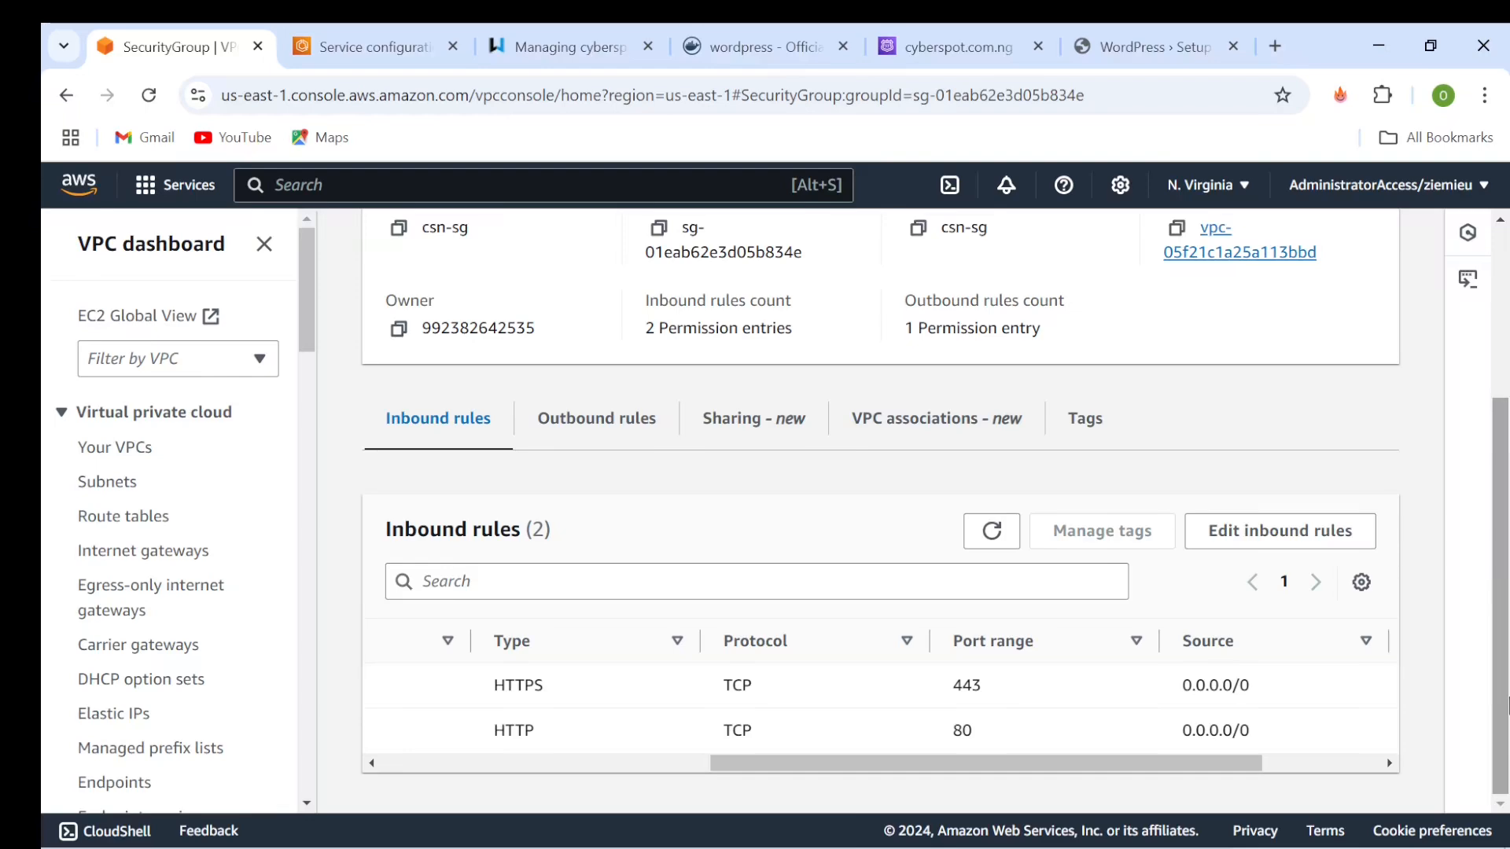
# Scroll up to review csn-sg's inbound rules: HTTP 80 and HTTPS 443 from 0.0.0.0/0
pyautogui.moveTo(1501, 743); pyautogui.dragTo(1500, 527)
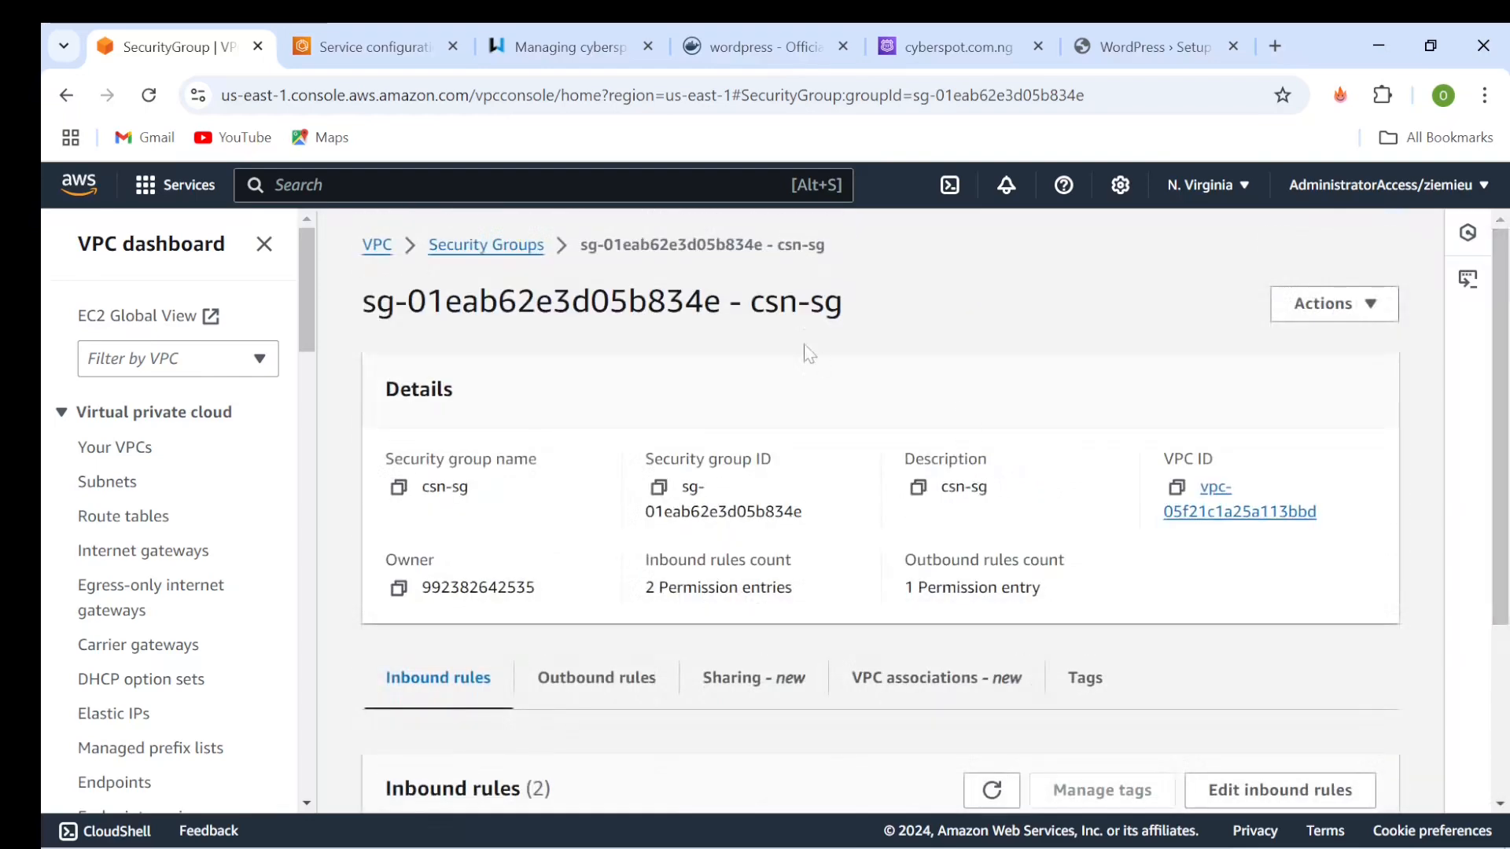
# From the Security Groups list, start a new group and enter rds-sg as both name and description
pyautogui.click(501, 252)
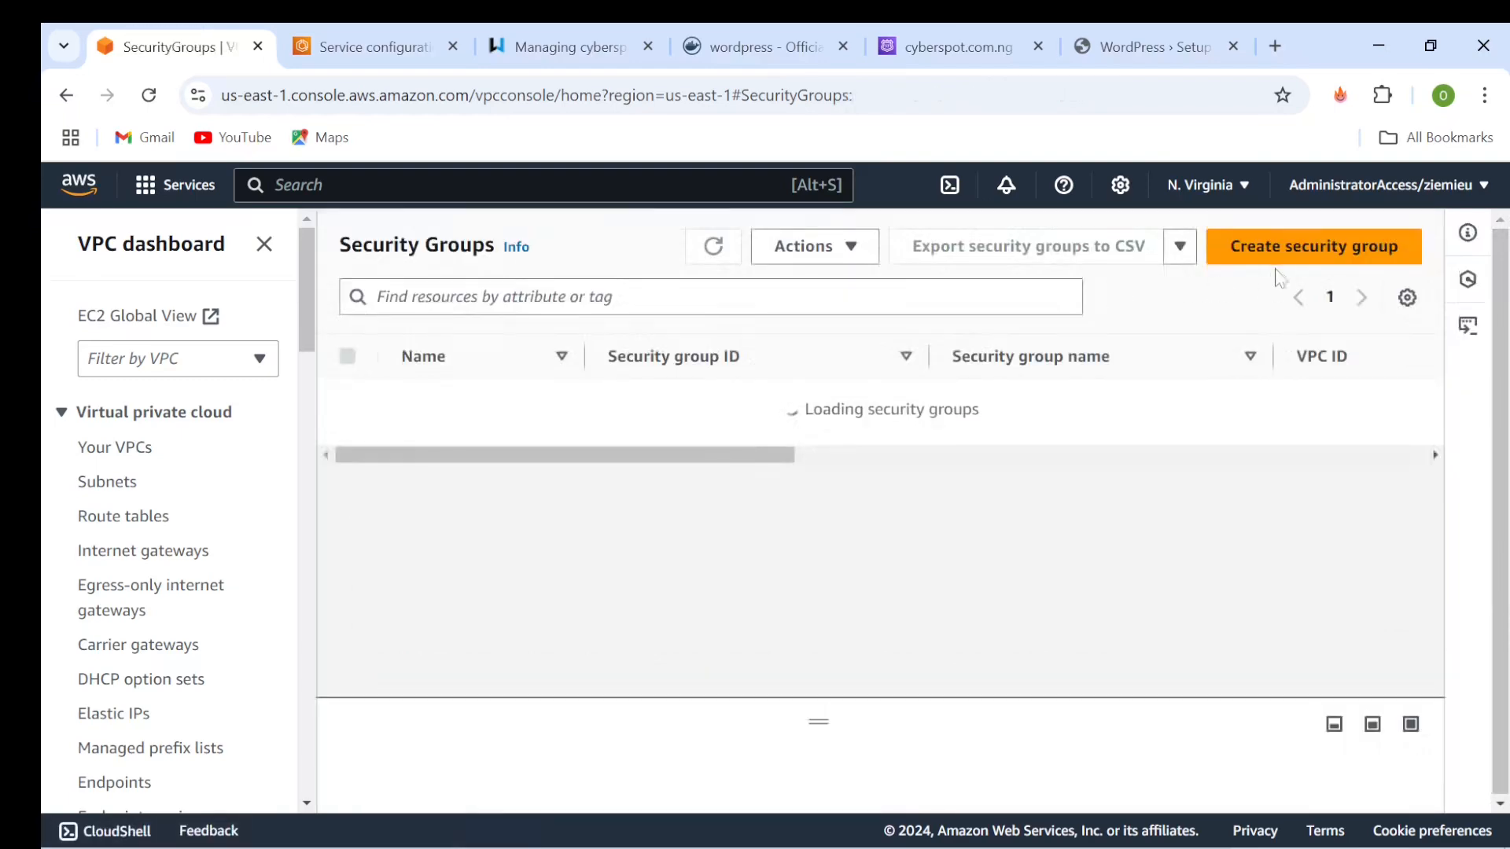
pyautogui.click(1321, 250)
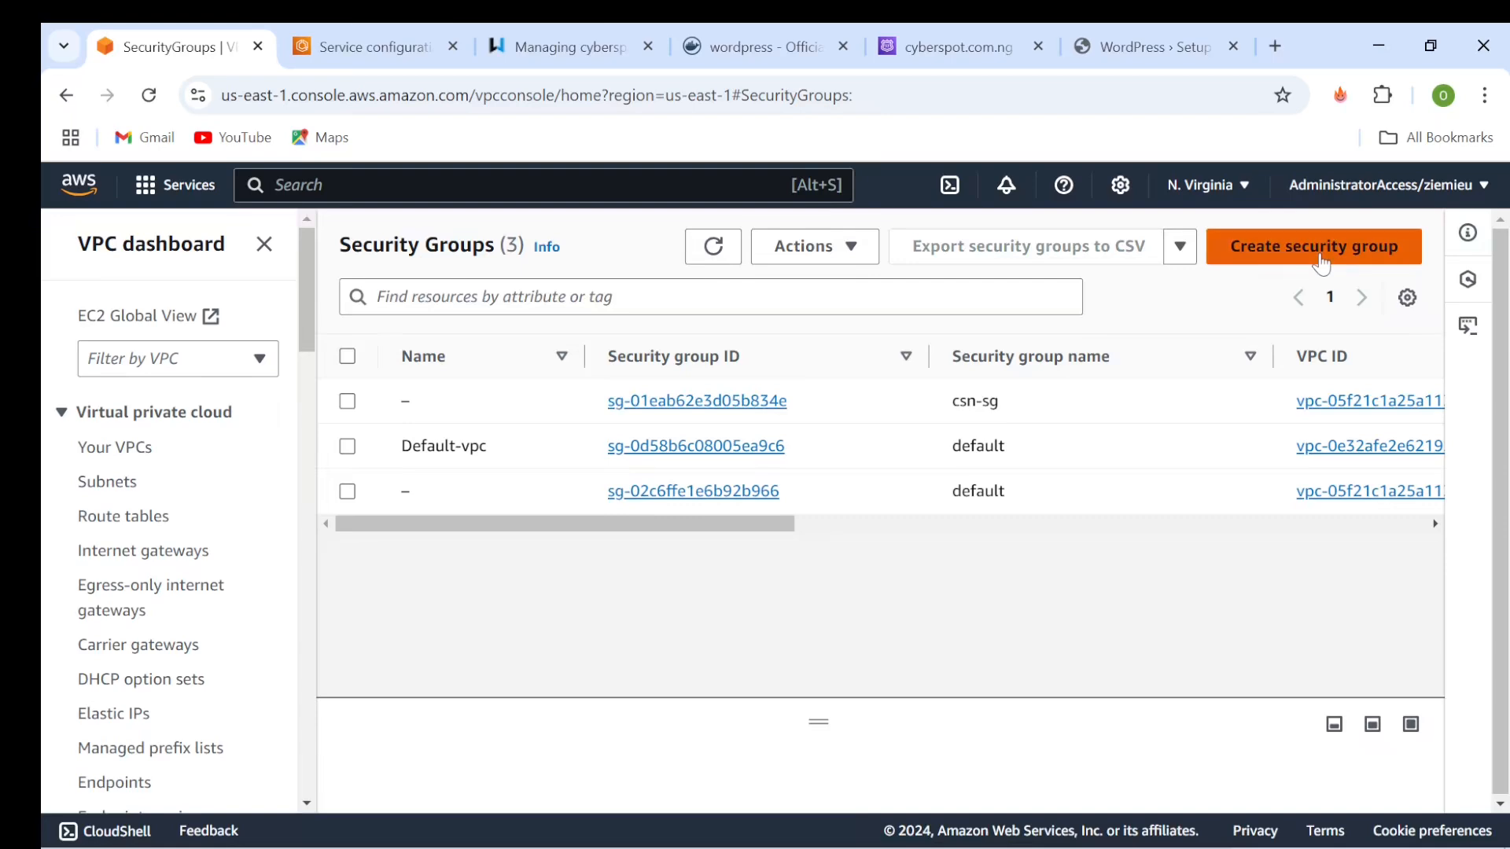
pyautogui.scroll(-10, 1320, 260)
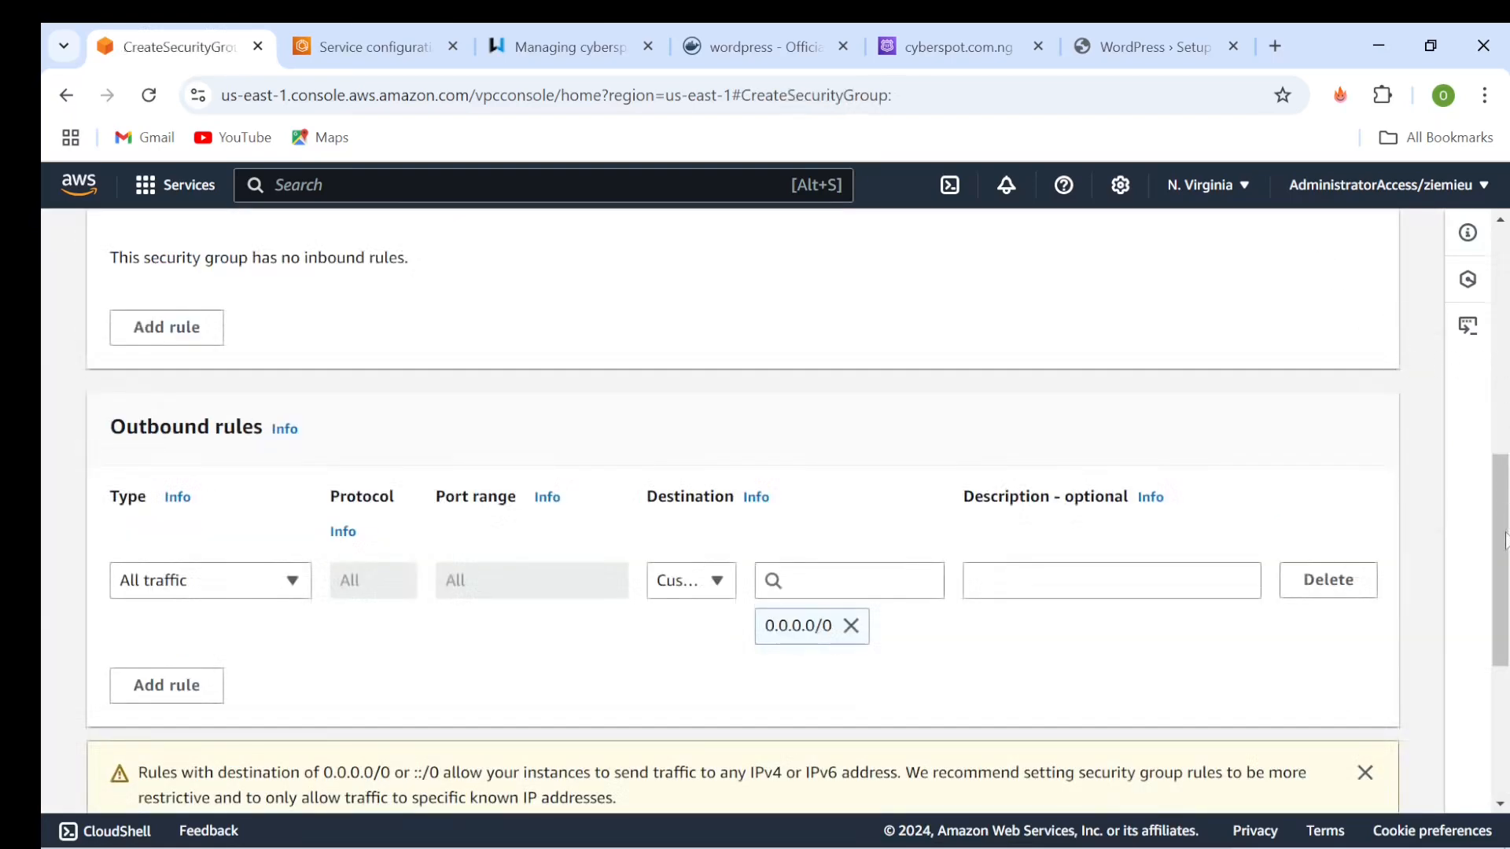
pyautogui.scroll(10, 1504, 541)
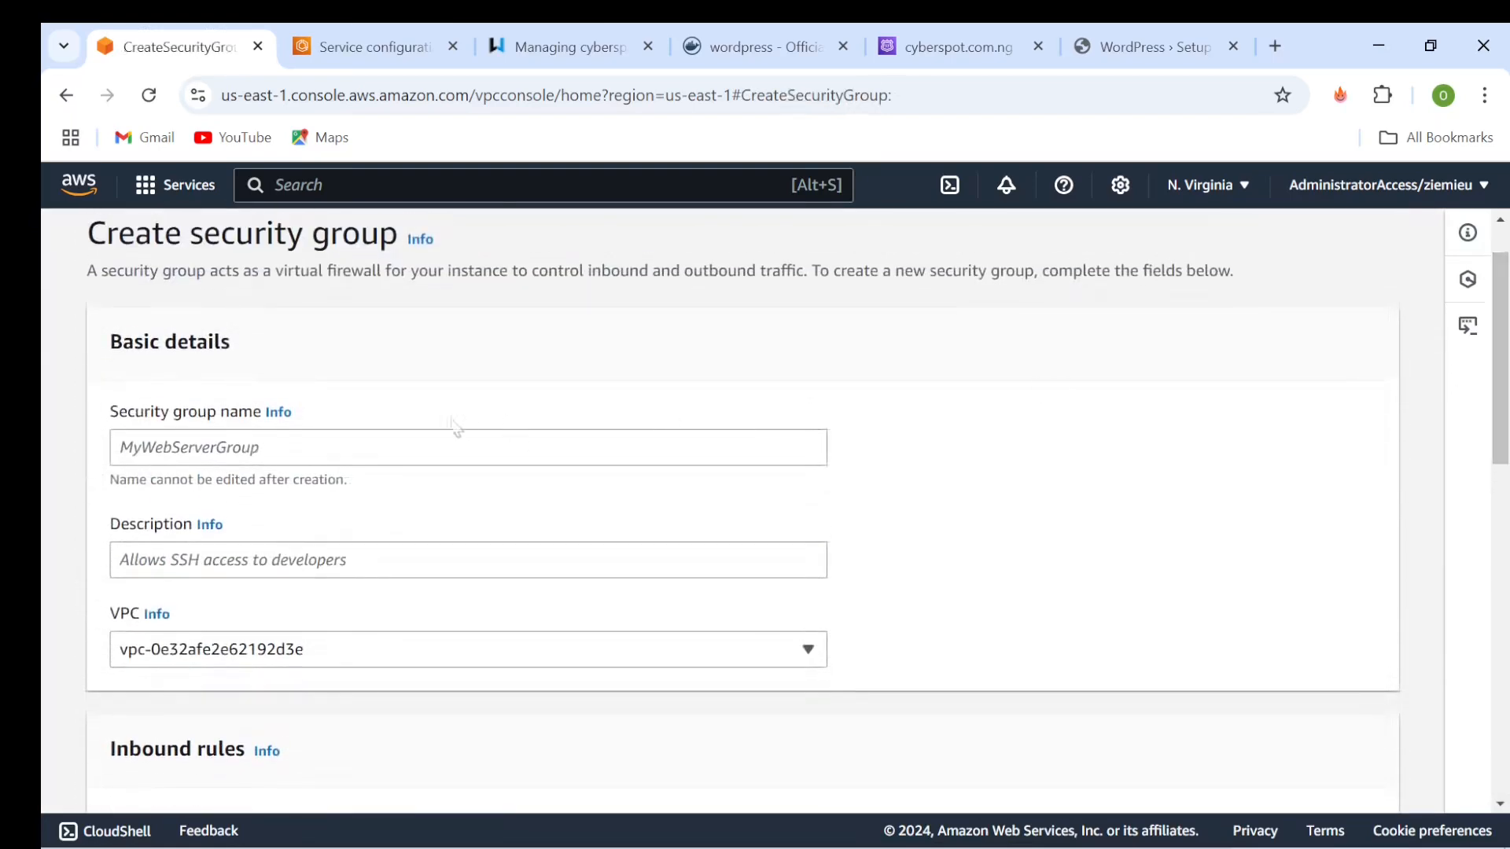
pyautogui.click(468, 448)
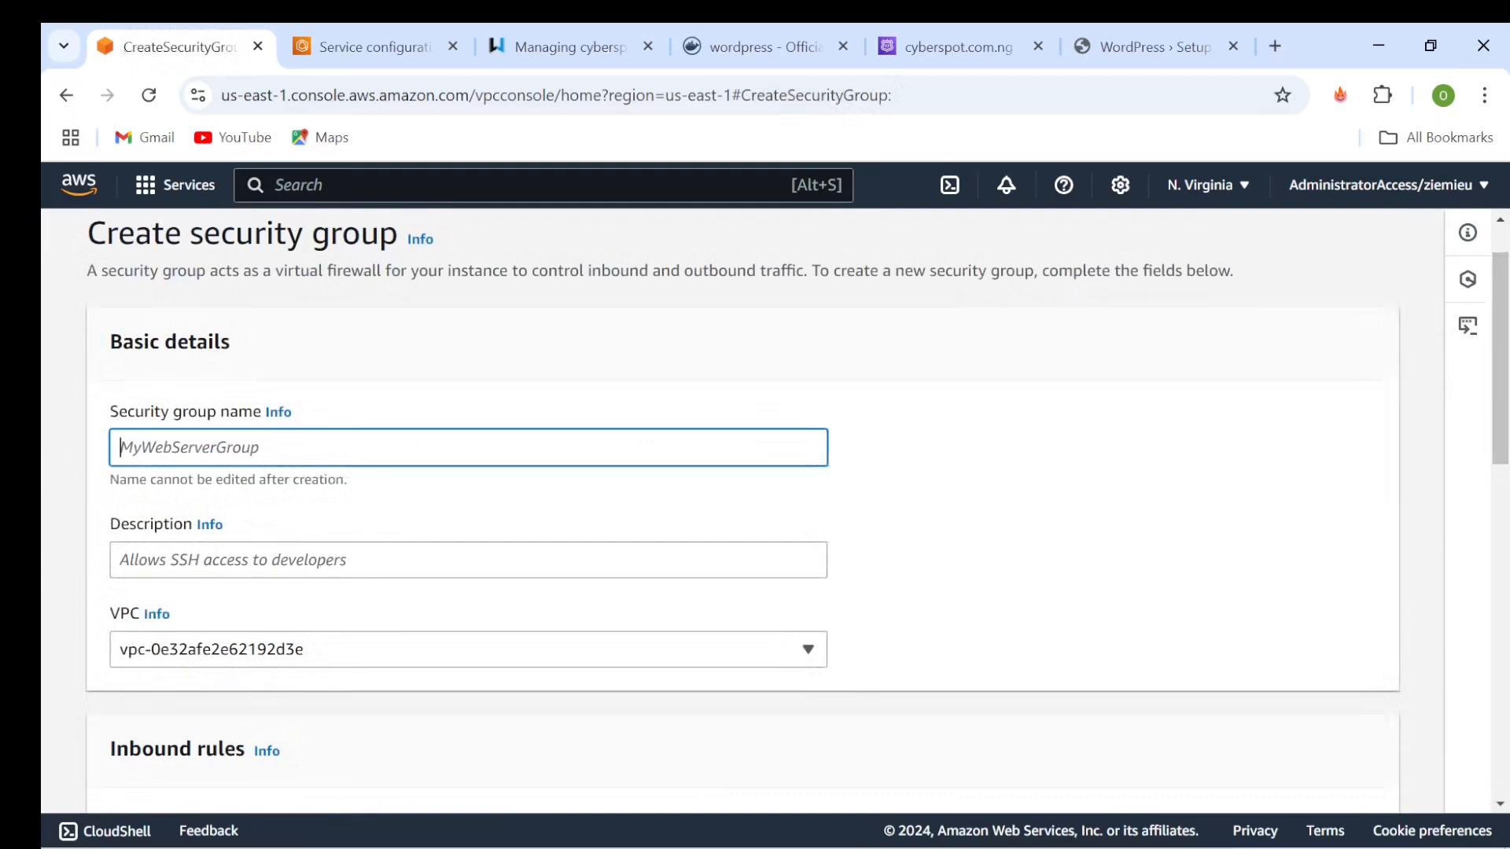
pyautogui.write('rds-sg')
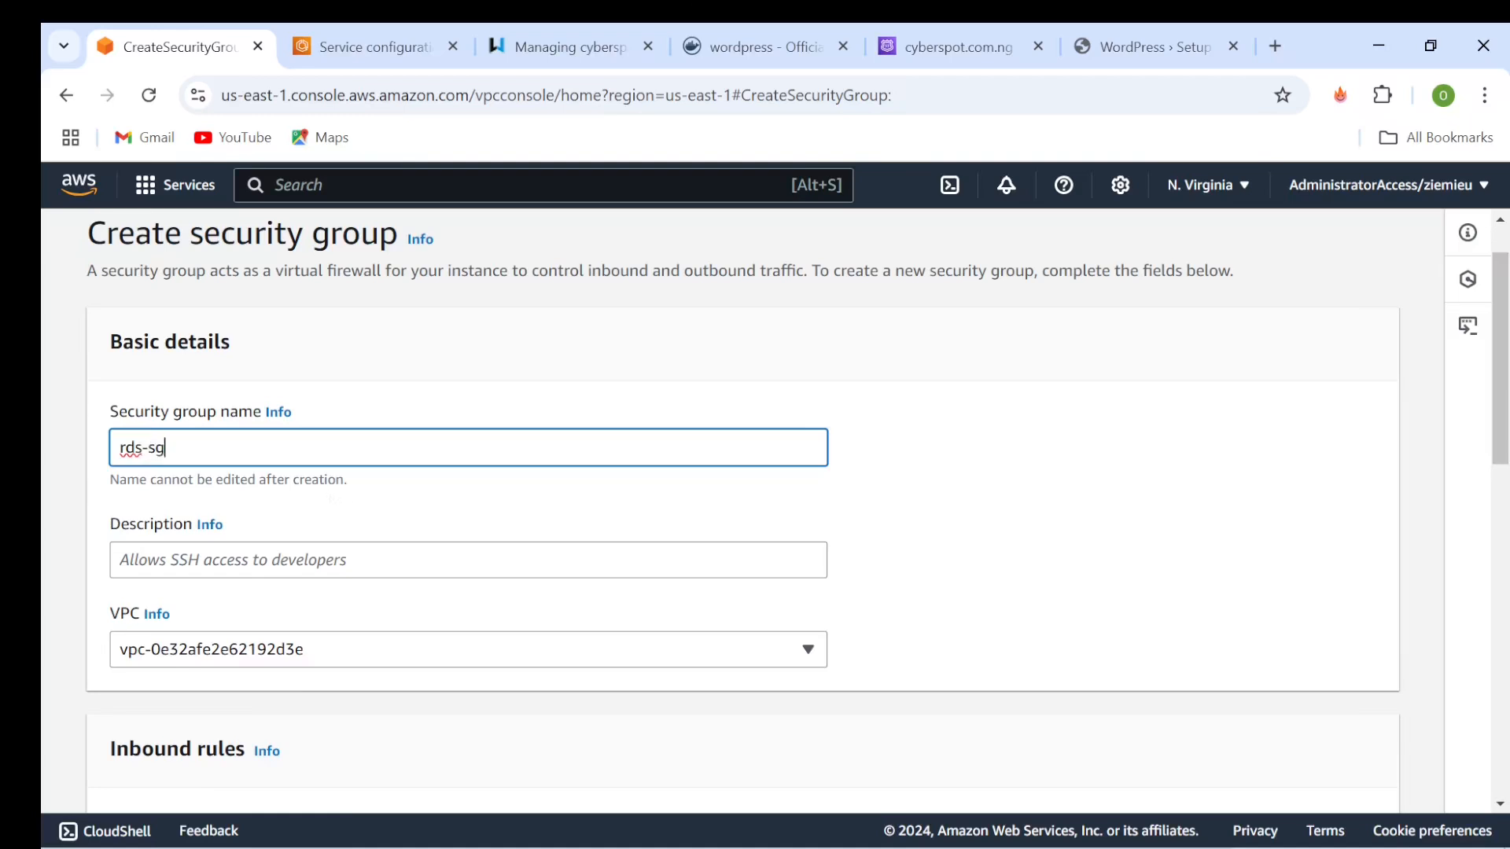
pyautogui.hotkey('ctrl', 'a')
pyautogui.hotkey('ctrl', 'c')
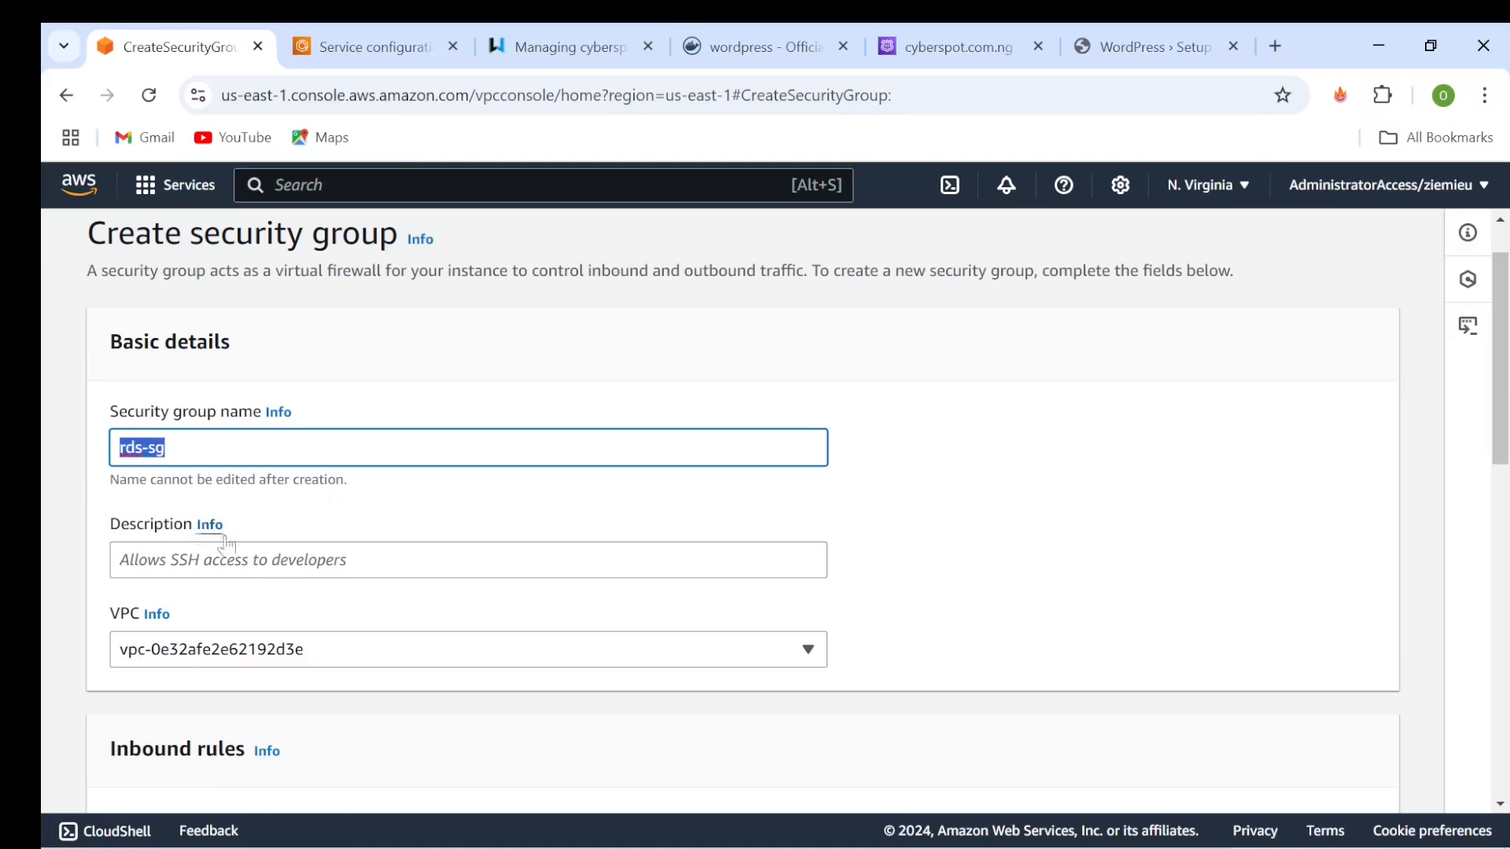
pyautogui.press('Tab')
pyautogui.hotkey('ctrl', 'v')
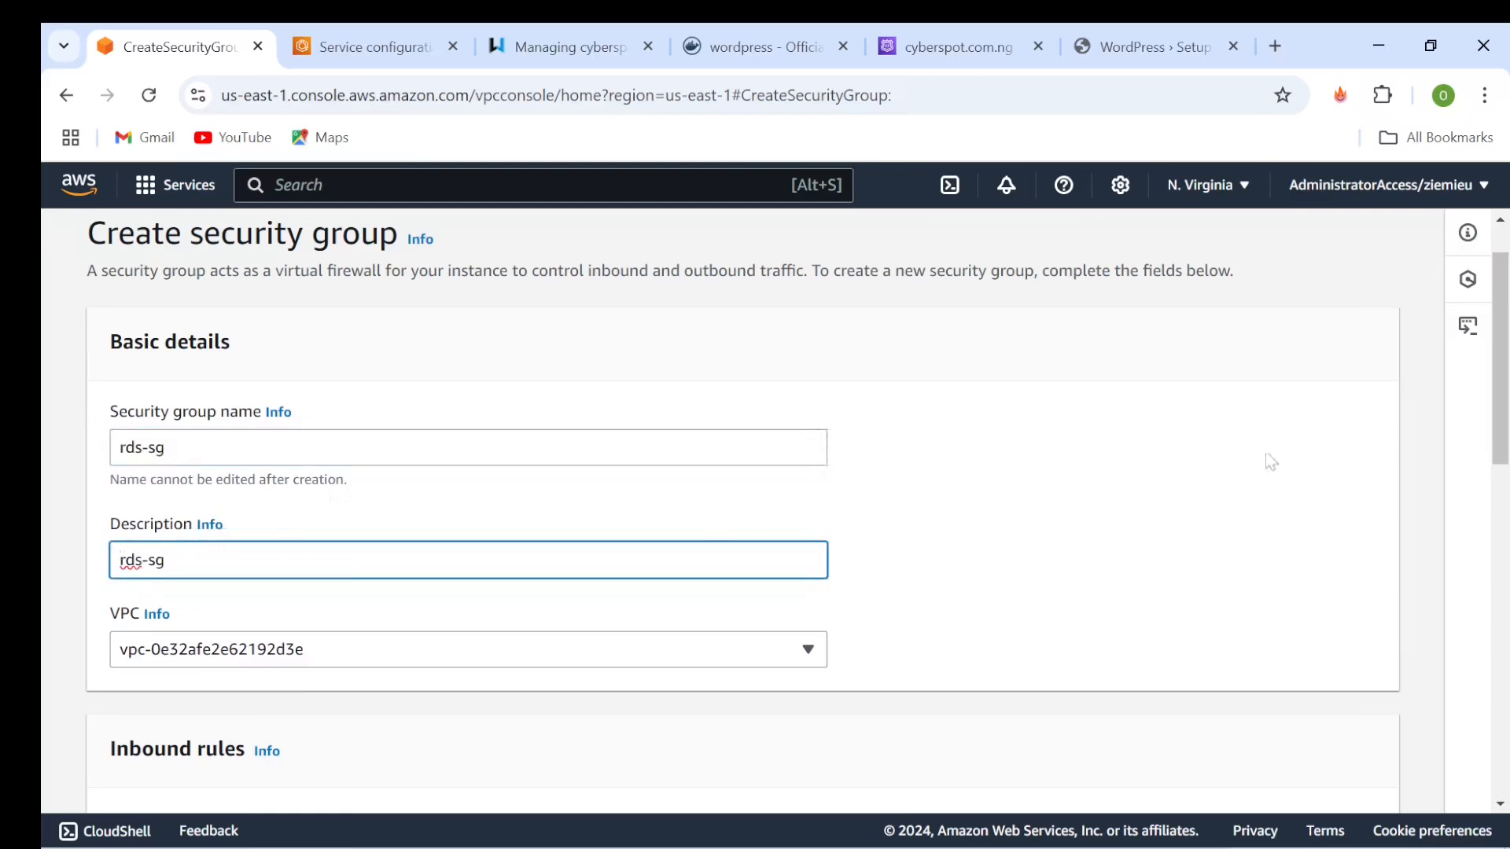
pyautogui.moveTo(1502, 403); pyautogui.dragTo(1504, 466)
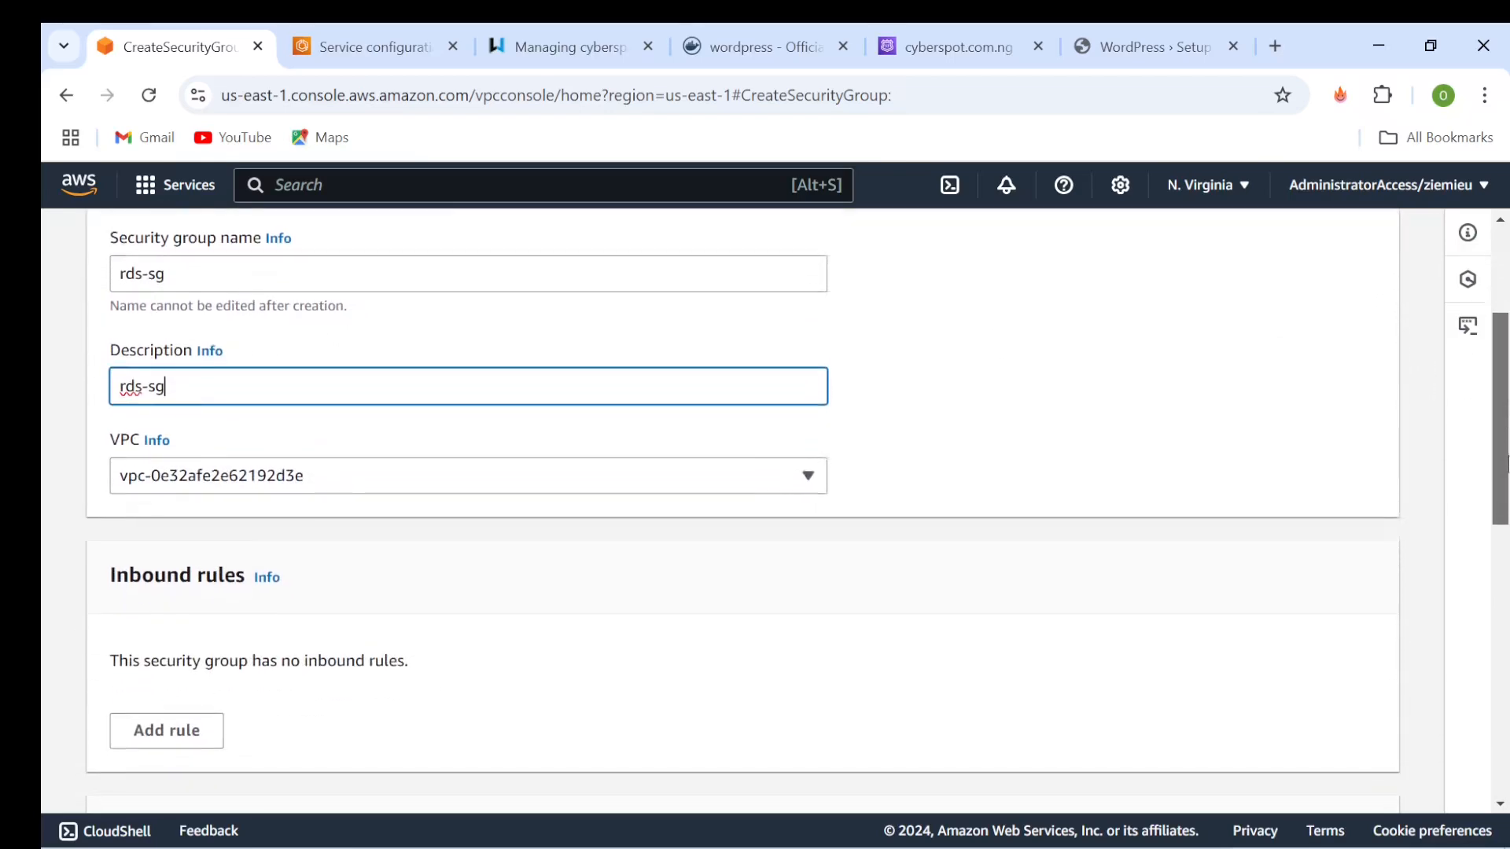
# Place the rds-sg security group in csn-demo-vpc
pyautogui.click(712, 476)
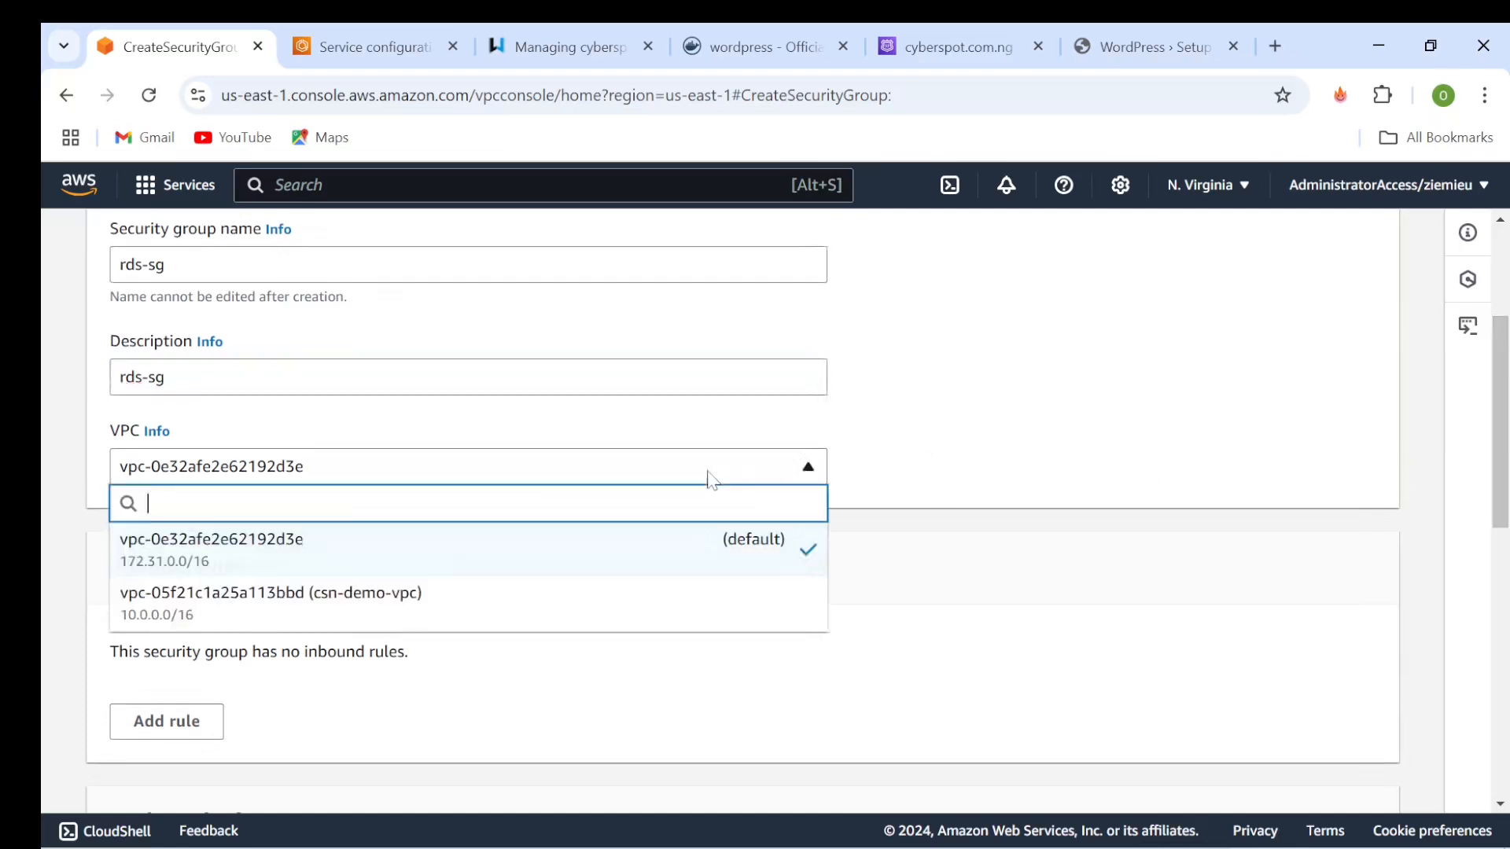
pyautogui.click(621, 610)
pyautogui.moveTo(1503, 485); pyautogui.dragTo(1505, 551)
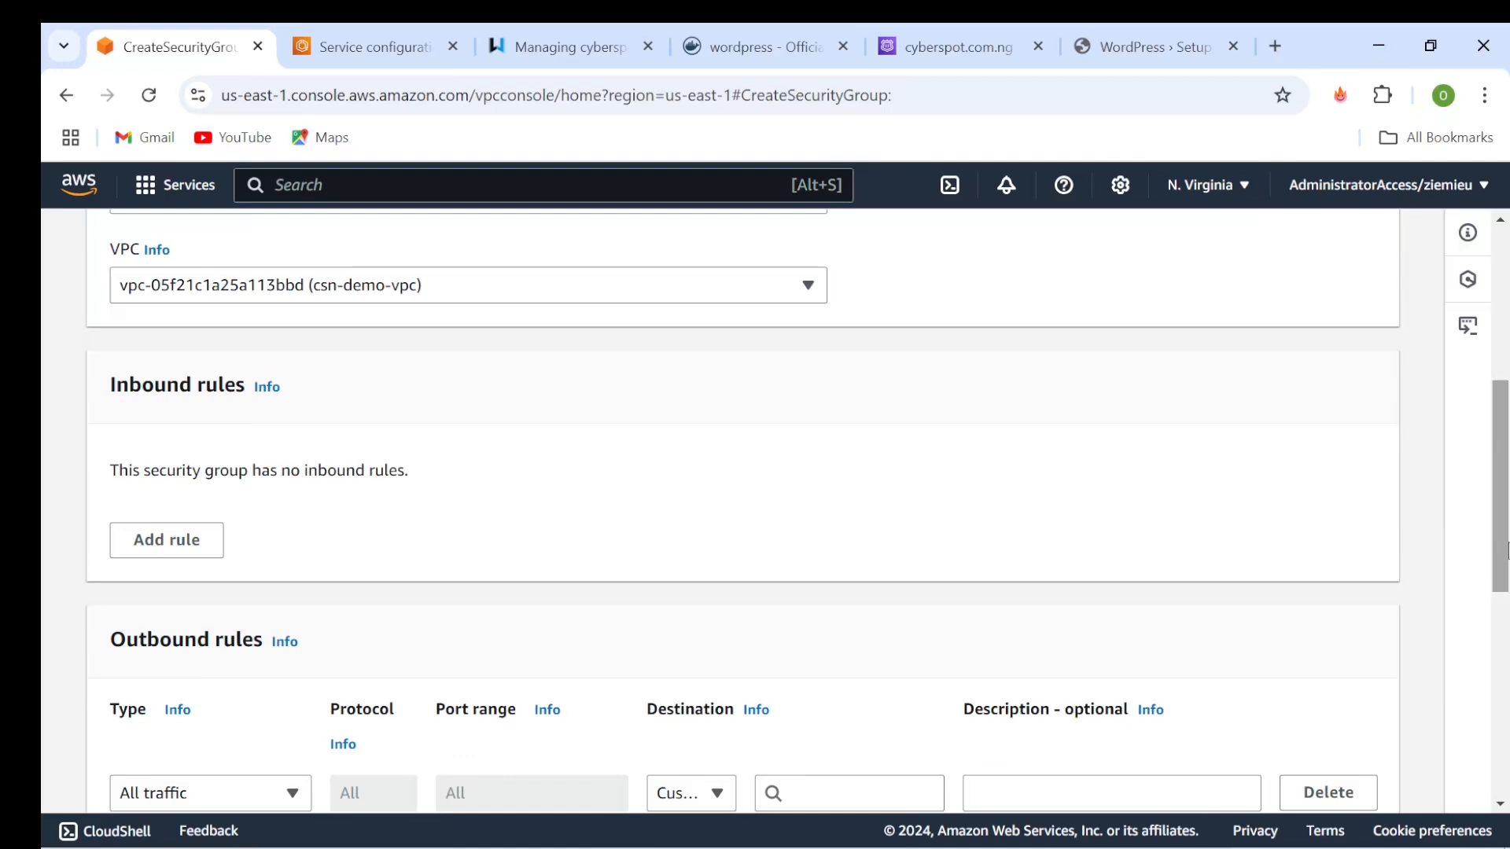
# Add an inbound MYSQL/Aurora rule on TCP 3306 with csn-sg as the source
pyautogui.click(182, 550)
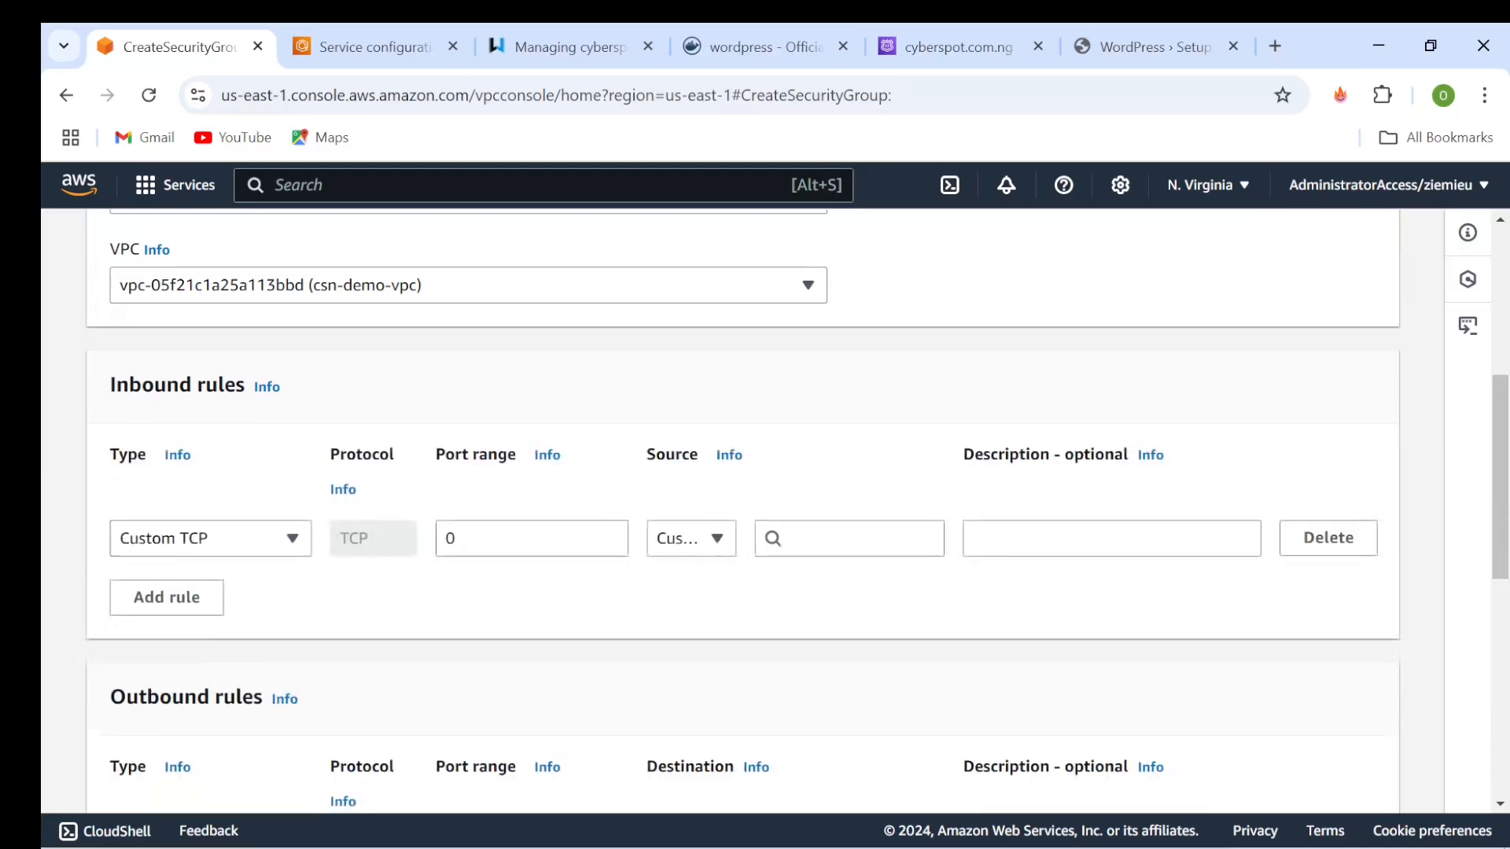
pyautogui.click(232, 550)
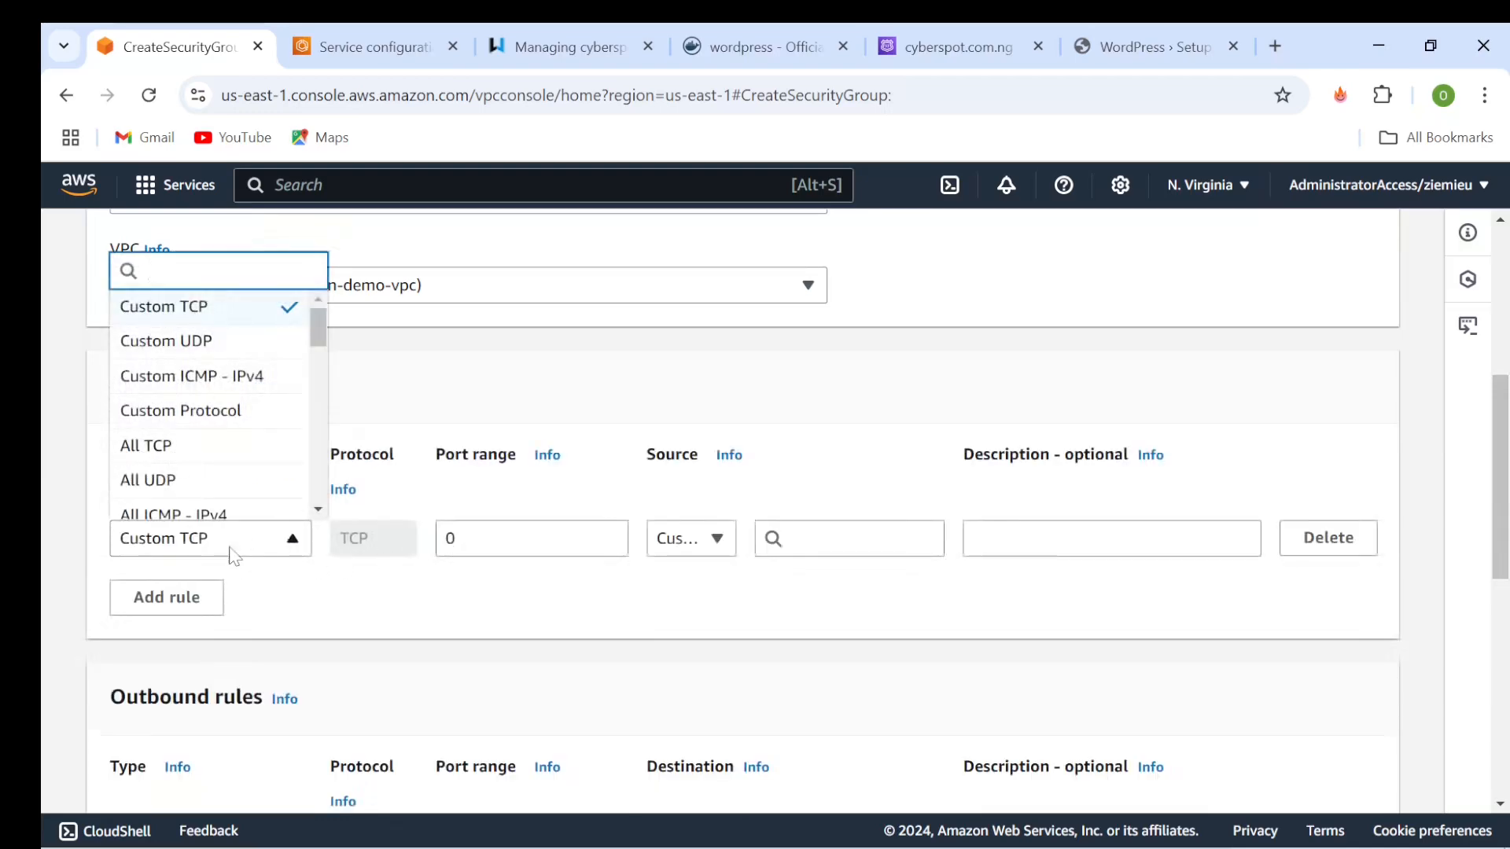
pyautogui.write('mys')
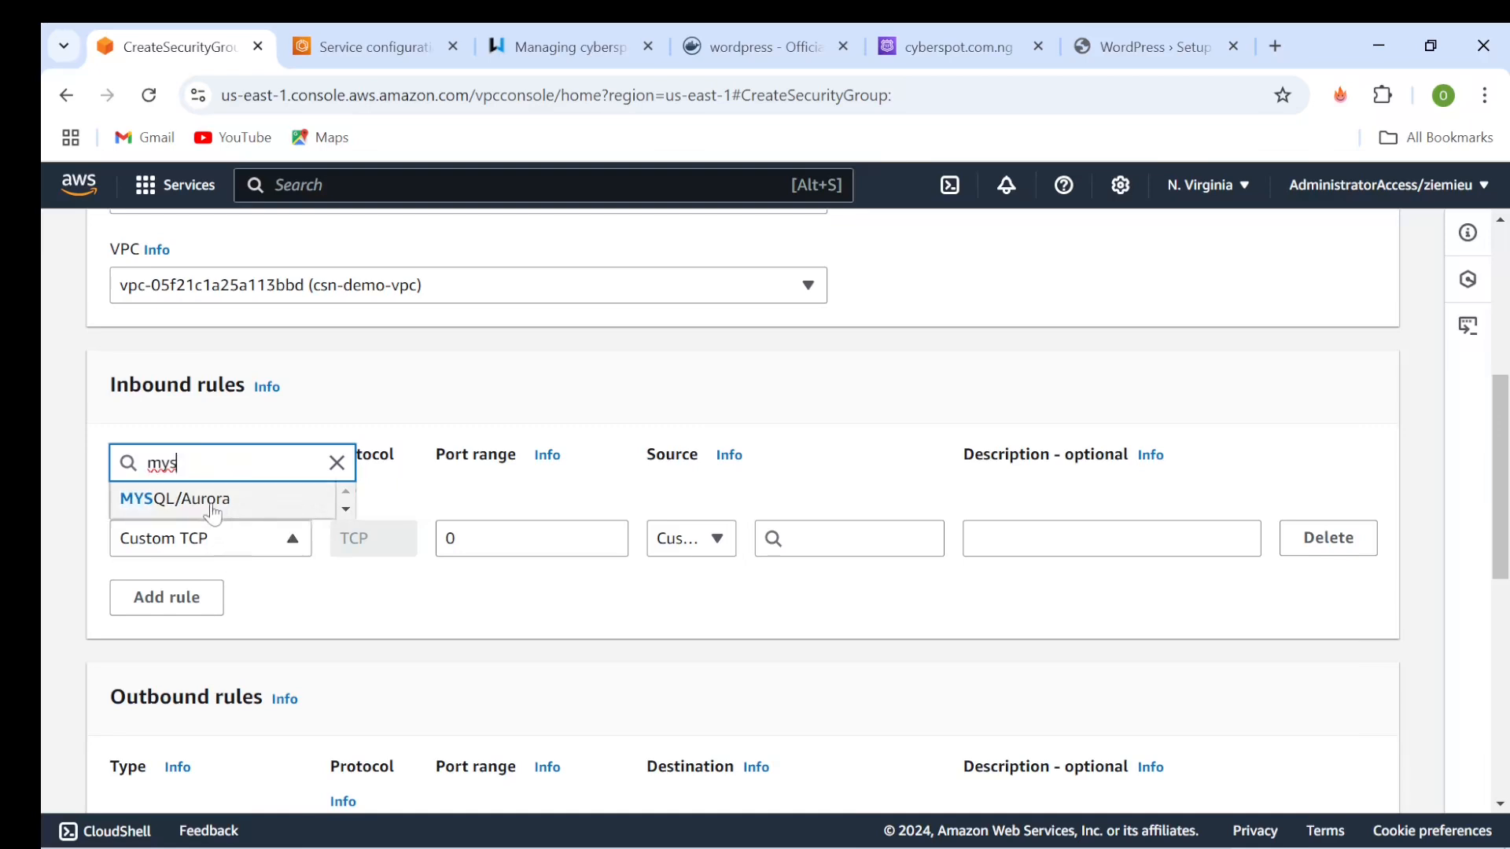
pyautogui.click(211, 502)
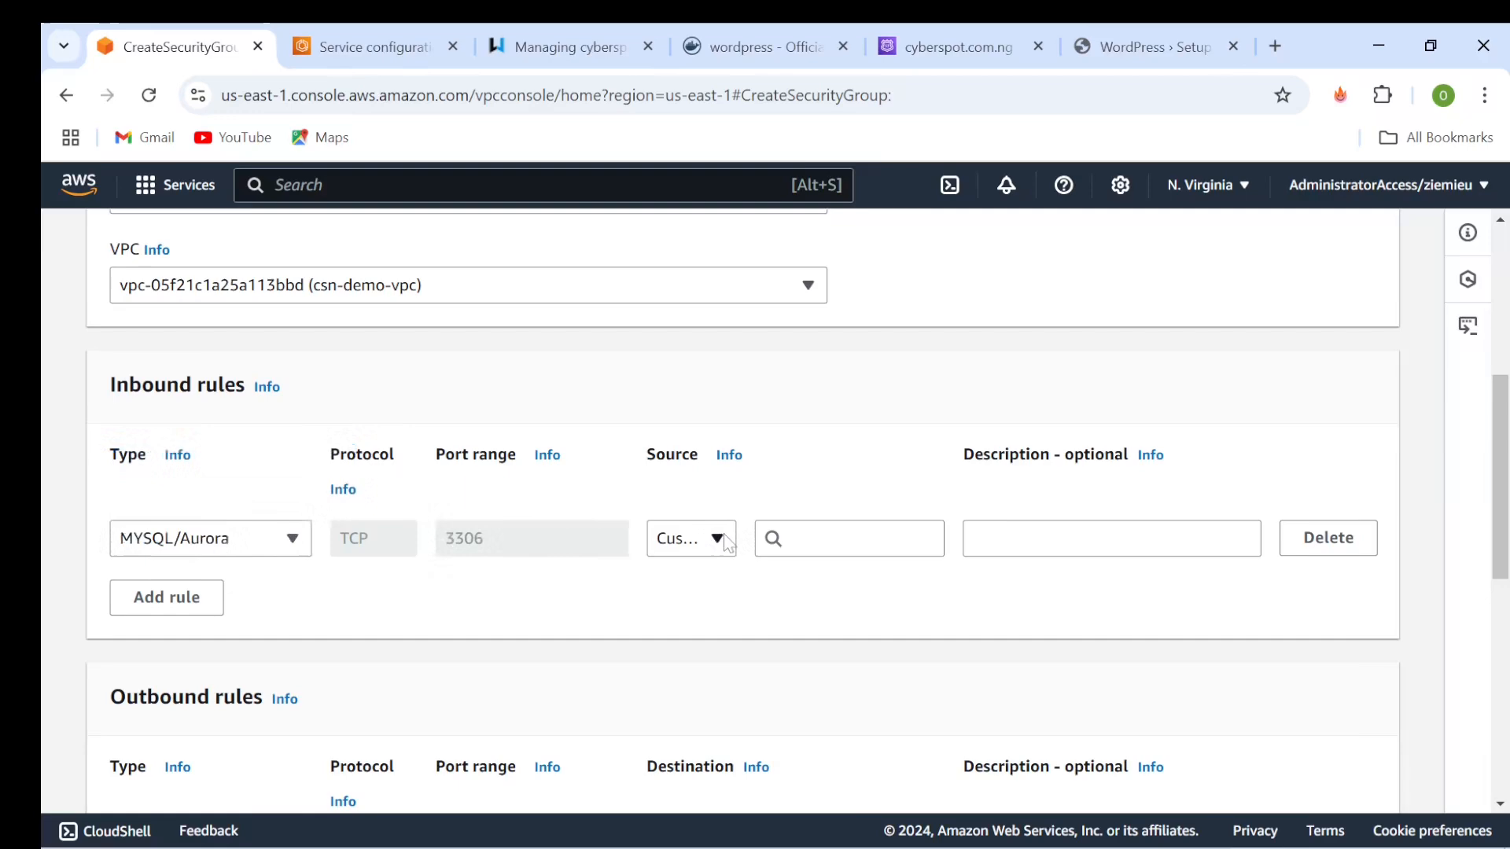
pyautogui.click(810, 540)
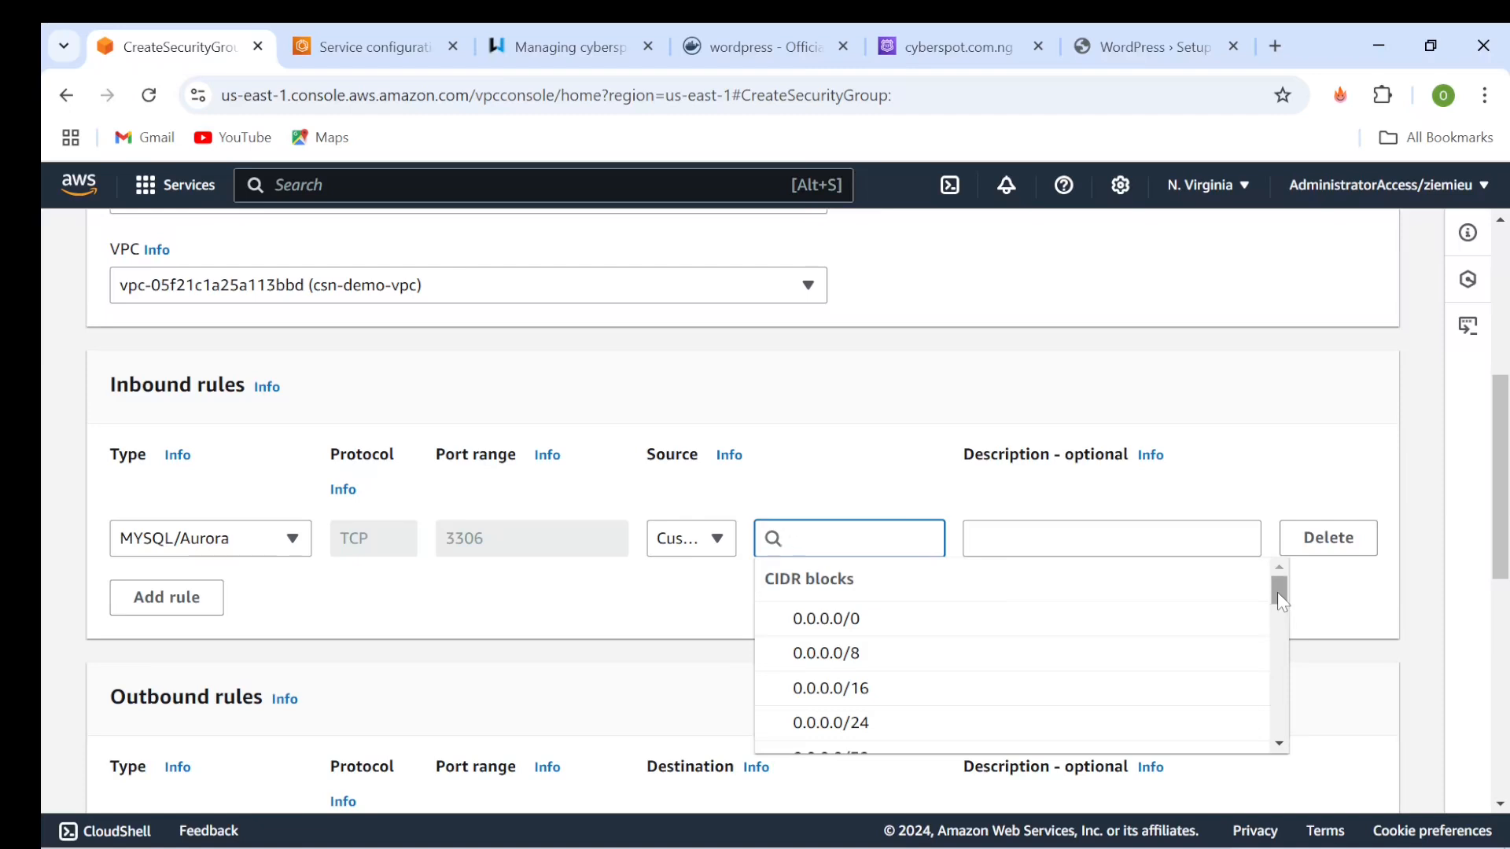
pyautogui.moveTo(1277, 592); pyautogui.dragTo(1282, 652)
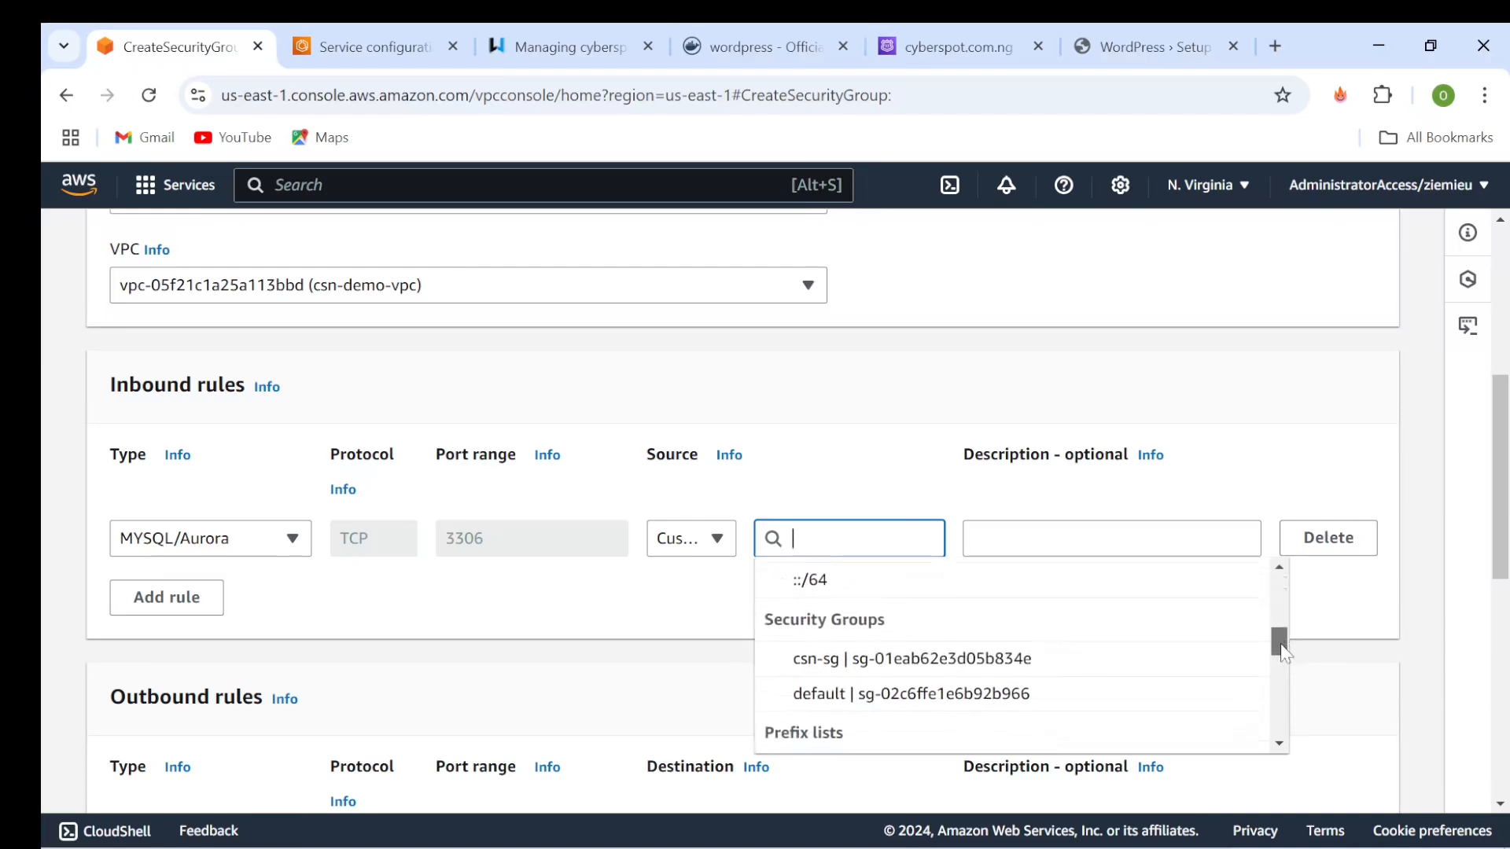
pyautogui.click(1043, 667)
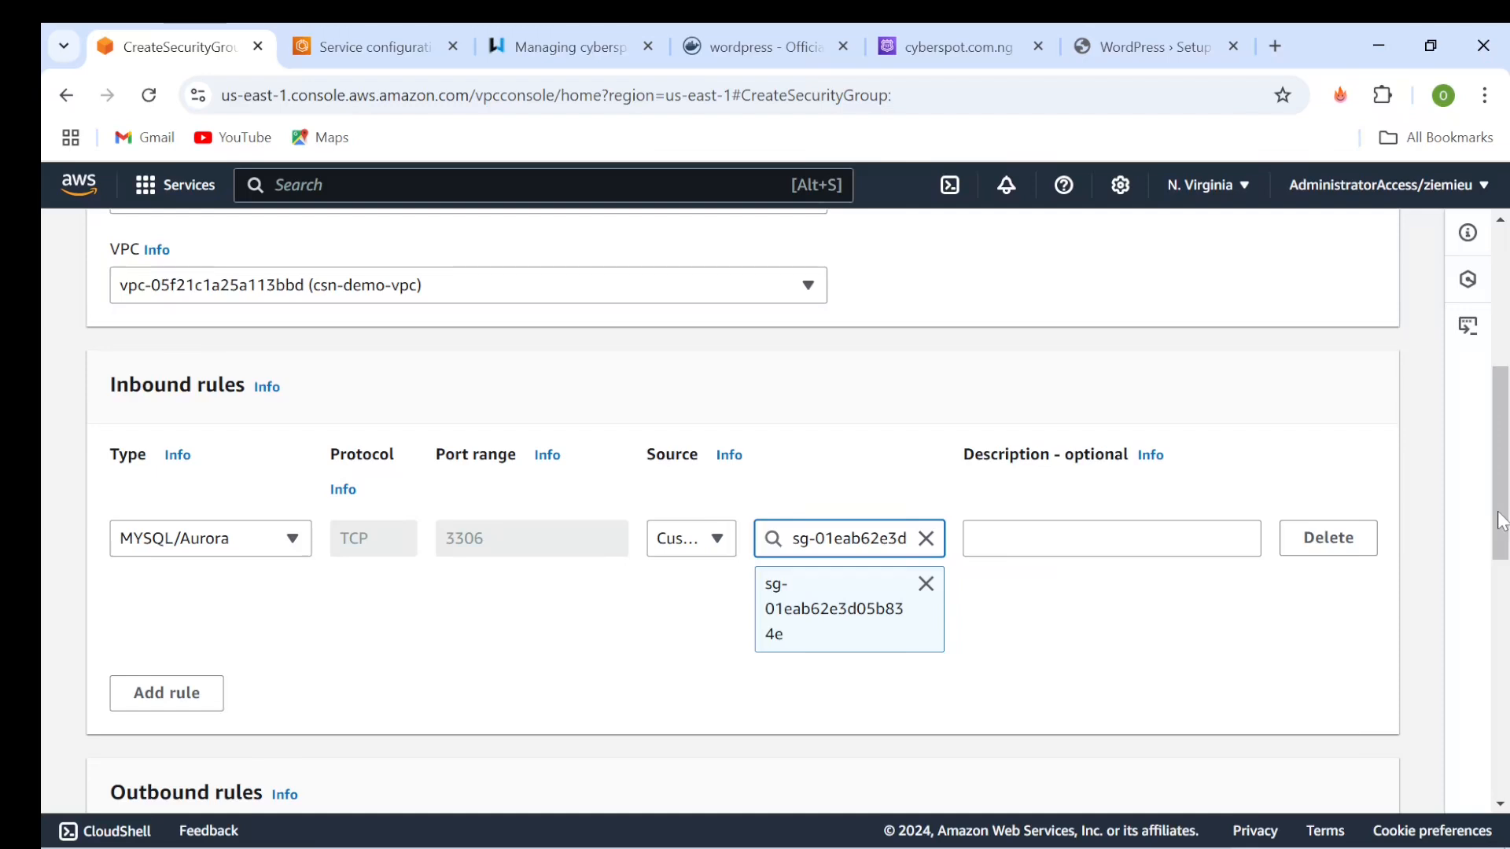
pyautogui.moveTo(1501, 520); pyautogui.dragTo(1484, 767)
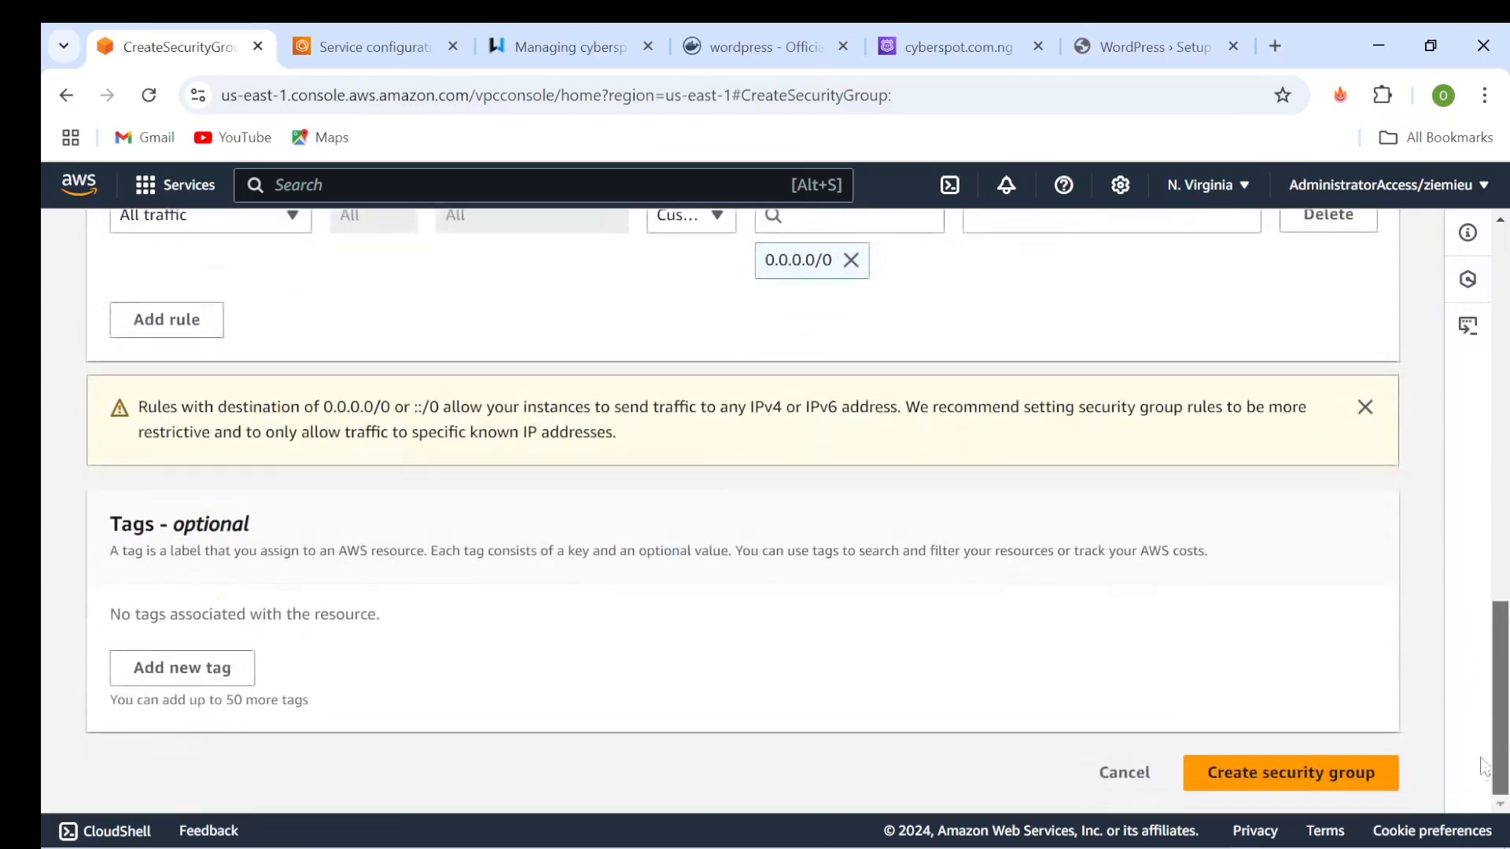
# Create the rds-sg security group and go back to the Security Groups list
pyautogui.click(1303, 785)
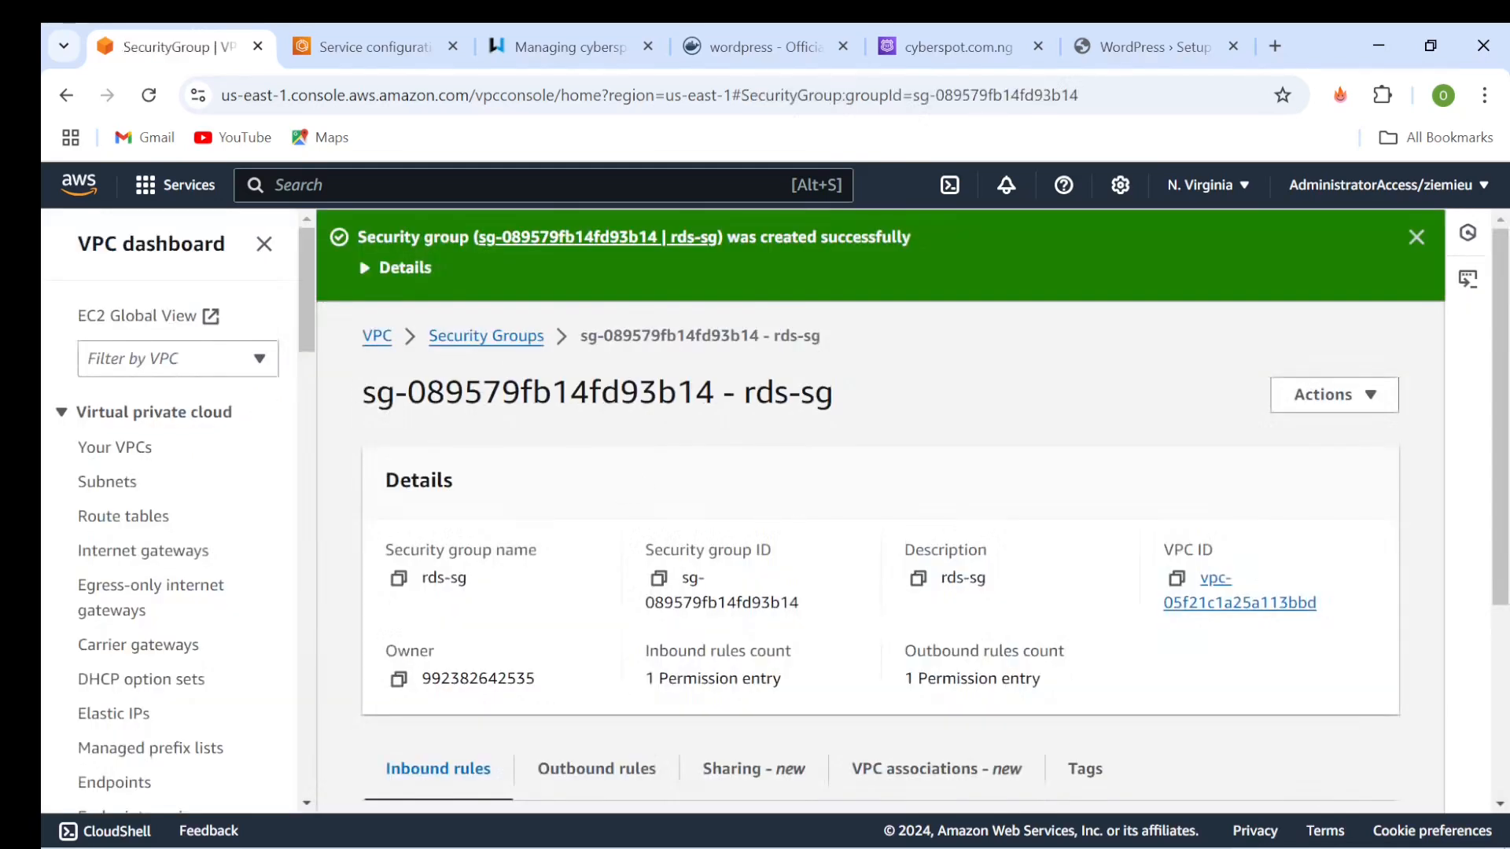
pyautogui.click(481, 337)
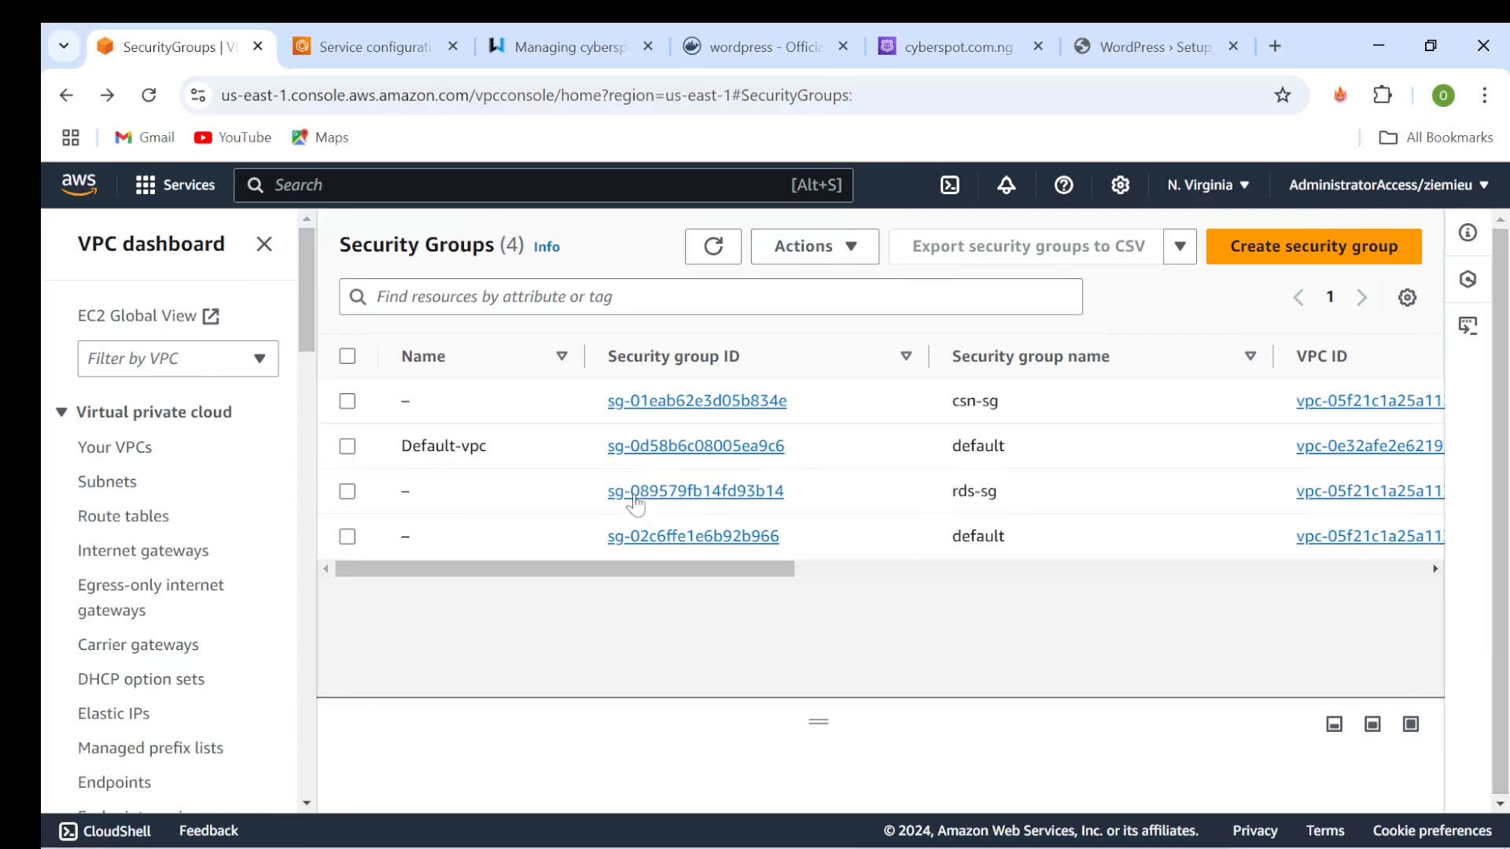
# Open RDS in a new browser tab and begin a new DB subnet group under Subnet groups
pyautogui.click(441, 185)
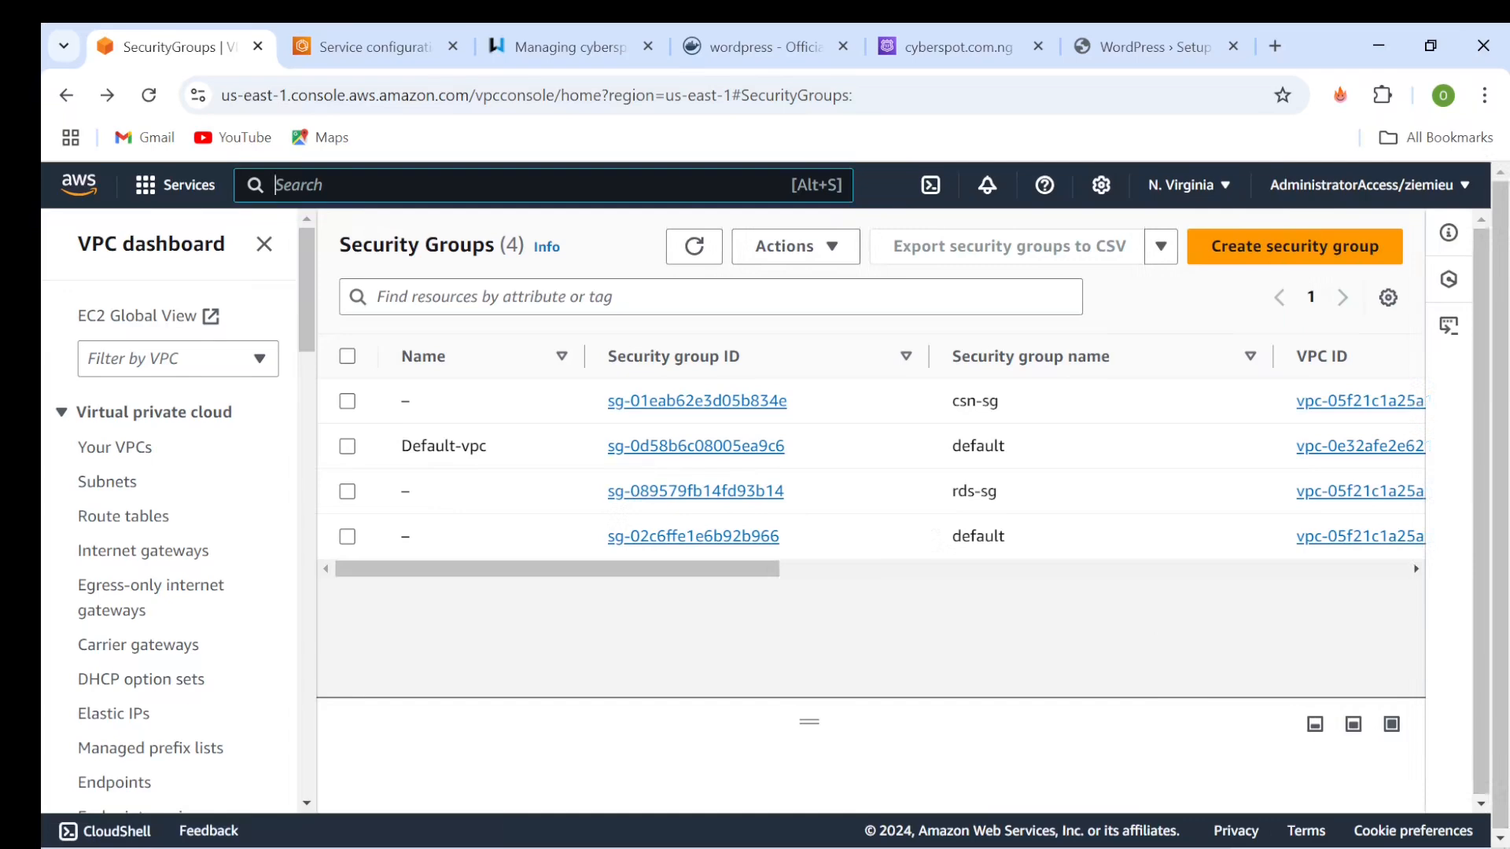
pyautogui.write('rds')
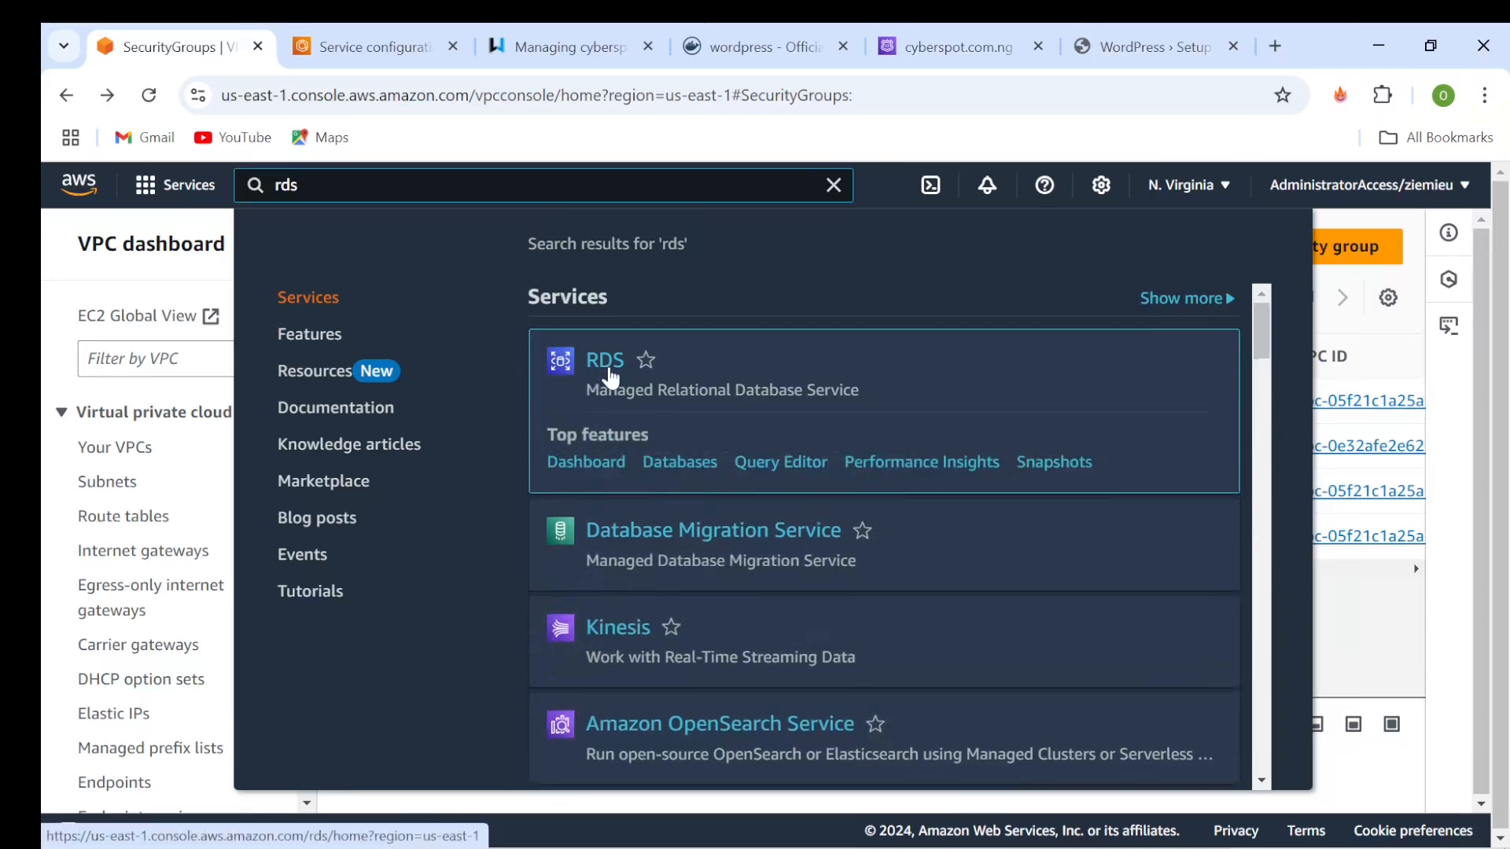
pyautogui.rightClick(614, 376)
pyautogui.click(665, 398)
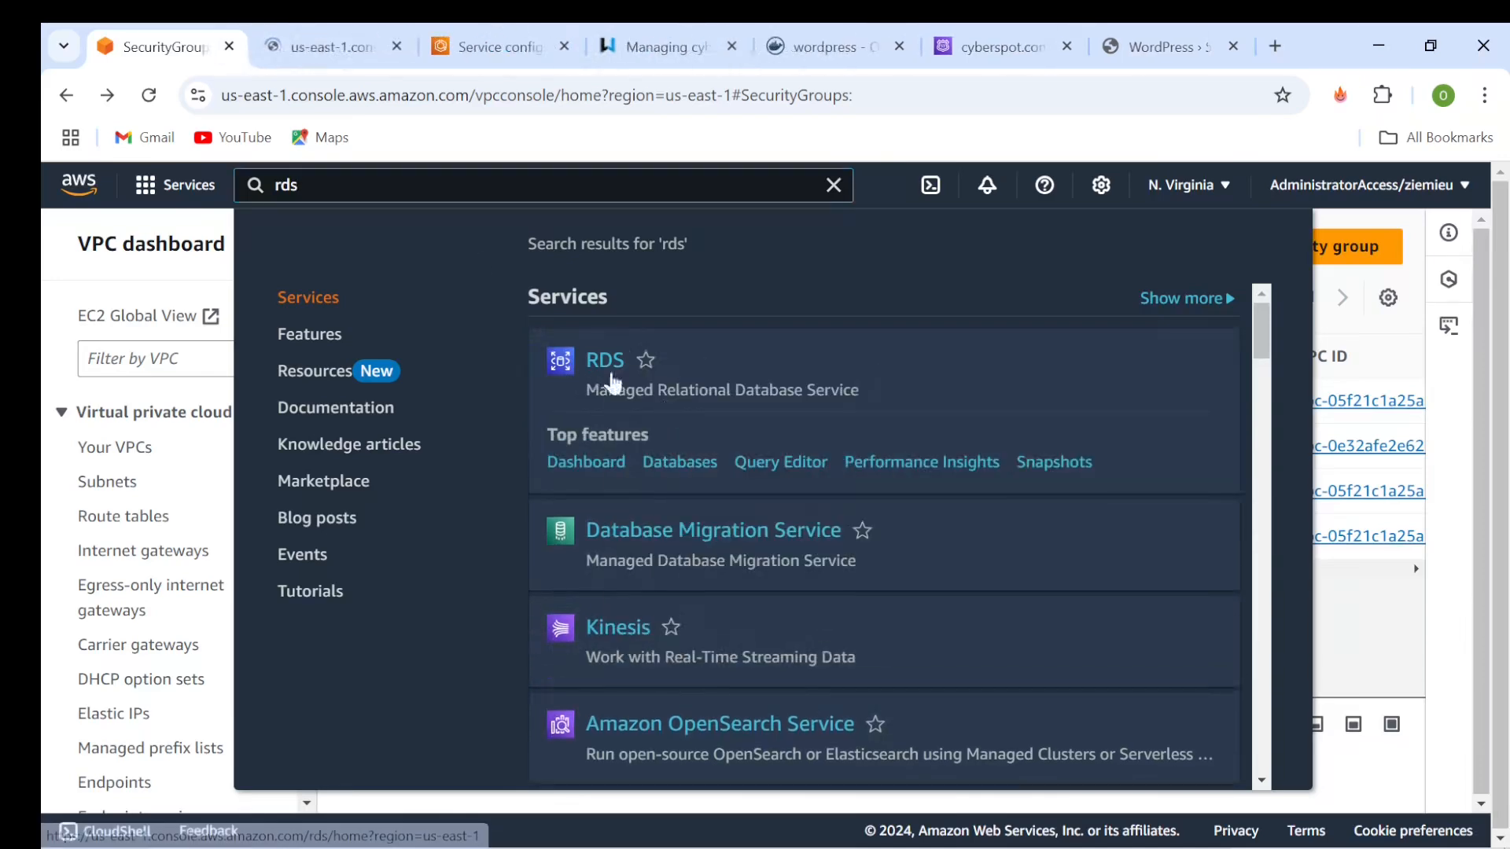
pyautogui.click(337, 49)
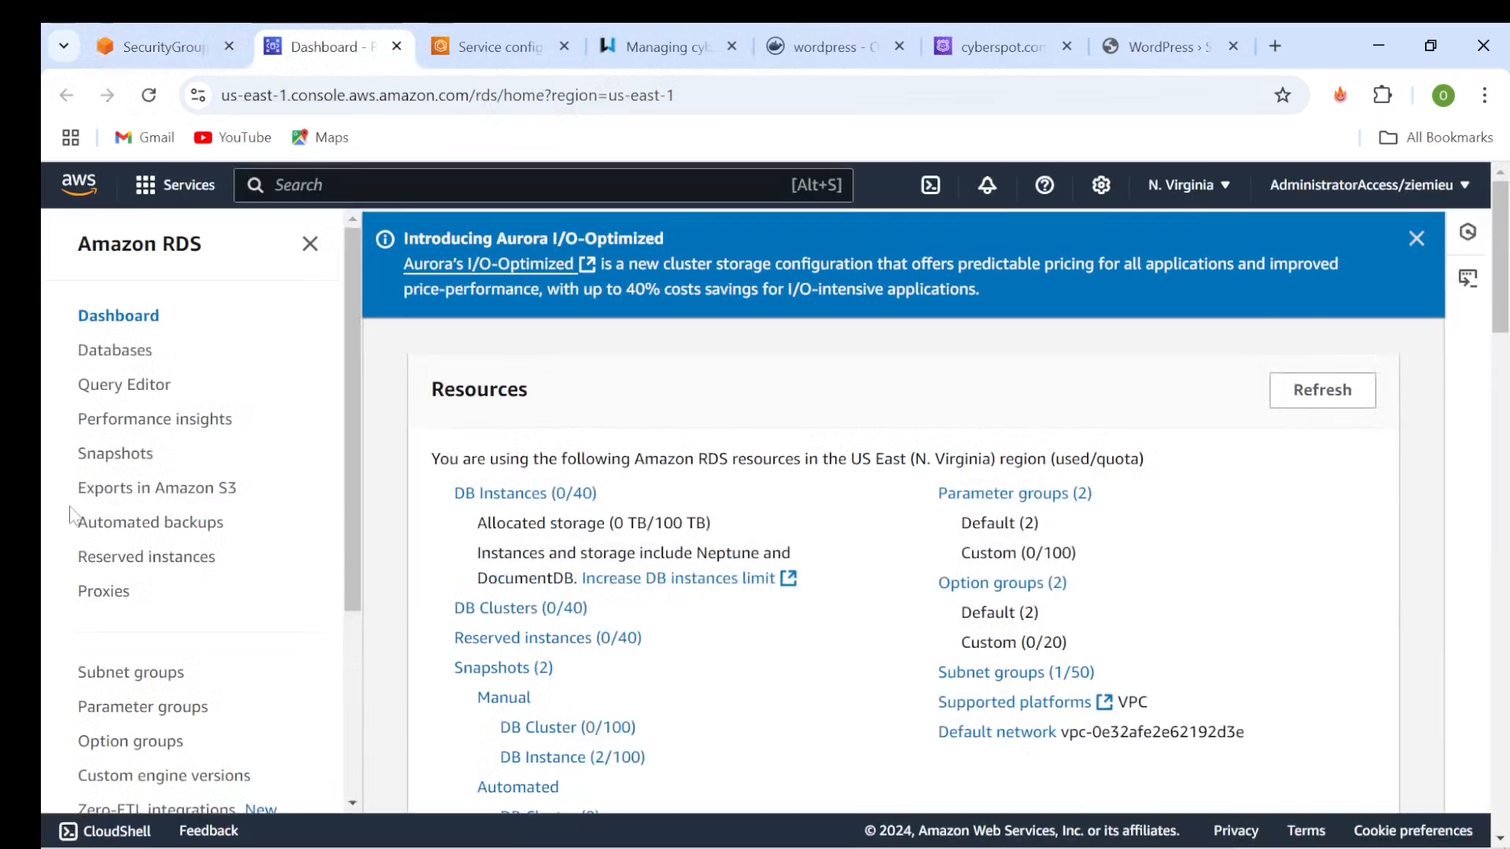
pyautogui.click(130, 675)
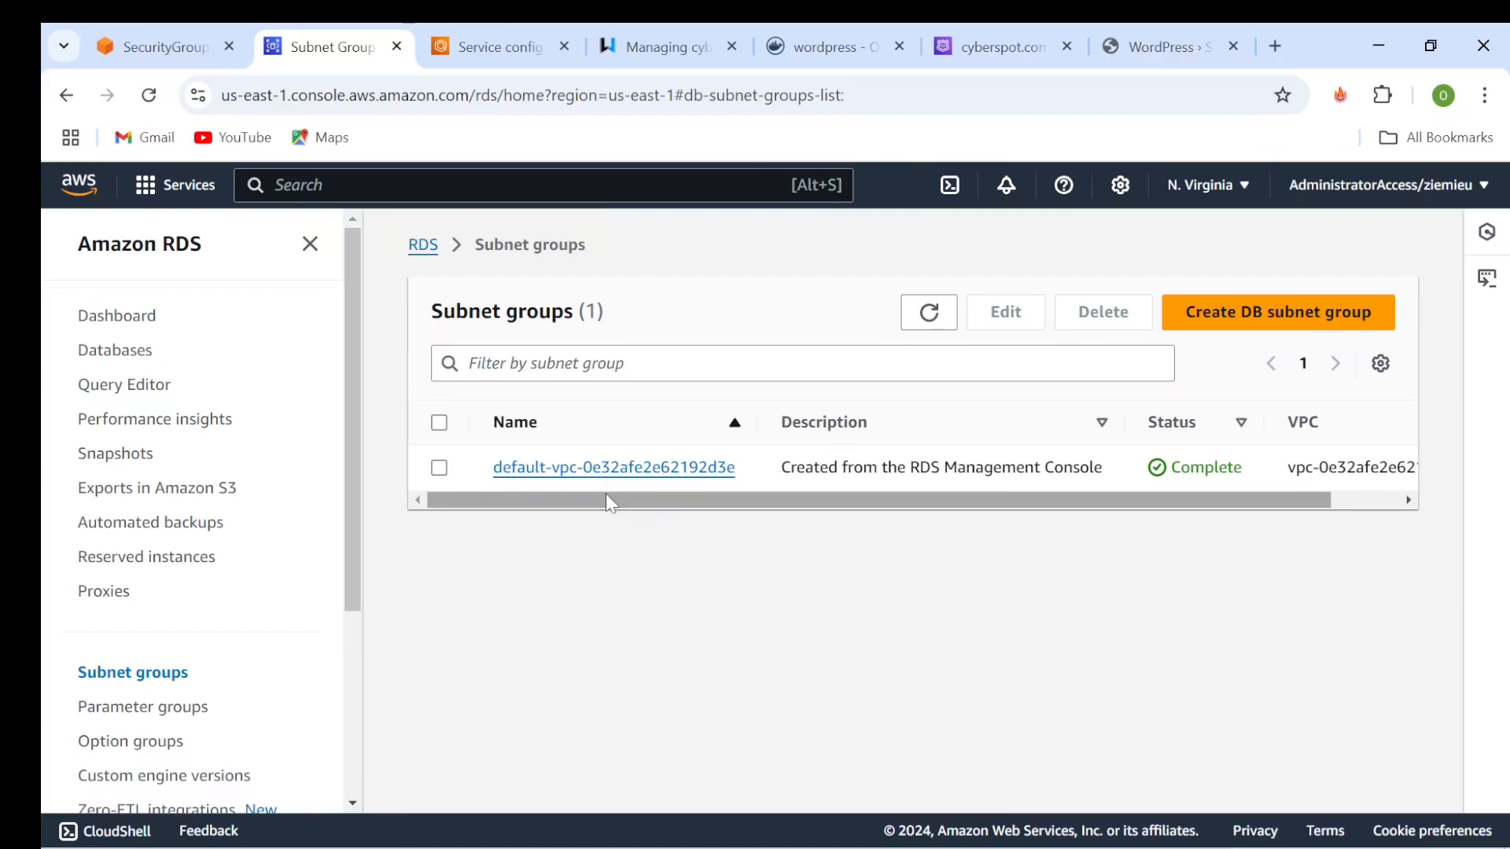
pyautogui.click(1257, 329)
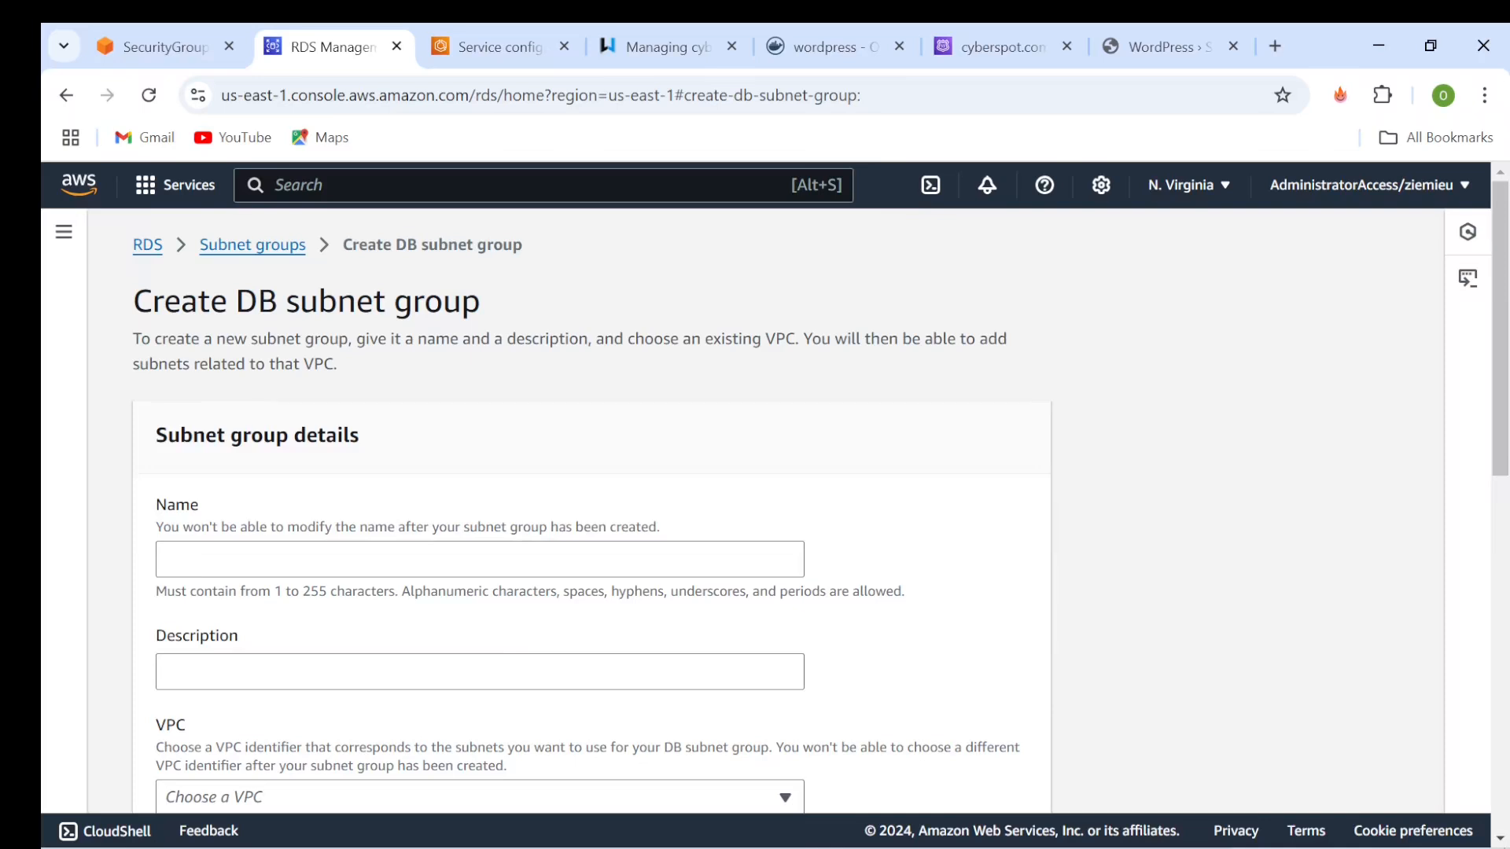
# Name the DB subnet group csn-db-secure-subnet and reuse that text as its description
pyautogui.click(479, 559)
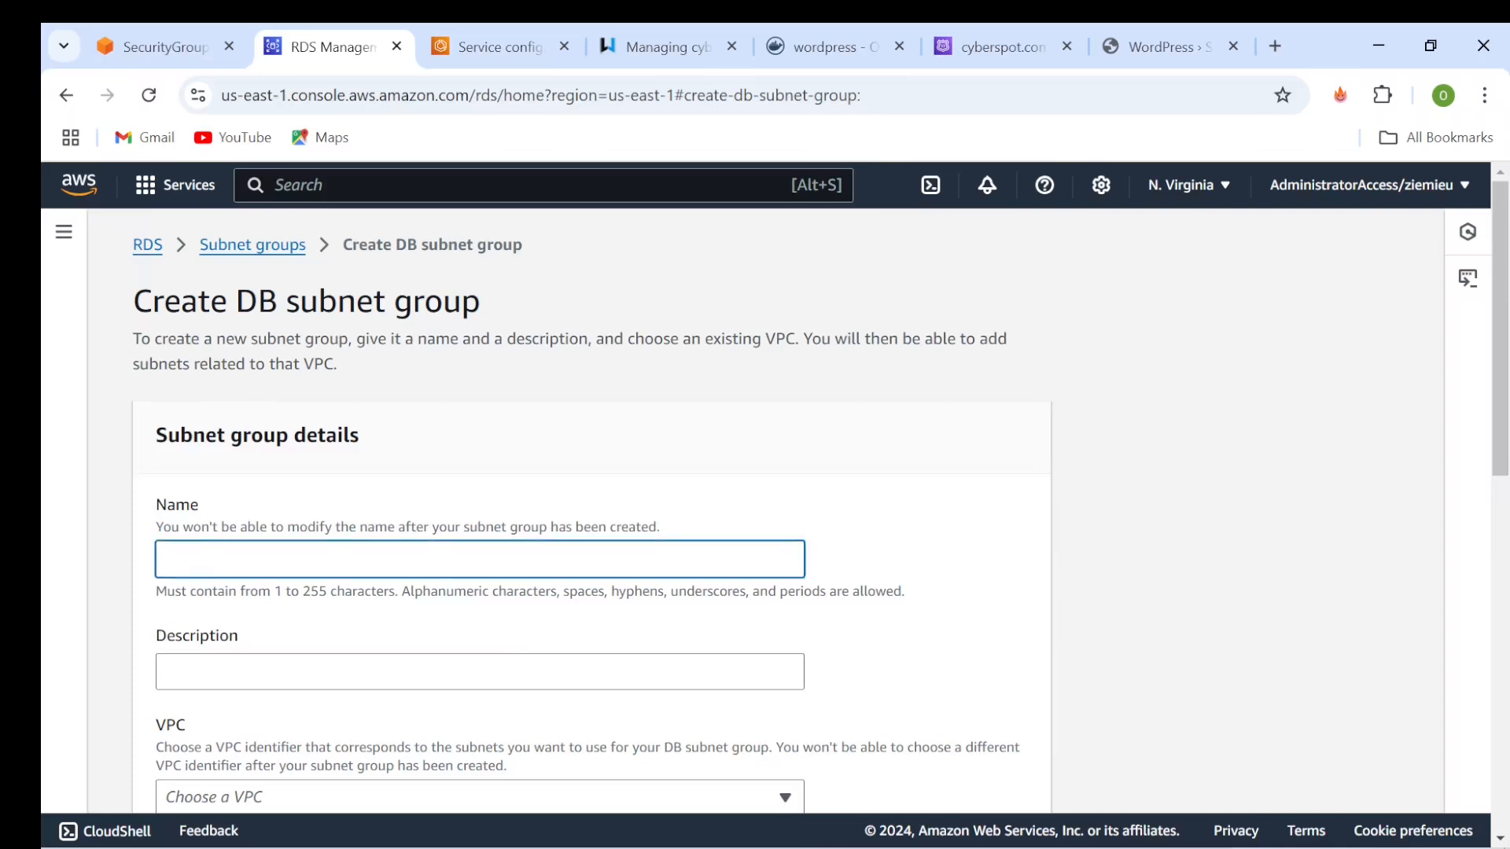
pyautogui.write('csn')
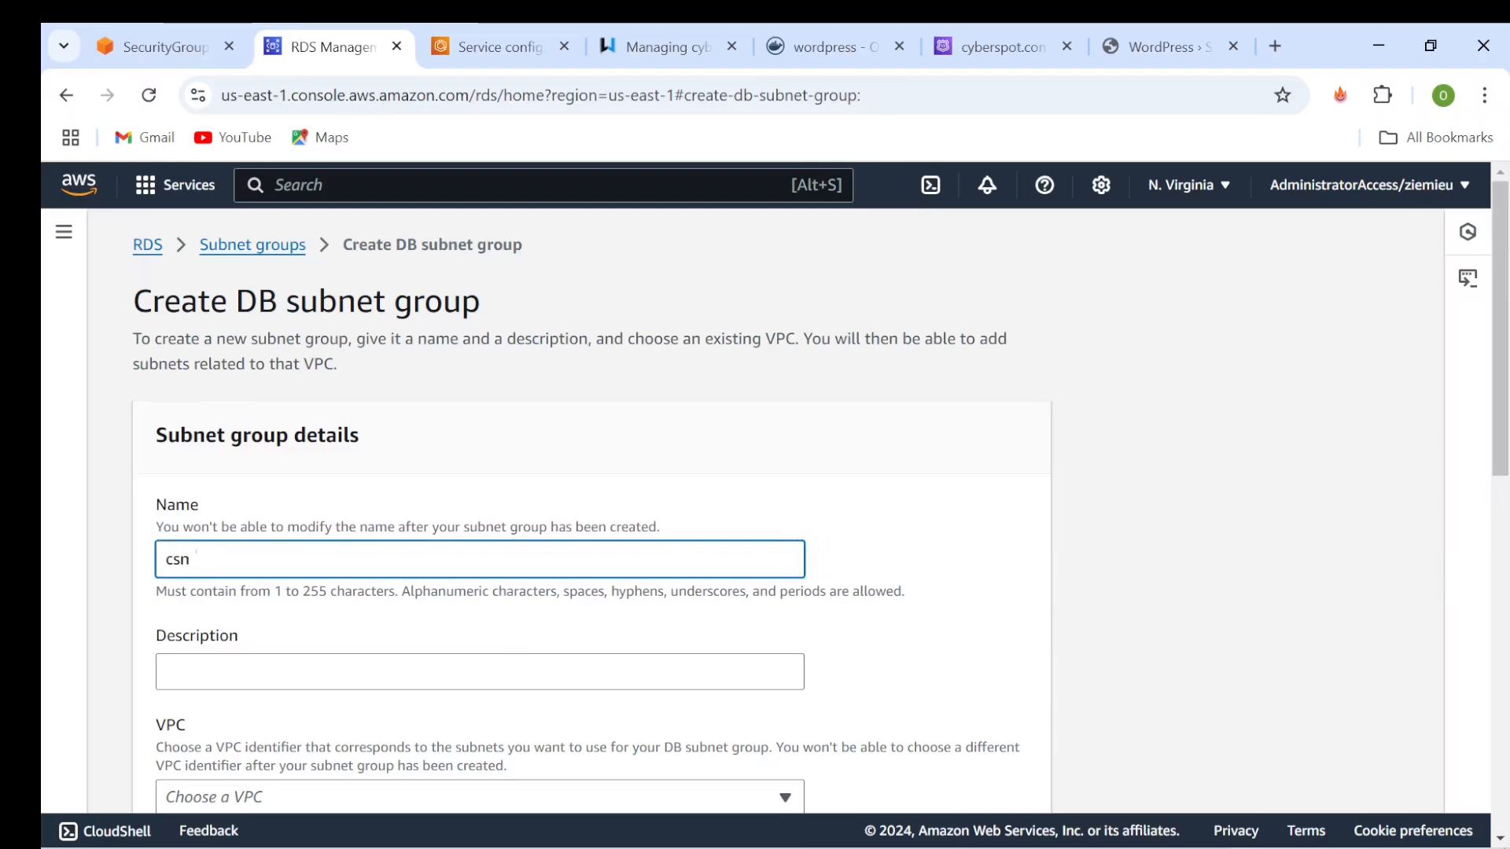
pyautogui.write('-db-secure-')
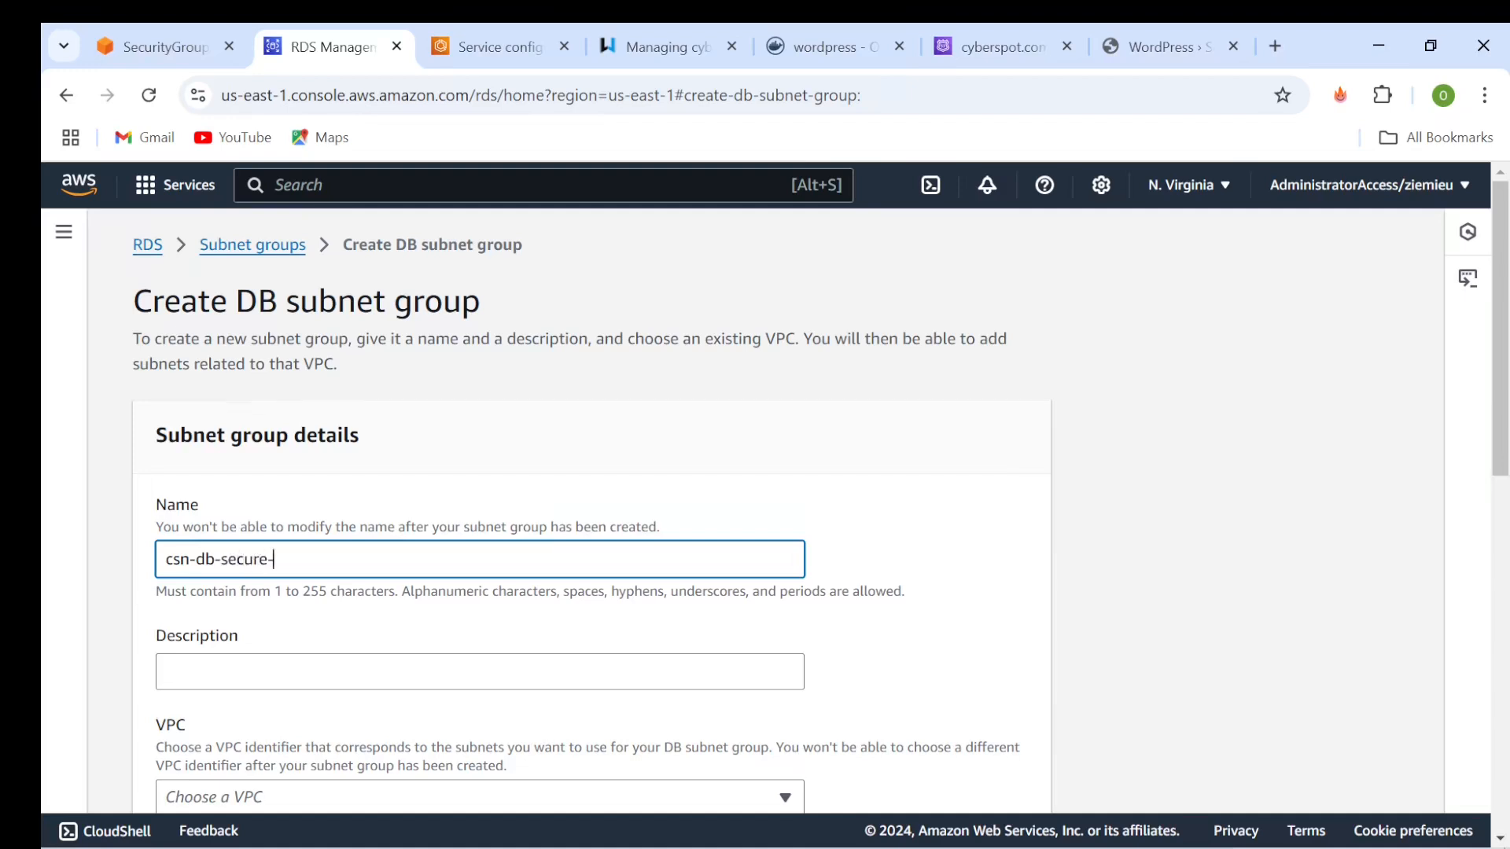
pyautogui.write('ne')
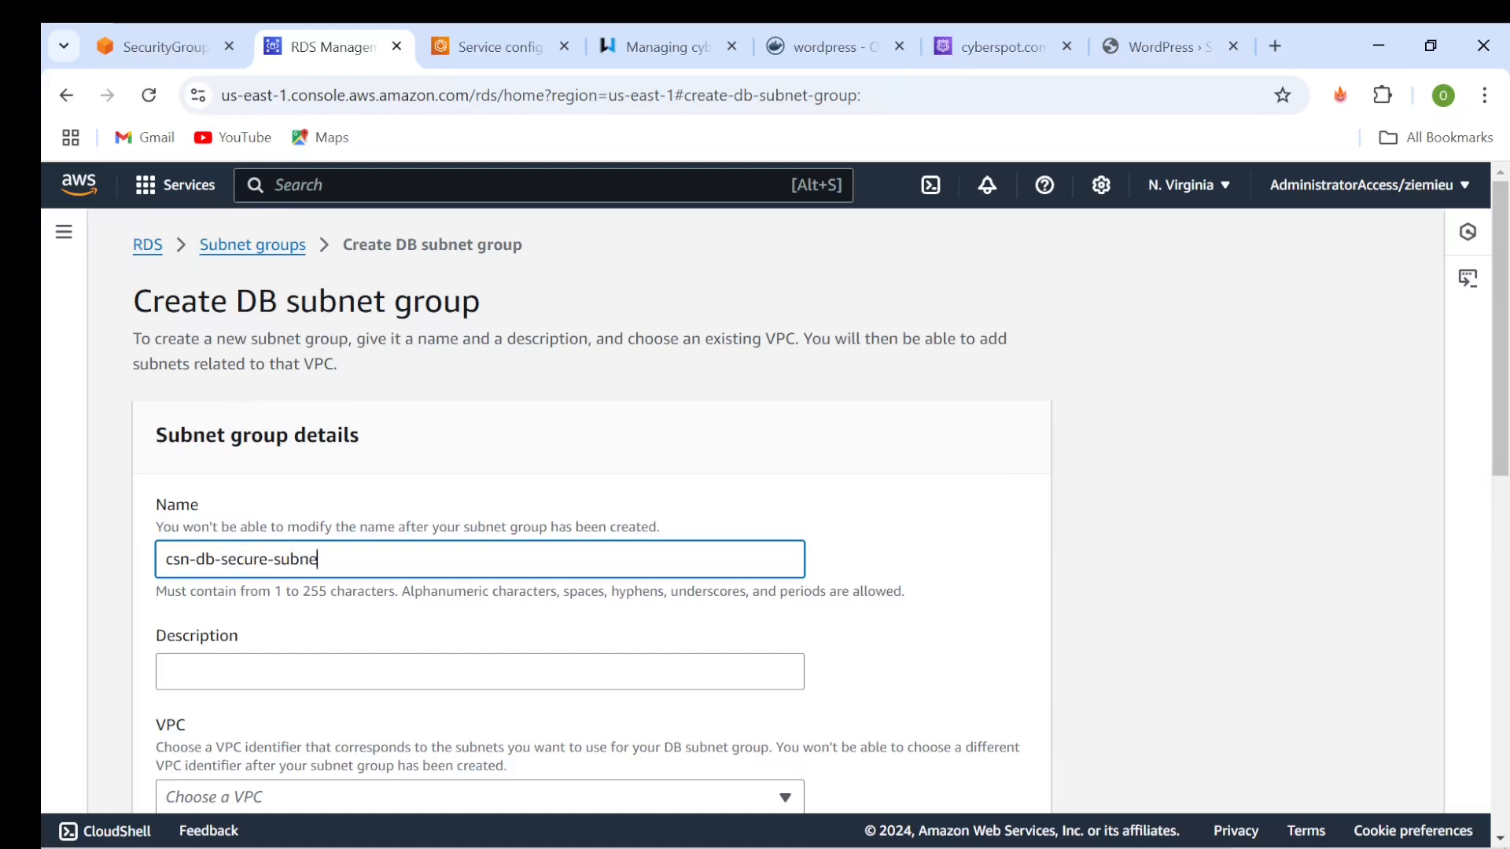
pyautogui.hotkey('ctrl', 'shift', 'Left')
pyautogui.hotkey('ctrl', 'shift', 'Left')
pyautogui.hotkey('ctrl', 'shift', 'Left')
pyautogui.hotkey('ctrl', 'shift', 'Left')
pyautogui.hotkey('ctrl', 'c')
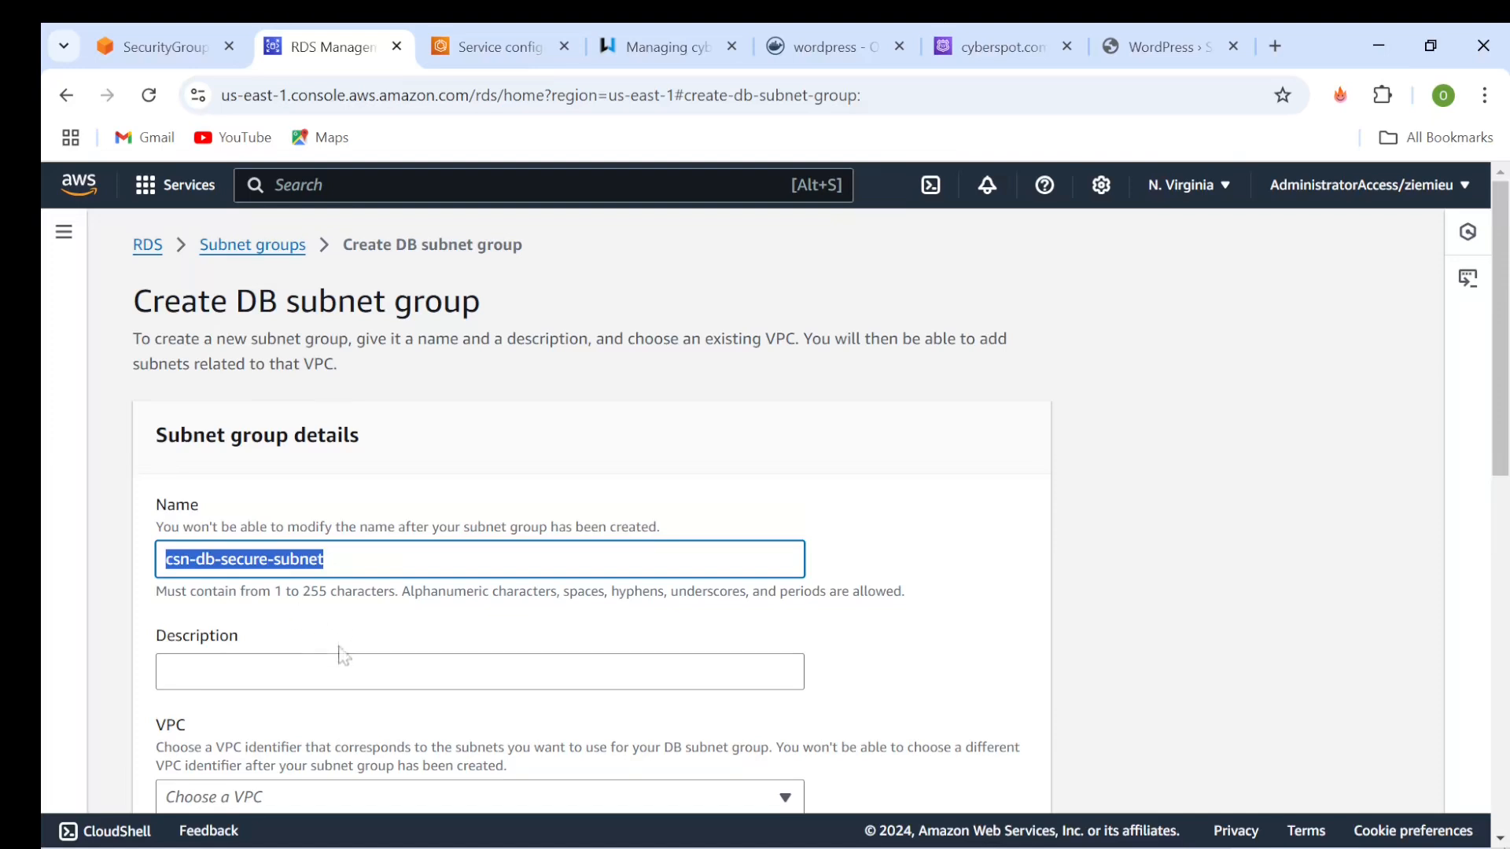
pyautogui.click(315, 671)
pyautogui.hotkey('ctrl', 'v')
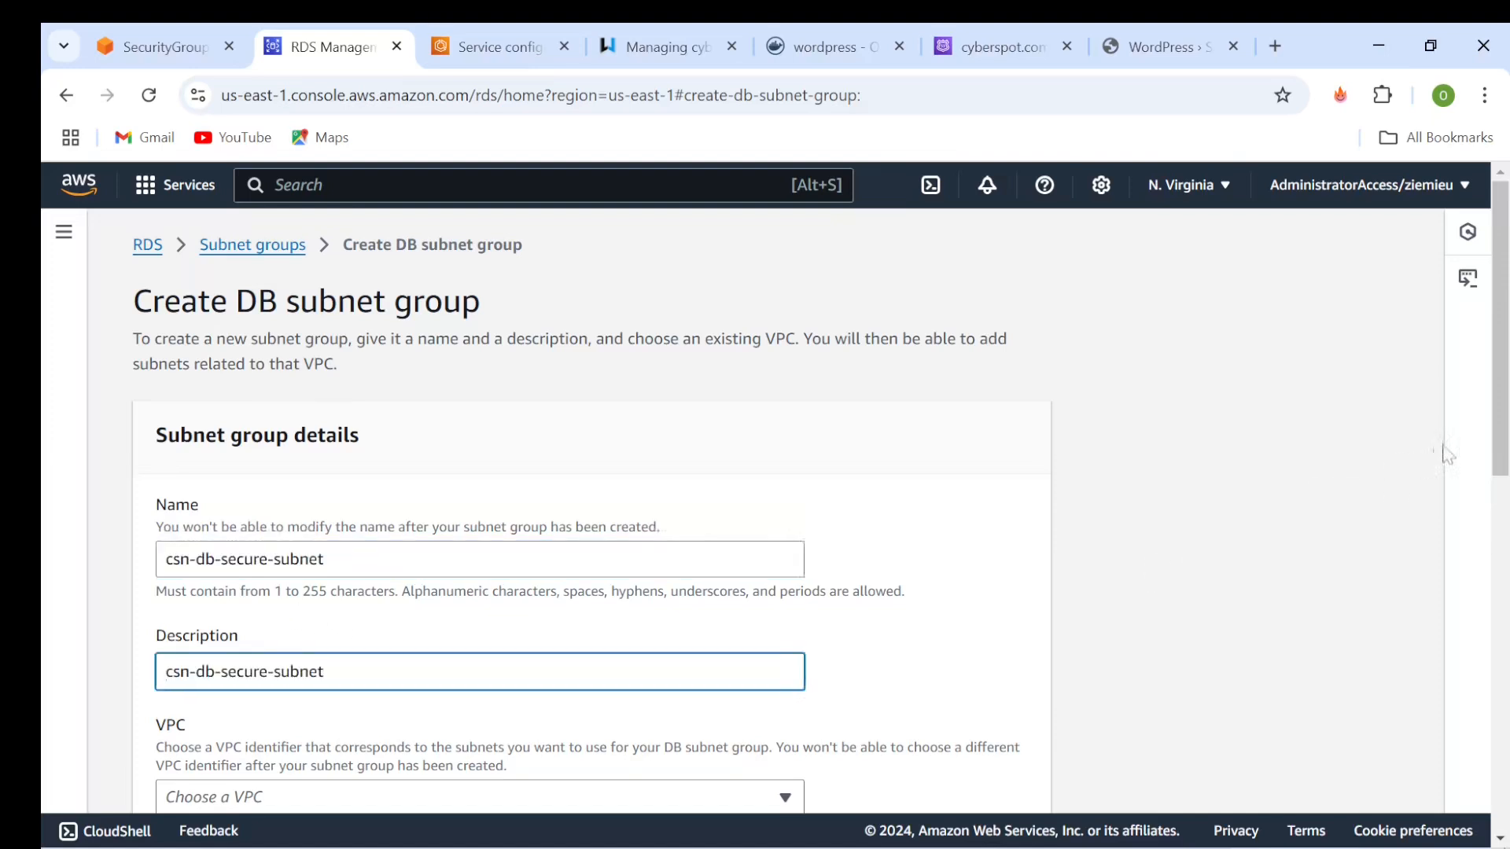
pyautogui.moveTo(1502, 431); pyautogui.dragTo(1504, 617)
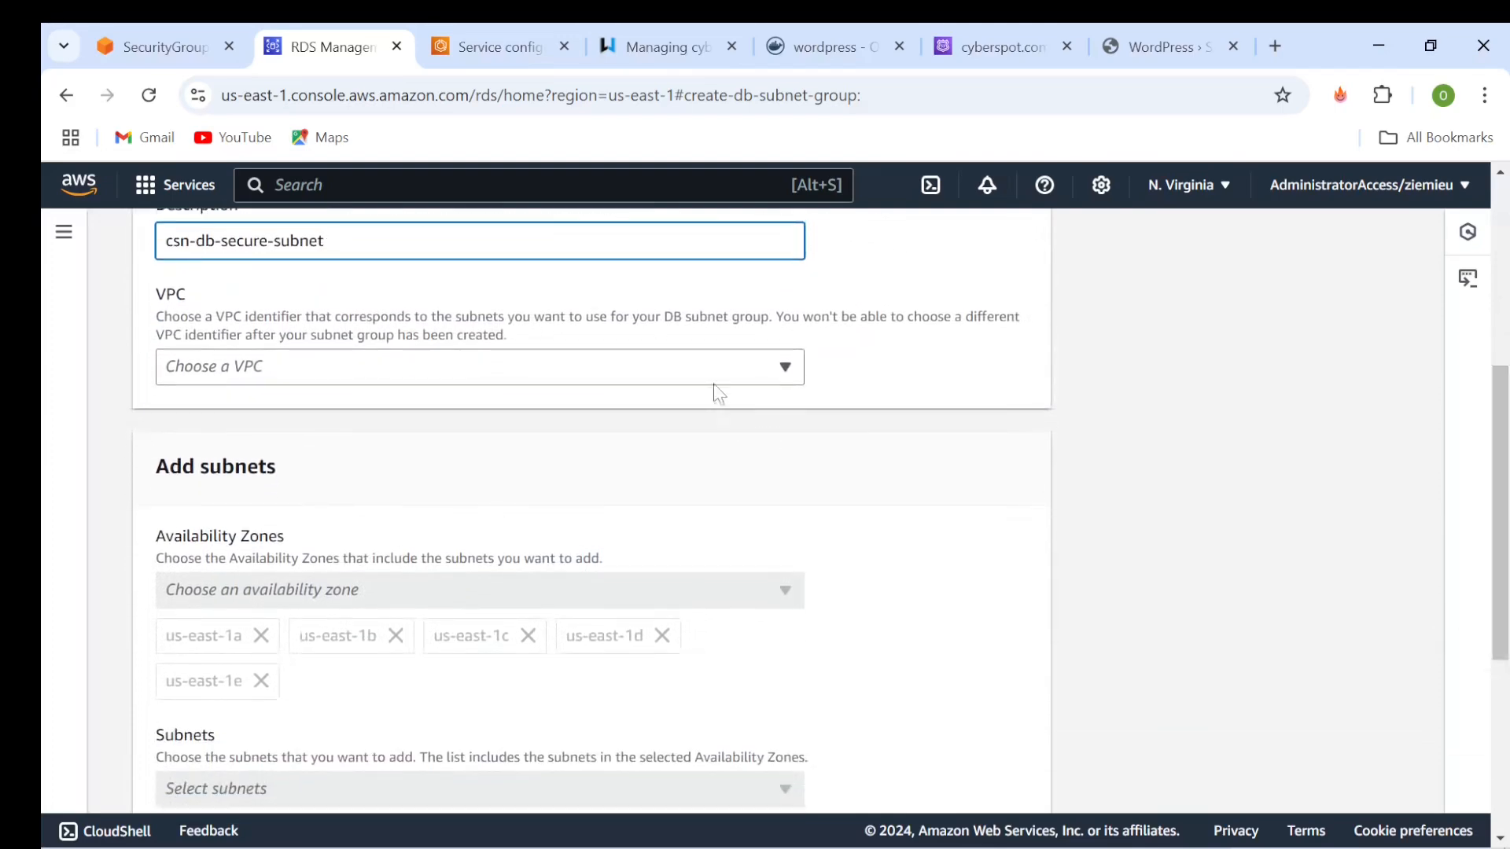
# Choose csn-demo-vpc as the subnet group's VPC
pyautogui.click(732, 376)
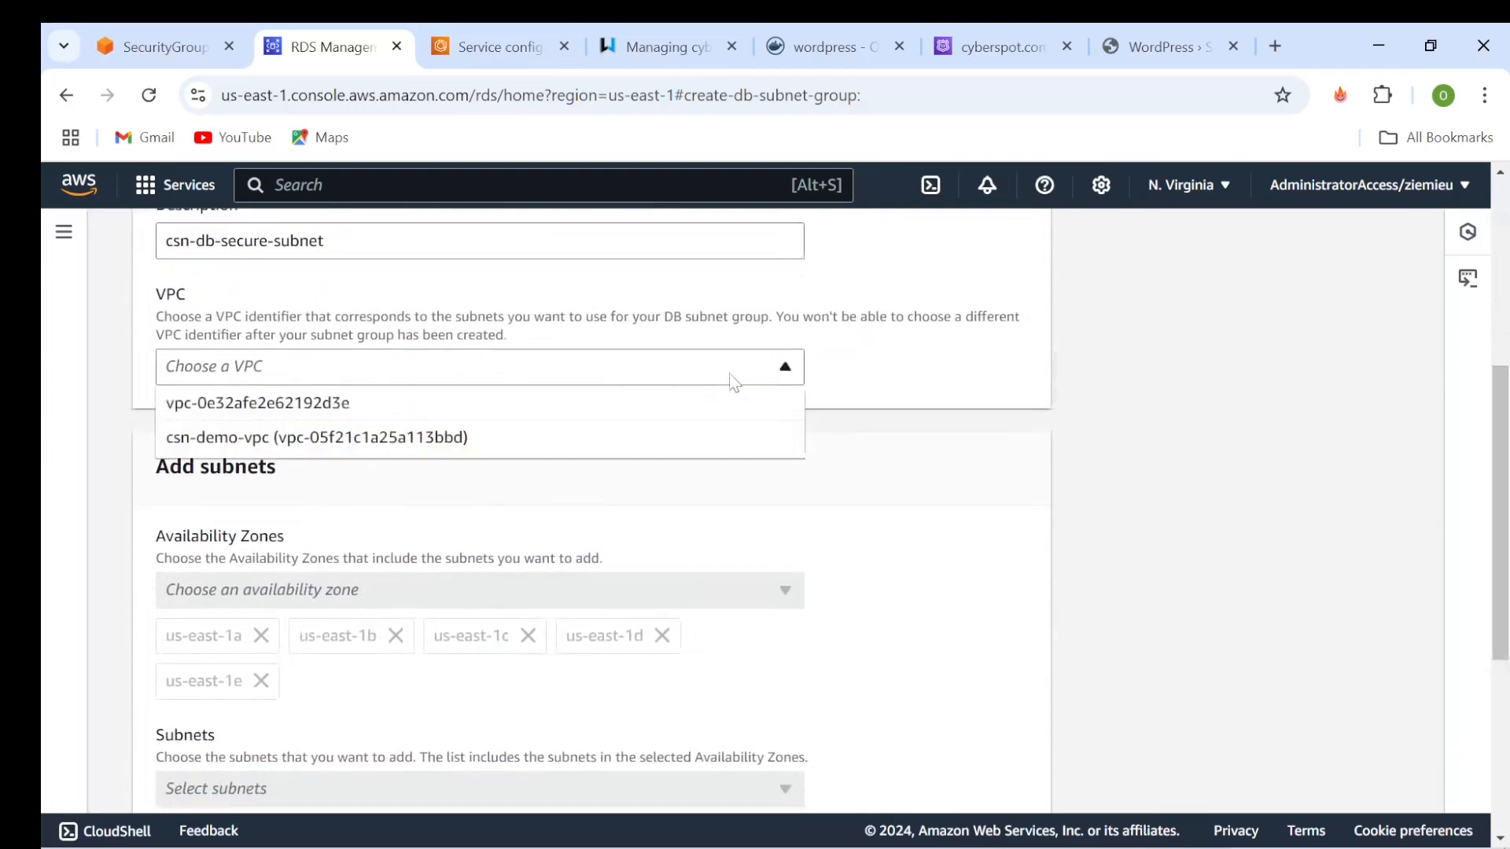
pyautogui.click(696, 444)
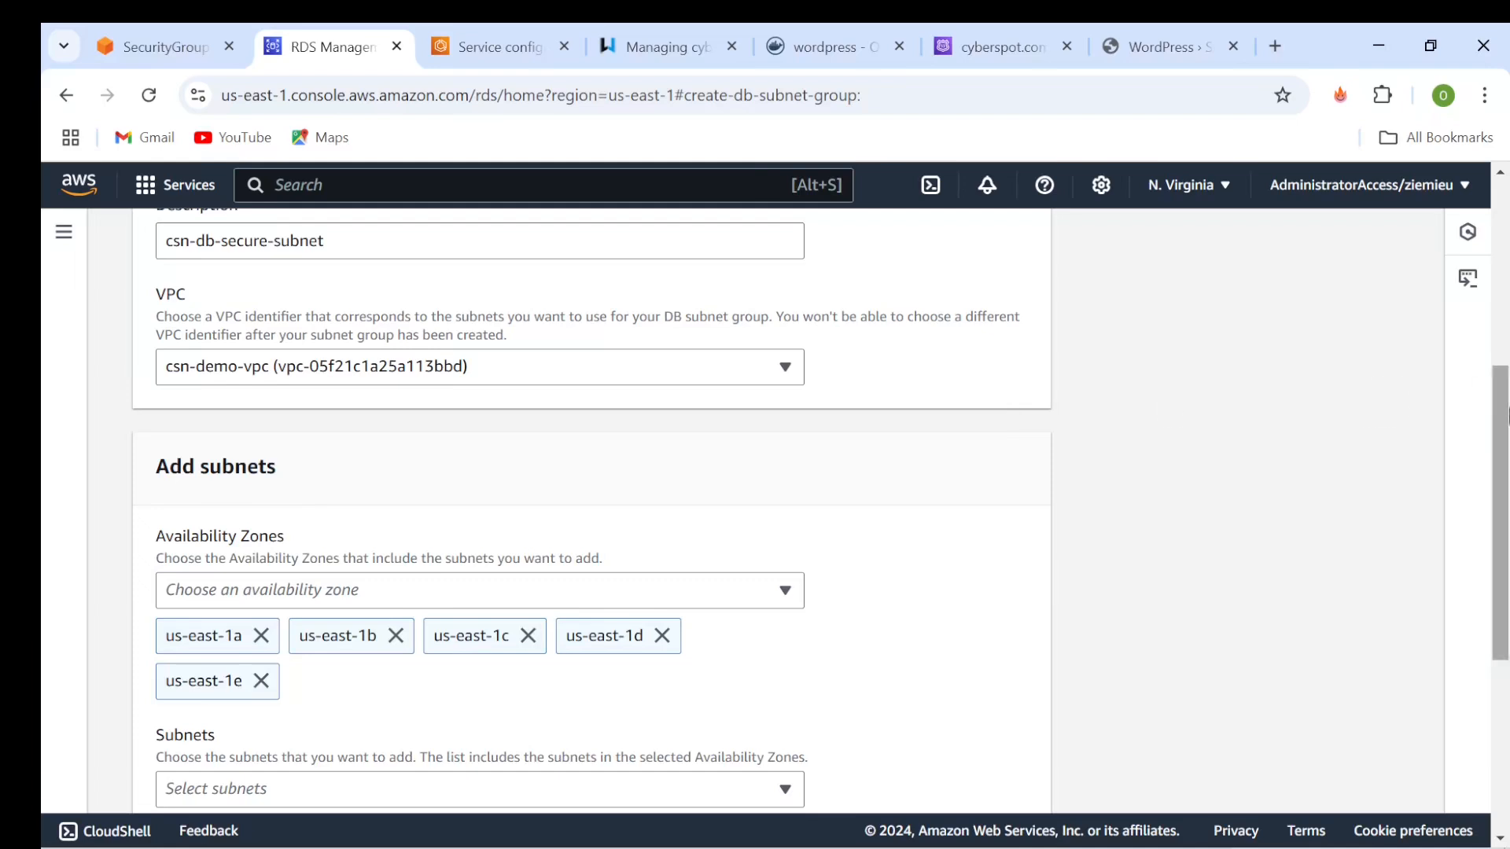
pyautogui.moveTo(1502, 444); pyautogui.dragTo(1500, 525)
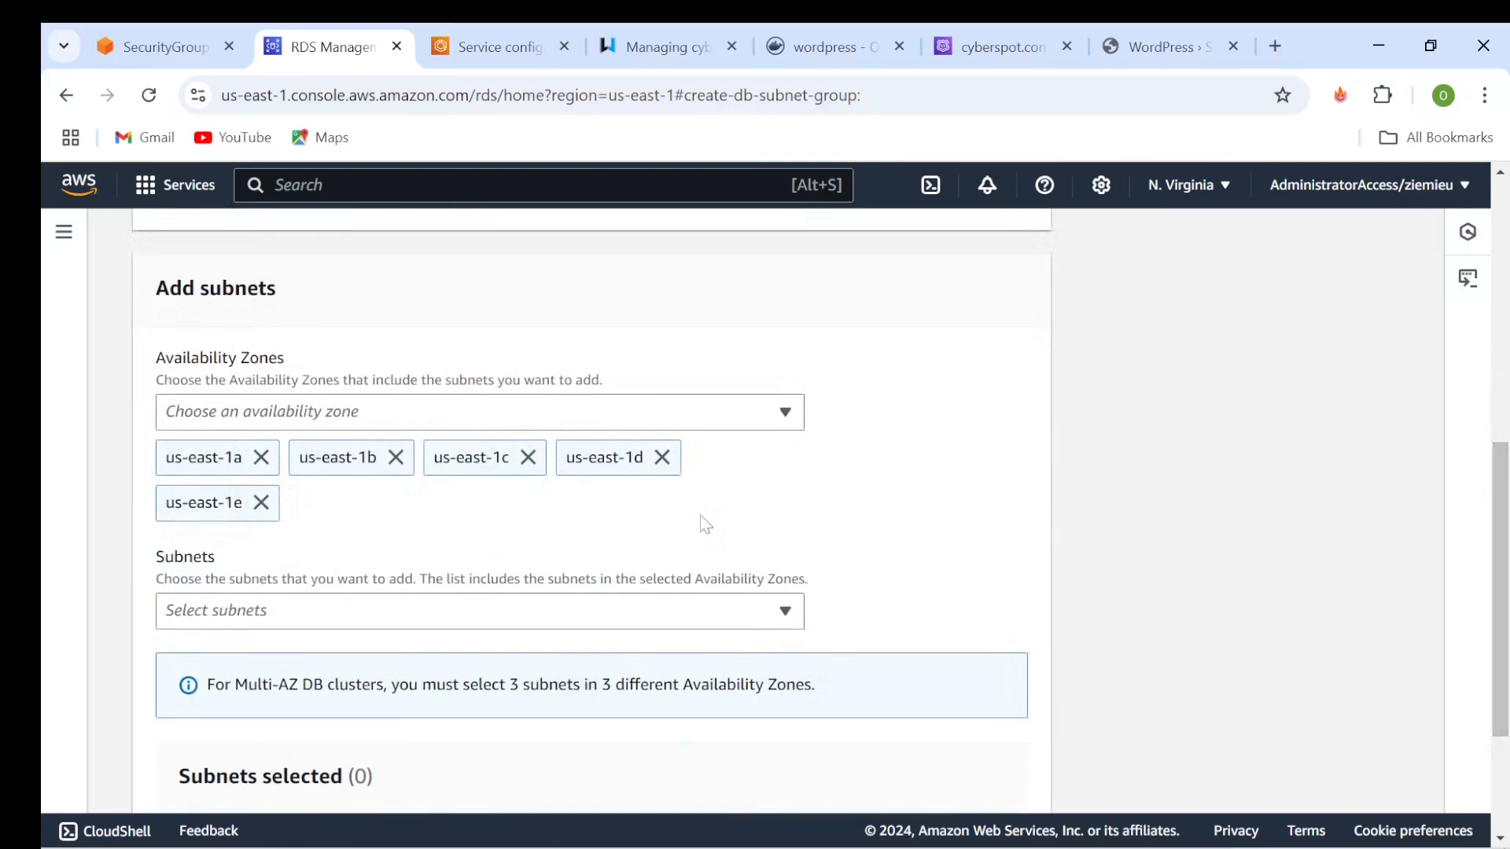
pyautogui.click(659, 614)
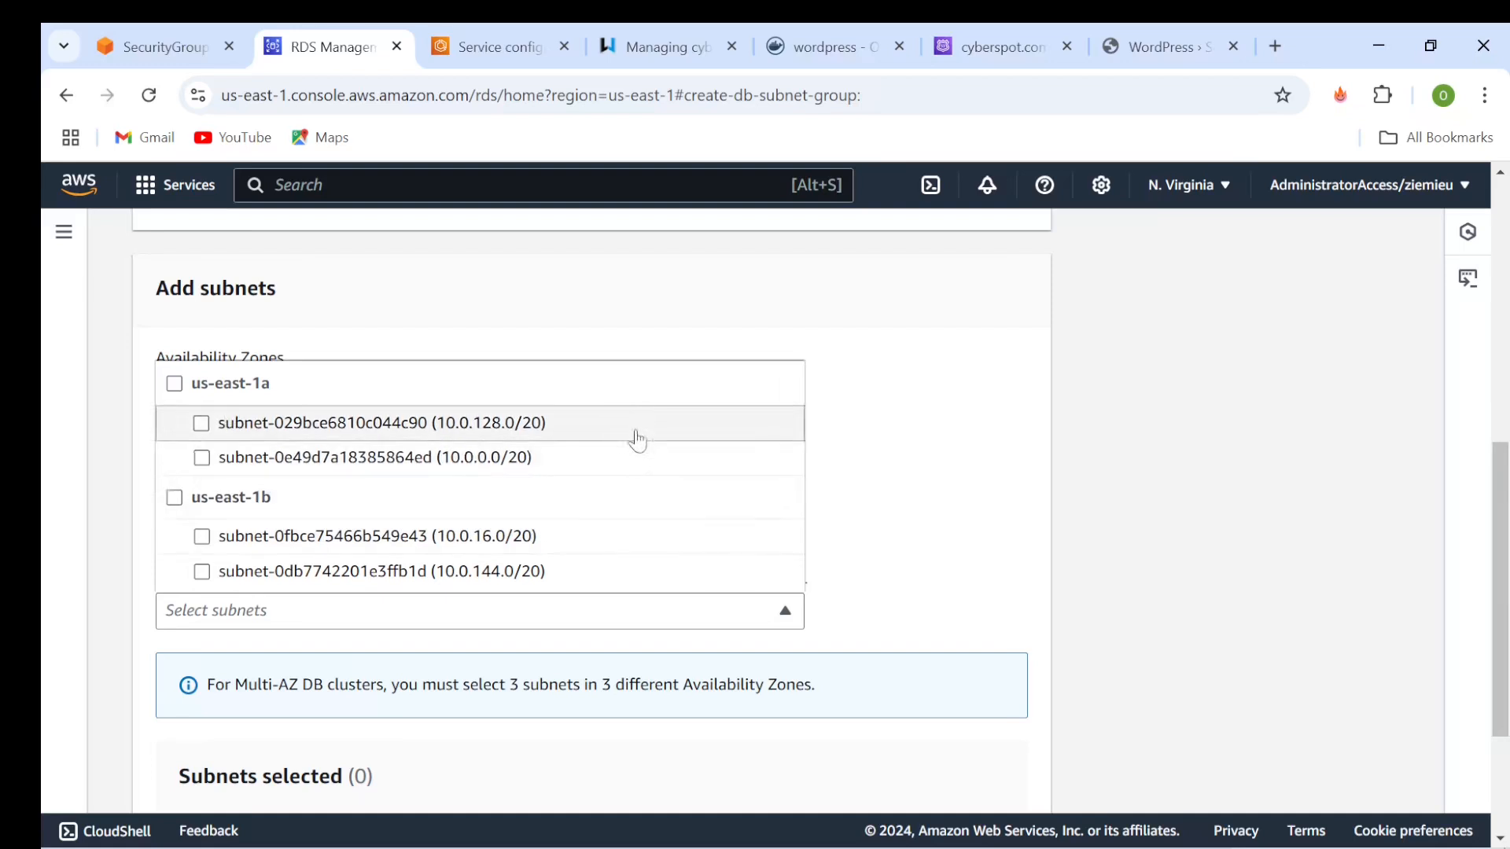
# In the VPC console's Subnets list, identify the private subnets in us-east-1a and us-east-1b
pyautogui.click(158, 51)
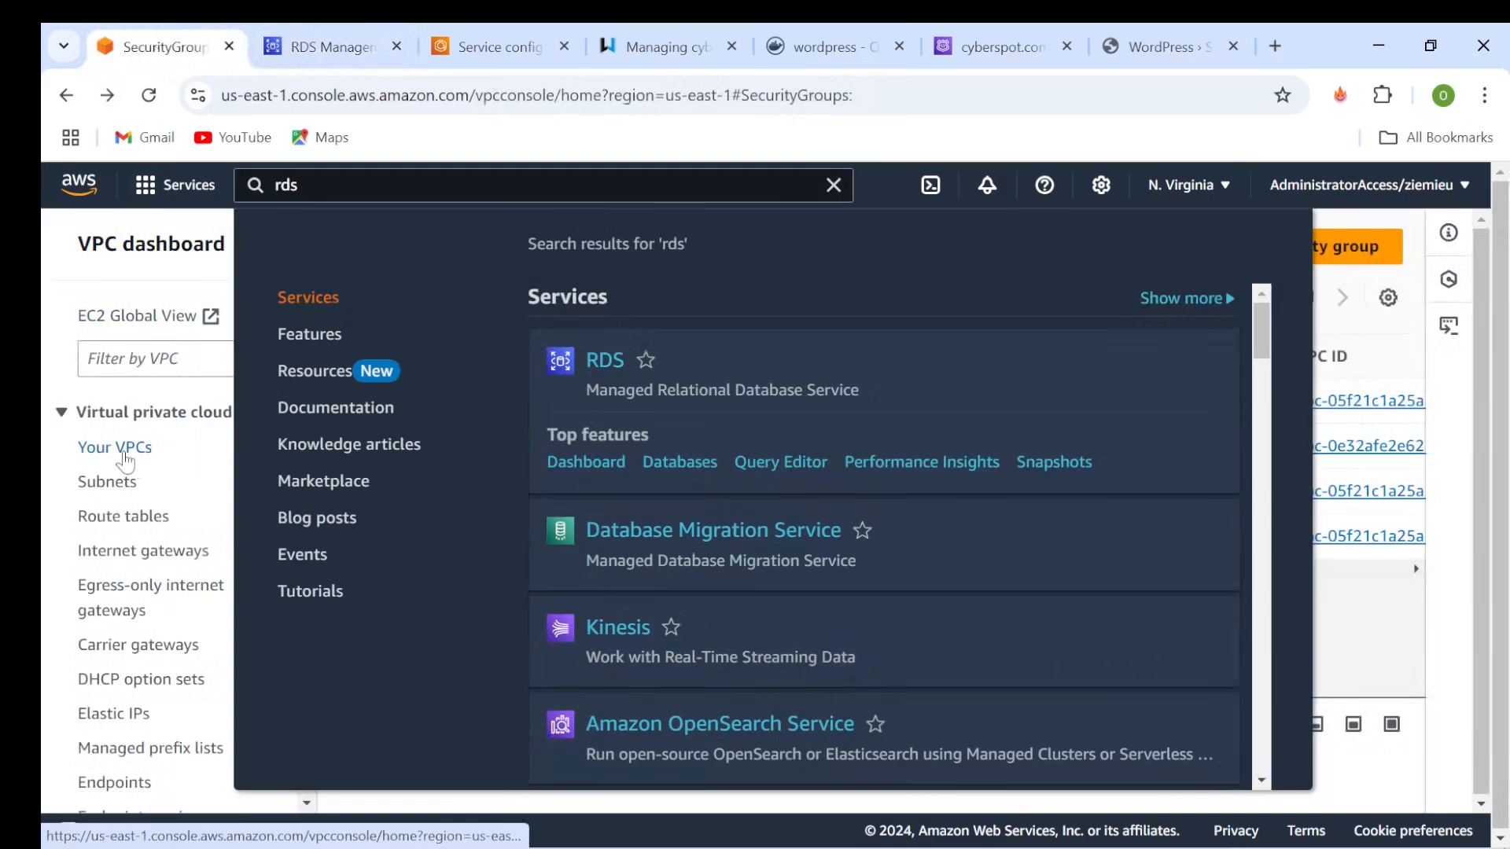
pyautogui.click(108, 483)
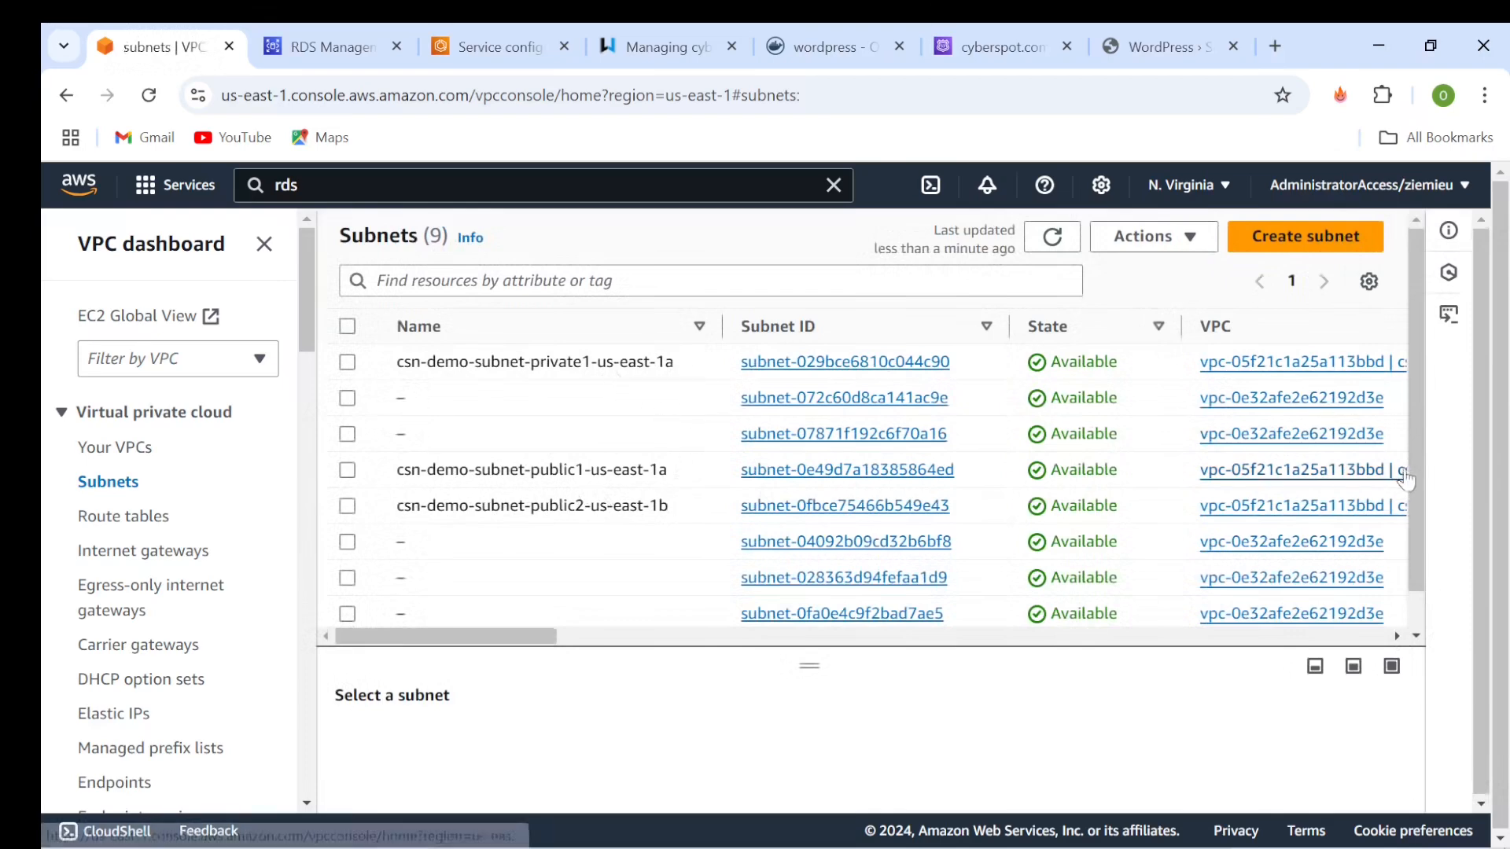
pyautogui.moveTo(1418, 470)
pyautogui.mouseDown()
pyautogui.moveTo(1424, 570)
pyautogui.moveTo(1435, 464)
pyautogui.mouseUp()
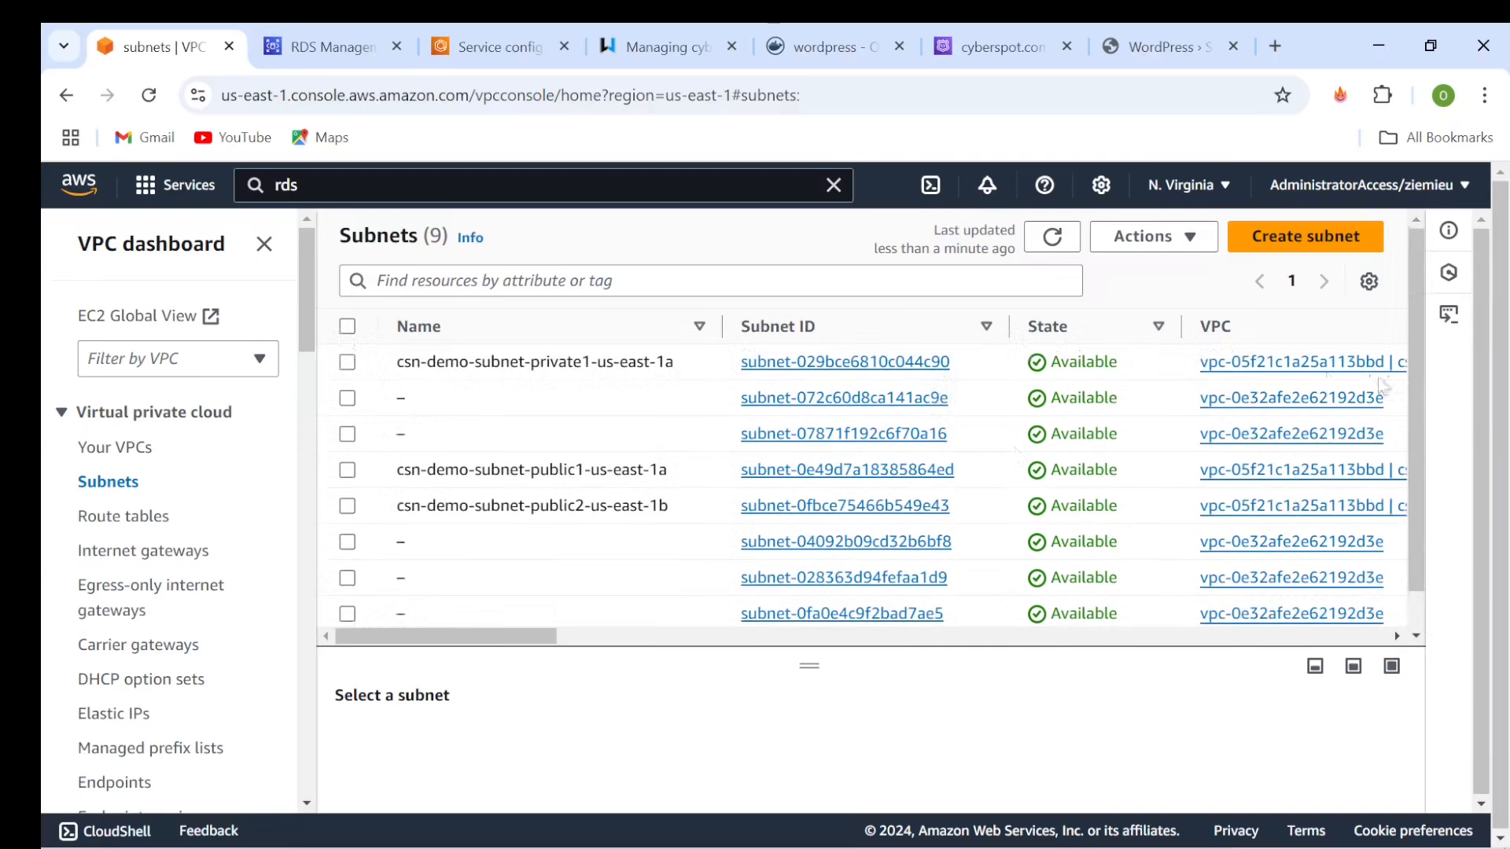
pyautogui.moveTo(1422, 392); pyautogui.dragTo(1417, 532)
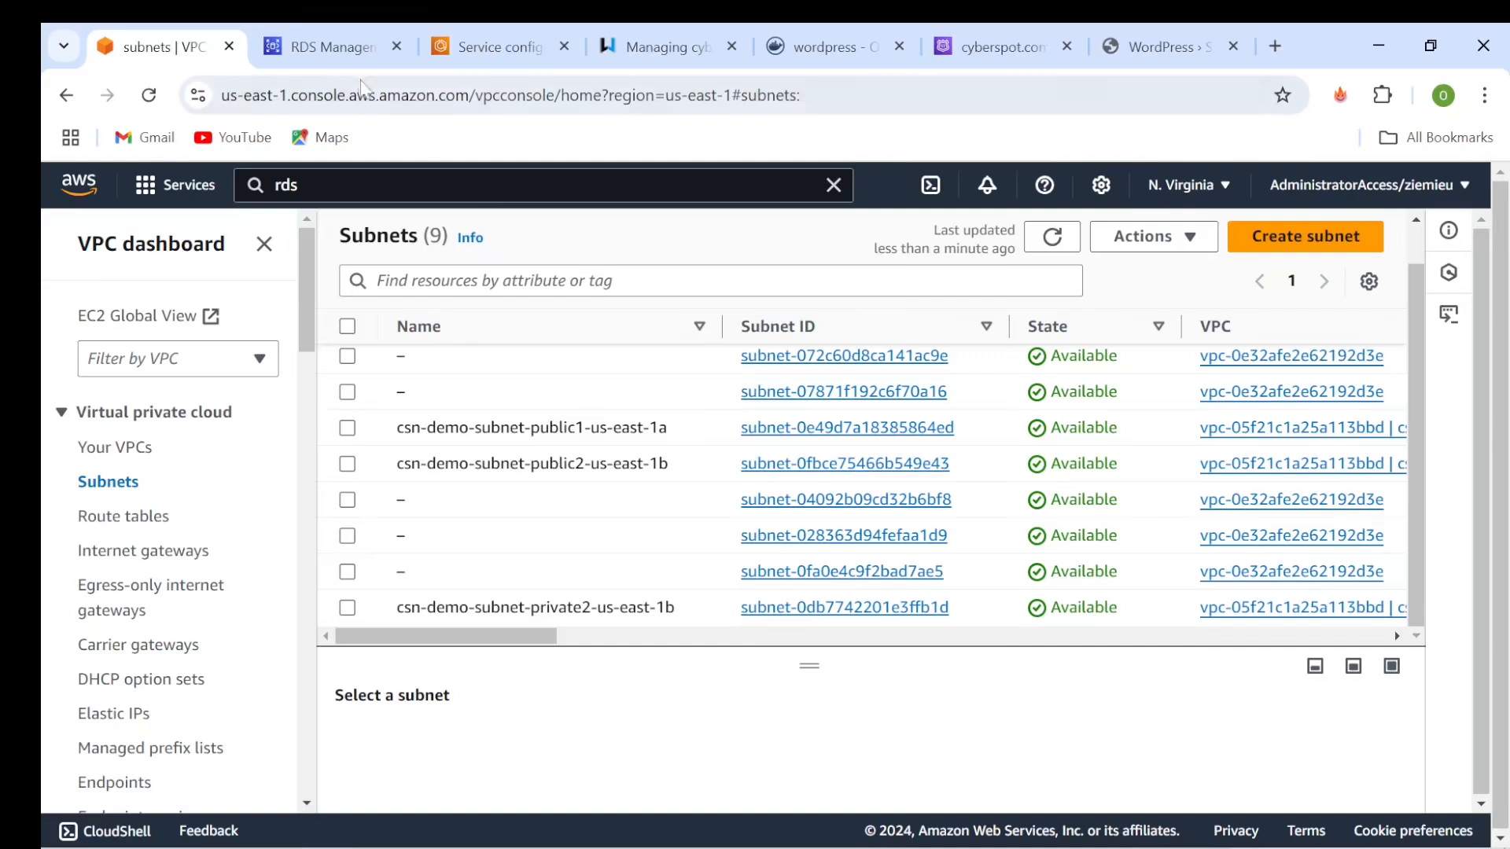
pyautogui.click(342, 44)
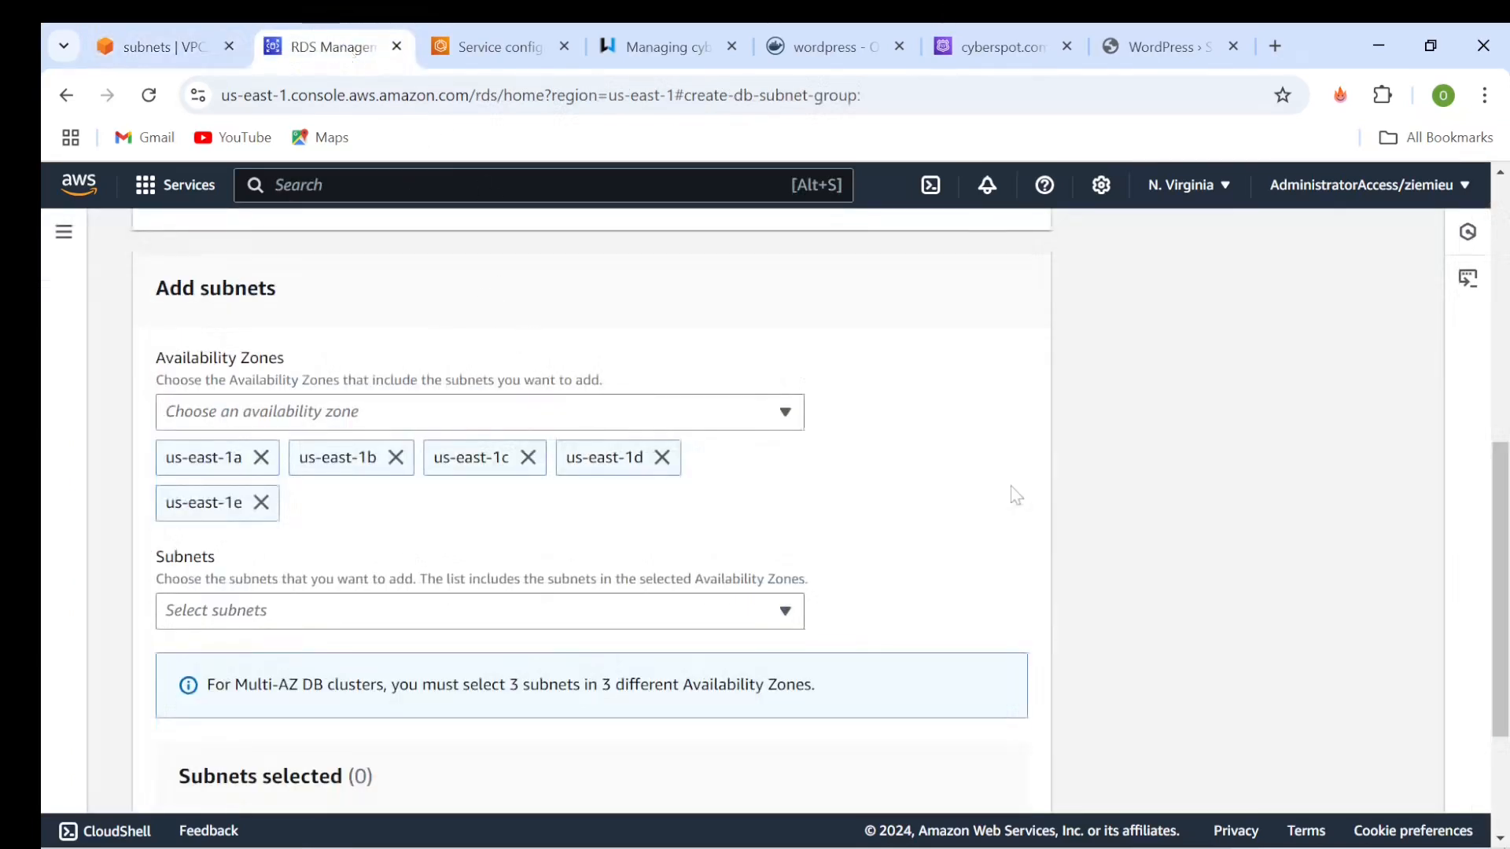
# Add subnets subnet-029bce6810c044c90 and subnet-0db7742201e3ffb1d, then create the csn-db-secure-subnet group
pyautogui.scroll(-2, 1400, 629)
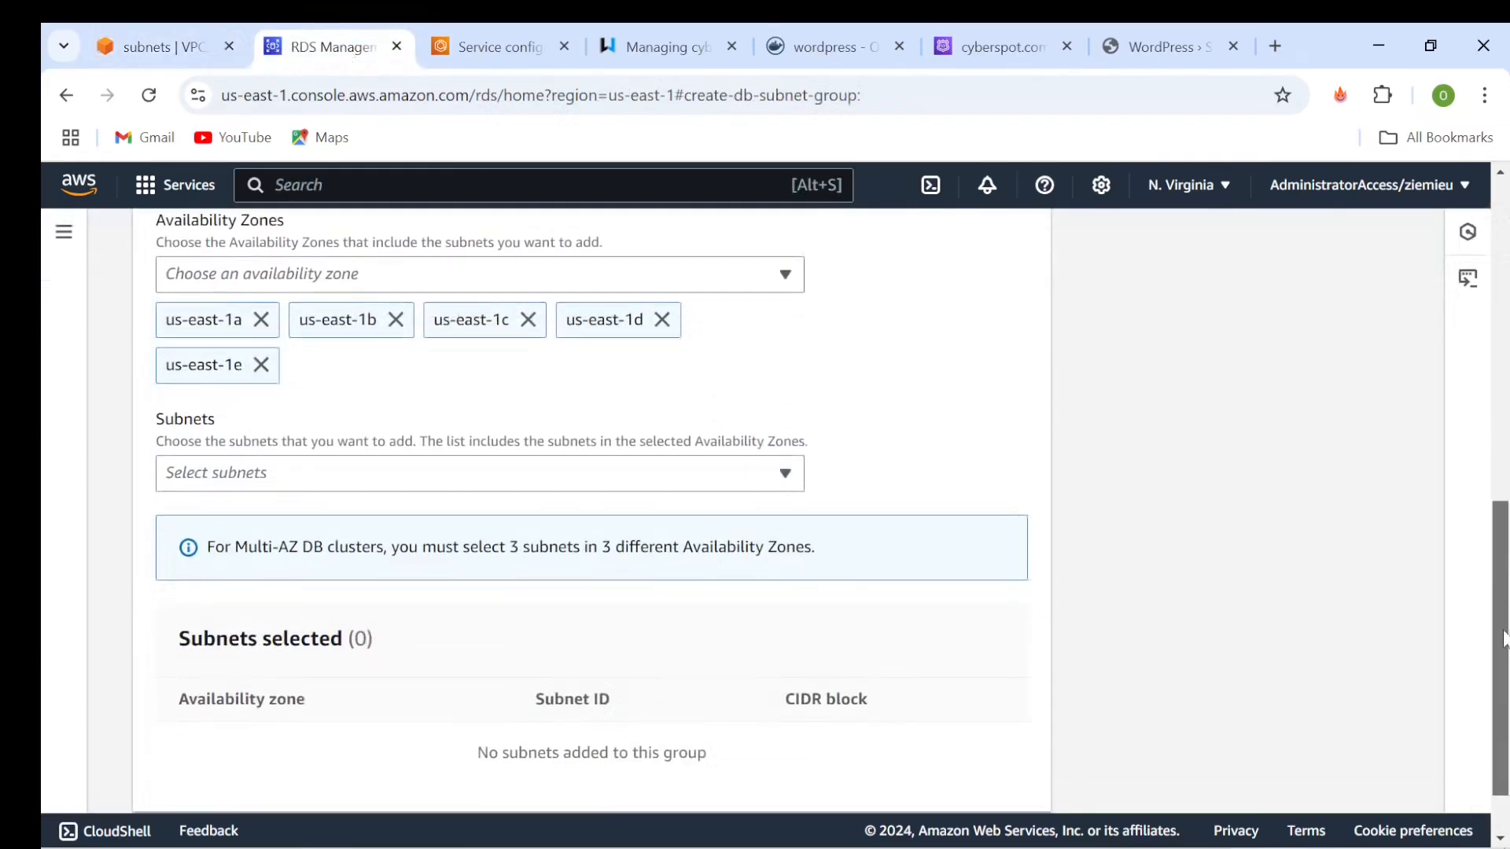
pyautogui.click(705, 470)
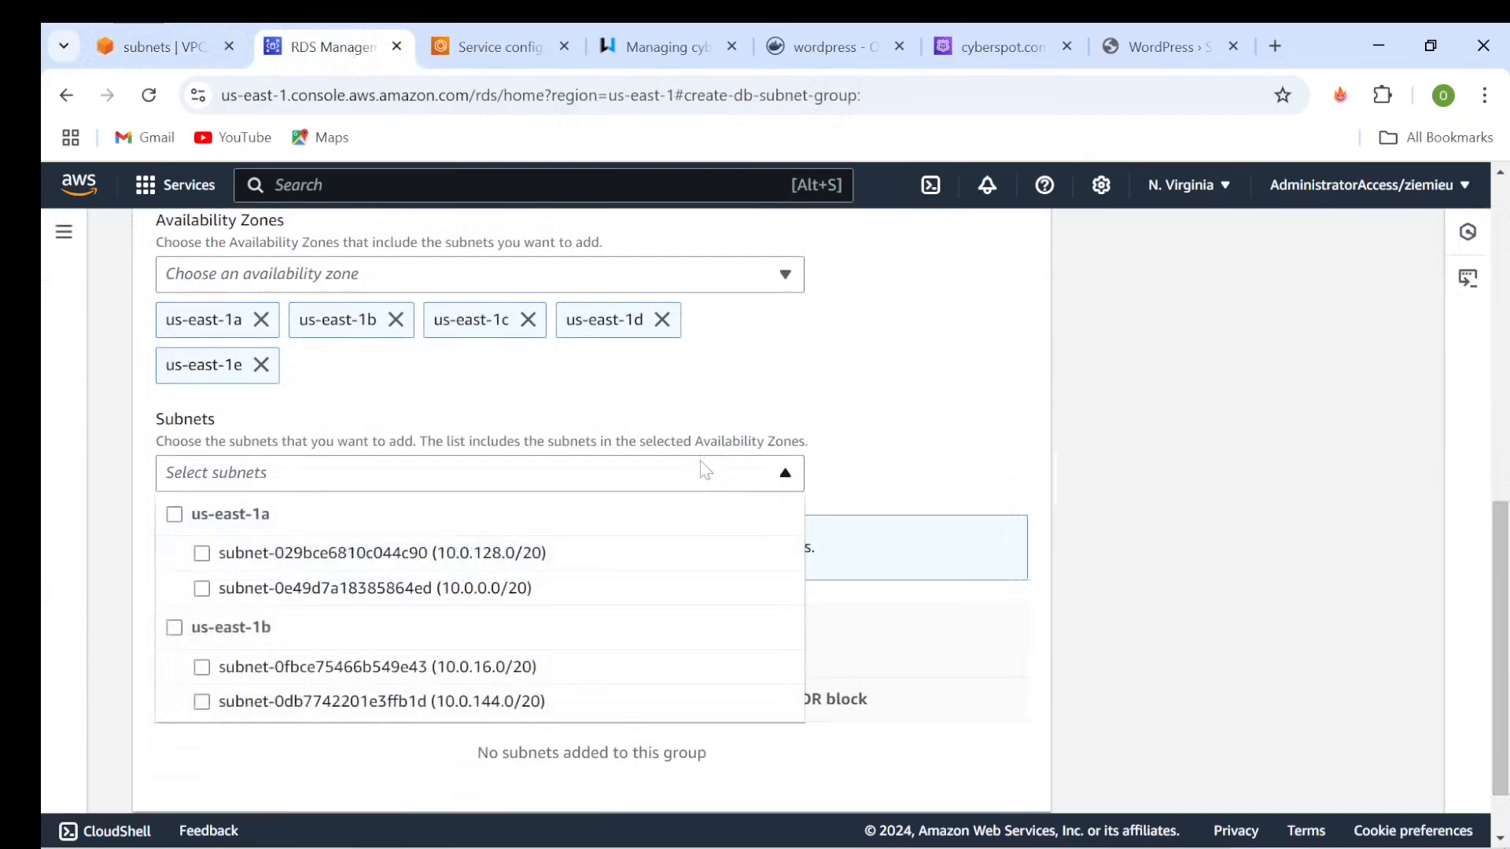
pyautogui.click(511, 560)
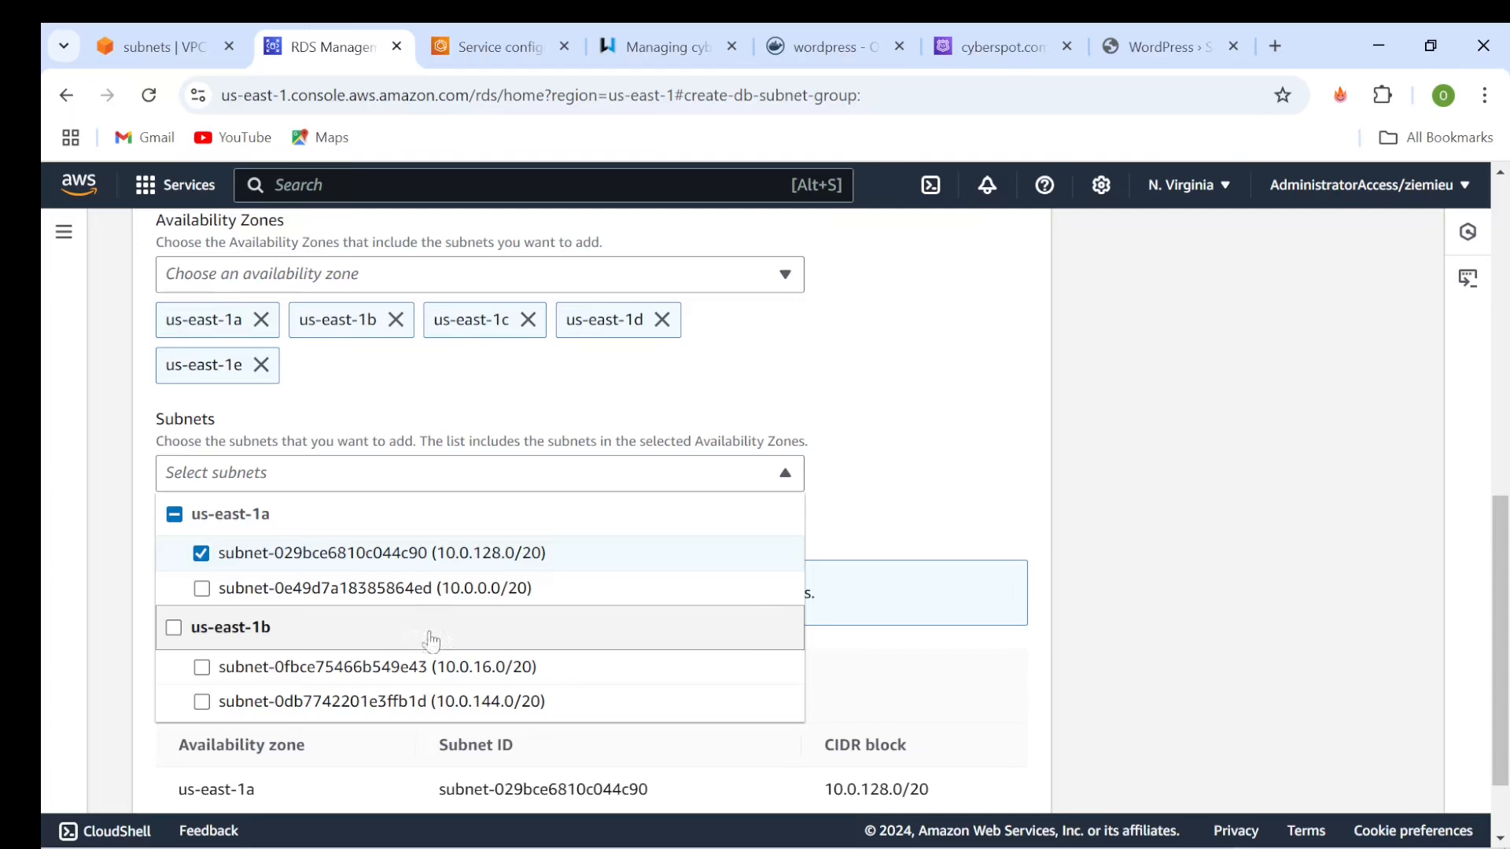
pyautogui.click(401, 701)
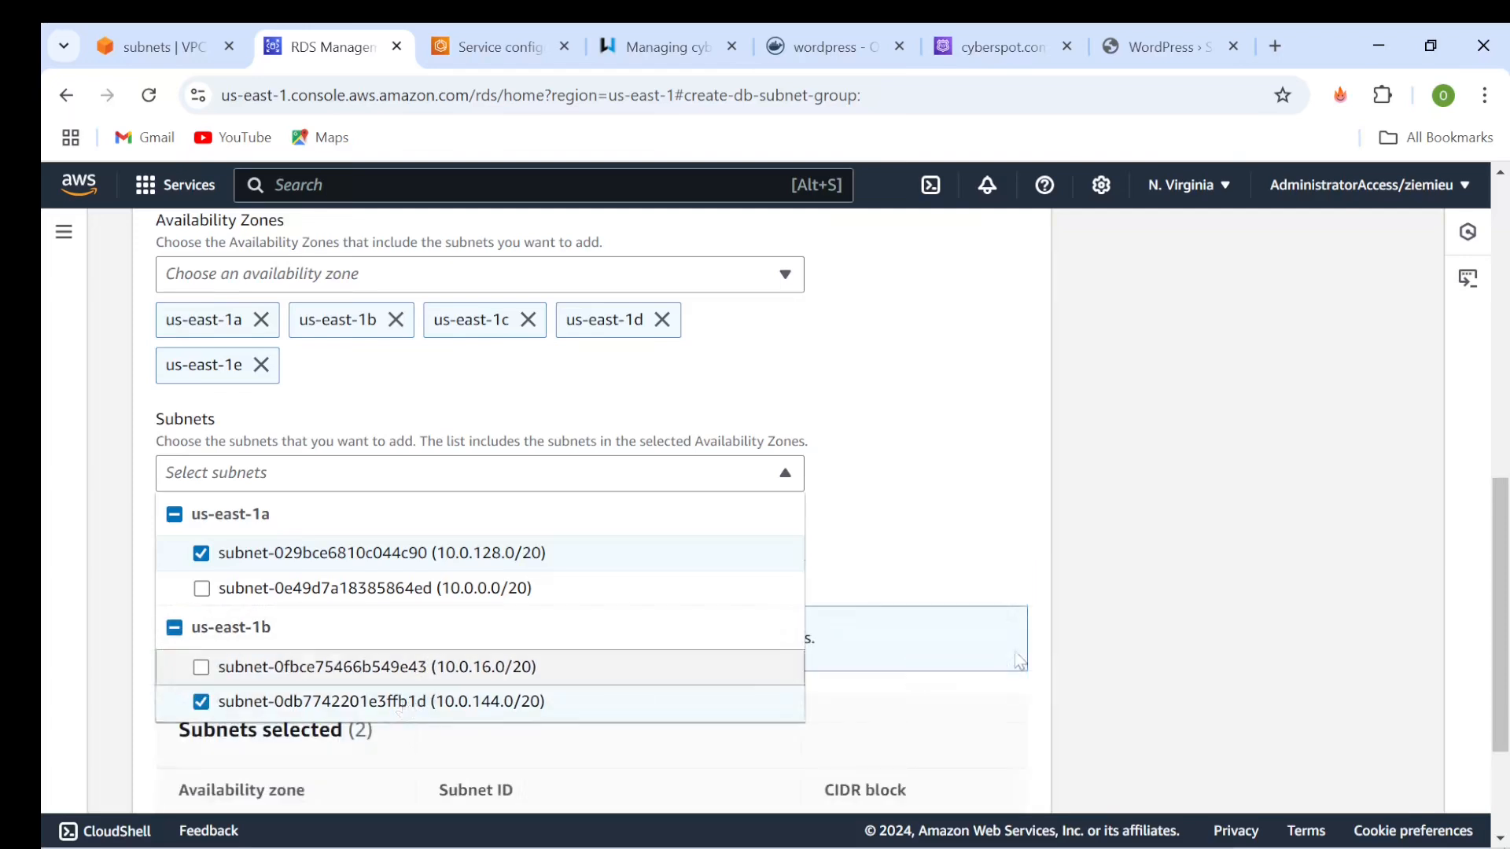
pyautogui.moveTo(1499, 607); pyautogui.dragTo(1502, 668)
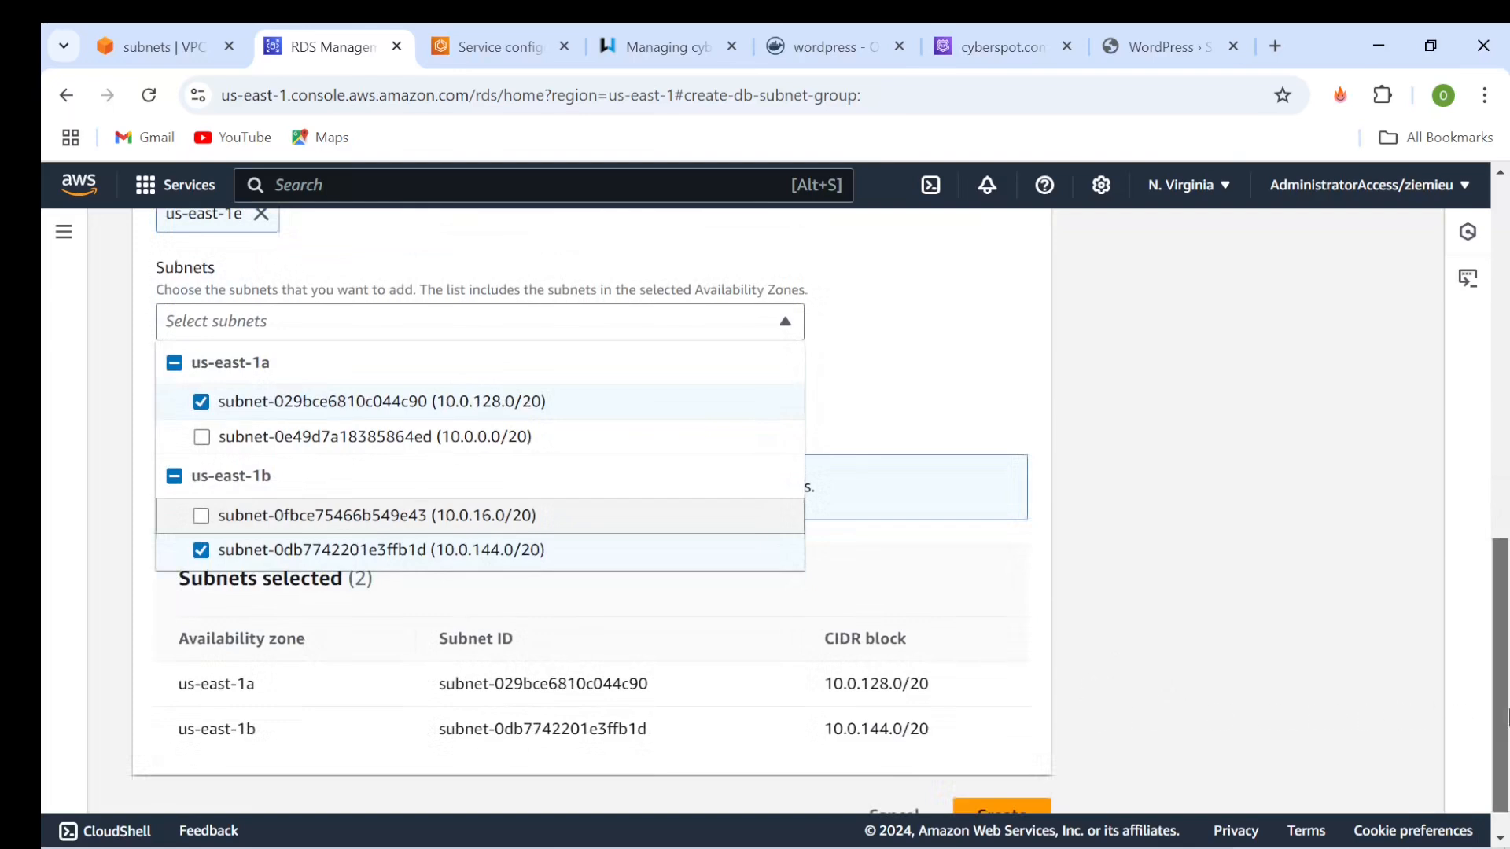
pyautogui.moveTo(1504, 718); pyautogui.dragTo(1506, 737)
pyautogui.click(1068, 703)
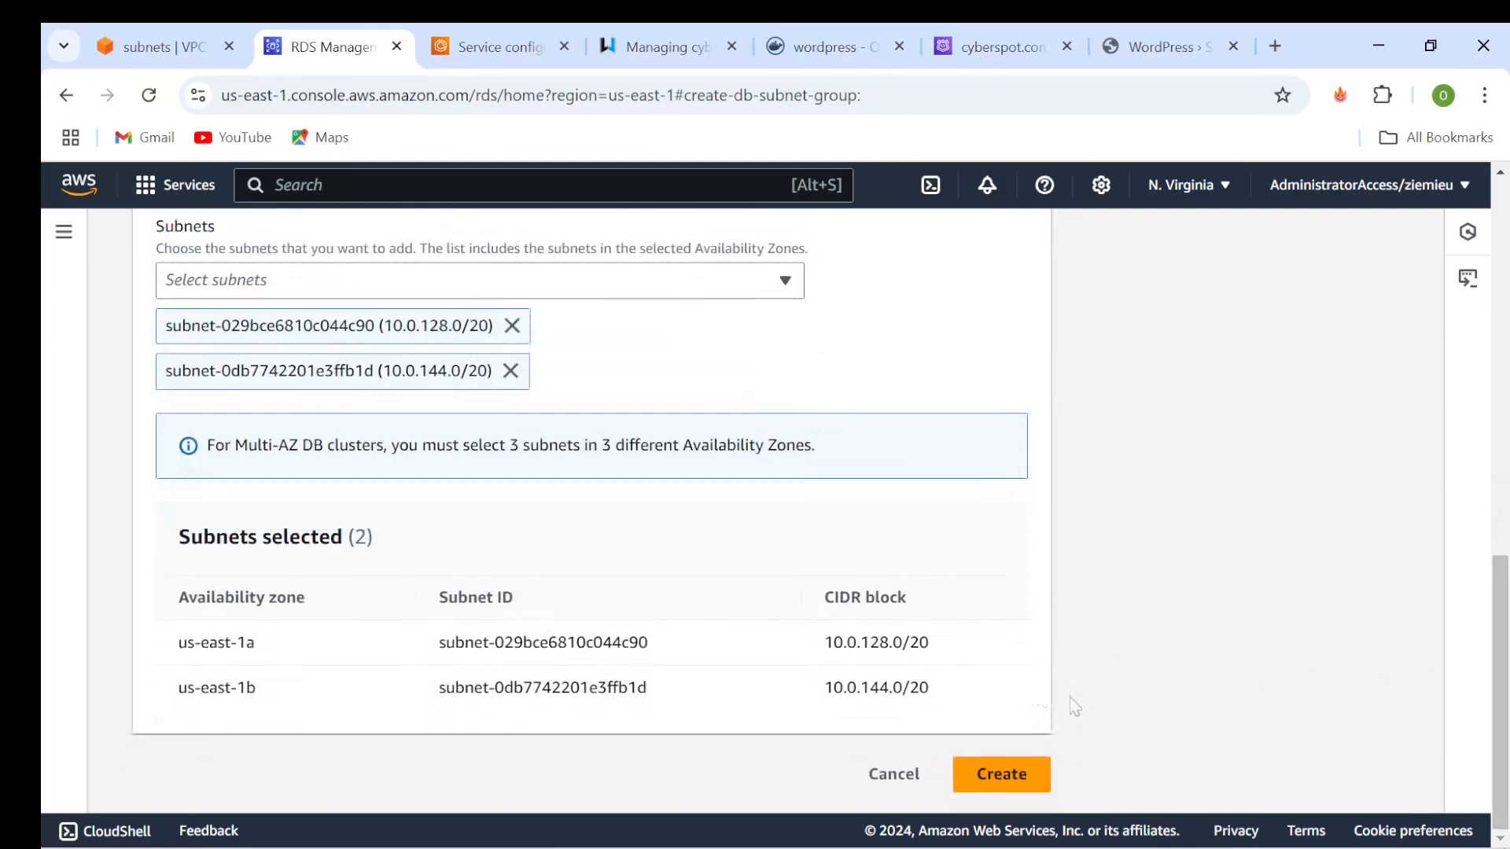
pyautogui.click(997, 787)
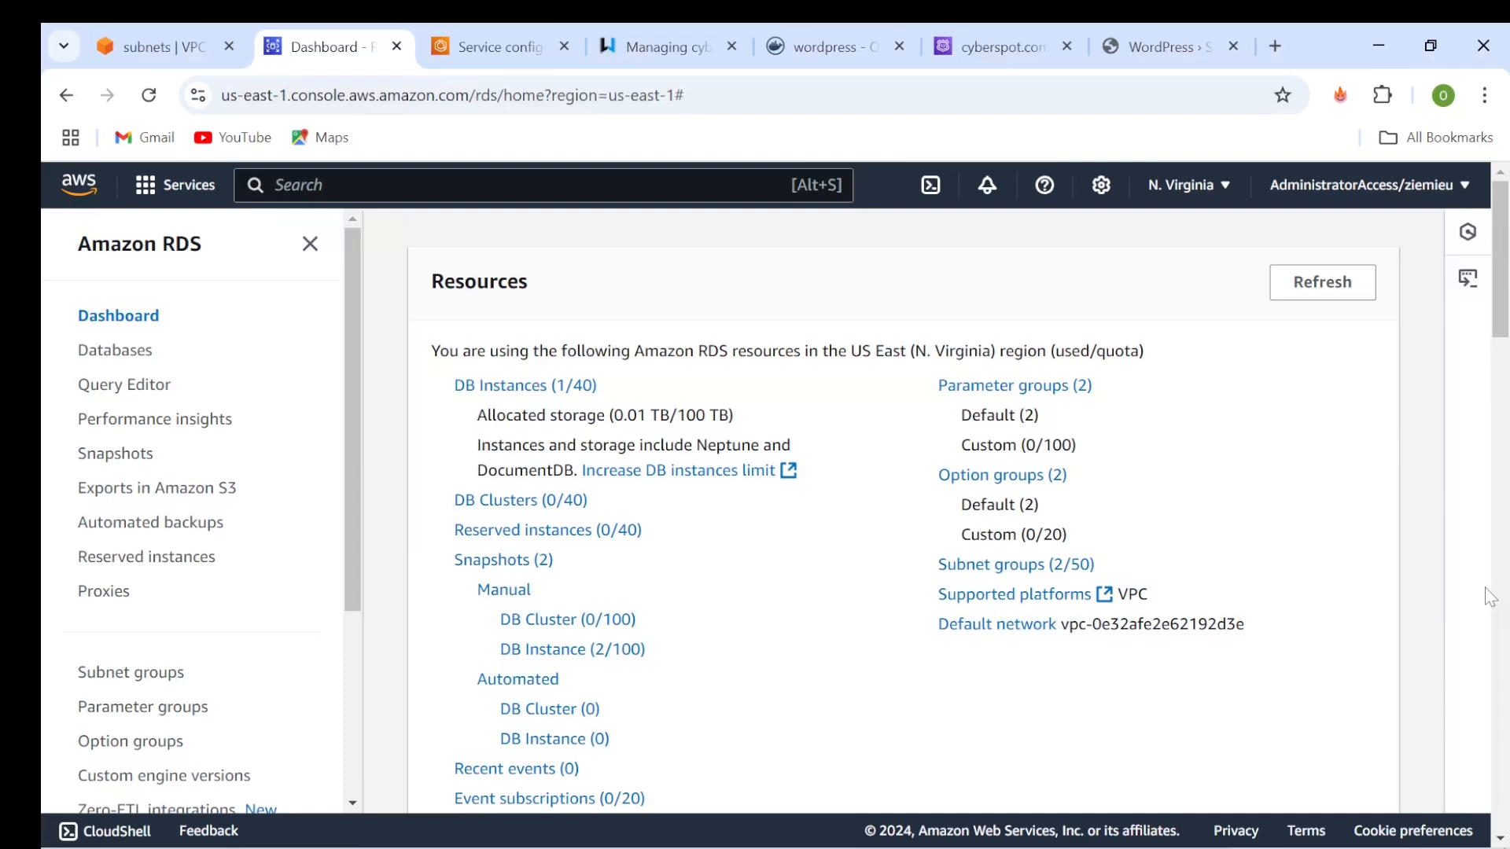
# Start creating a new database with MySQL as the engine
pyautogui.click(128, 363)
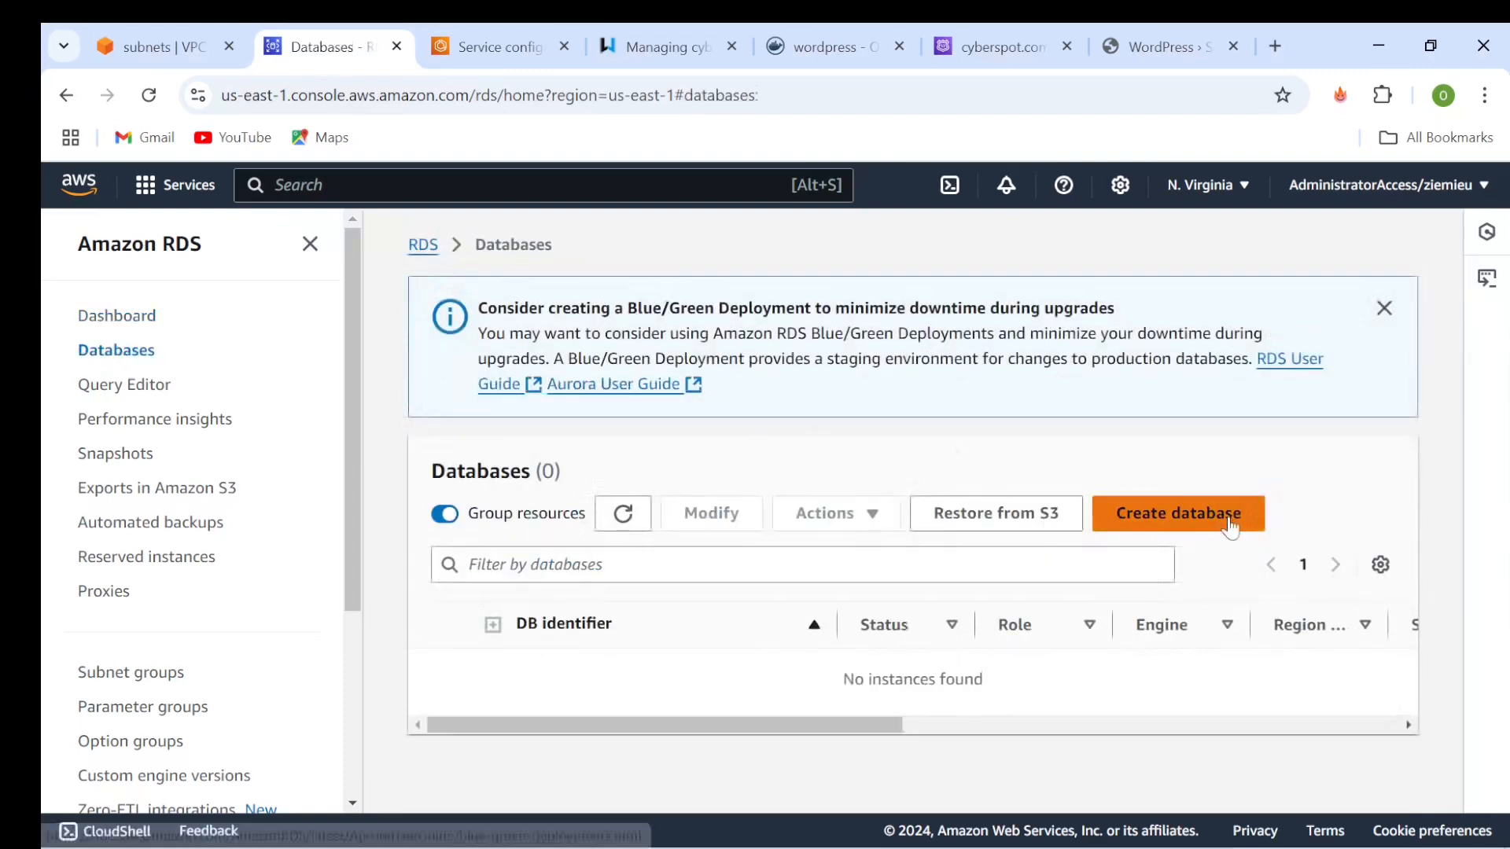
pyautogui.click(1177, 514)
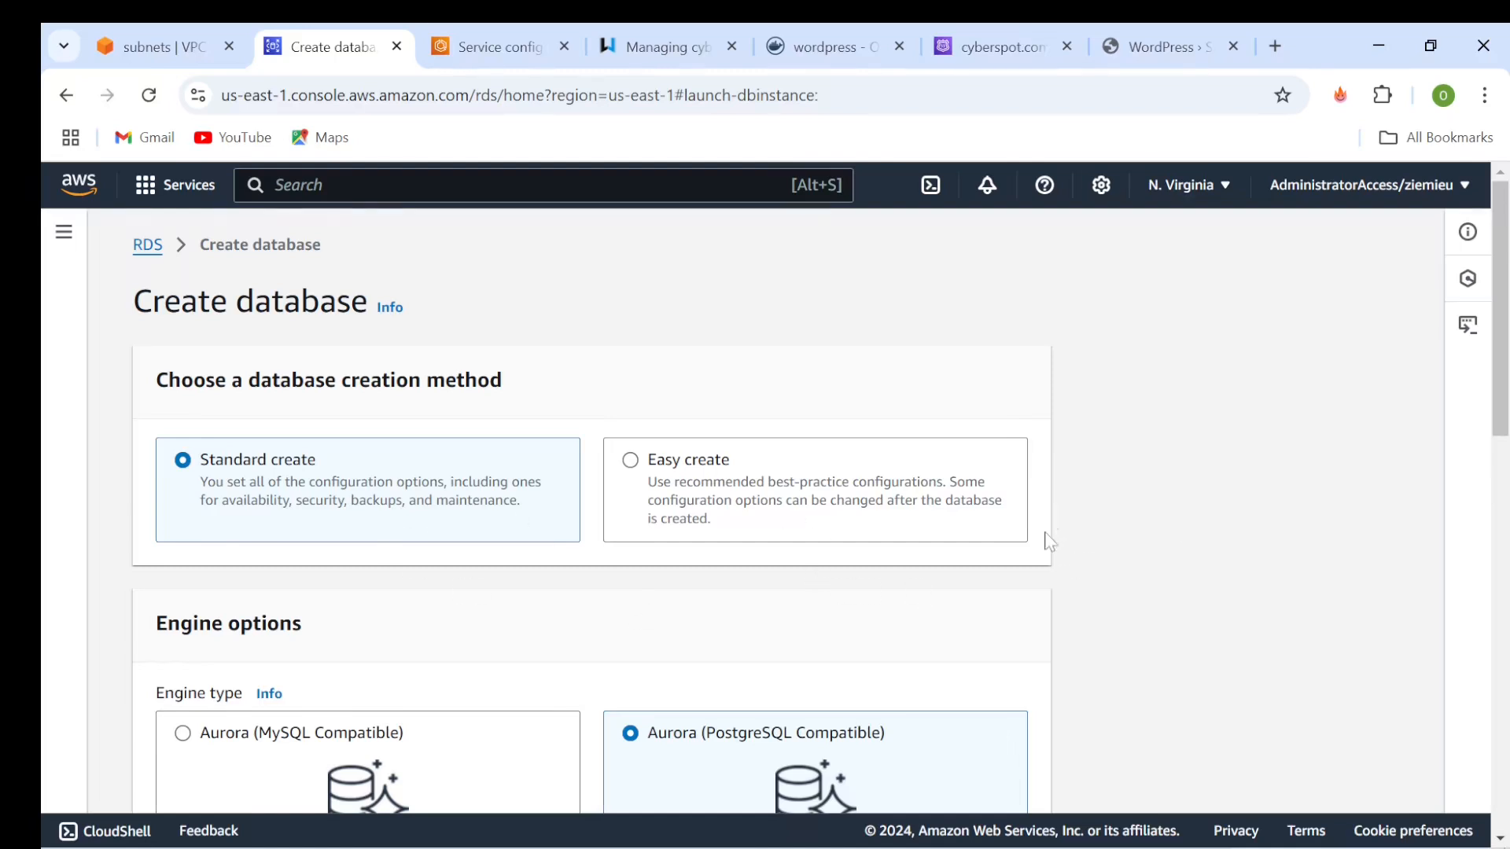
pyautogui.scroll(-4, 1505, 471)
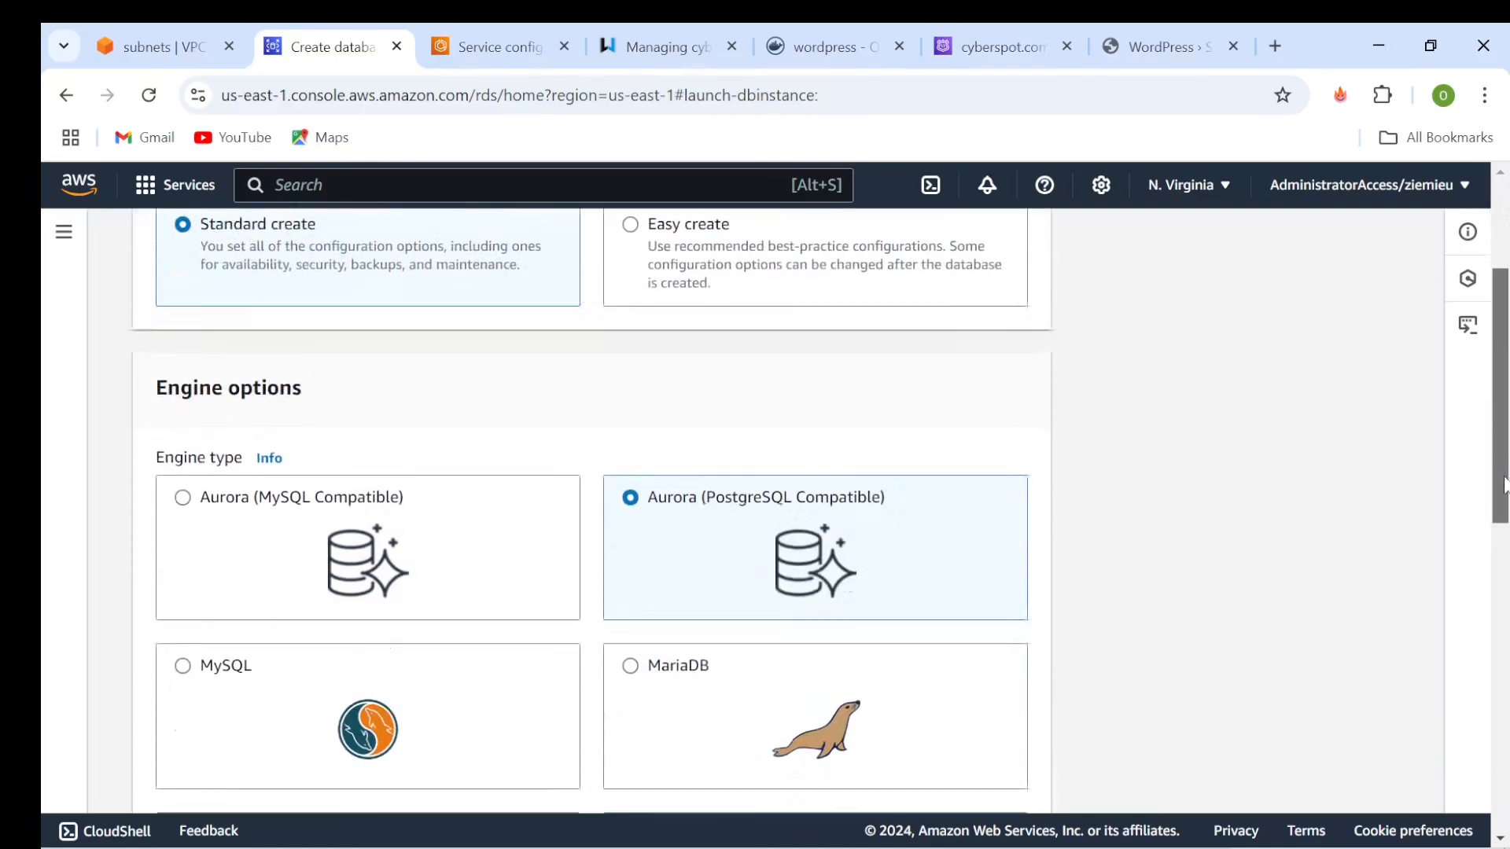
pyautogui.moveTo(1503, 501); pyautogui.dragTo(1503, 526)
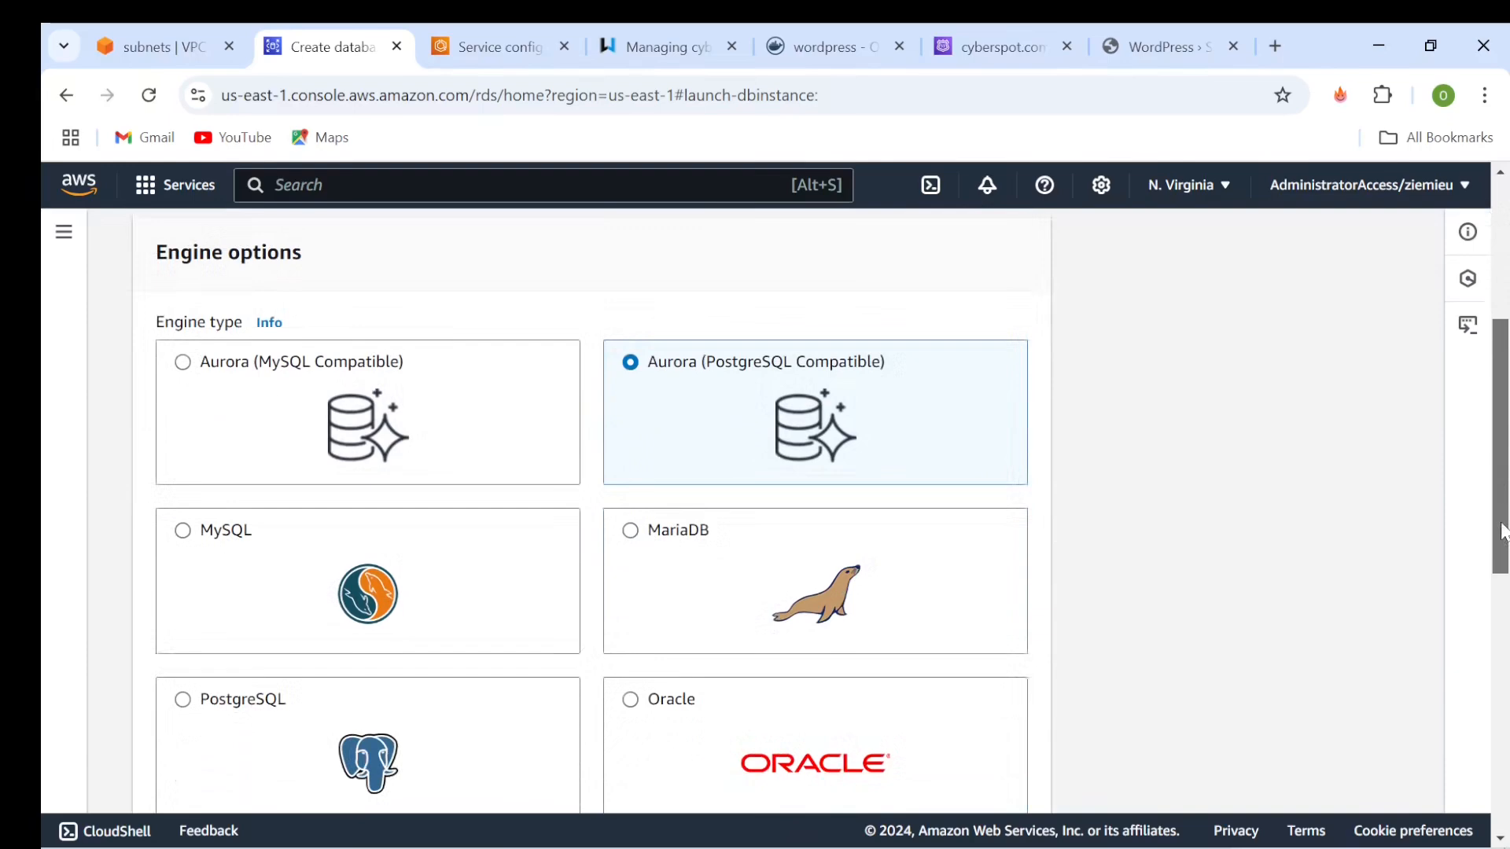
pyautogui.click(208, 543)
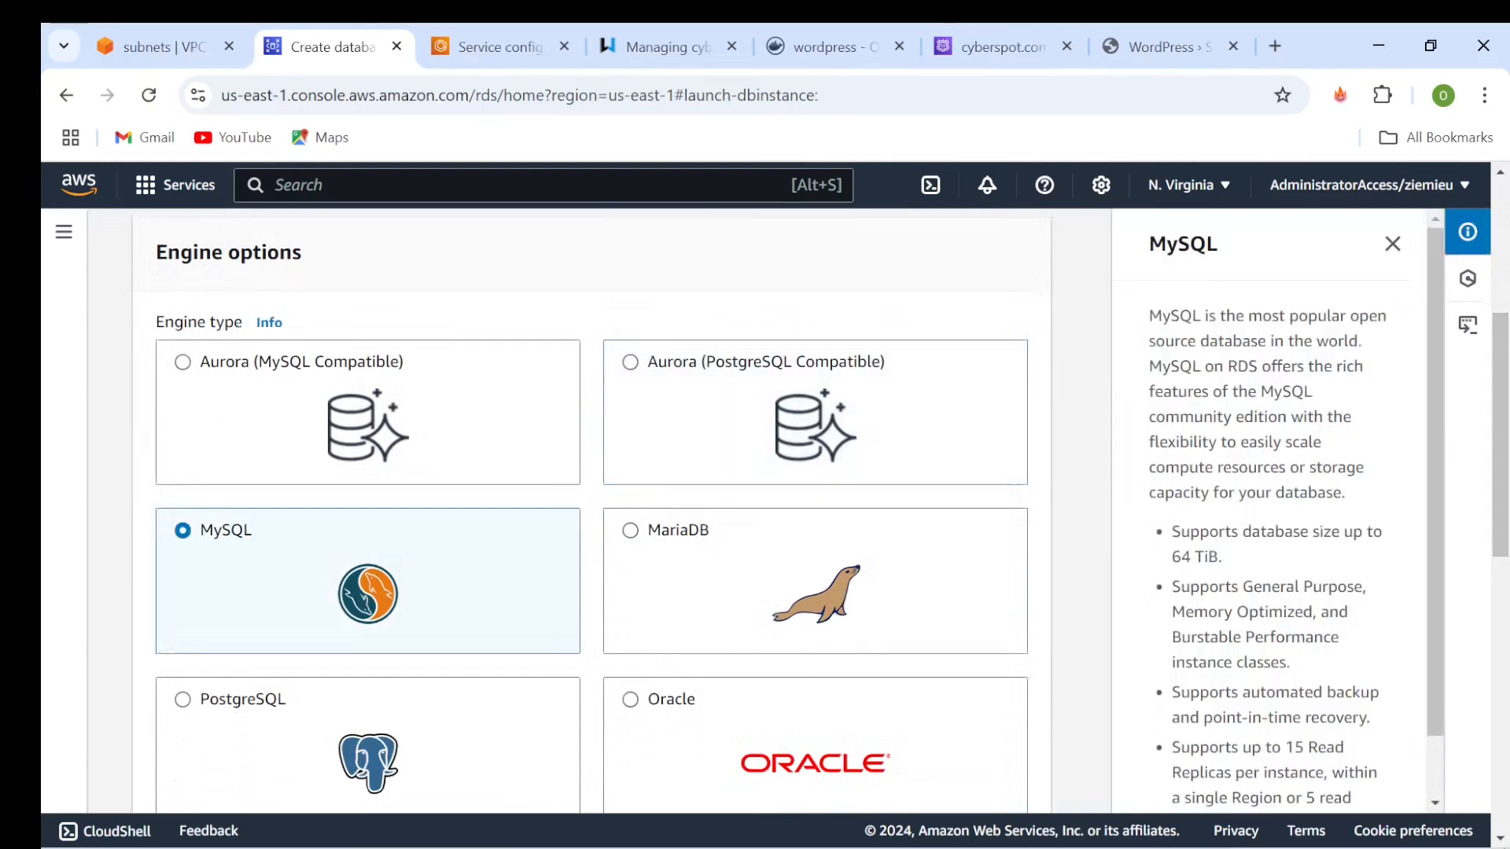
pyautogui.click(1392, 244)
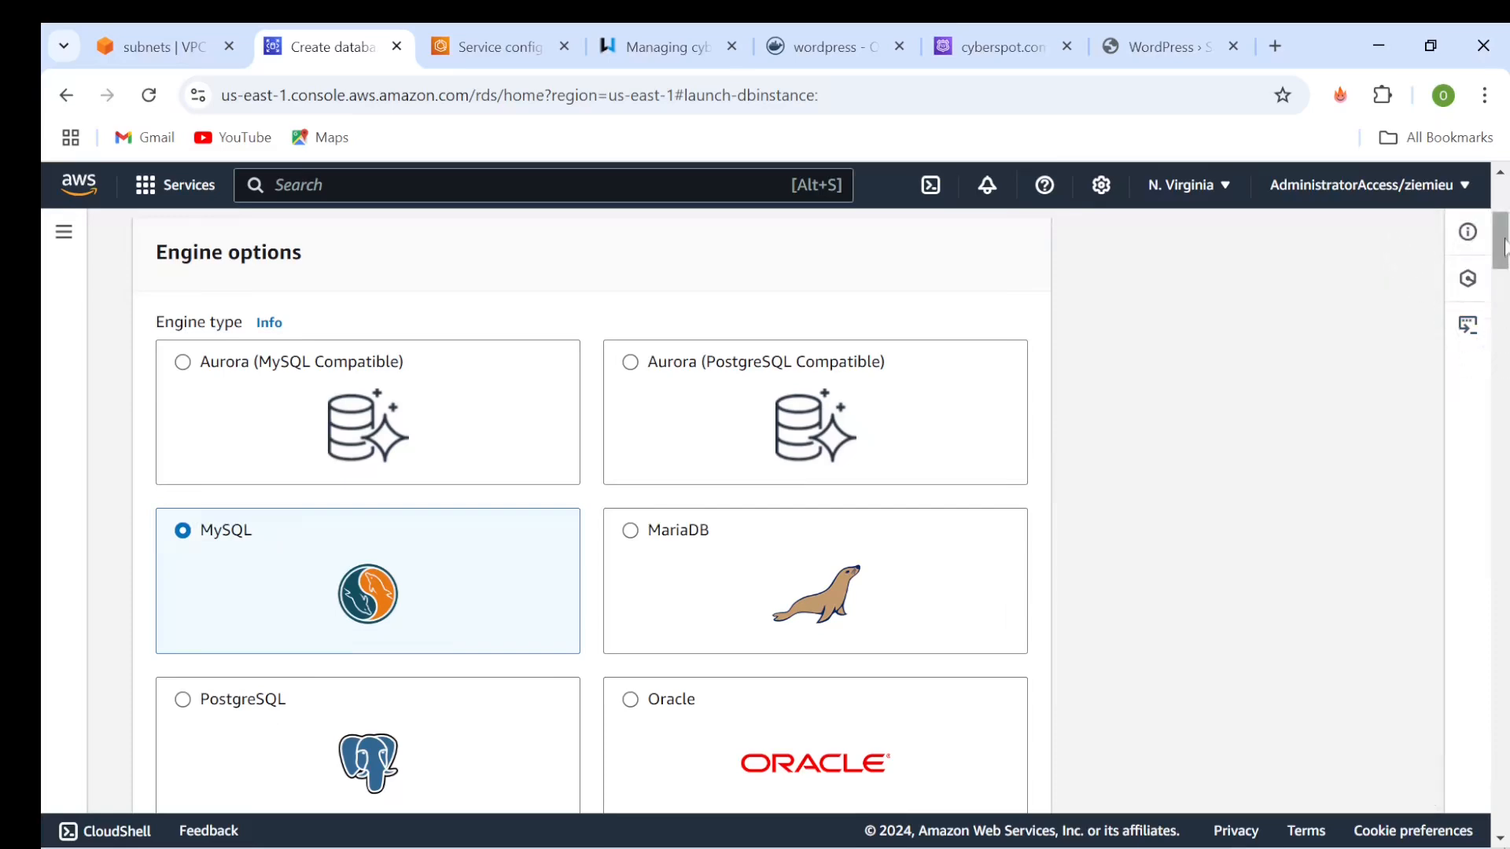
# Set the database engine version to MySQL 8.0.39
pyautogui.scroll(-5, 1505, 287)
pyautogui.moveTo(1505, 288); pyautogui.dragTo(1506, 318)
pyautogui.click(883, 456)
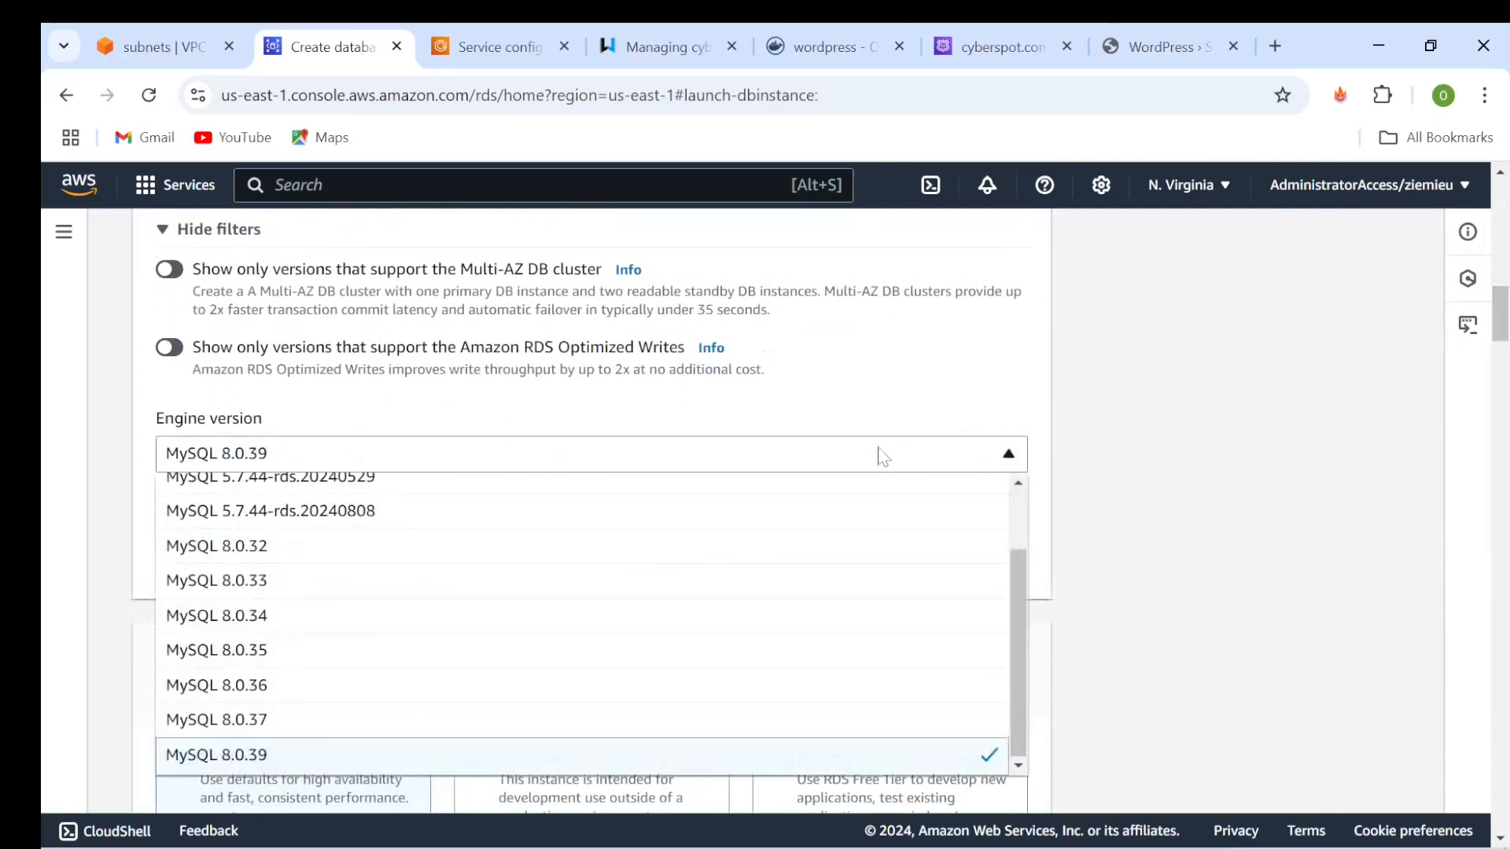
pyautogui.click(630, 757)
pyautogui.moveTo(1505, 331); pyautogui.dragTo(1506, 358)
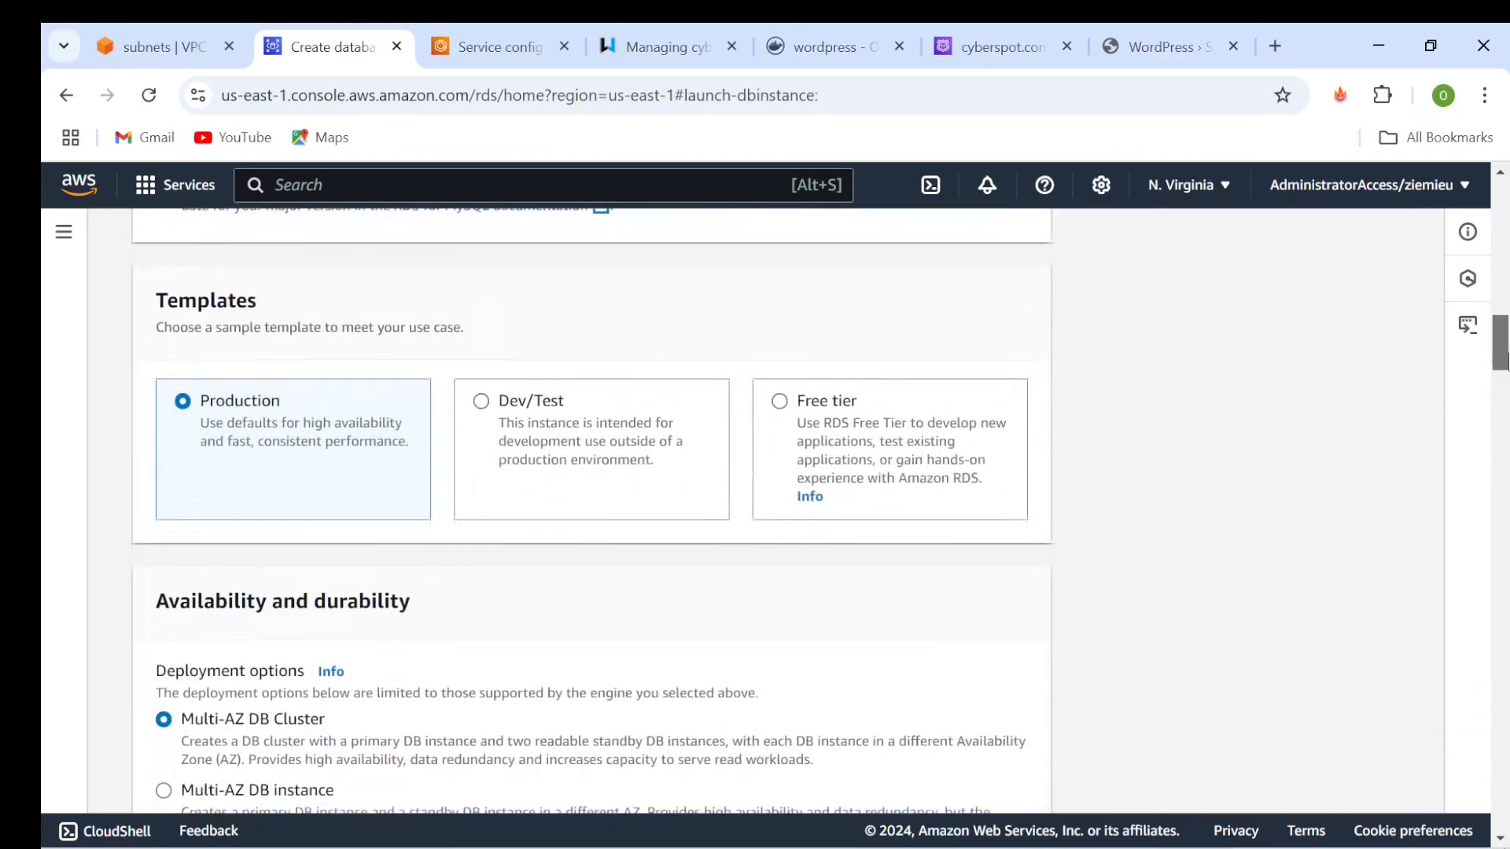
# Pick the Free tier template and leave the DB instance identifier as database-1
pyautogui.click(940, 438)
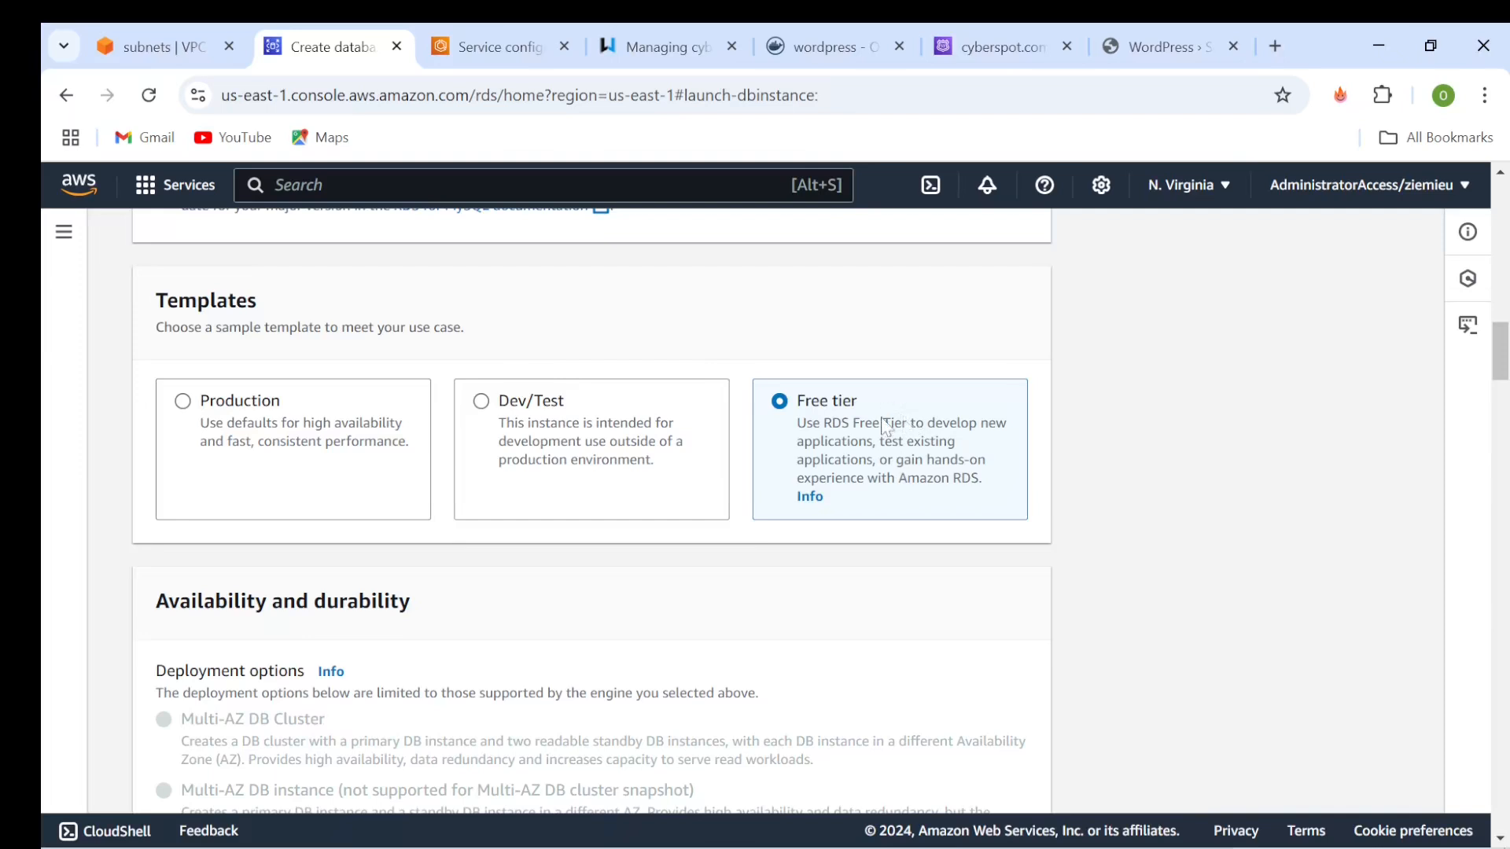
pyautogui.moveTo(1500, 346); pyautogui.dragTo(1502, 401)
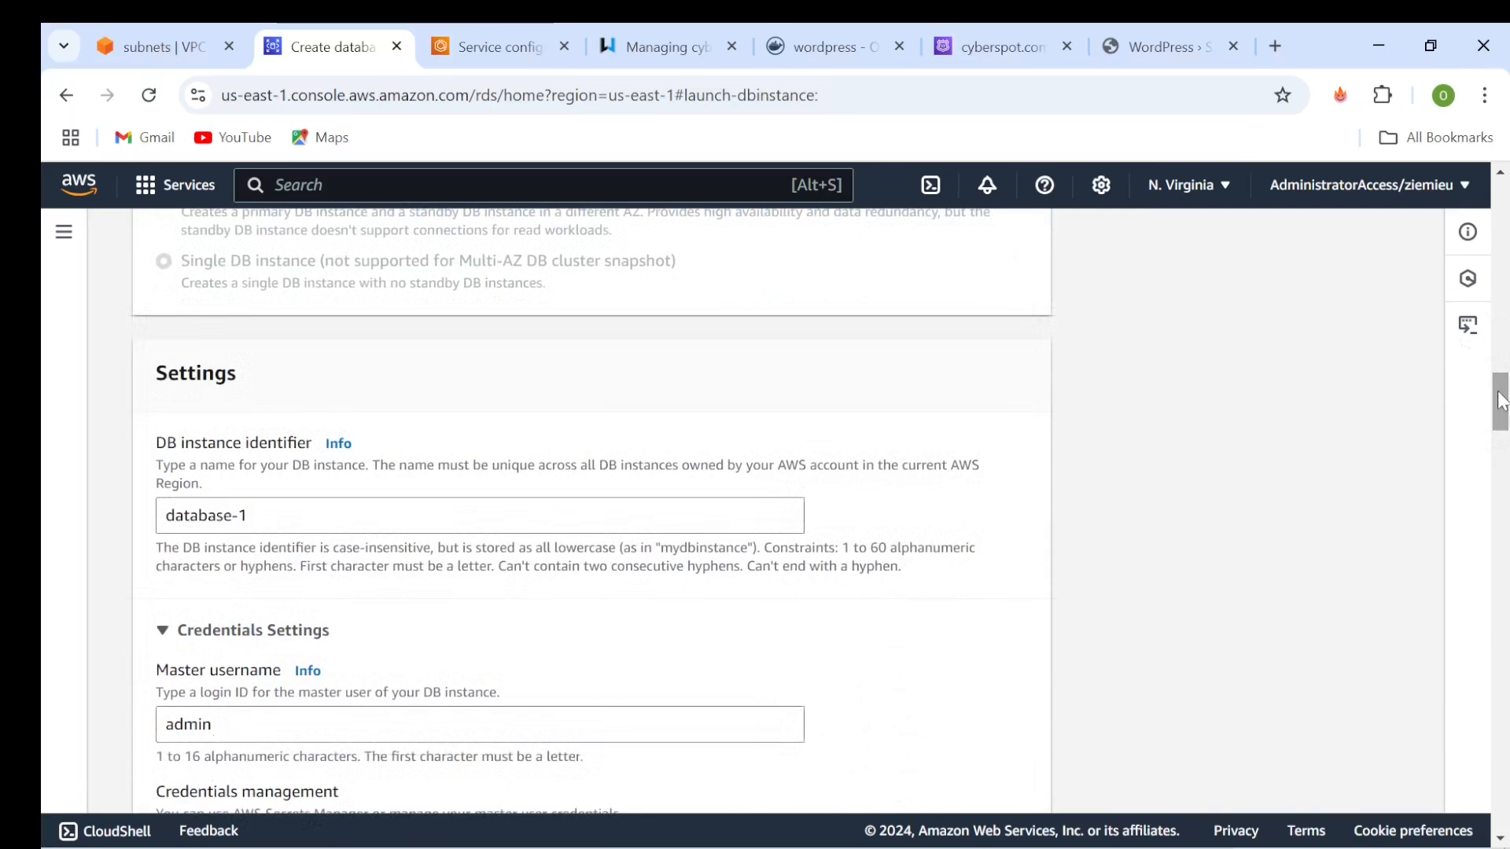
pyautogui.moveTo(251, 516); pyautogui.dragTo(140, 543)
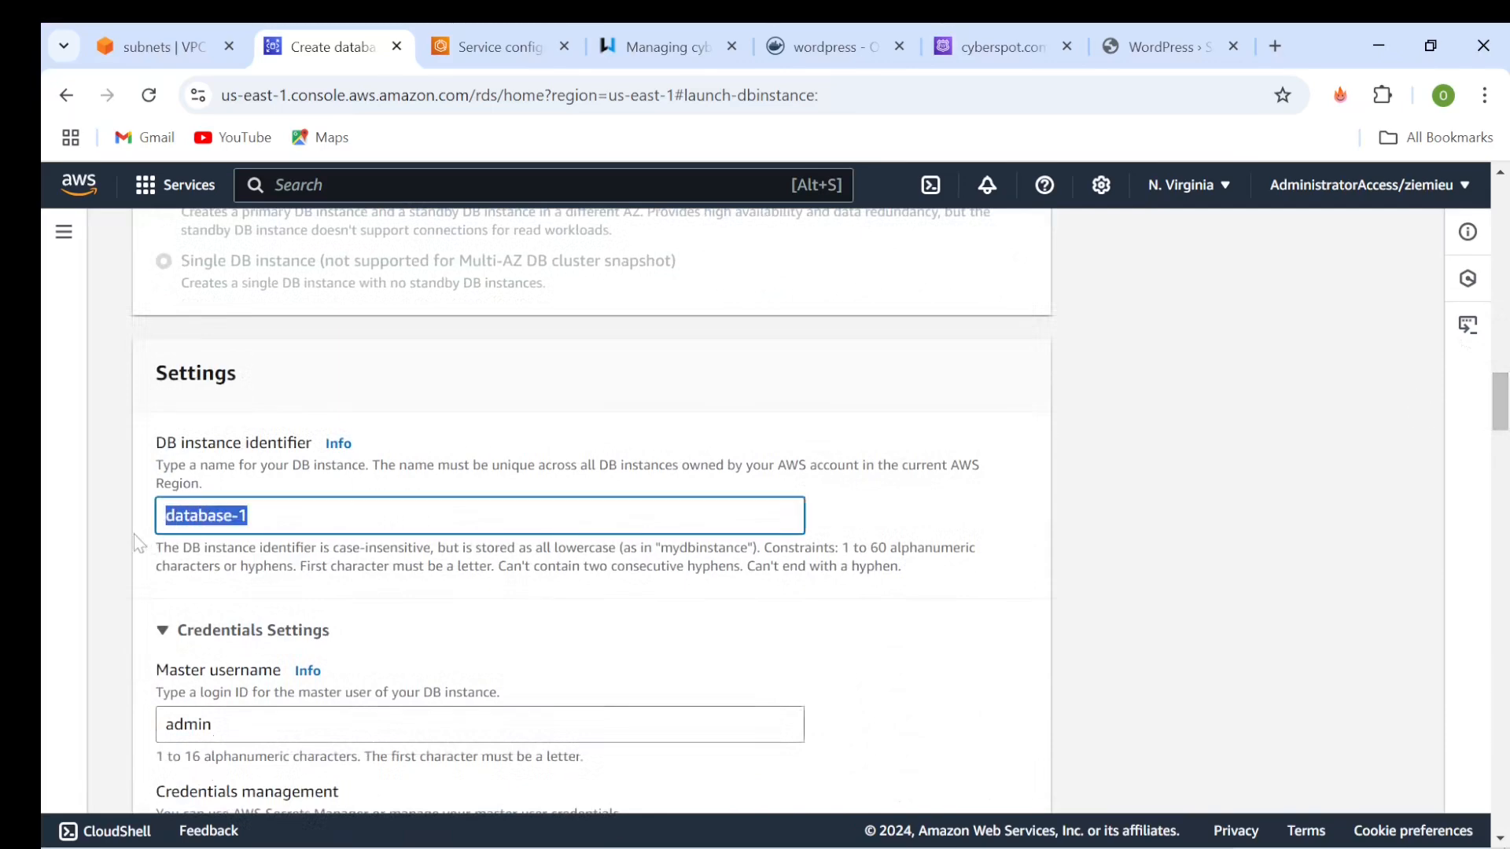
pyautogui.click(249, 516)
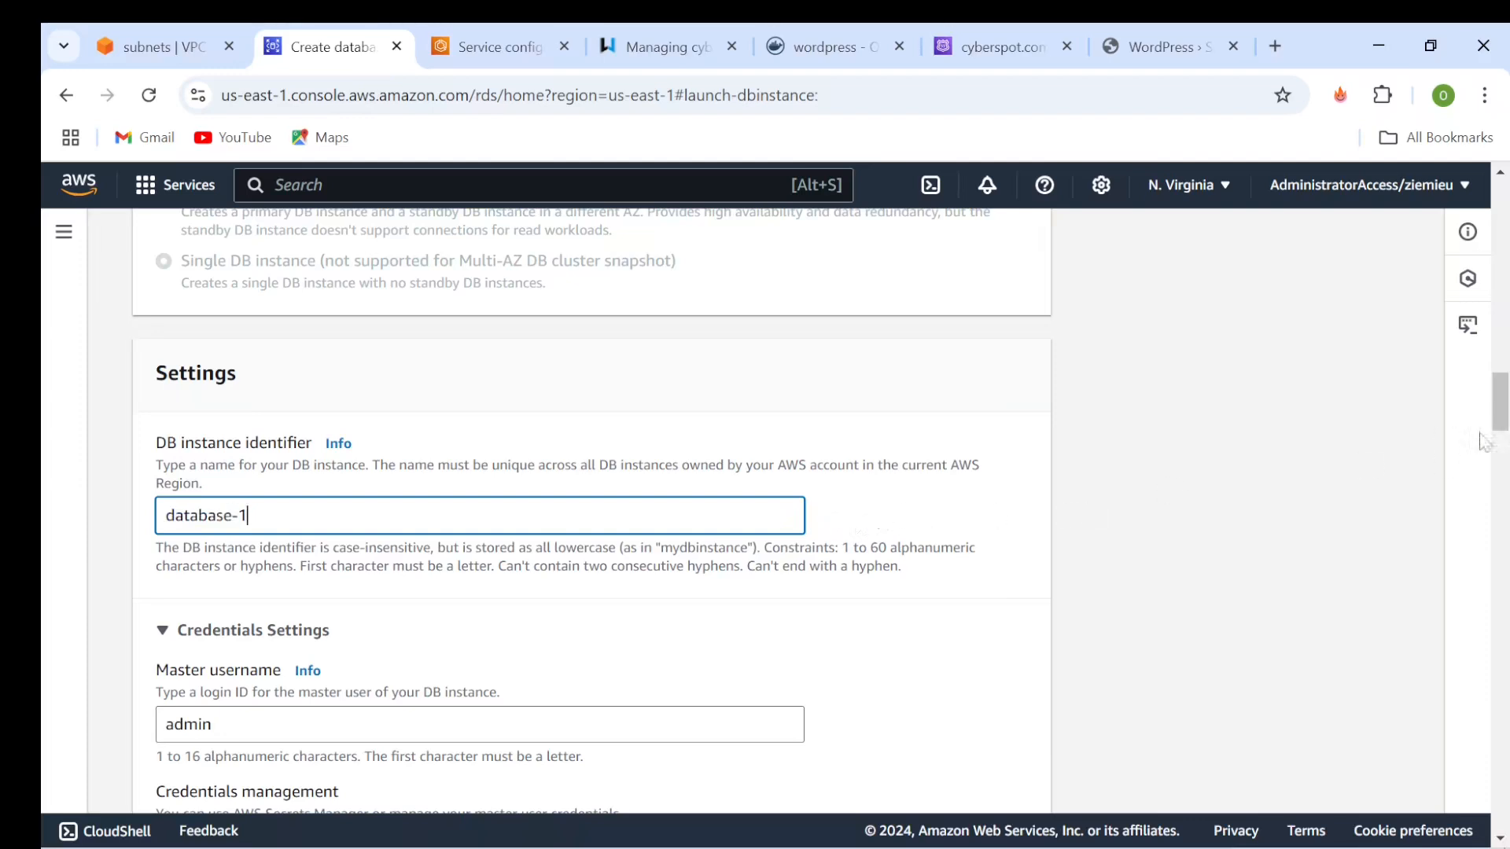
pyautogui.moveTo(1505, 415); pyautogui.dragTo(1505, 425)
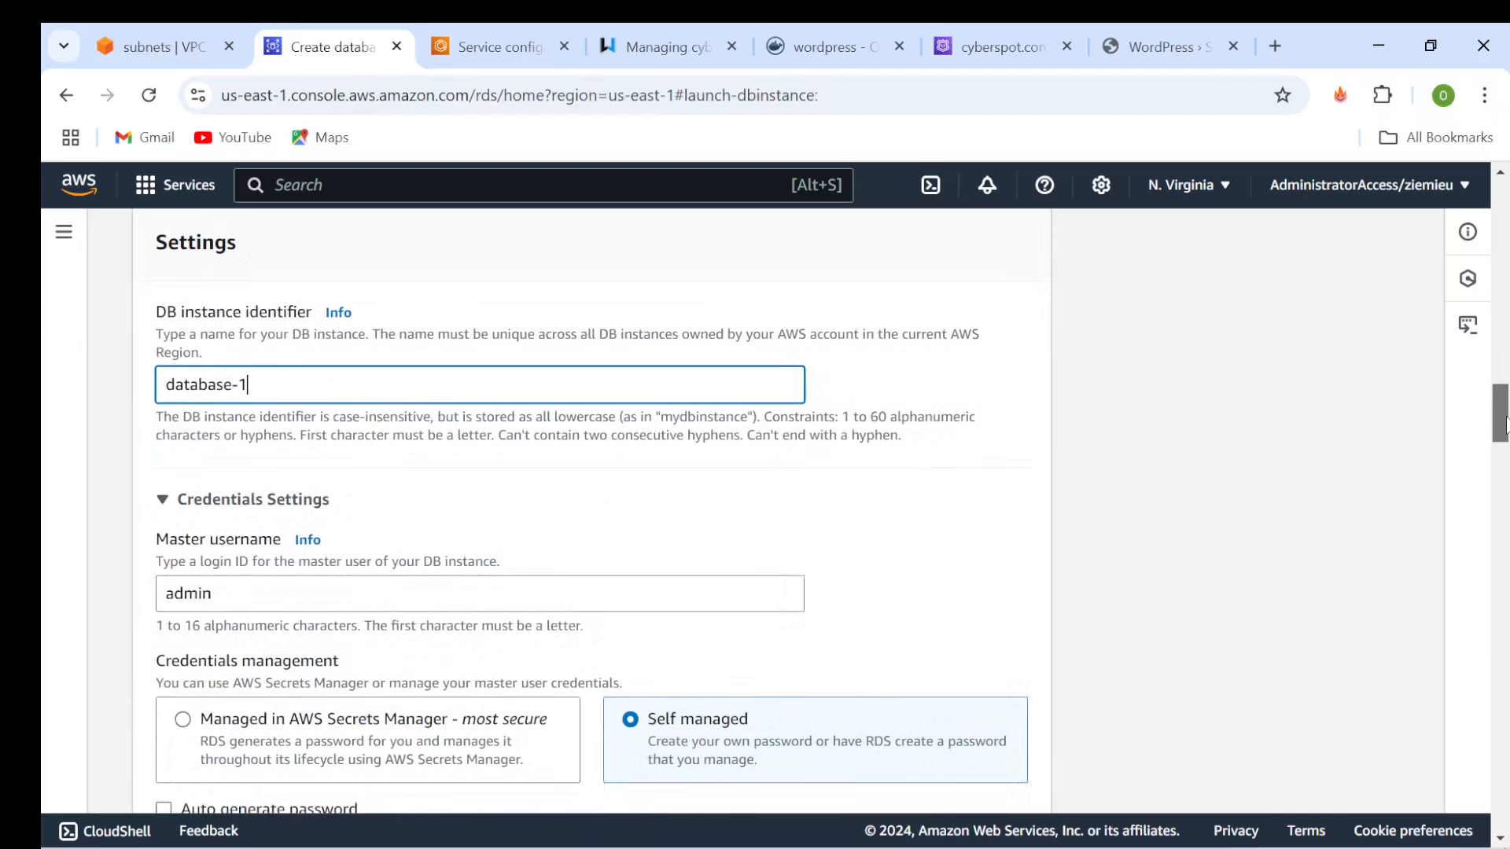
pyautogui.moveTo(1505, 424); pyautogui.dragTo(1505, 432)
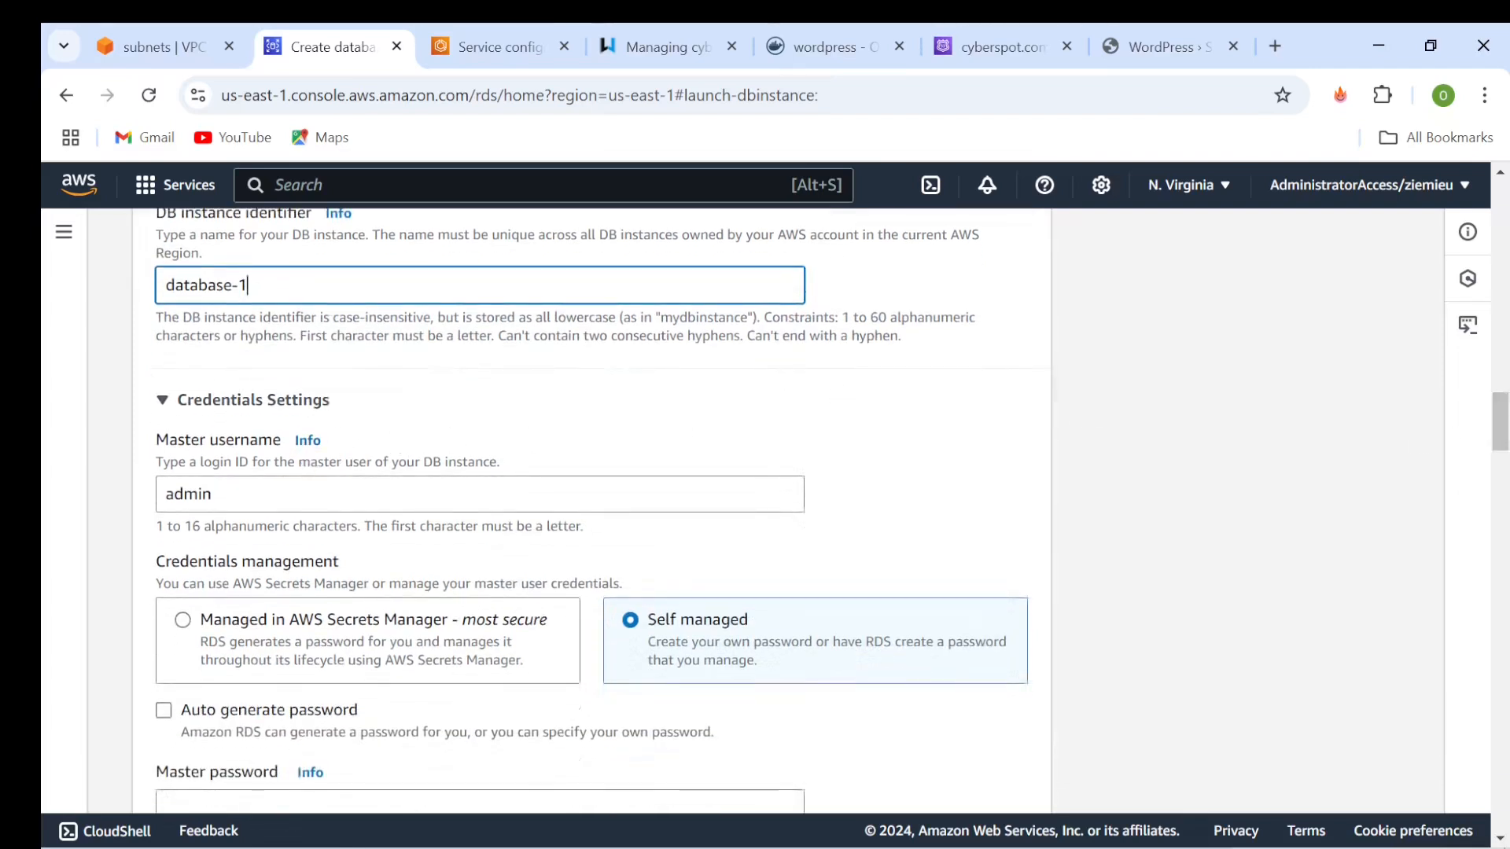
pyautogui.moveTo(1505, 432); pyautogui.dragTo(1505, 450)
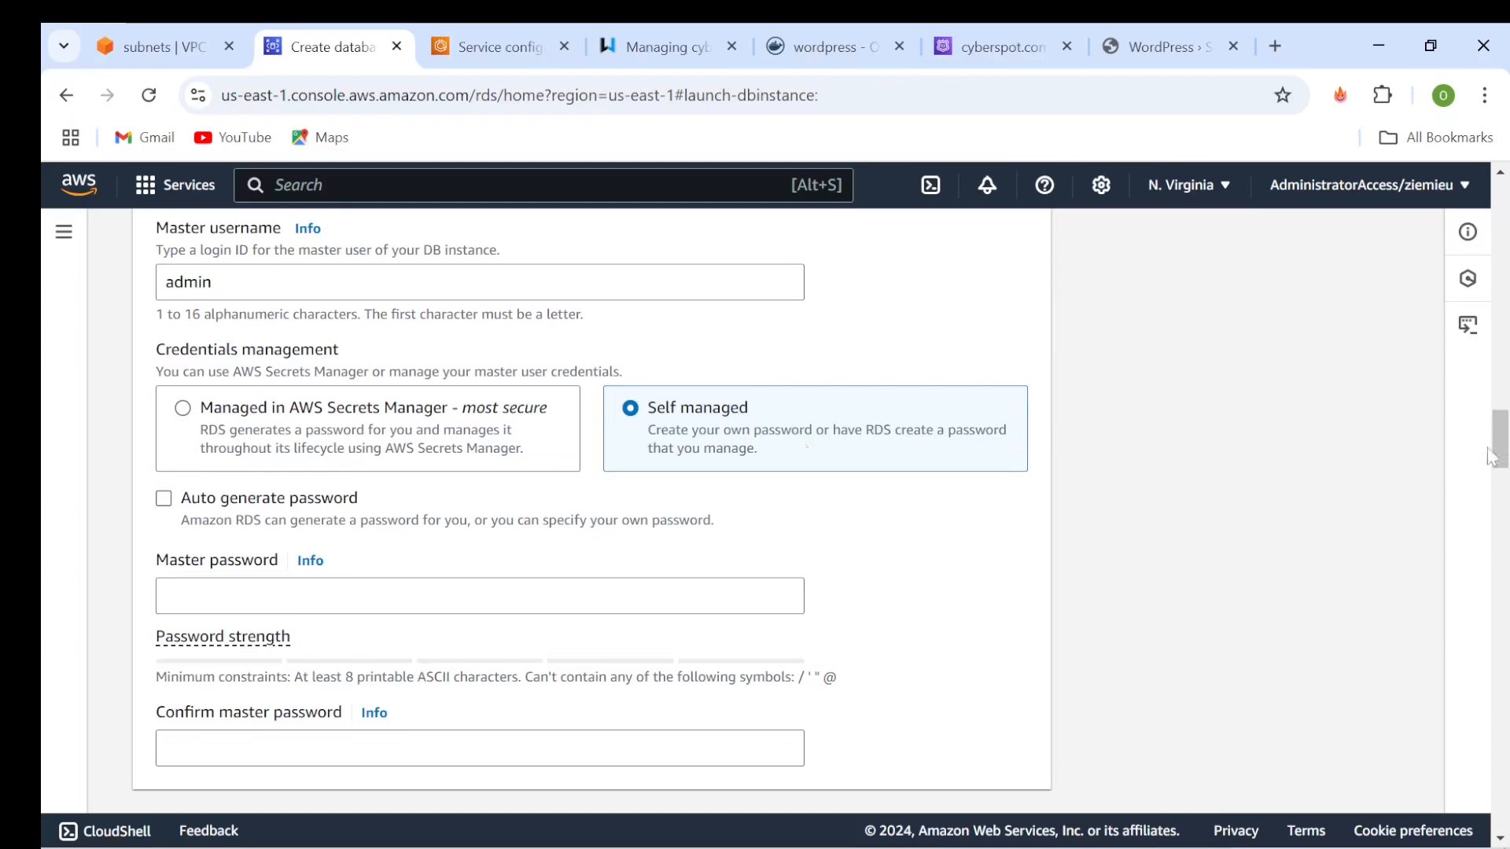
pyautogui.moveTo(1500, 454); pyautogui.dragTo(1500, 473)
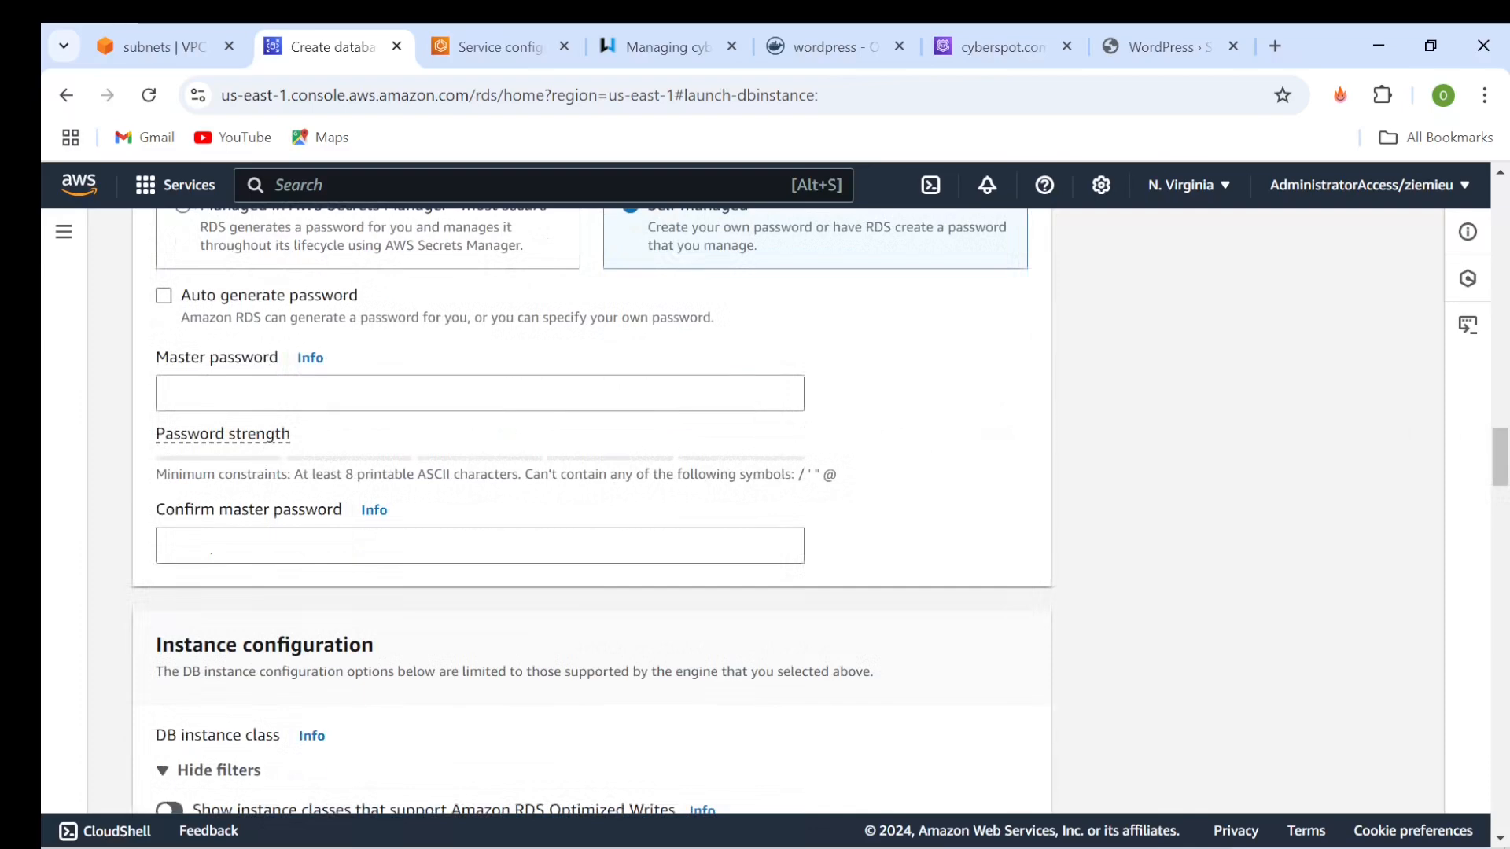
# Auto-generate the master password and choose the db.t3.micro instance class
pyautogui.click(164, 297)
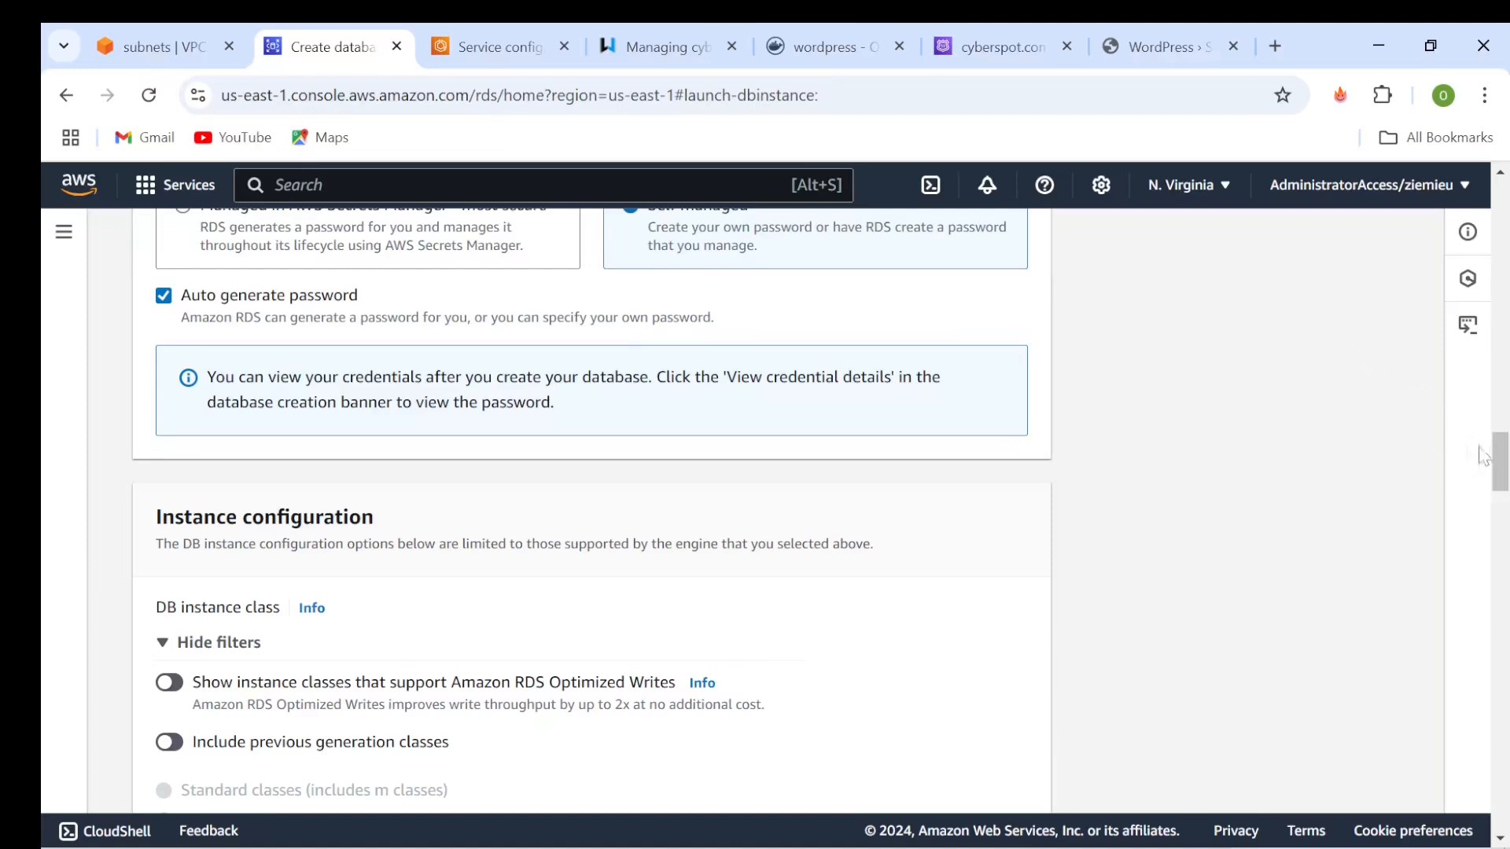
pyautogui.moveTo(1501, 459); pyautogui.dragTo(1502, 497)
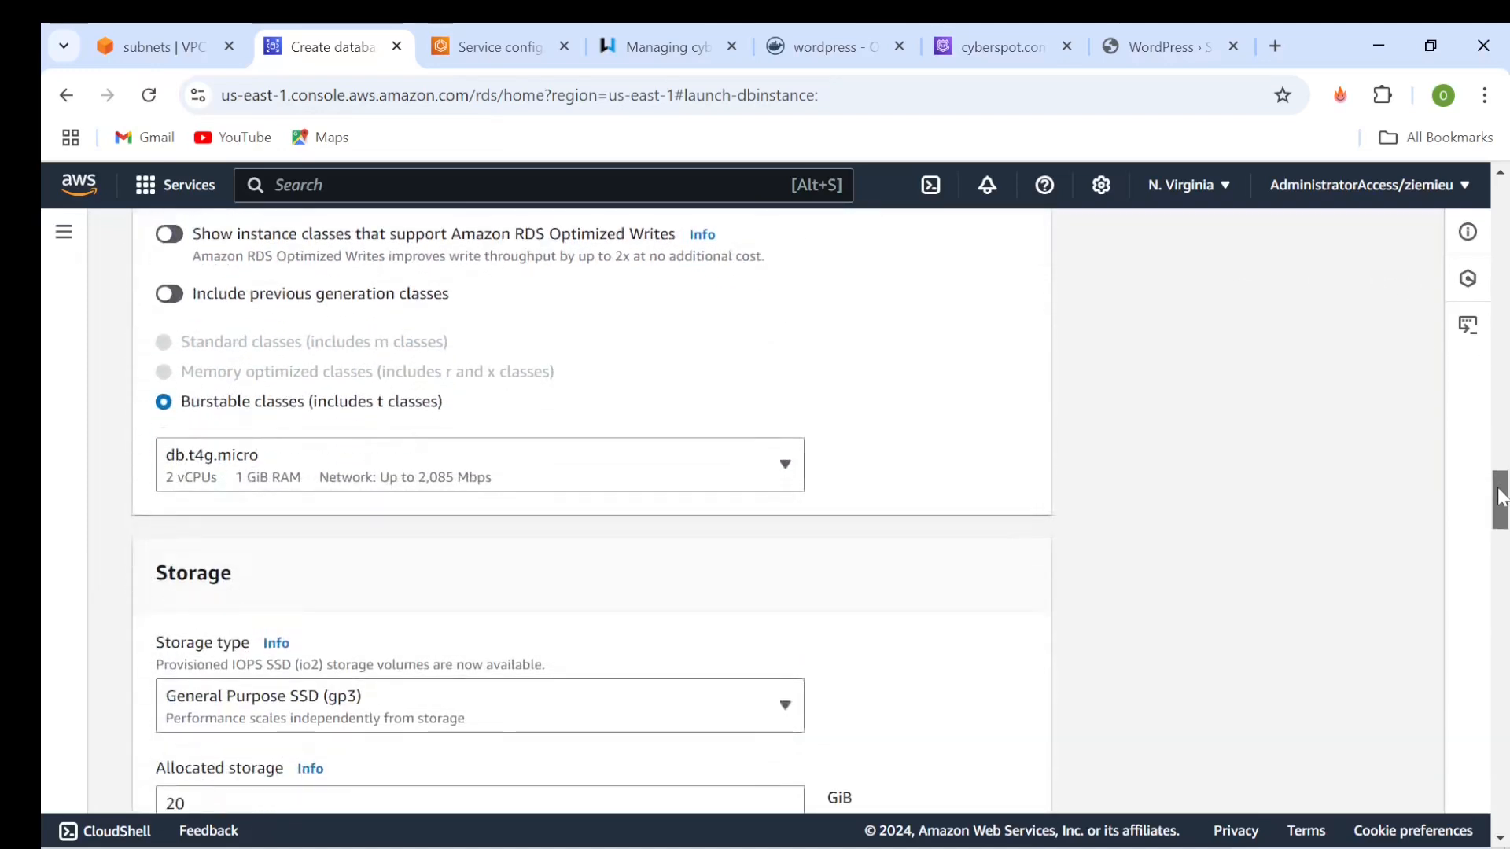
pyautogui.click(544, 468)
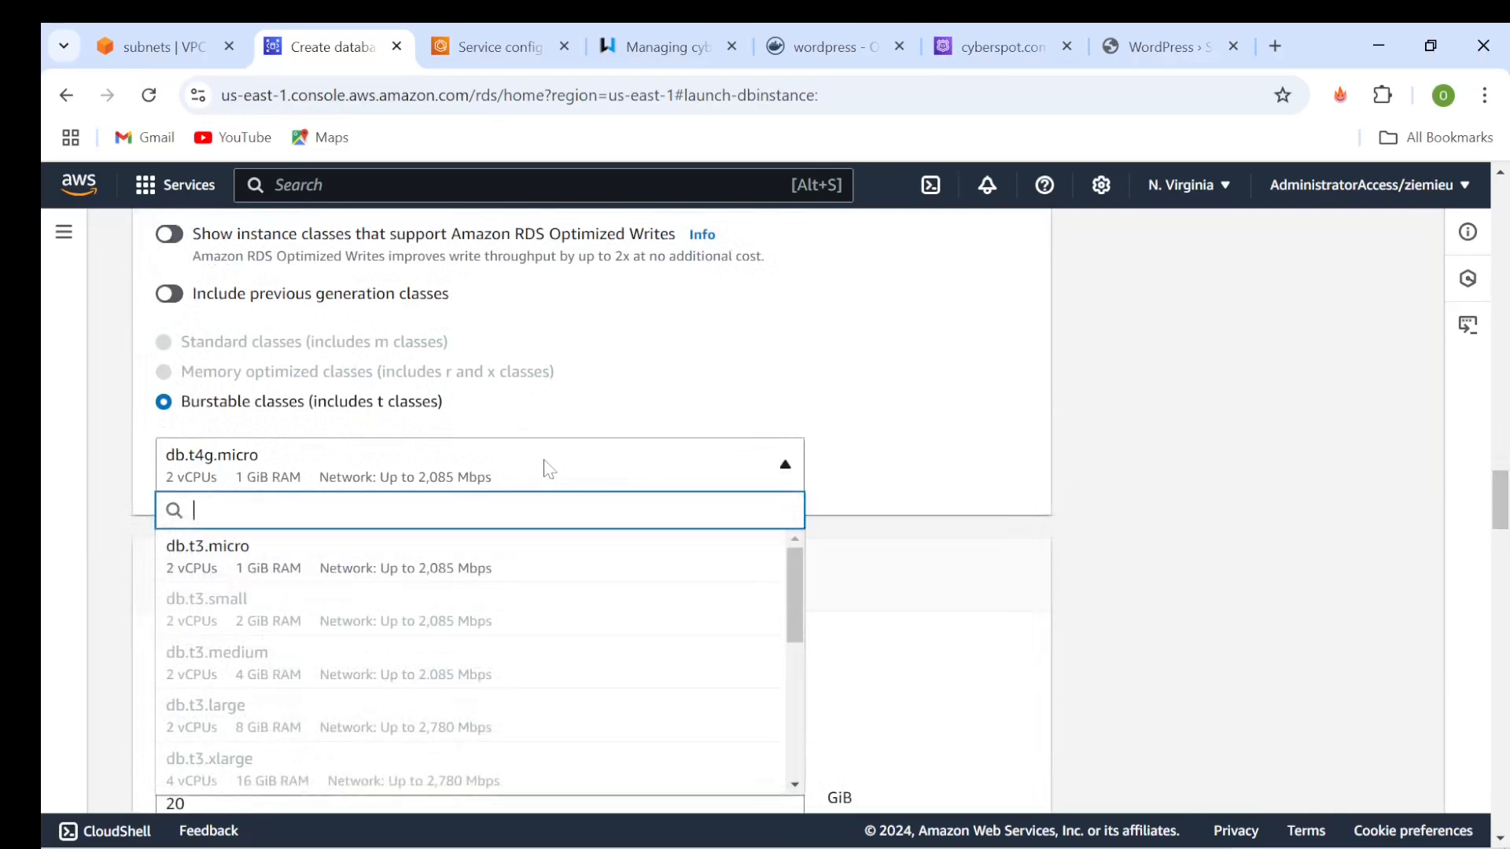
pyautogui.click(472, 568)
# Set storage to General Purpose SSD (gp2) with 10 GiB allocated
pyautogui.moveTo(1498, 506); pyautogui.dragTo(1498, 532)
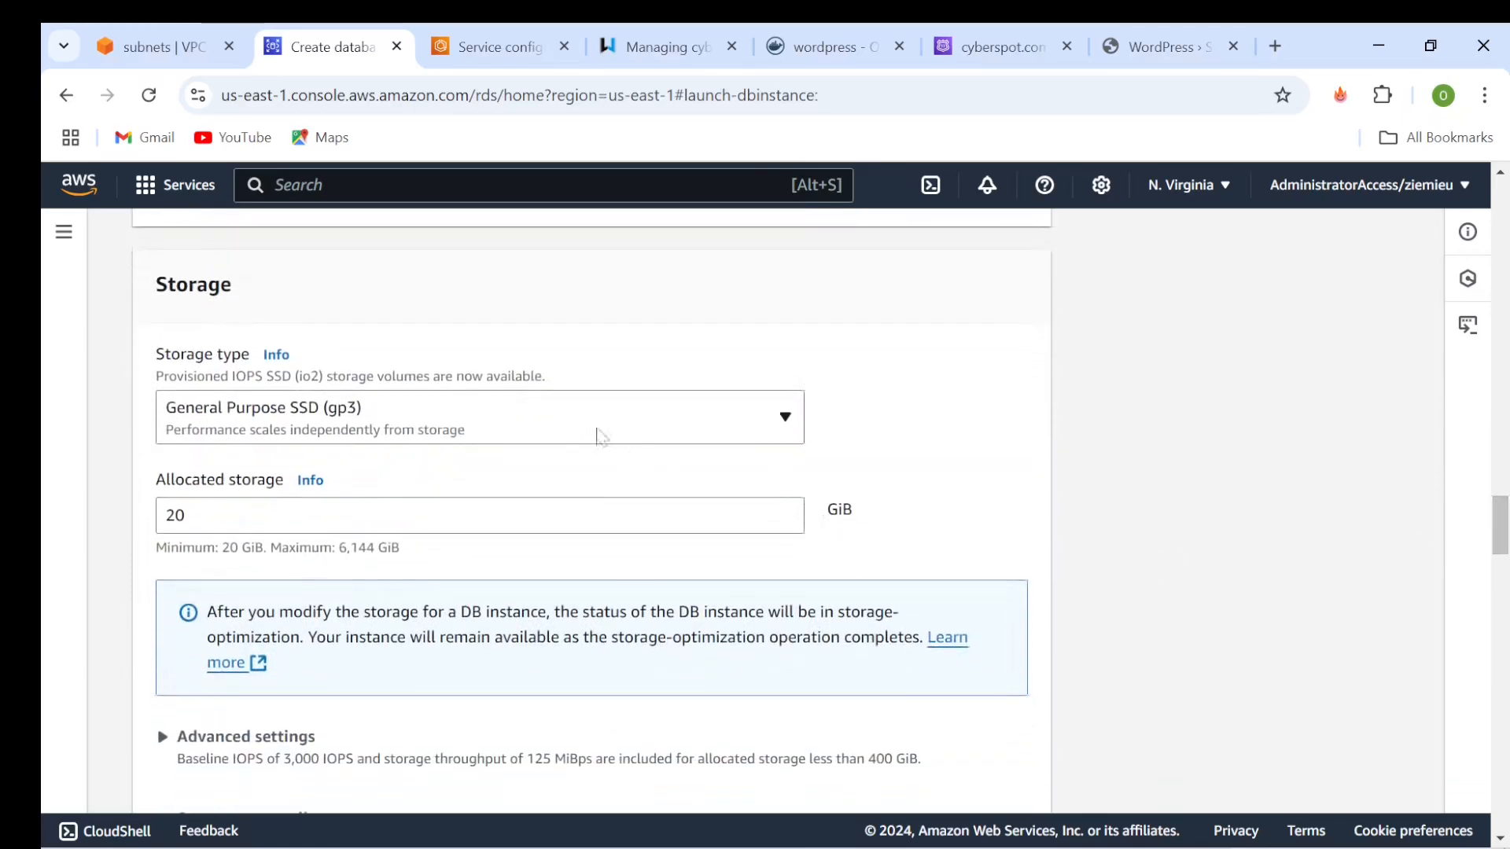
pyautogui.click(590, 415)
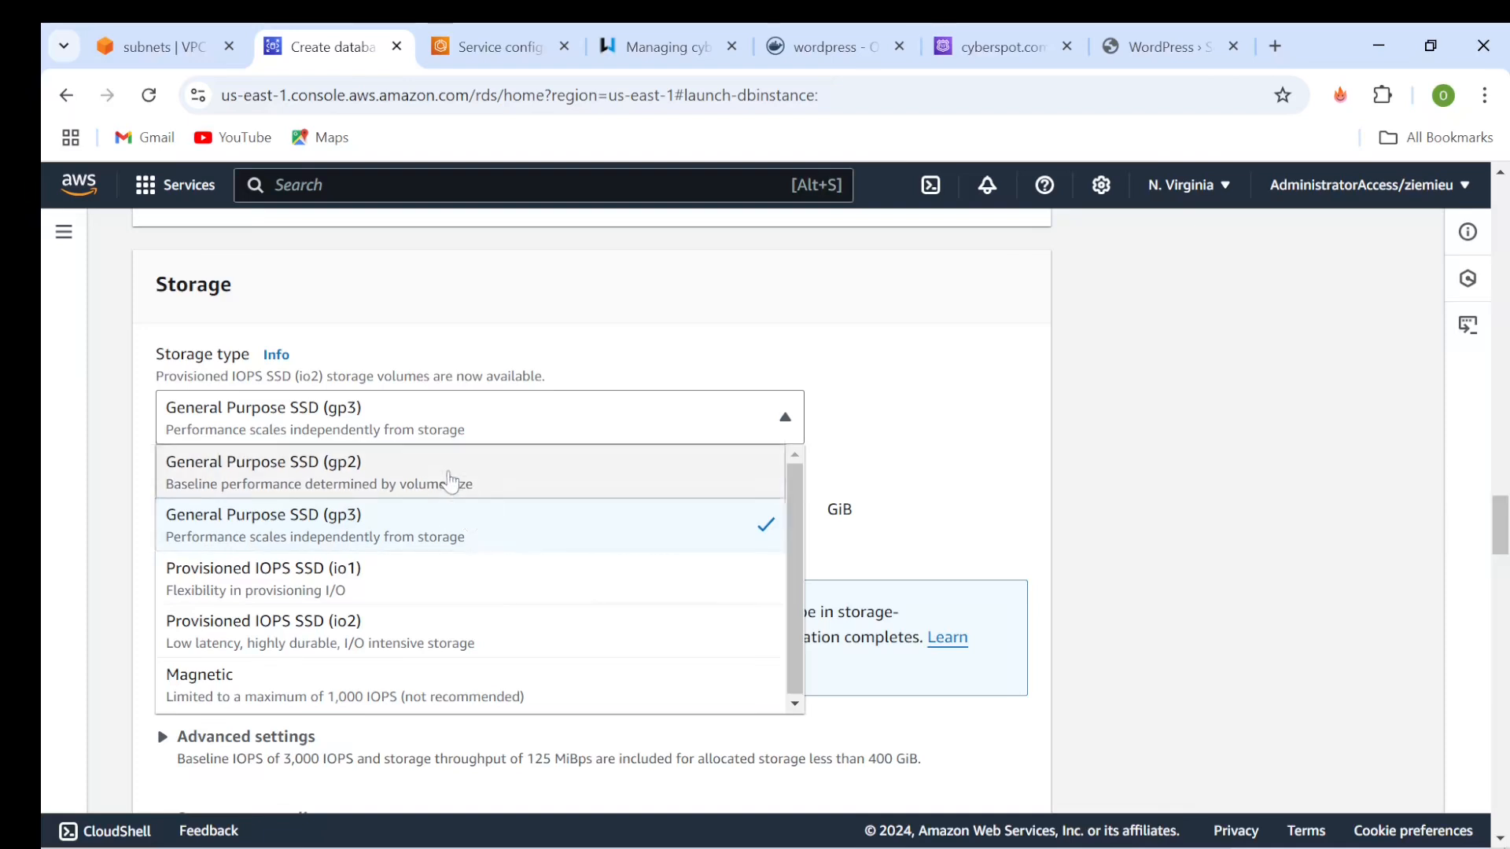
pyautogui.click(450, 481)
pyautogui.doubleClick(184, 515)
pyautogui.write('10')
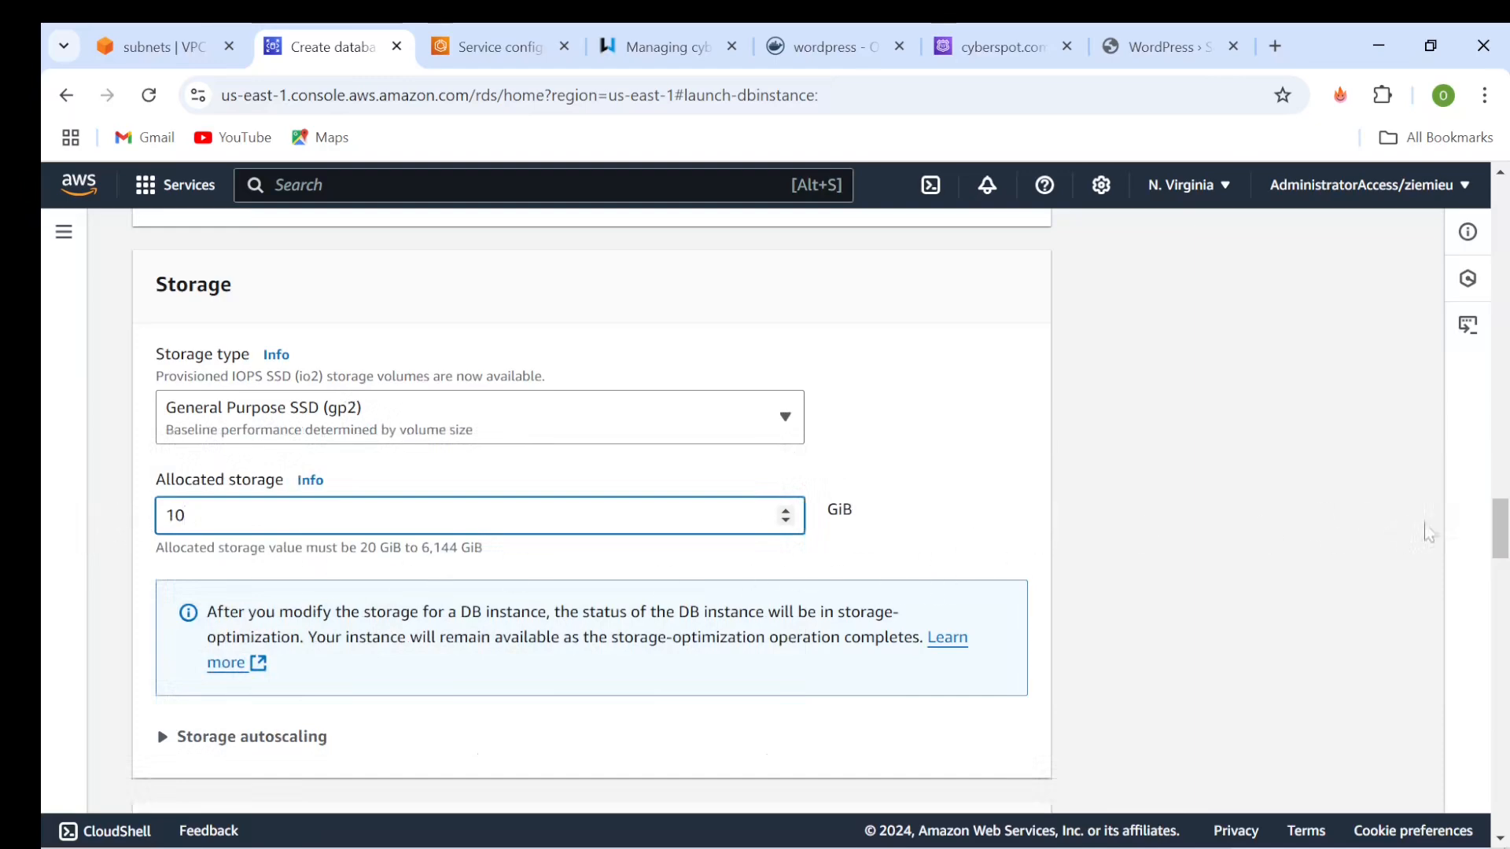
pyautogui.moveTo(1501, 542); pyautogui.dragTo(1502, 573)
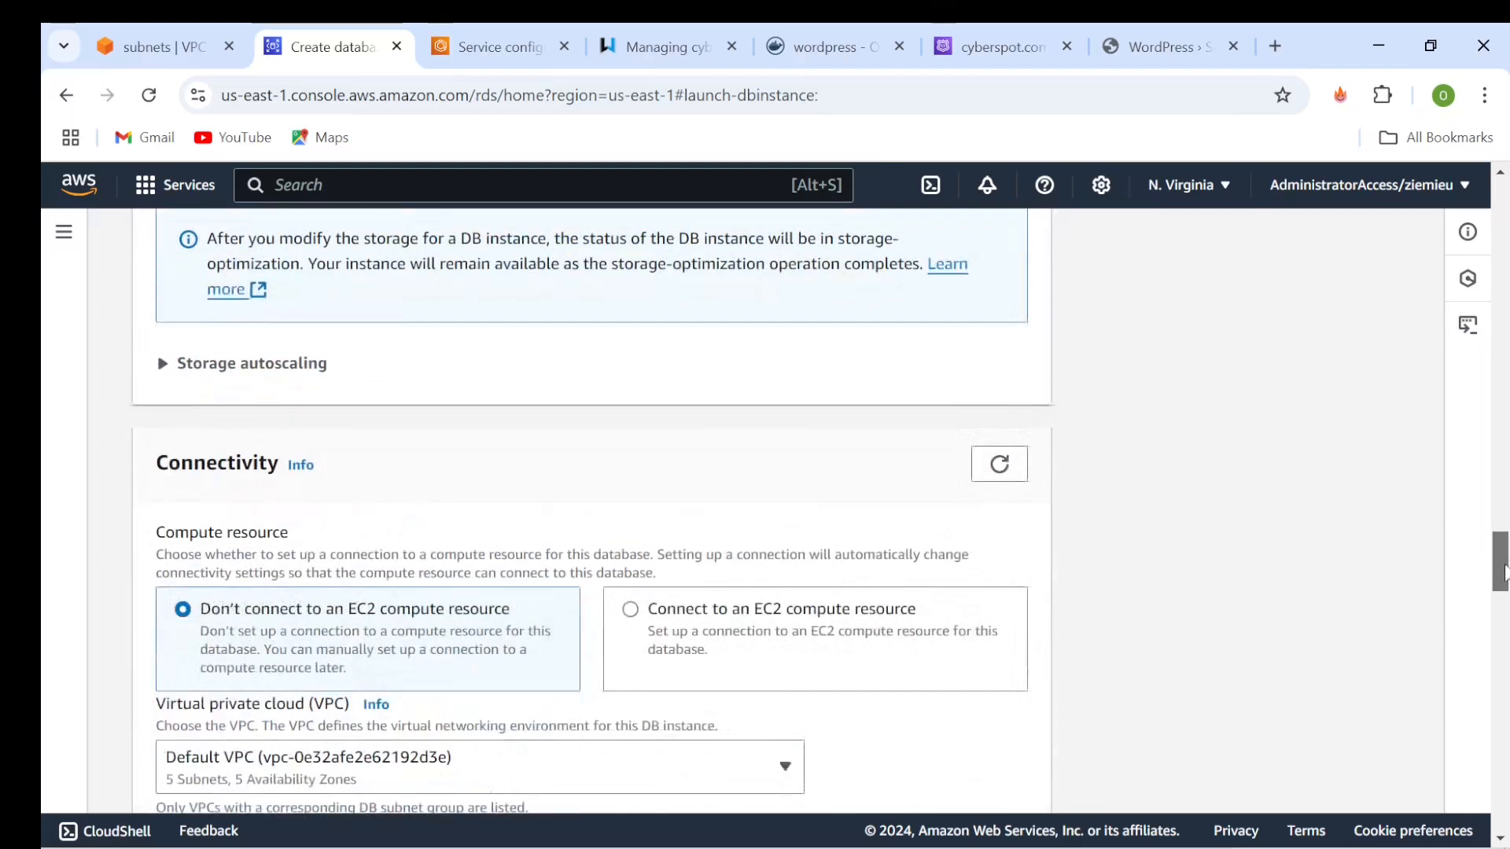
# Select csn-demo-vpc, keeping subnet group csn-db-secure-subnet and public access set to No
pyautogui.scroll(-2, 1504, 571)
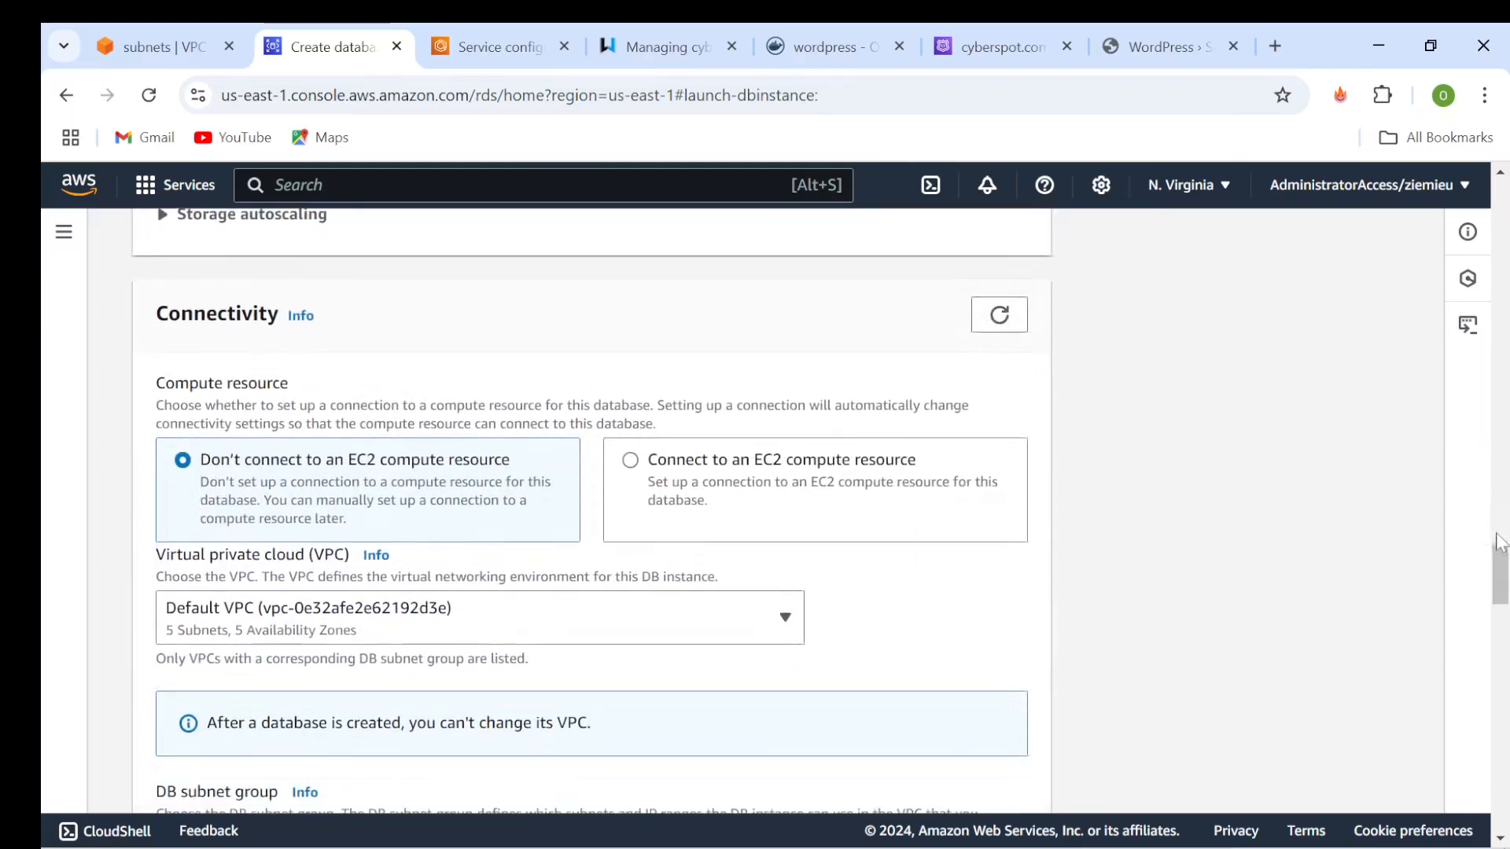
pyautogui.moveTo(1502, 568); pyautogui.dragTo(1502, 586)
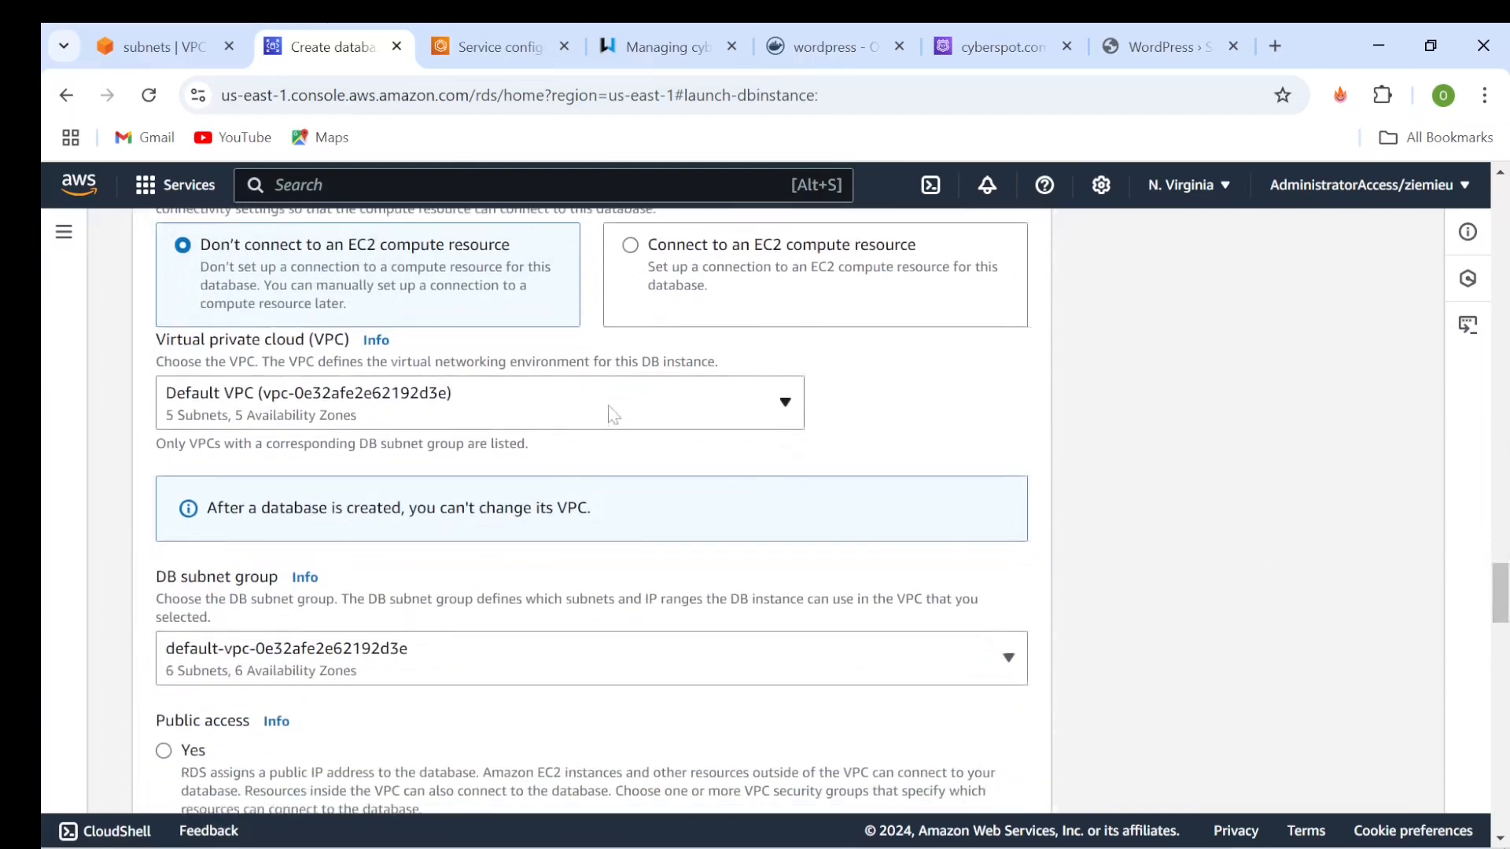
pyautogui.click(635, 414)
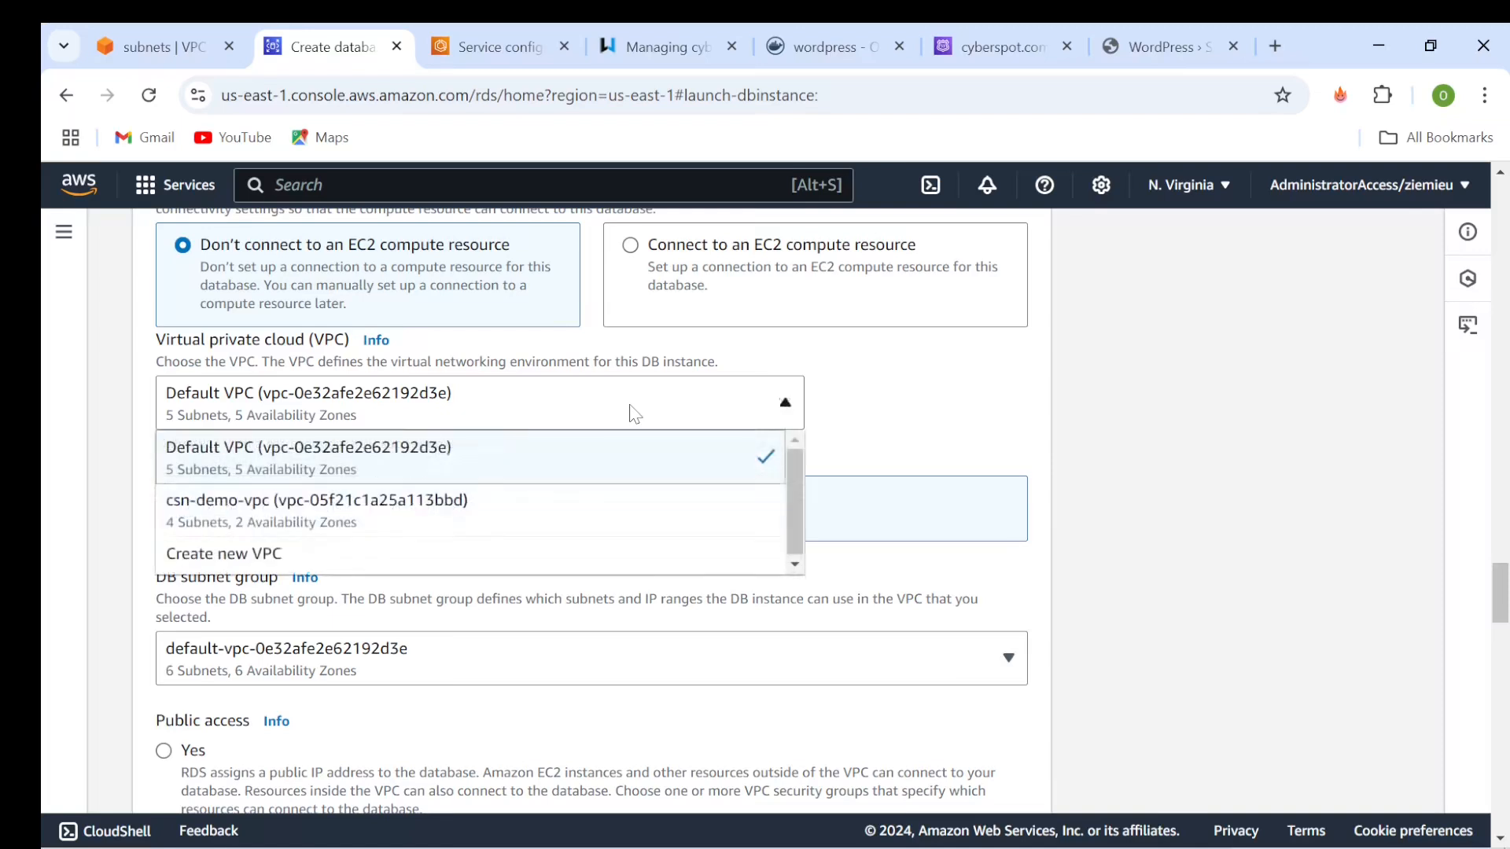
pyautogui.click(565, 529)
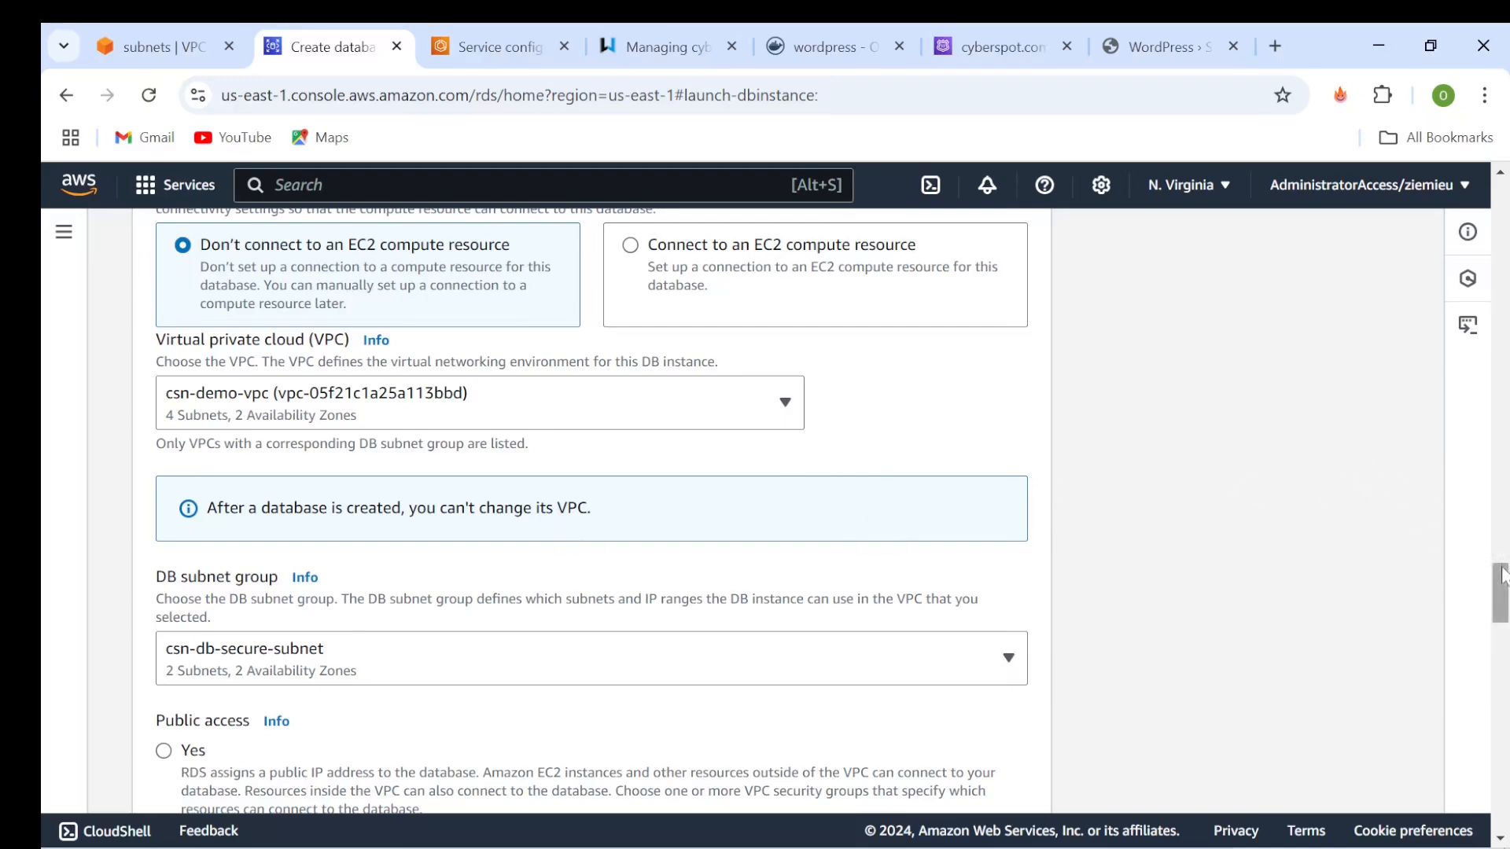
pyautogui.scroll(-3, 1502, 586)
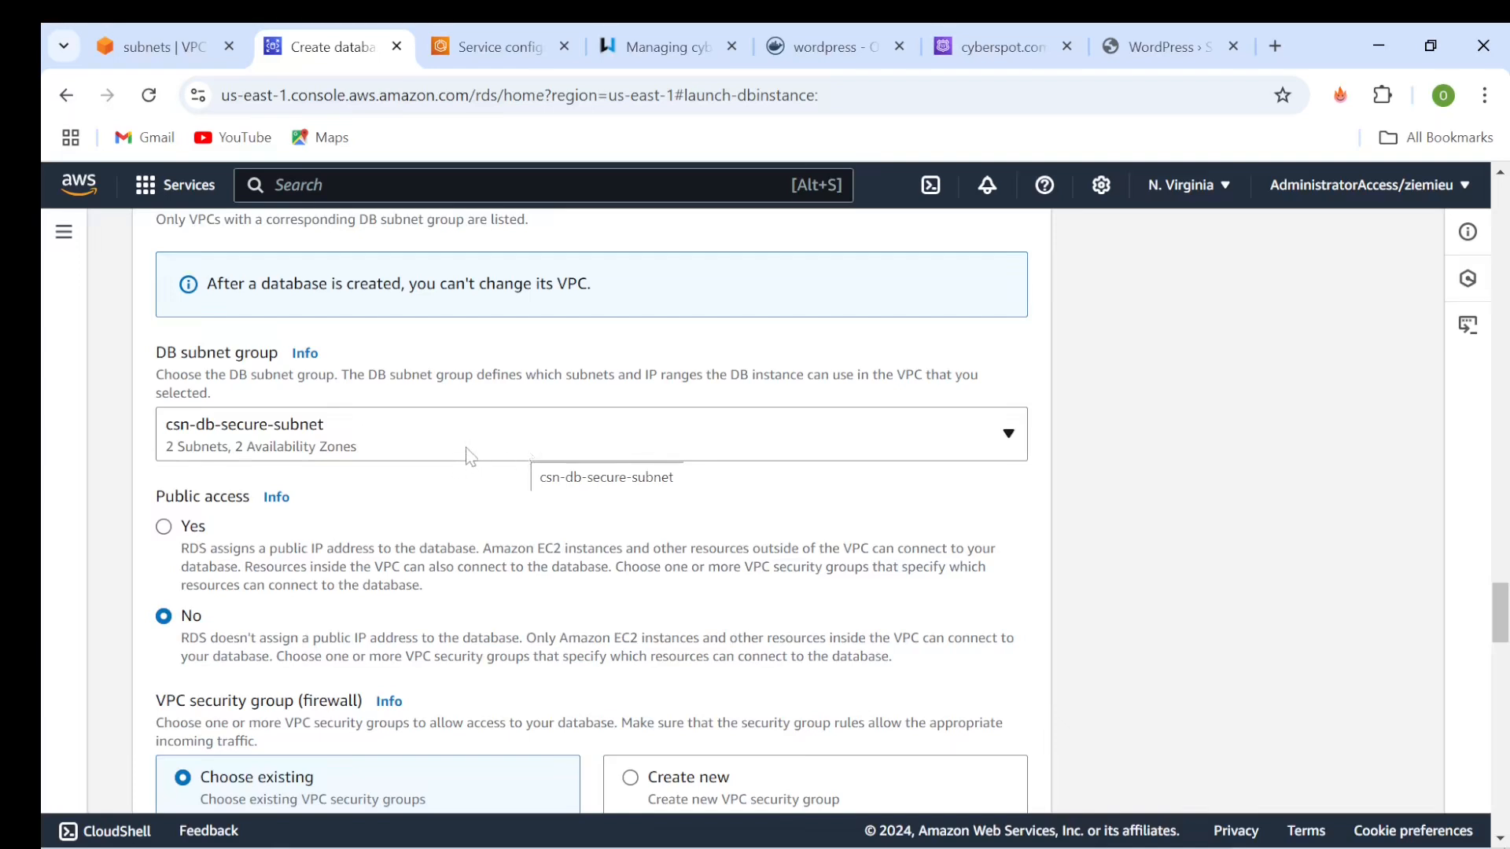
pyautogui.moveTo(1507, 610); pyautogui.dragTo(1508, 616)
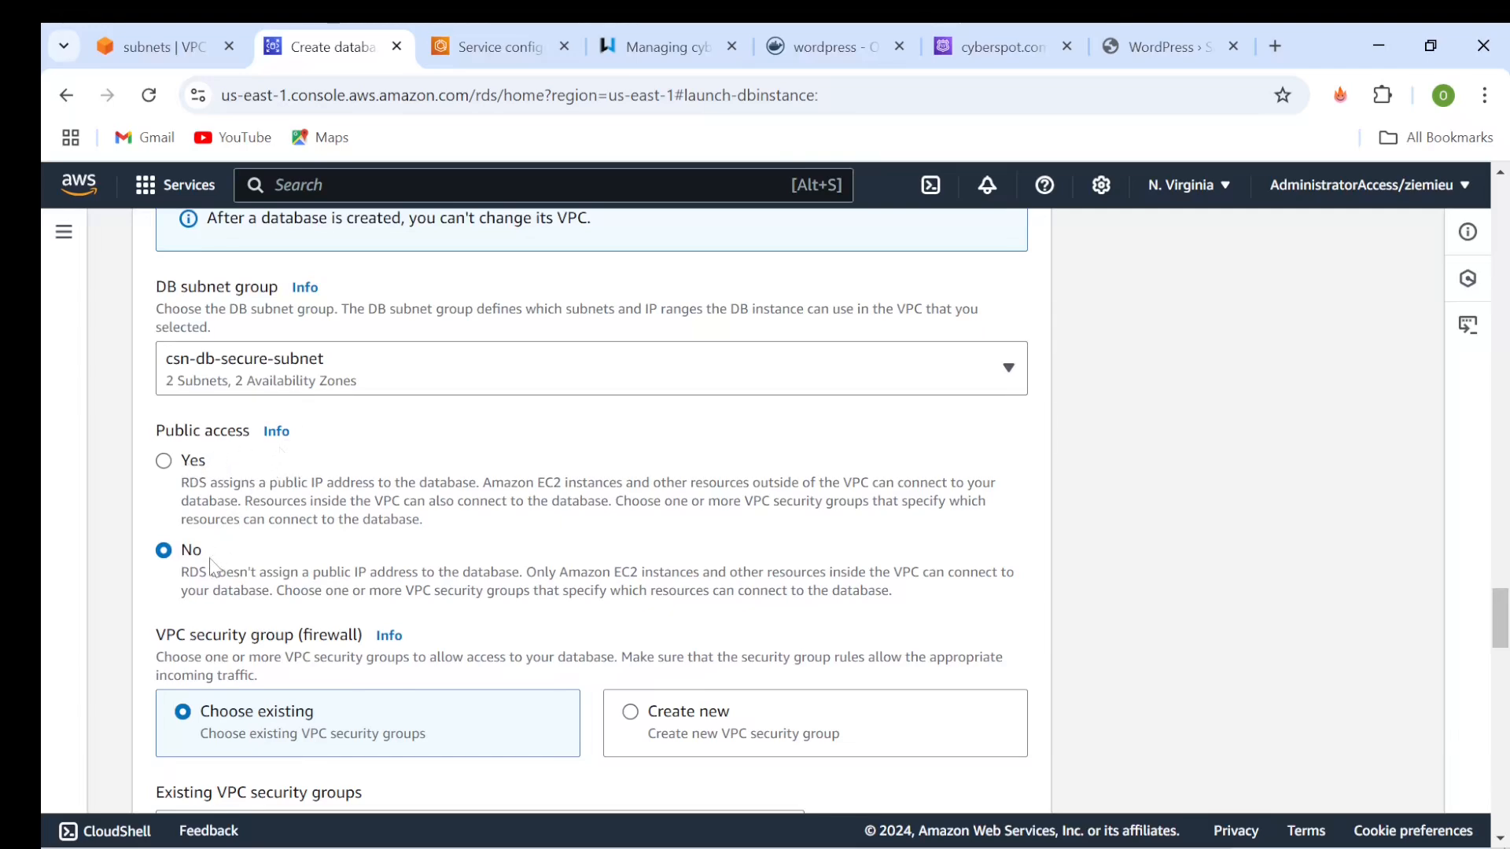
pyautogui.scroll(-3, 1504, 641)
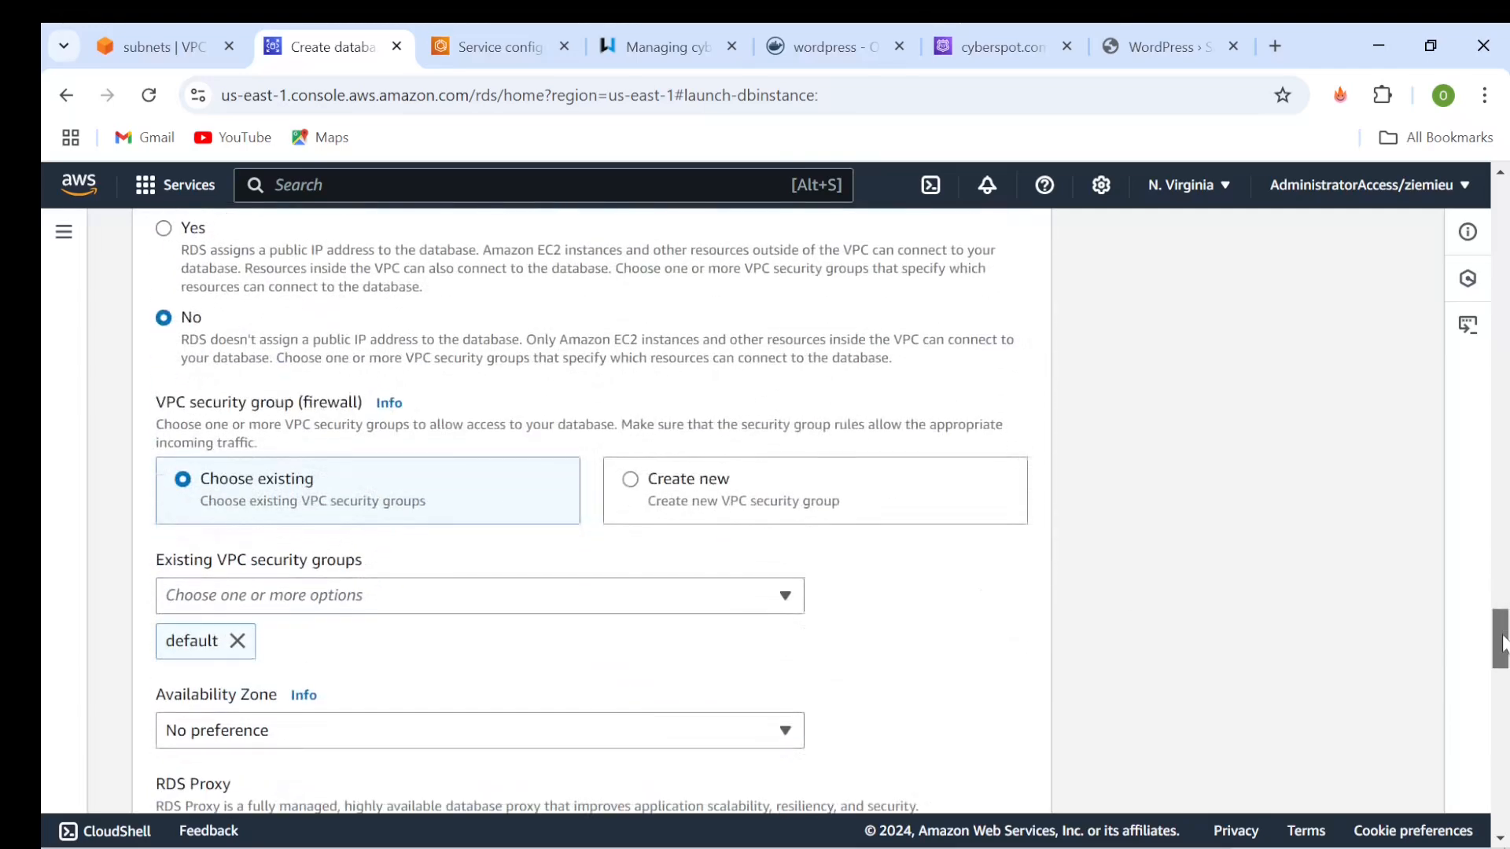
pyautogui.scroll(-1, 1504, 641)
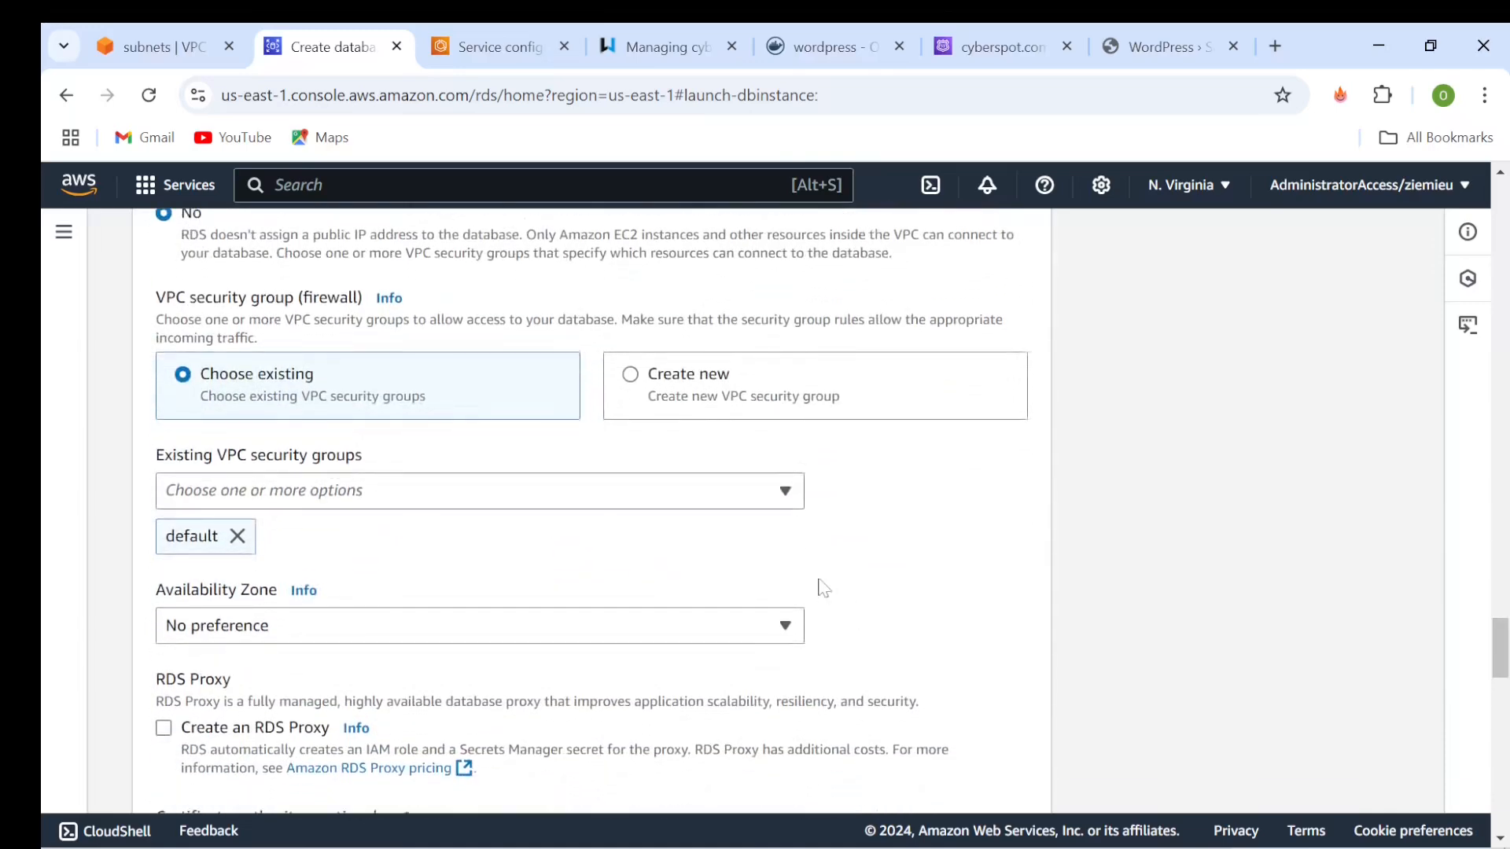
# Remove the default security group so only rds-sg remains, and keep Availability Zone at No preference
pyautogui.click(783, 491)
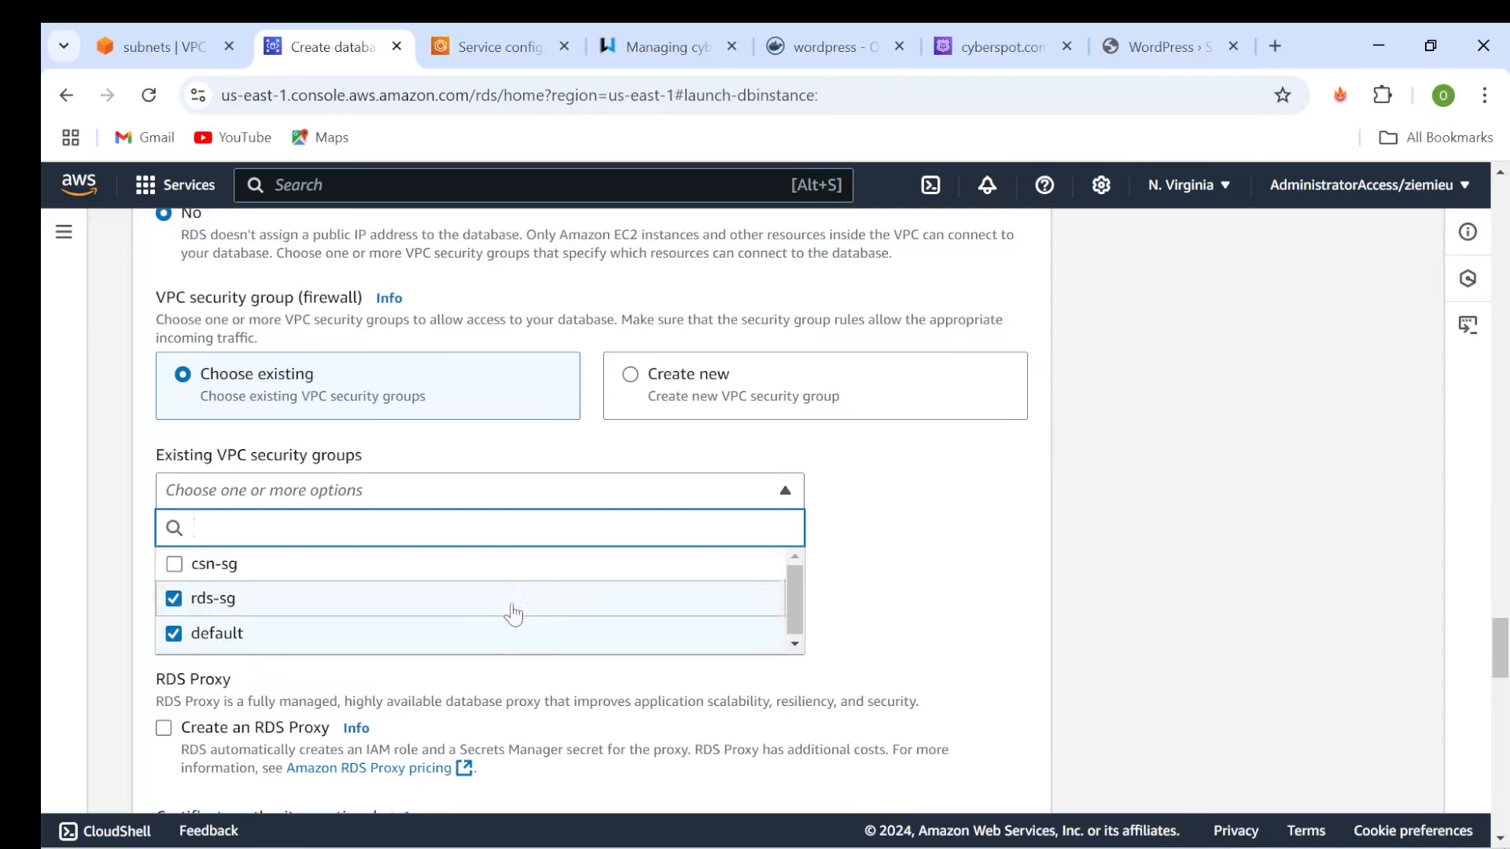
pyautogui.click(467, 649)
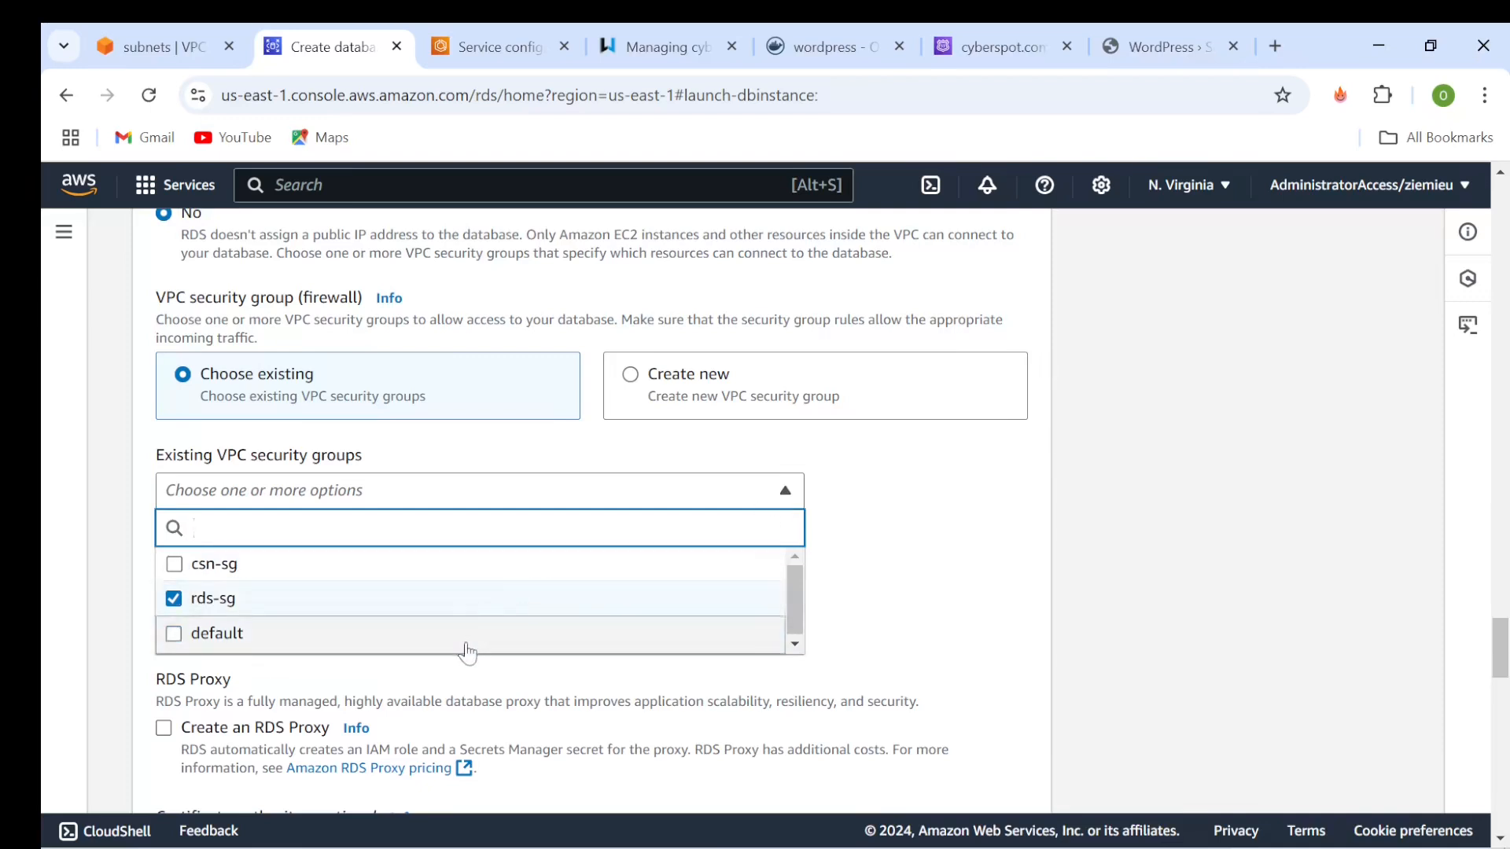
pyautogui.click(865, 611)
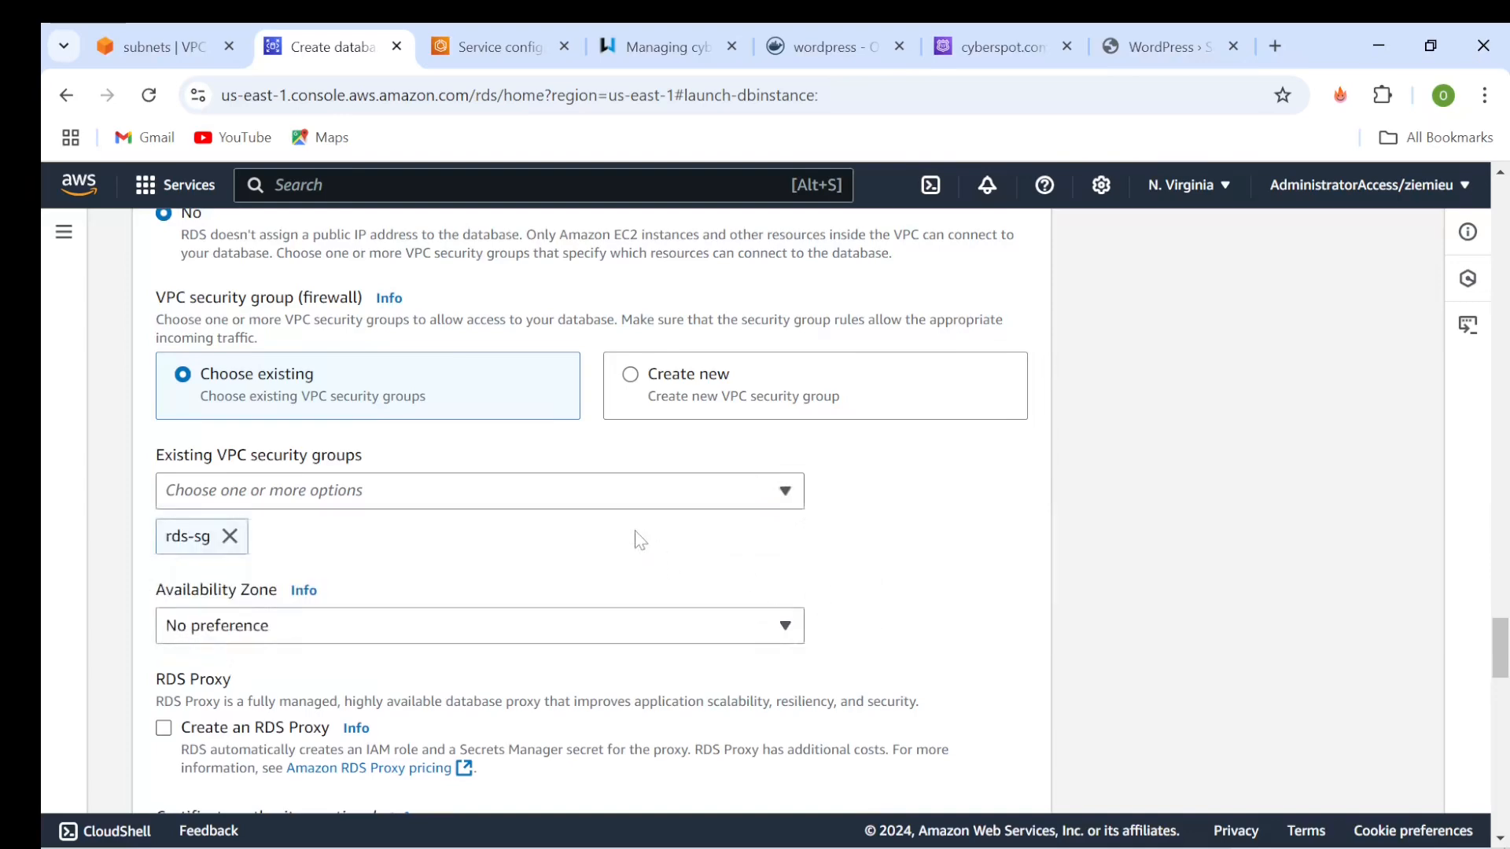
pyautogui.scroll(-3, 786, 551)
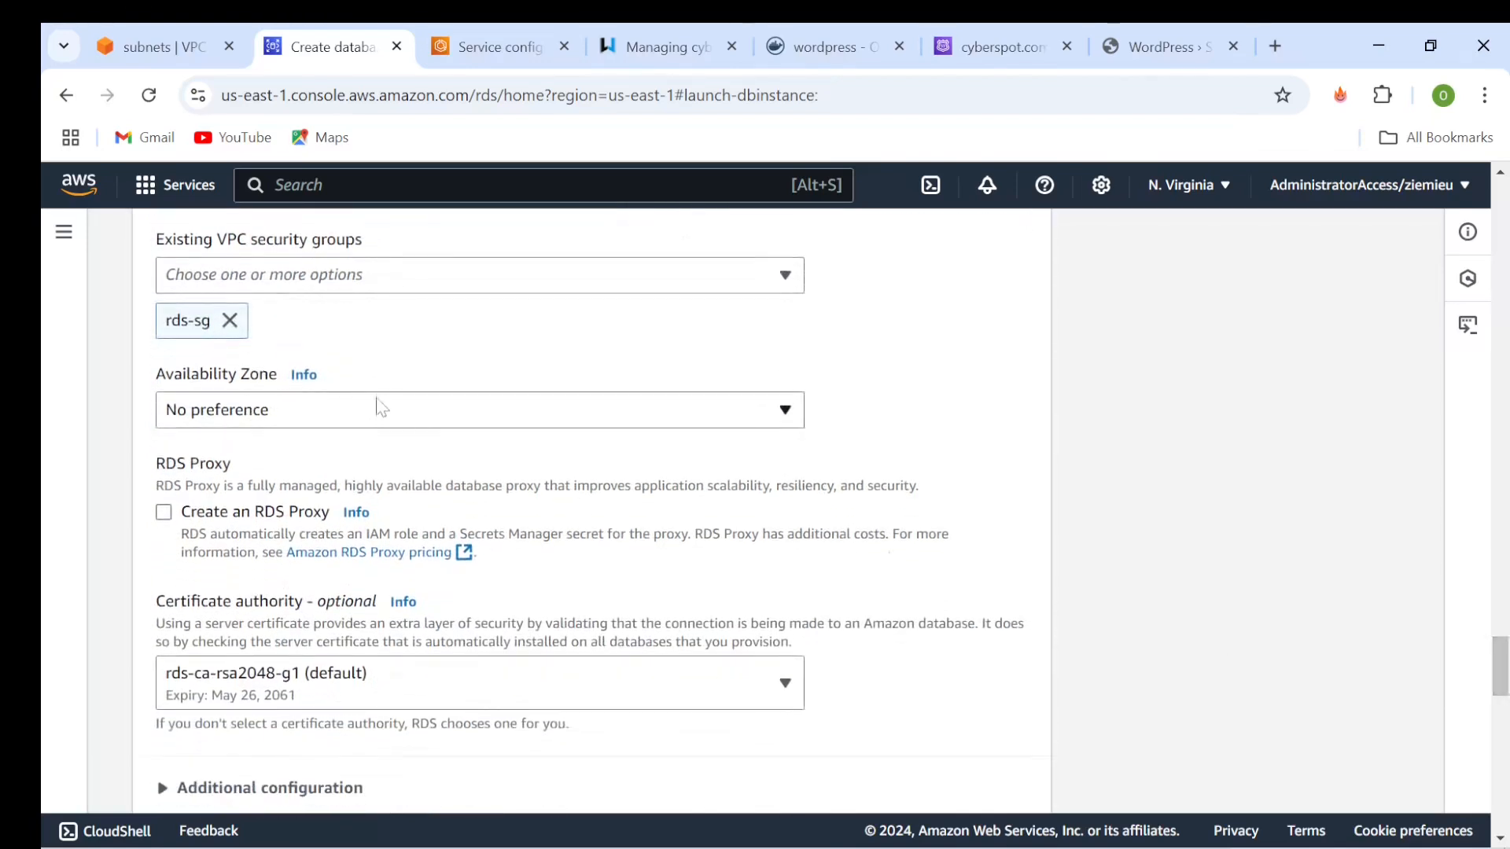
pyautogui.click(472, 403)
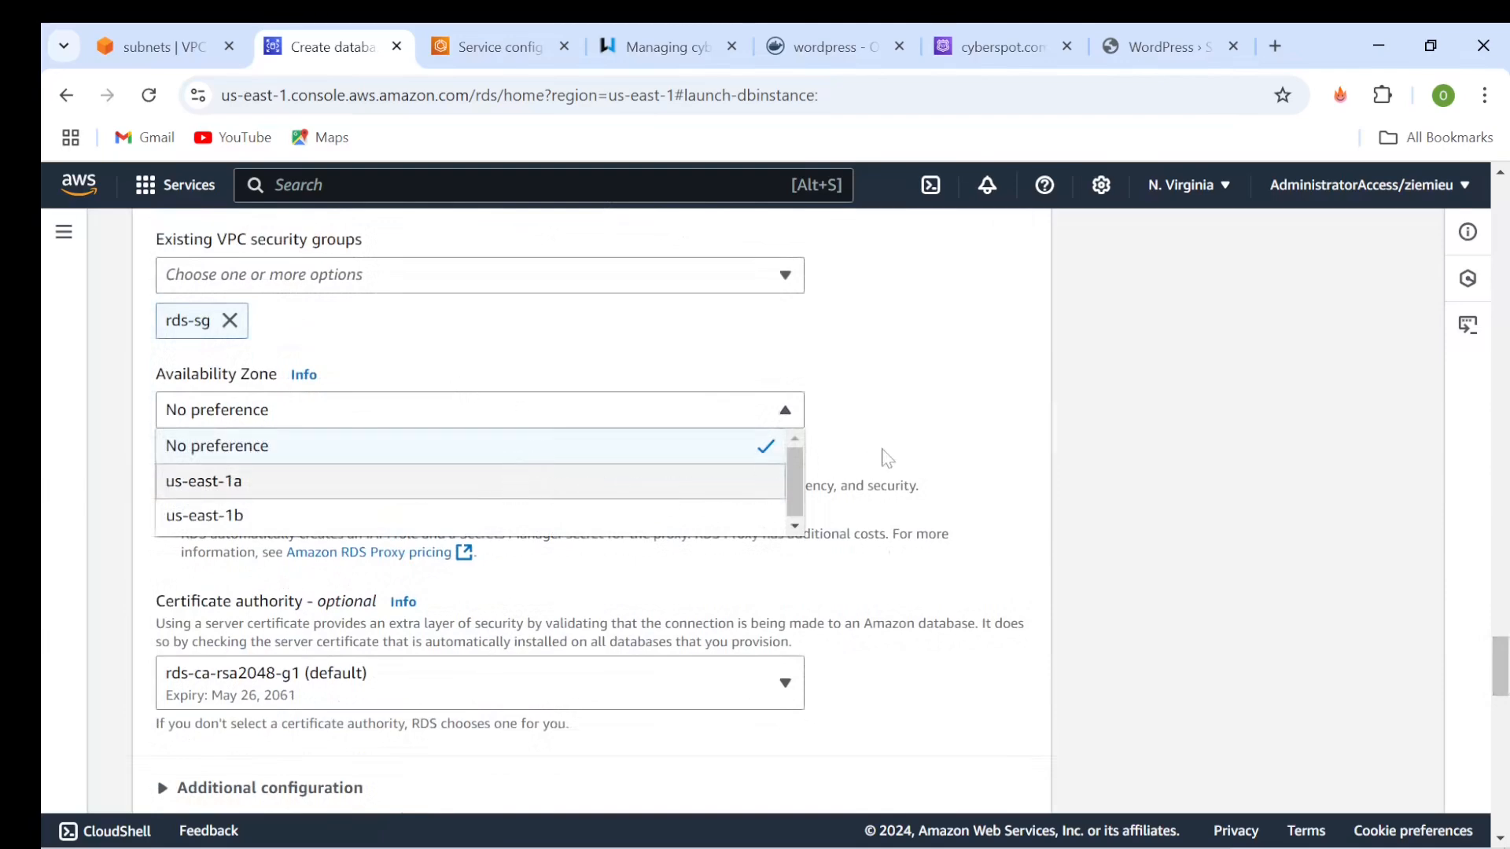
pyautogui.click(916, 380)
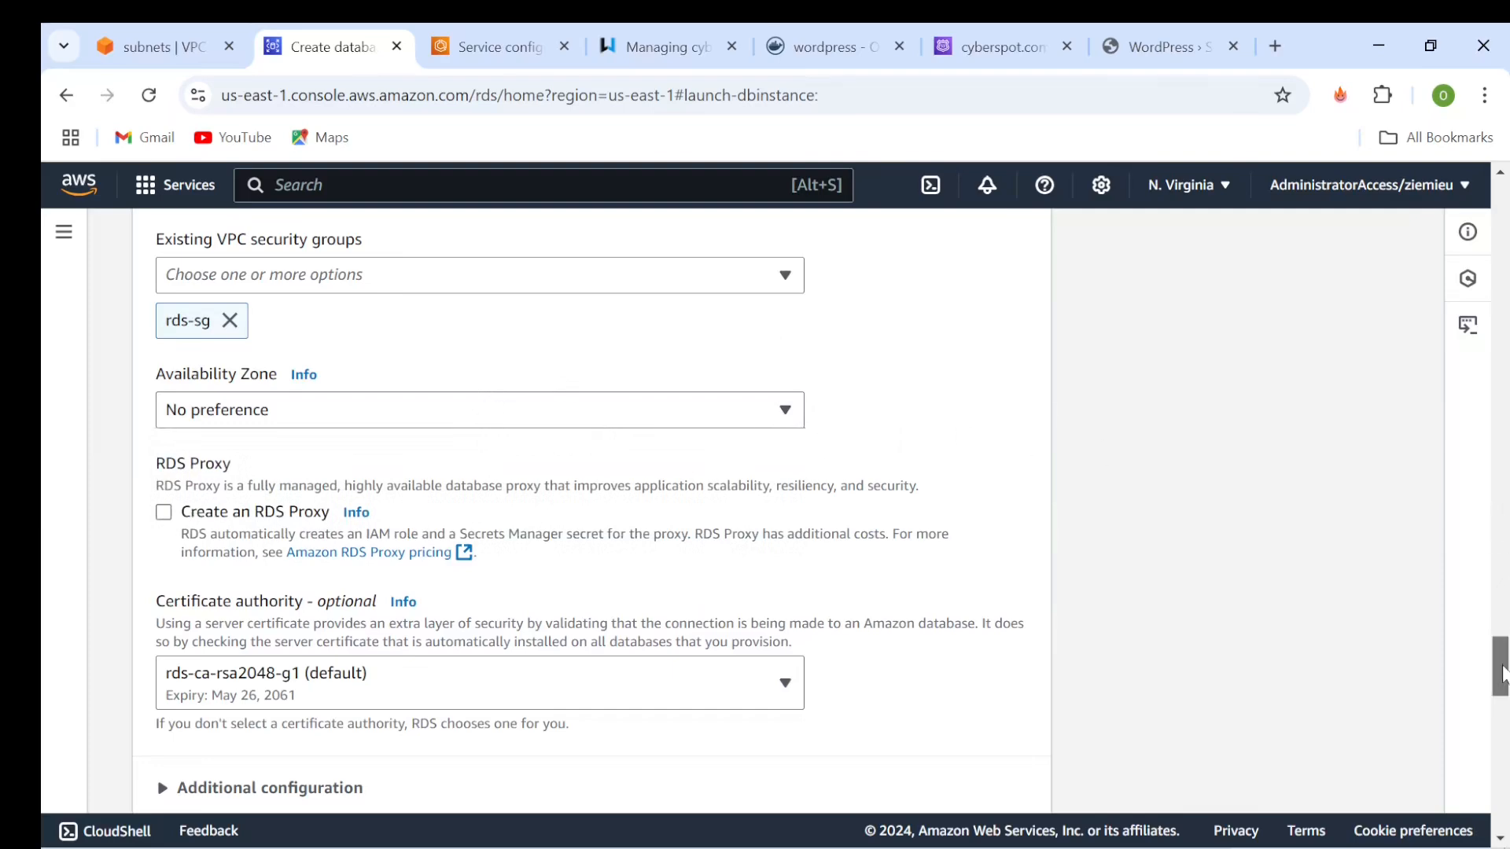
pyautogui.scroll(-4, 1500, 672)
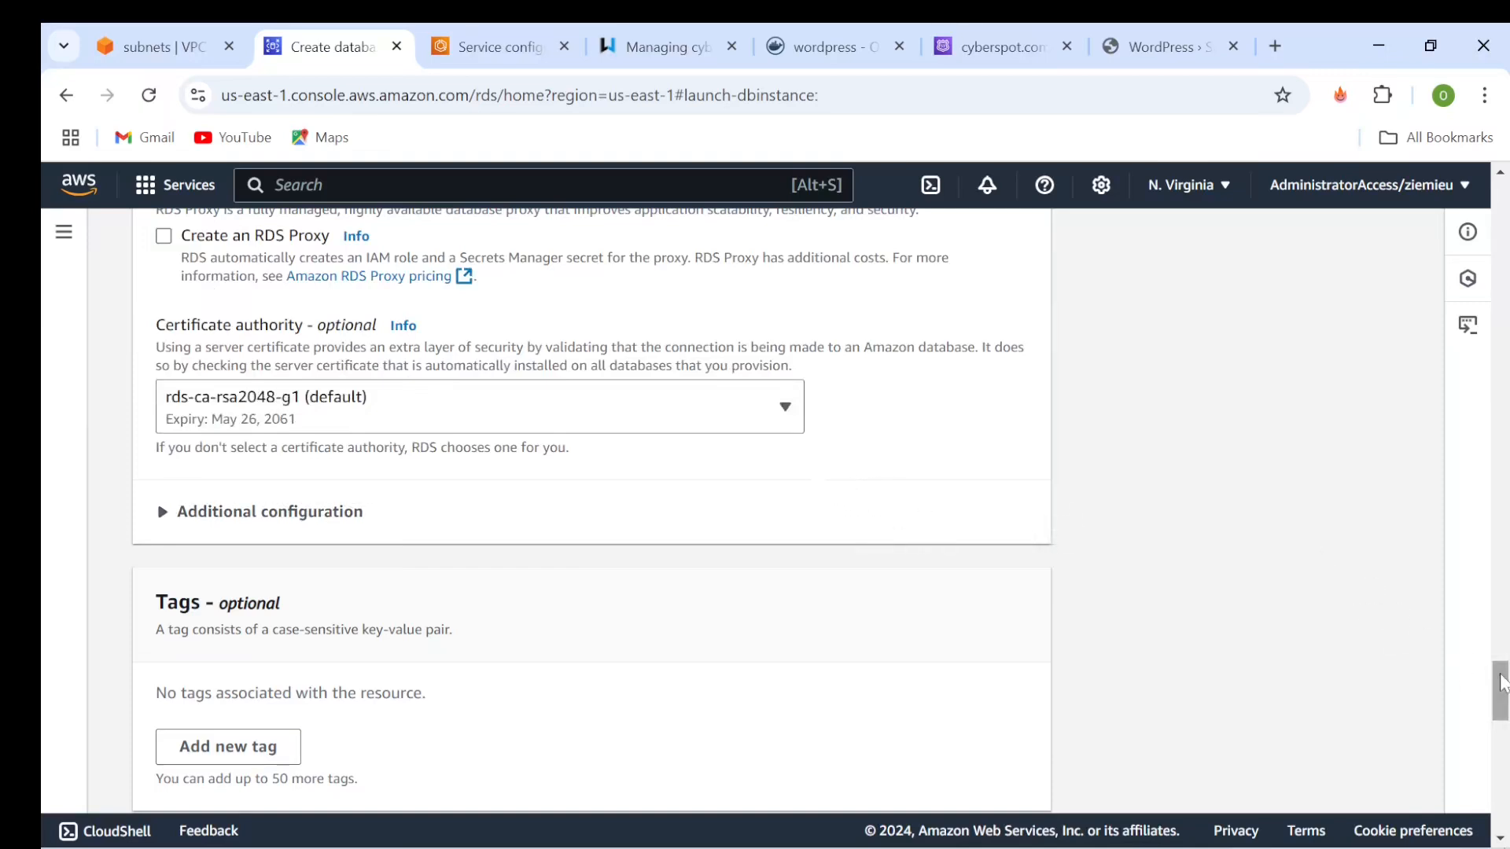
pyautogui.moveTo(1502, 683); pyautogui.dragTo(1502, 729)
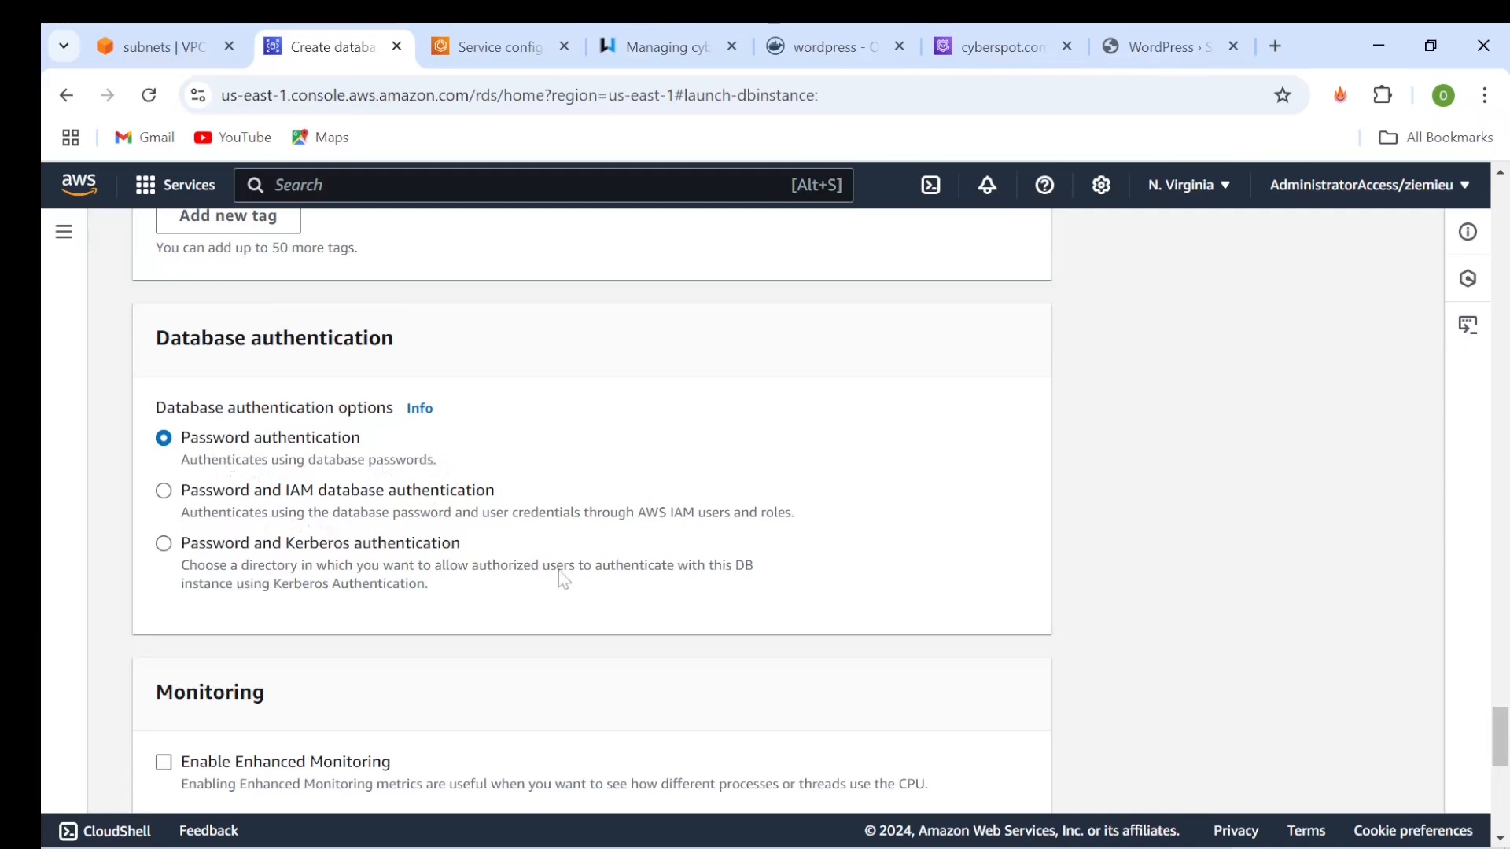
pyautogui.moveTo(1503, 734); pyautogui.dragTo(1504, 772)
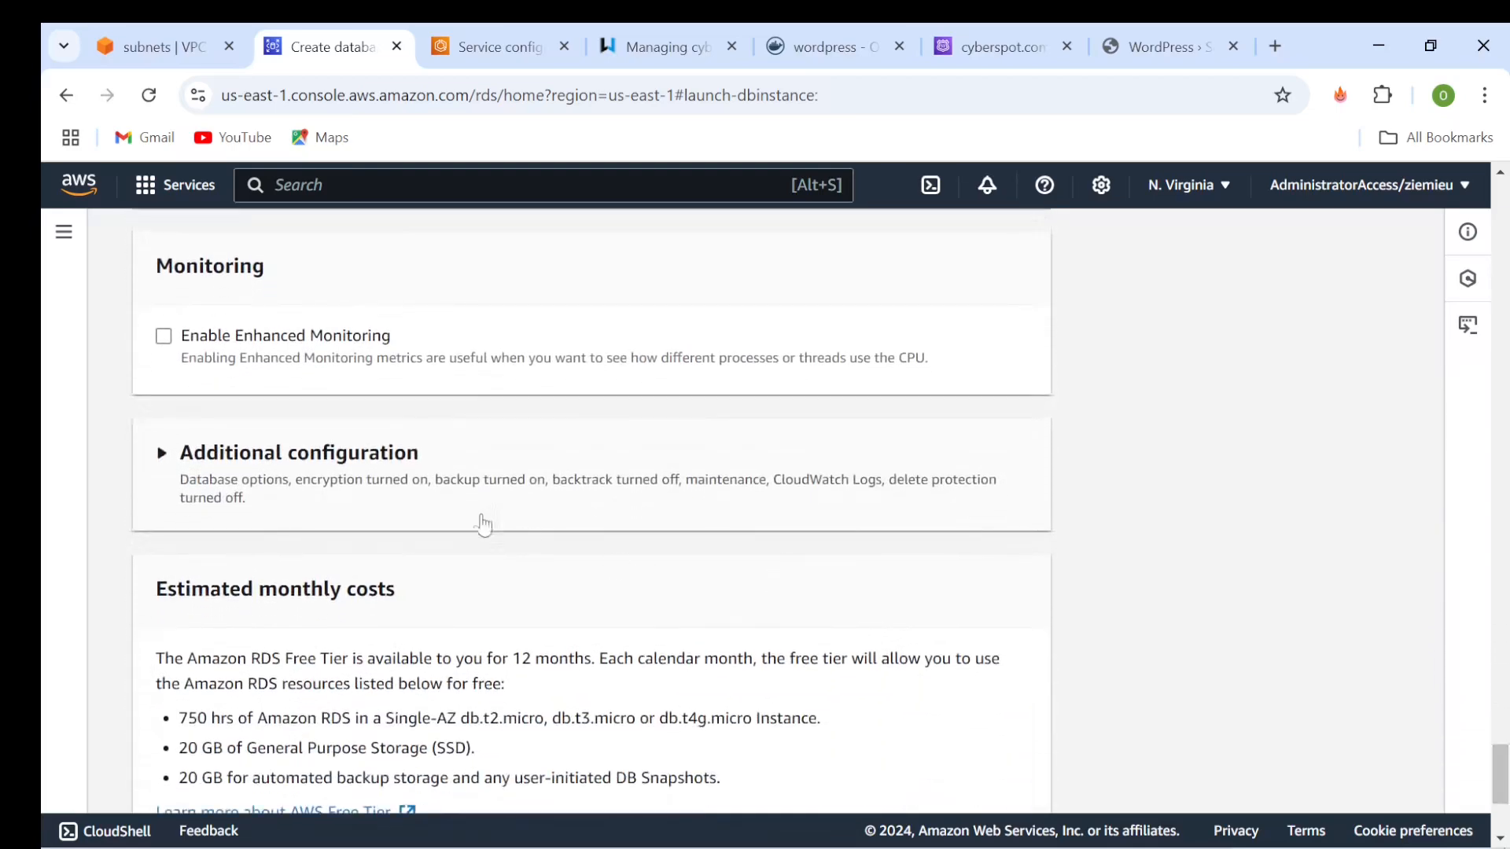
# Expand Additional configuration and enter wordpressdb as the initial database name
pyautogui.click(164, 472)
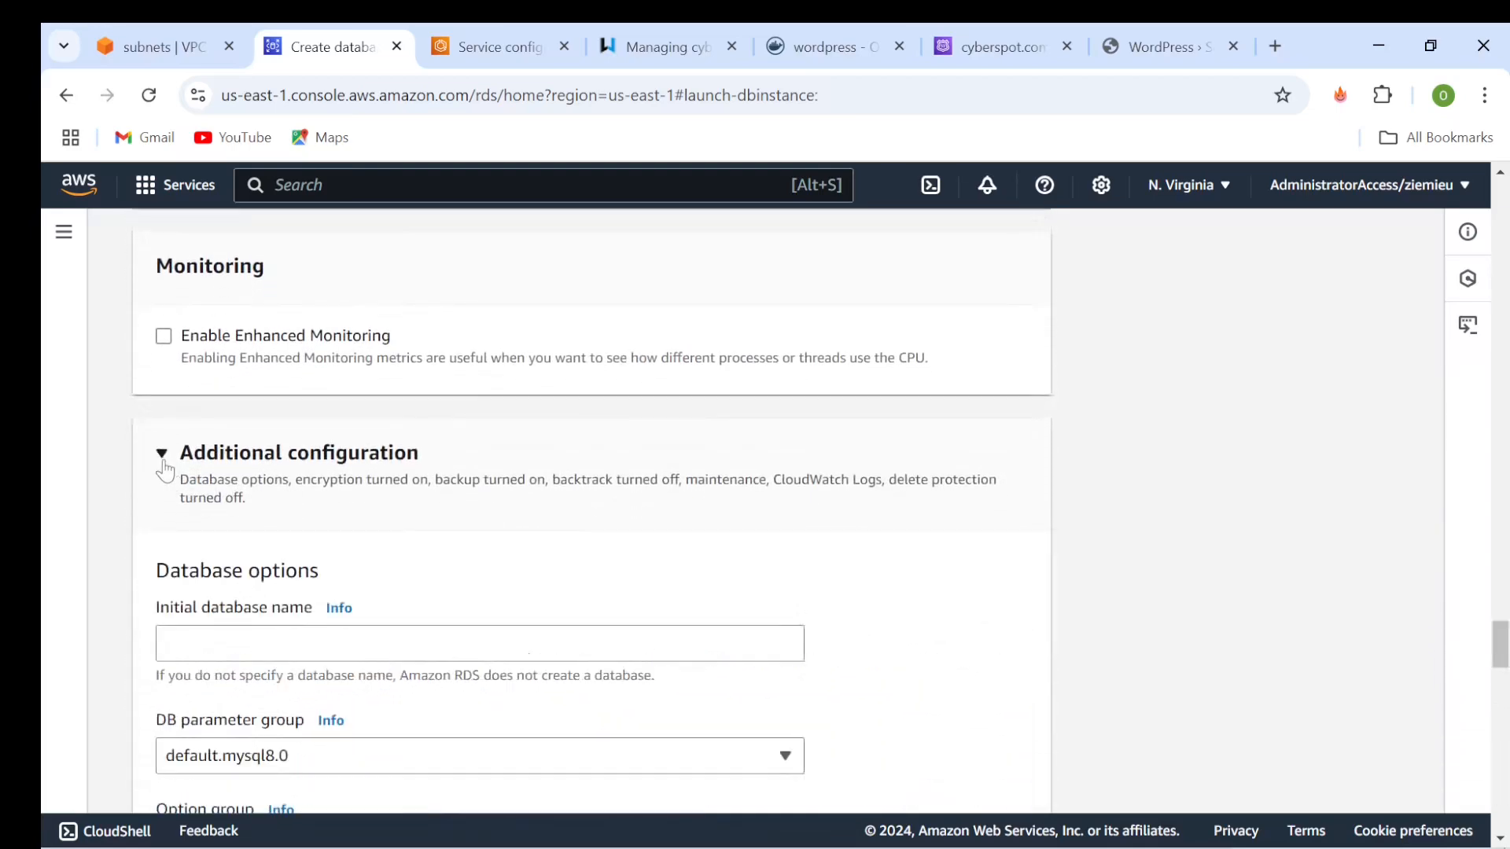
pyautogui.moveTo(1503, 646); pyautogui.dragTo(1505, 663)
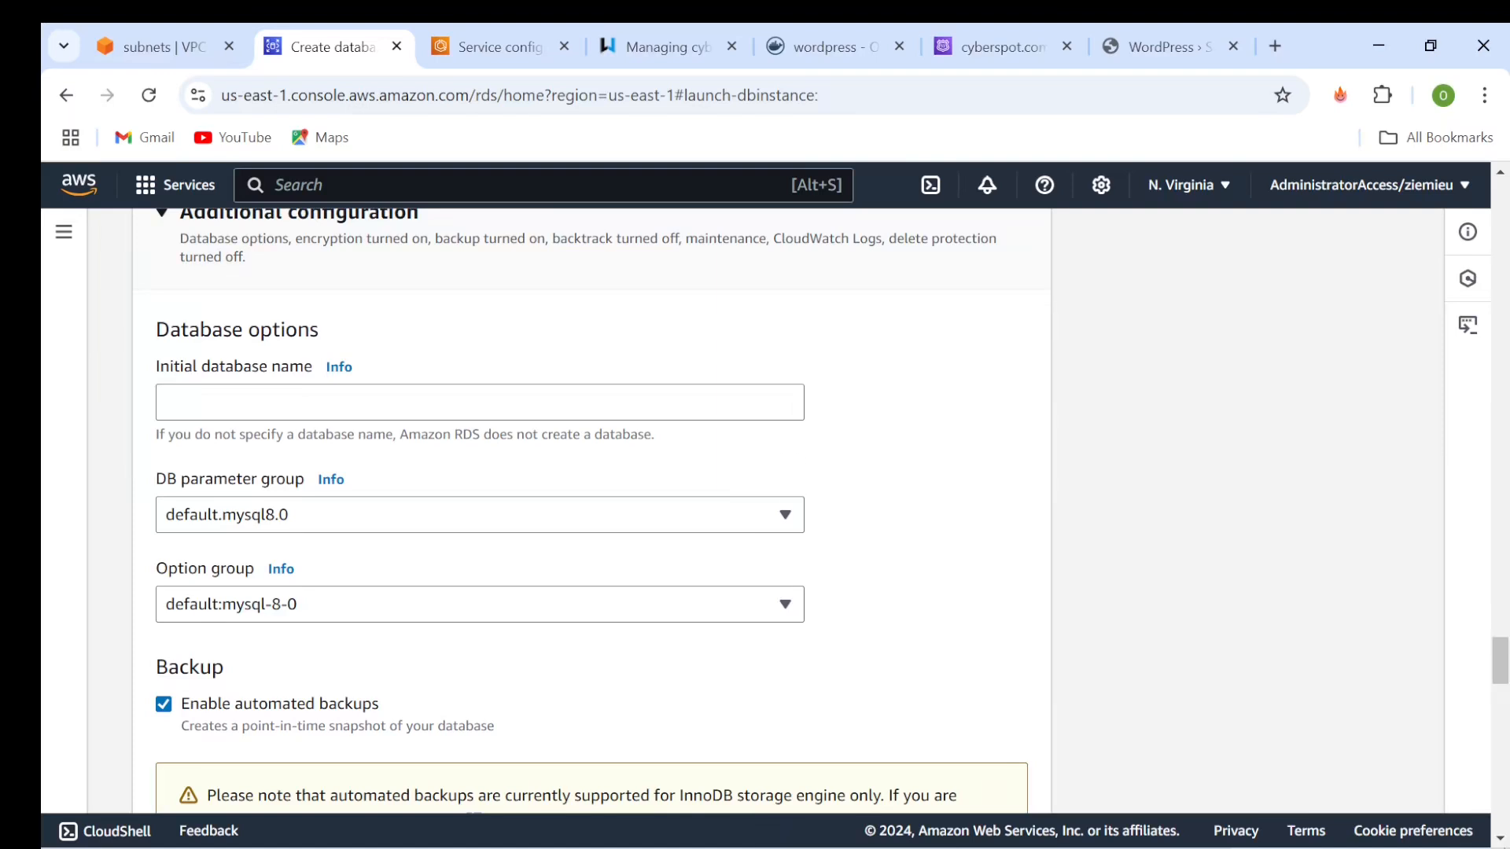
pyautogui.click(480, 403)
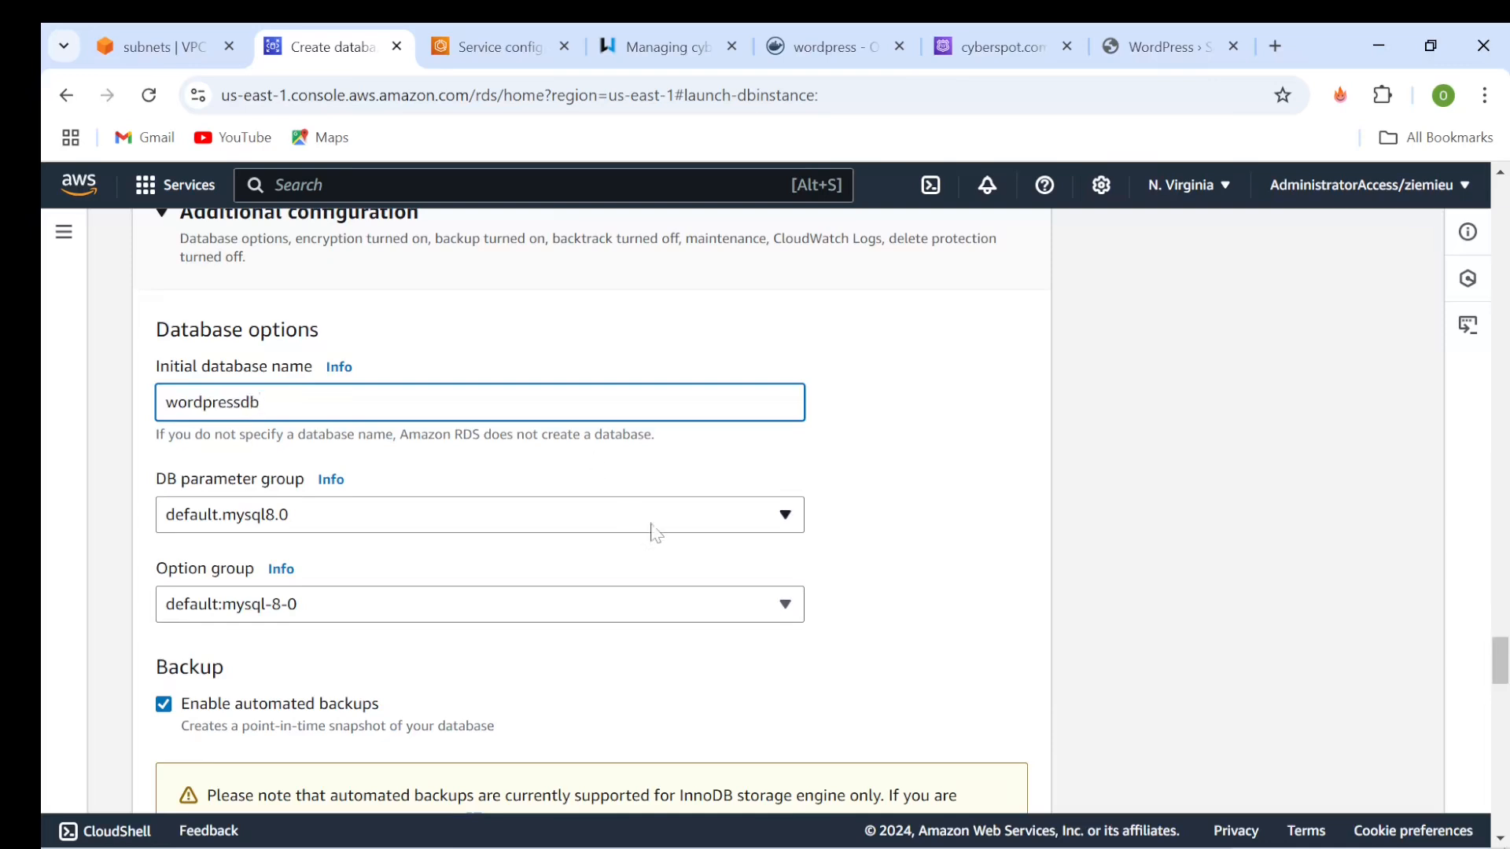
pyautogui.moveTo(1501, 664); pyautogui.dragTo(1504, 808)
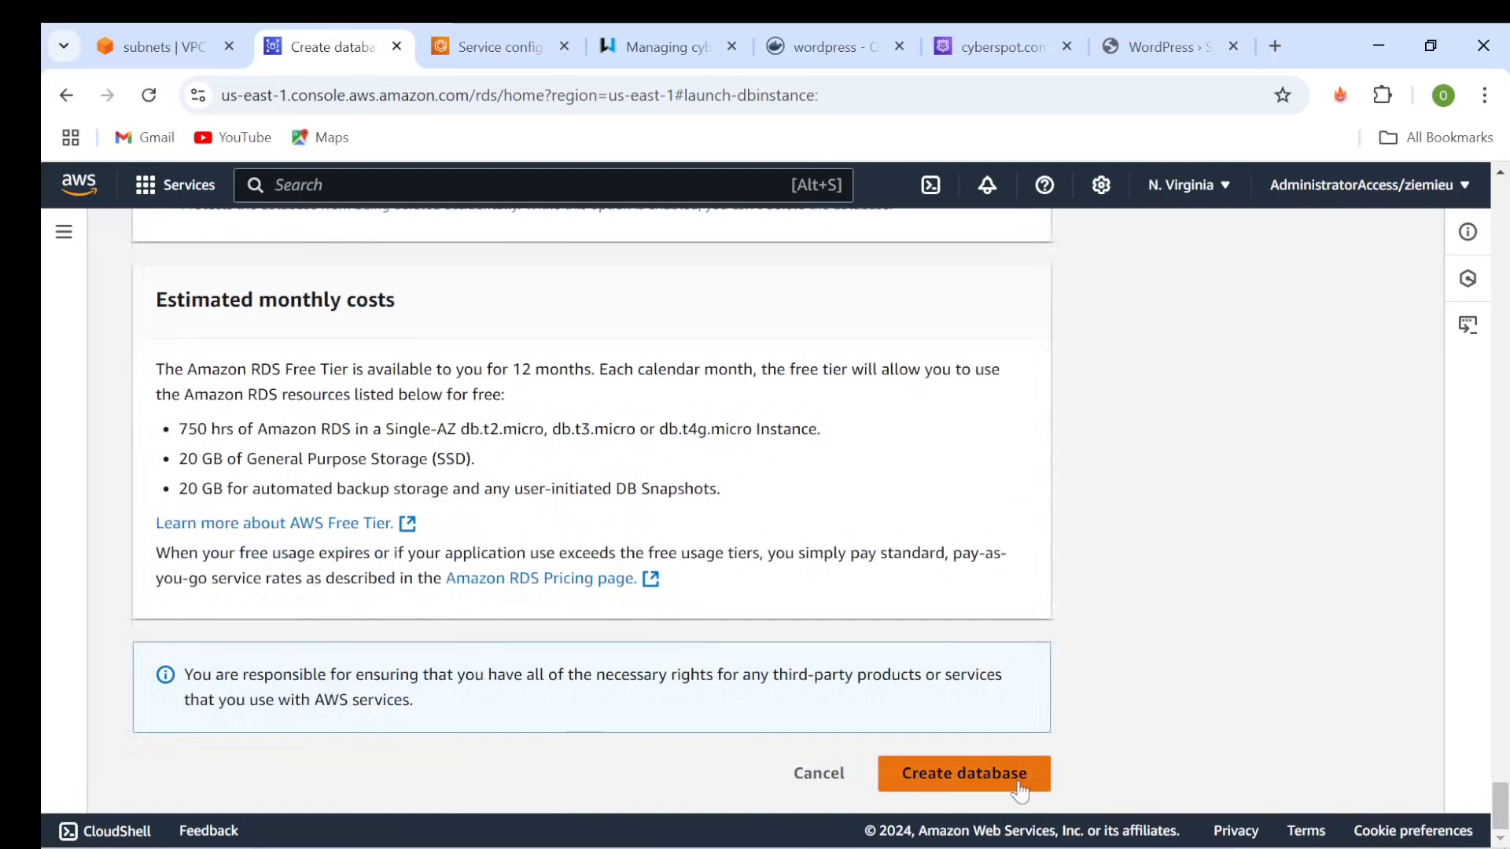
# Submit the Create database form and check the database-1 success banner on the Databases page
pyautogui.click(964, 773)
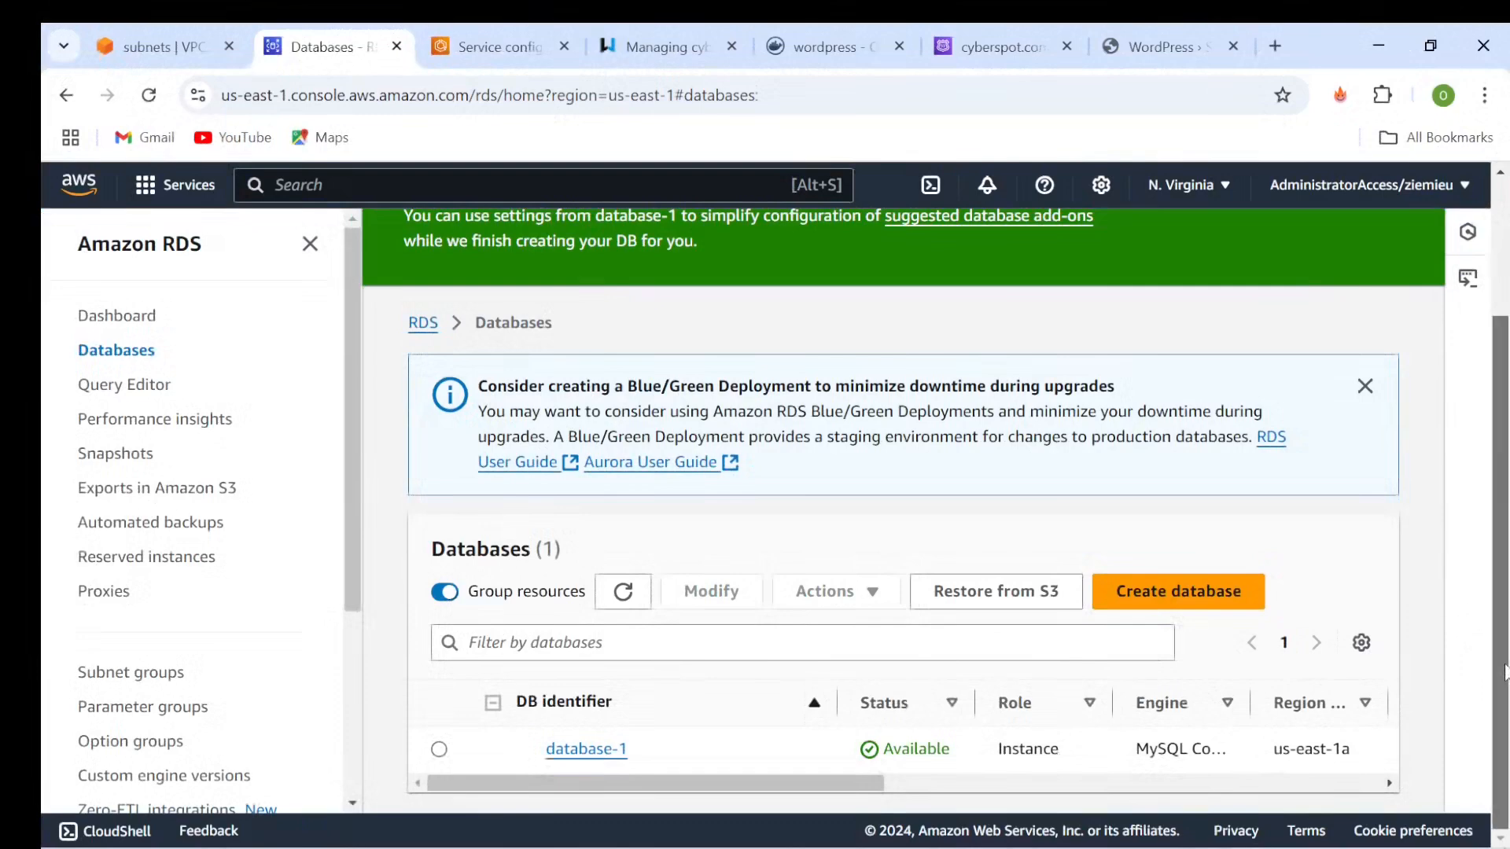
pyautogui.scroll(1, 1506, 613)
pyautogui.scroll(2, 1506, 613)
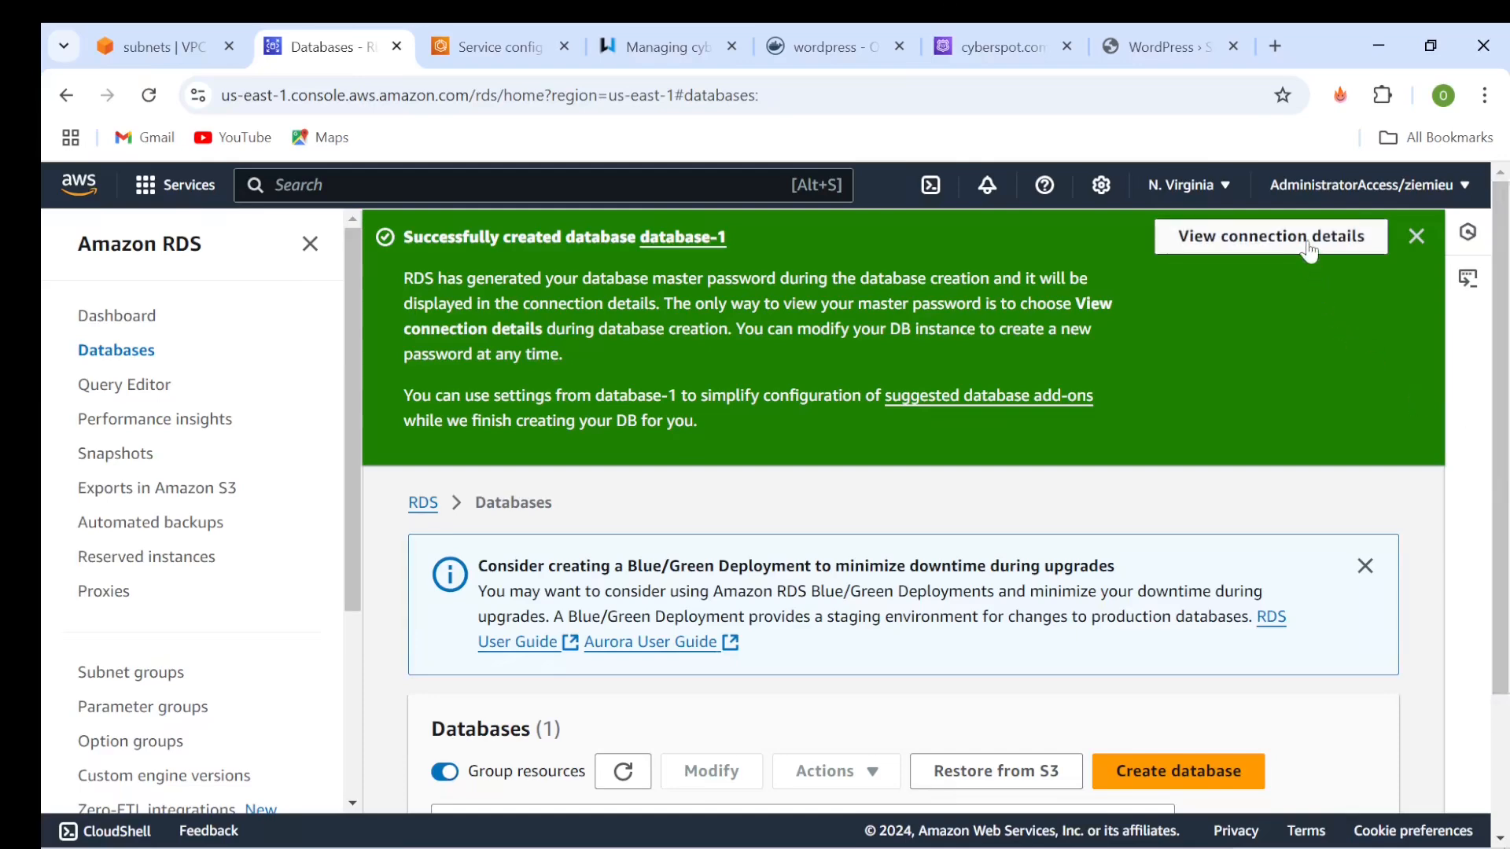
# Open database-1's connection details and copy the auto-generated master password
pyautogui.click(1309, 250)
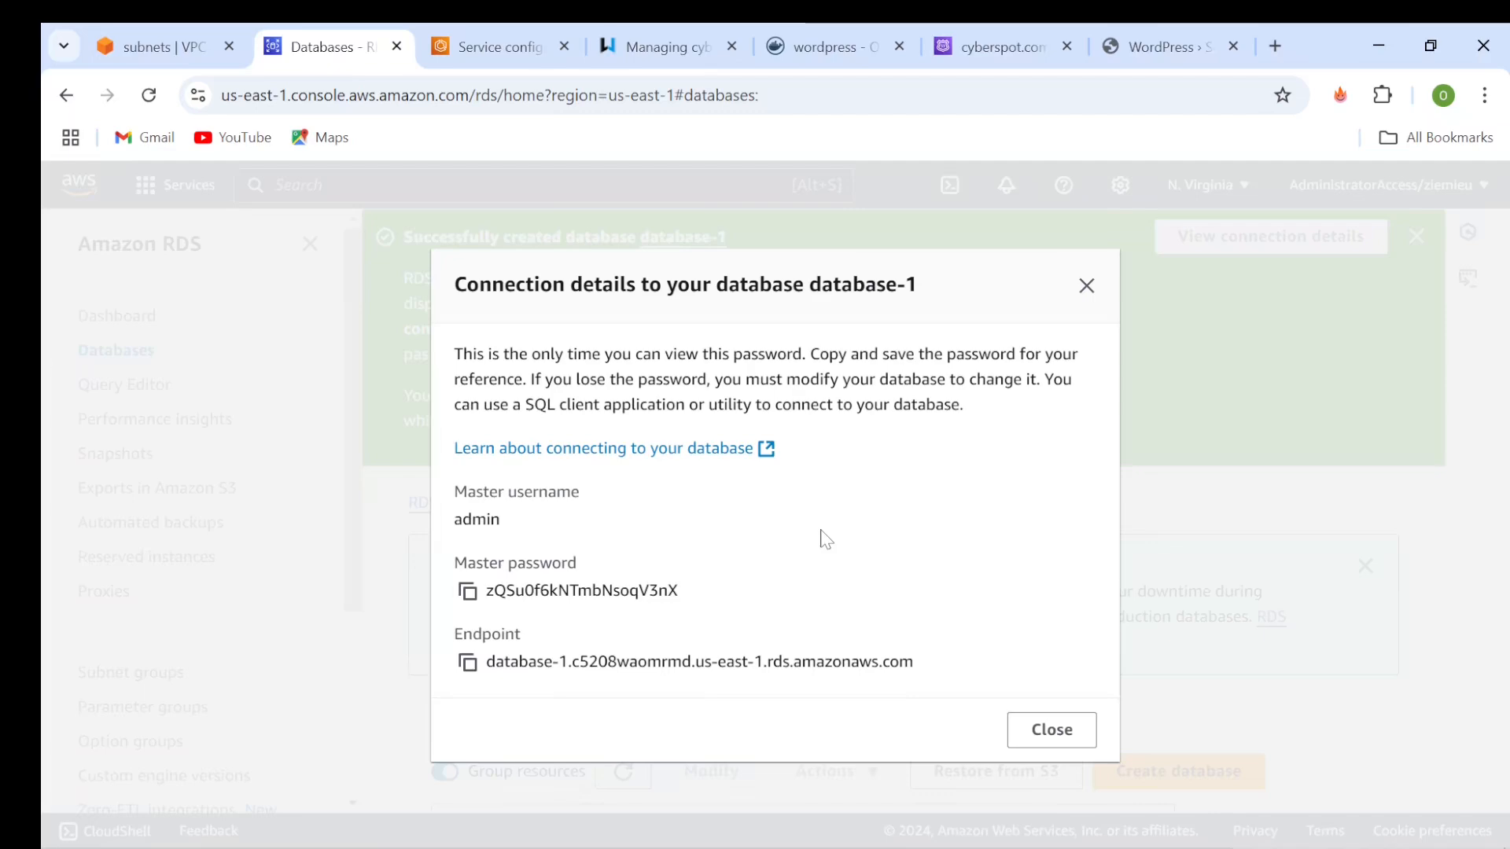
pyautogui.click(468, 594)
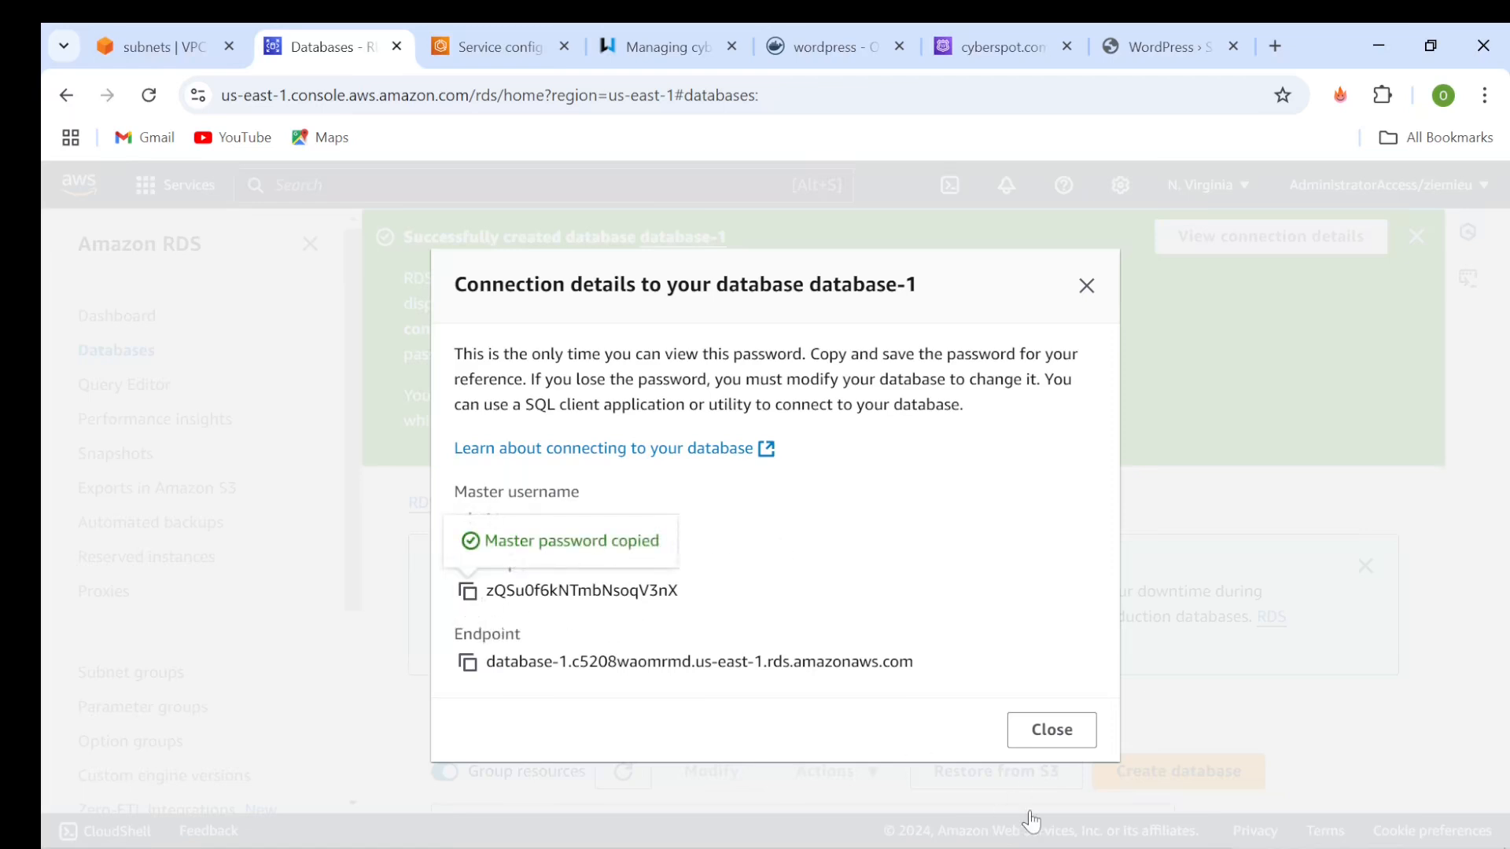
# Paste the master password over the first line of the Notepad notes and close the connection details
pyautogui.click(1154, 826)
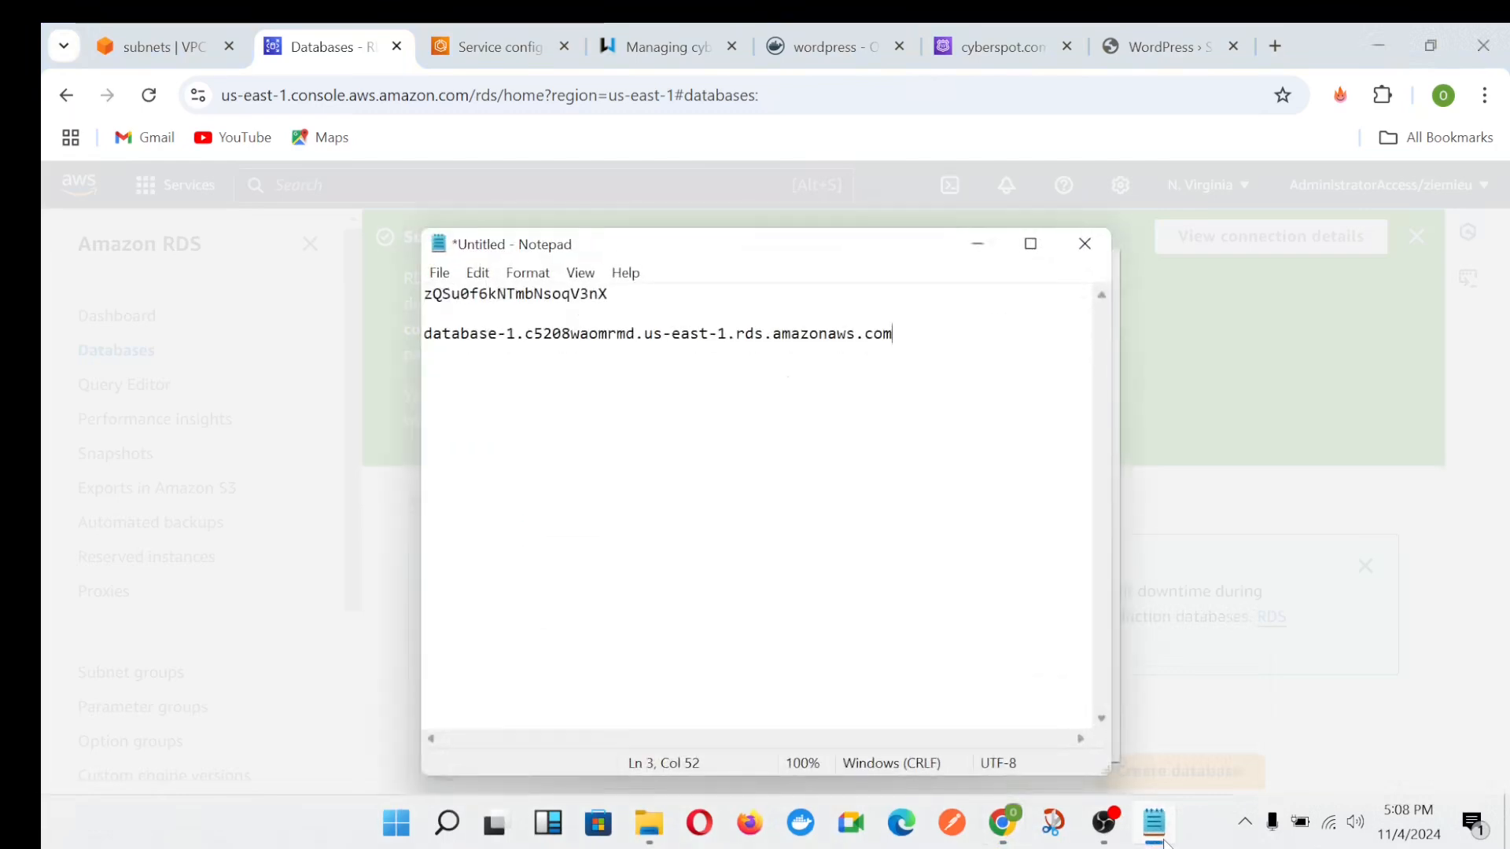
pyautogui.hotkey('shift', 'Home')
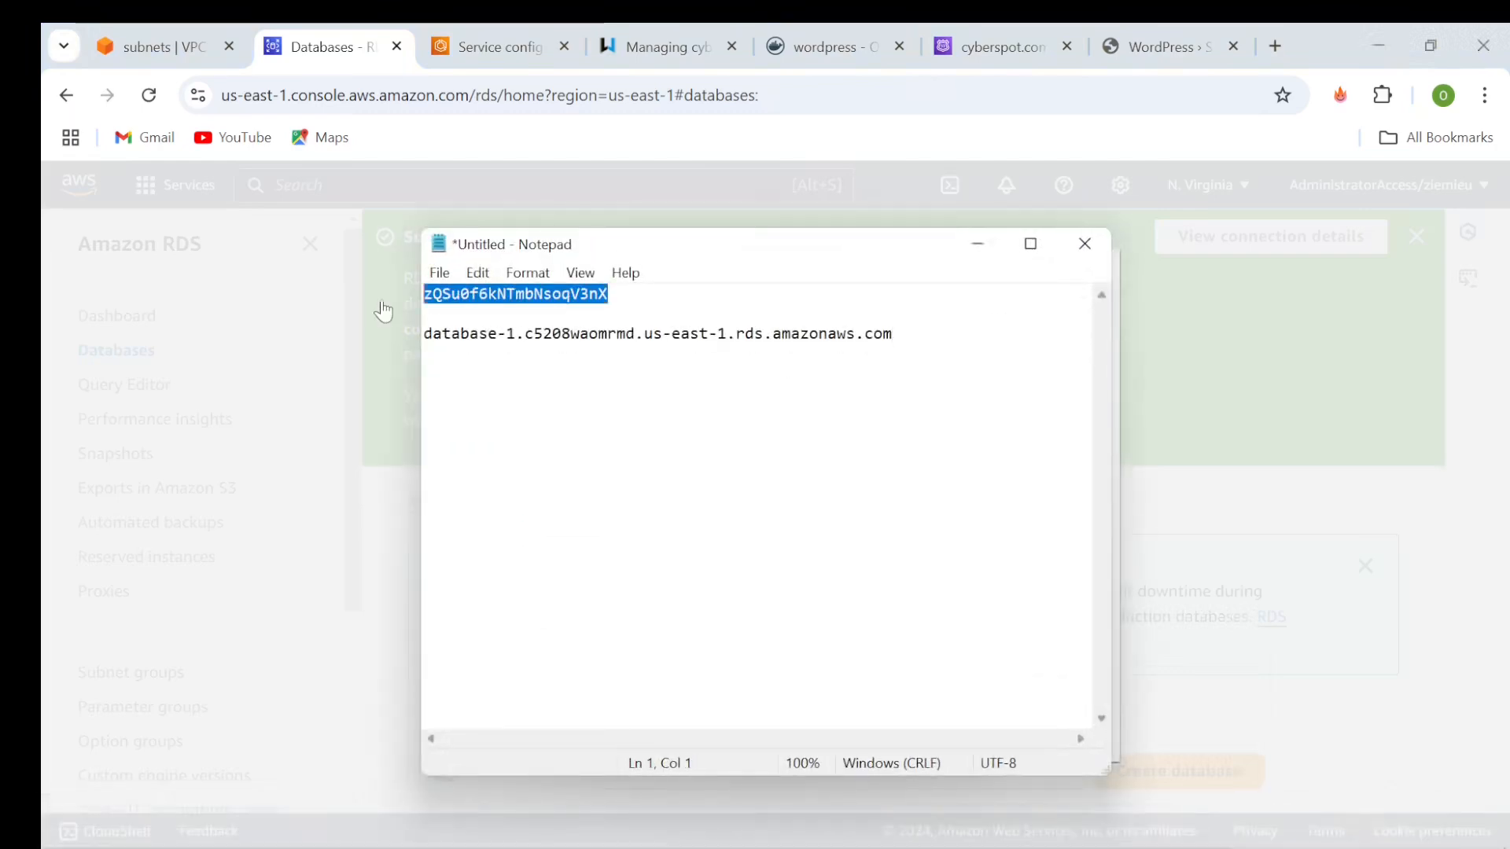
pyautogui.press('End')
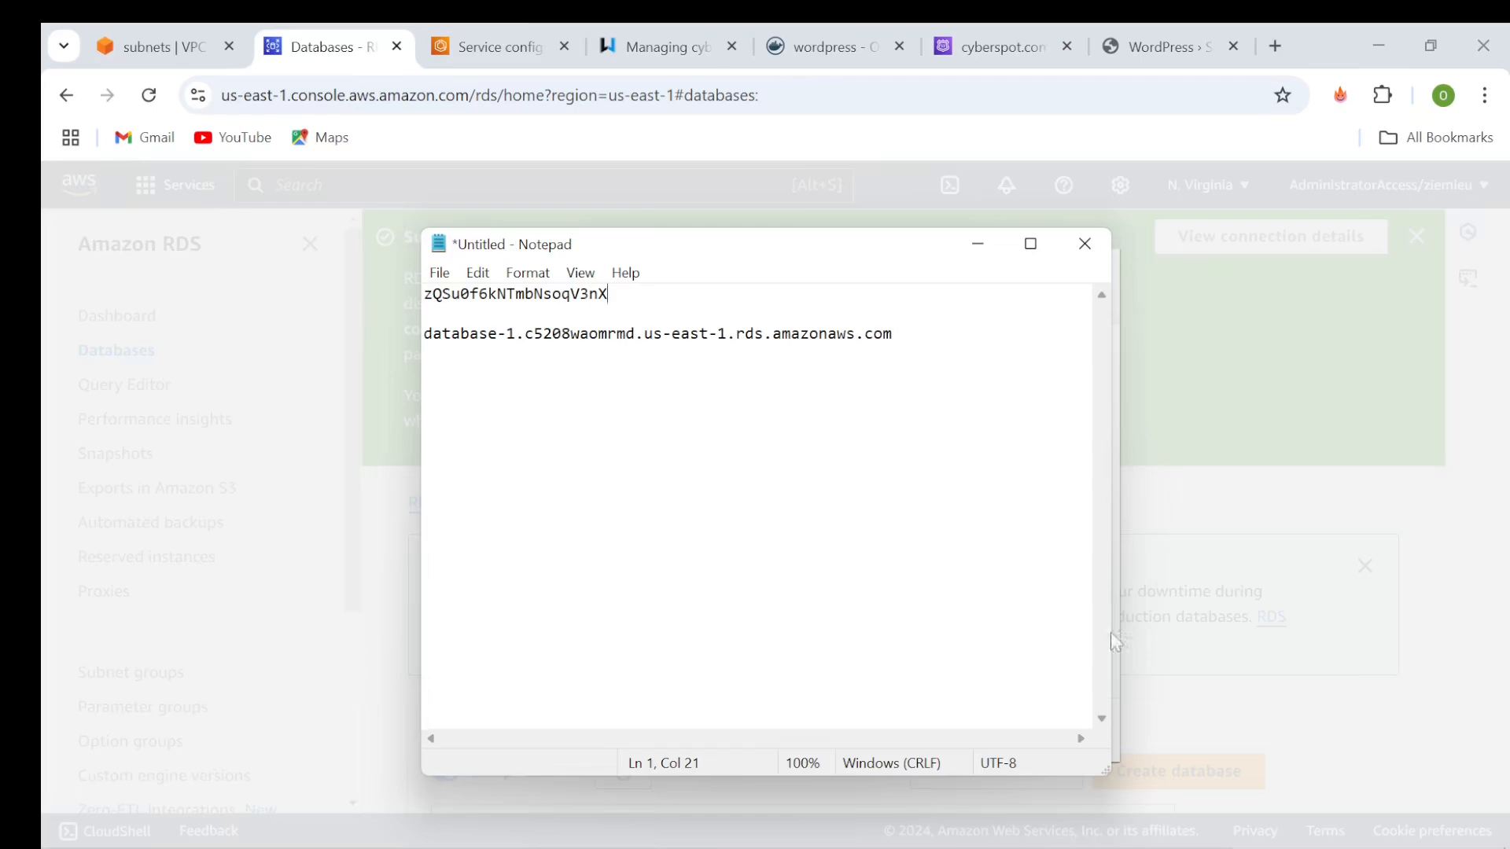
pyautogui.click(1193, 633)
pyautogui.click(1193, 633)
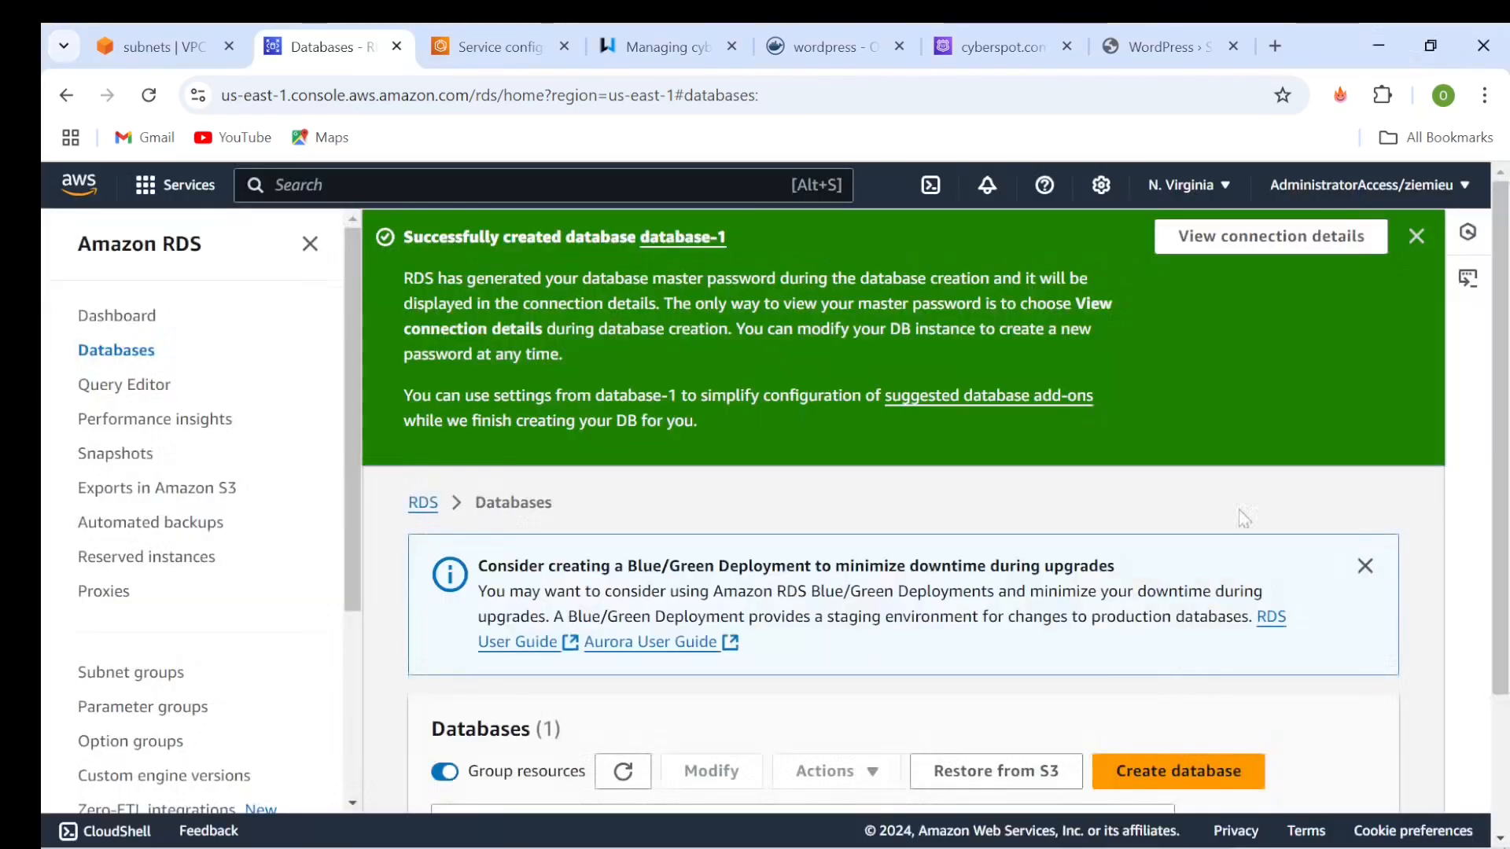
pyautogui.moveTo(1073, 841)
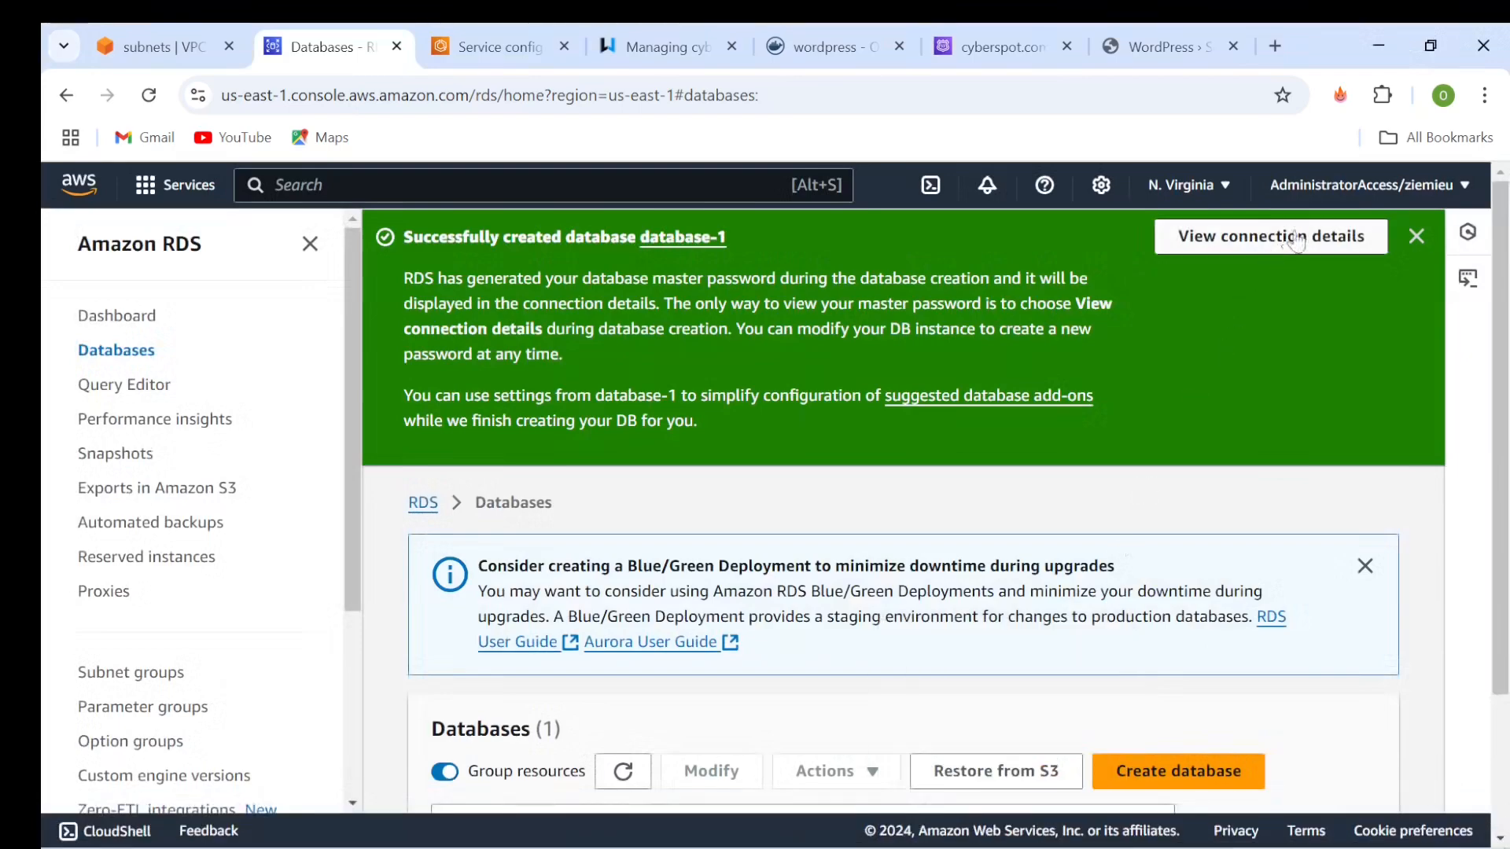
# Copy database-1's endpoint over line 3 of the Notepad notes, then close the connection details
pyautogui.click(1342, 239)
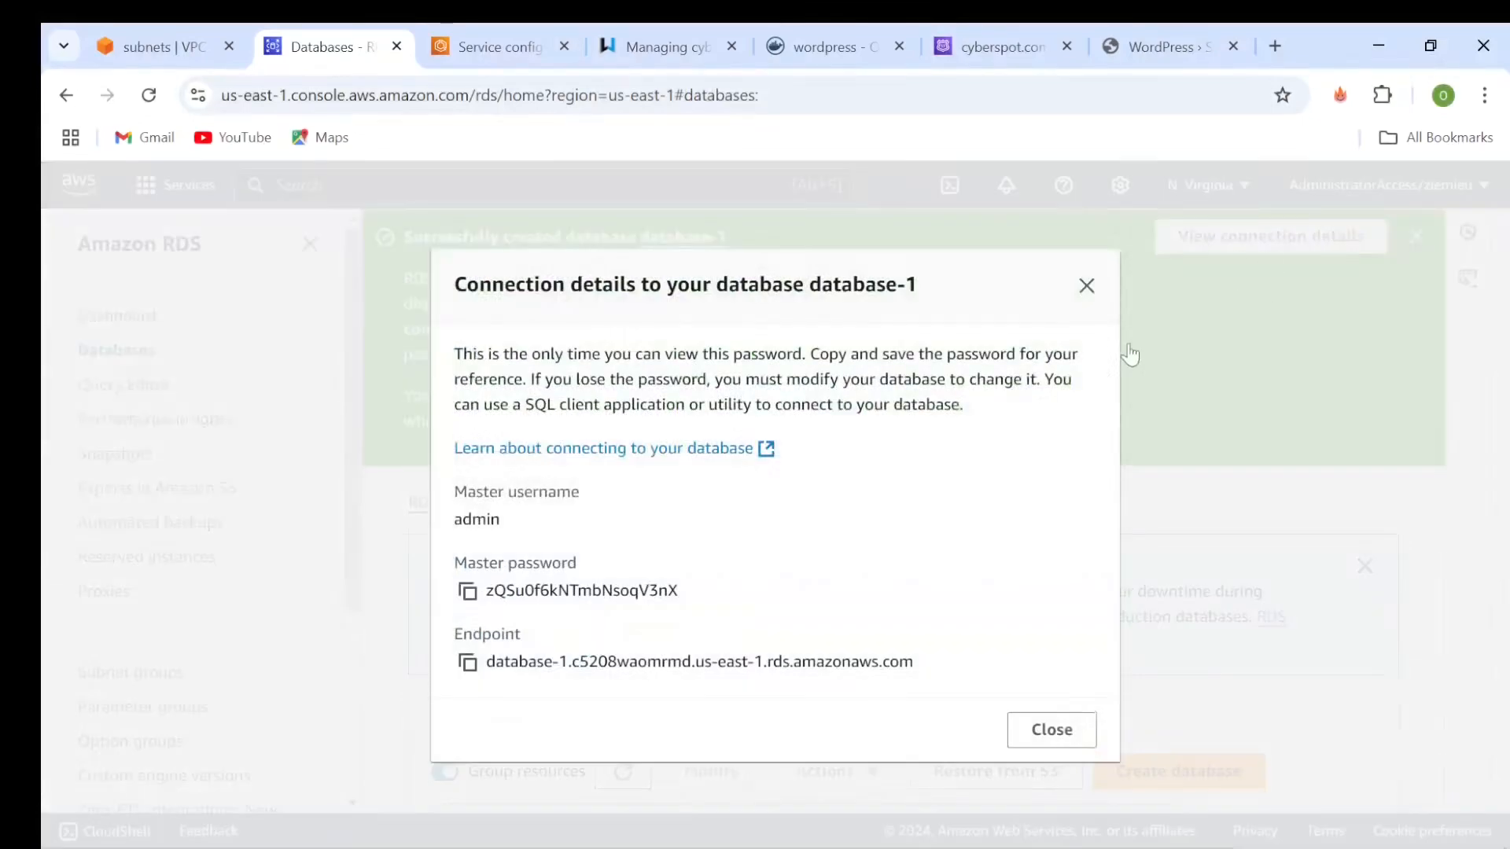
pyautogui.click(467, 664)
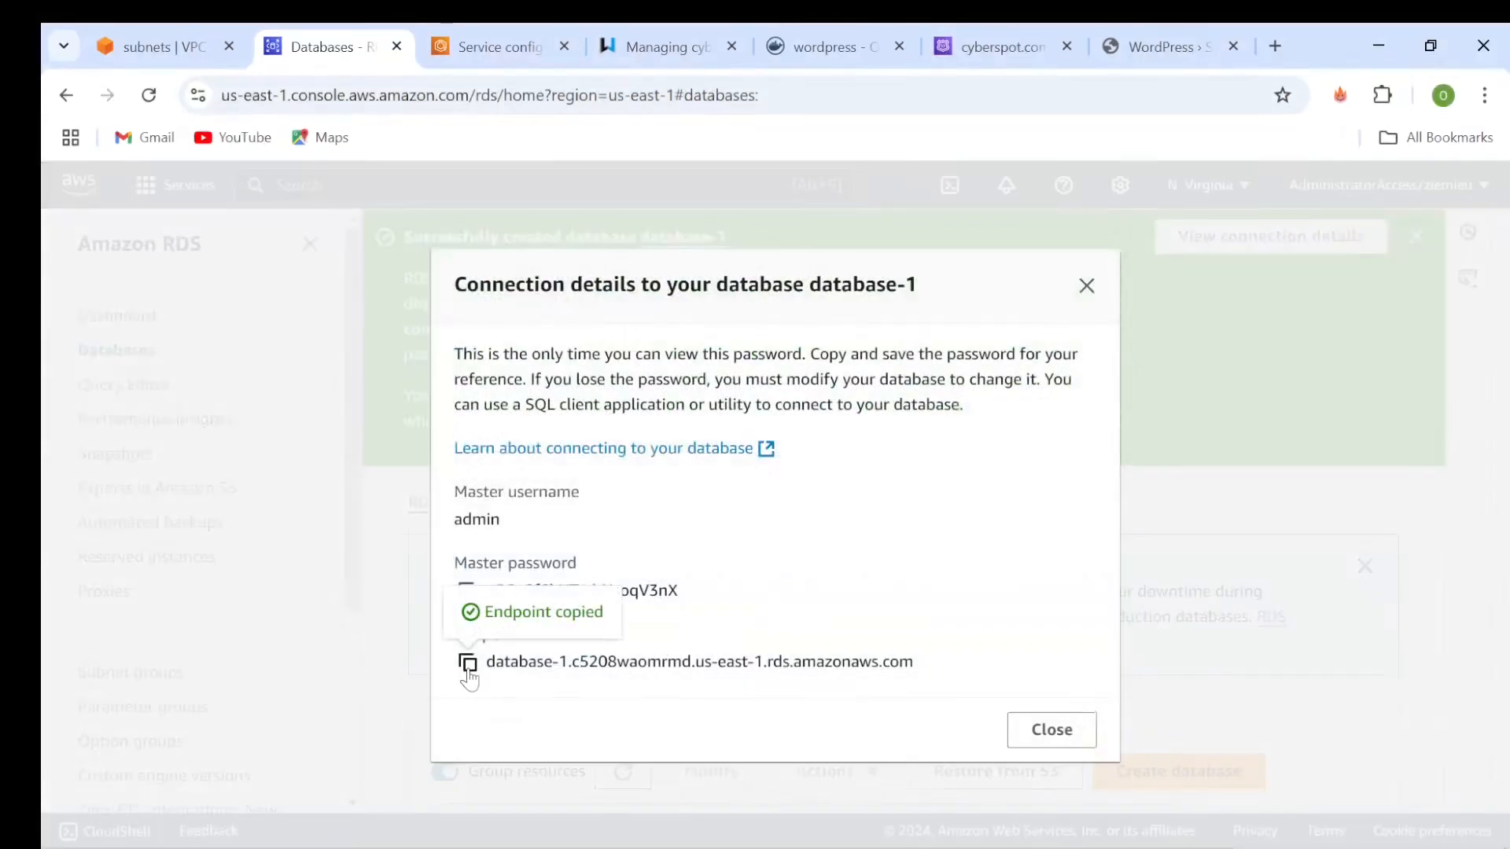
pyautogui.click(1153, 823)
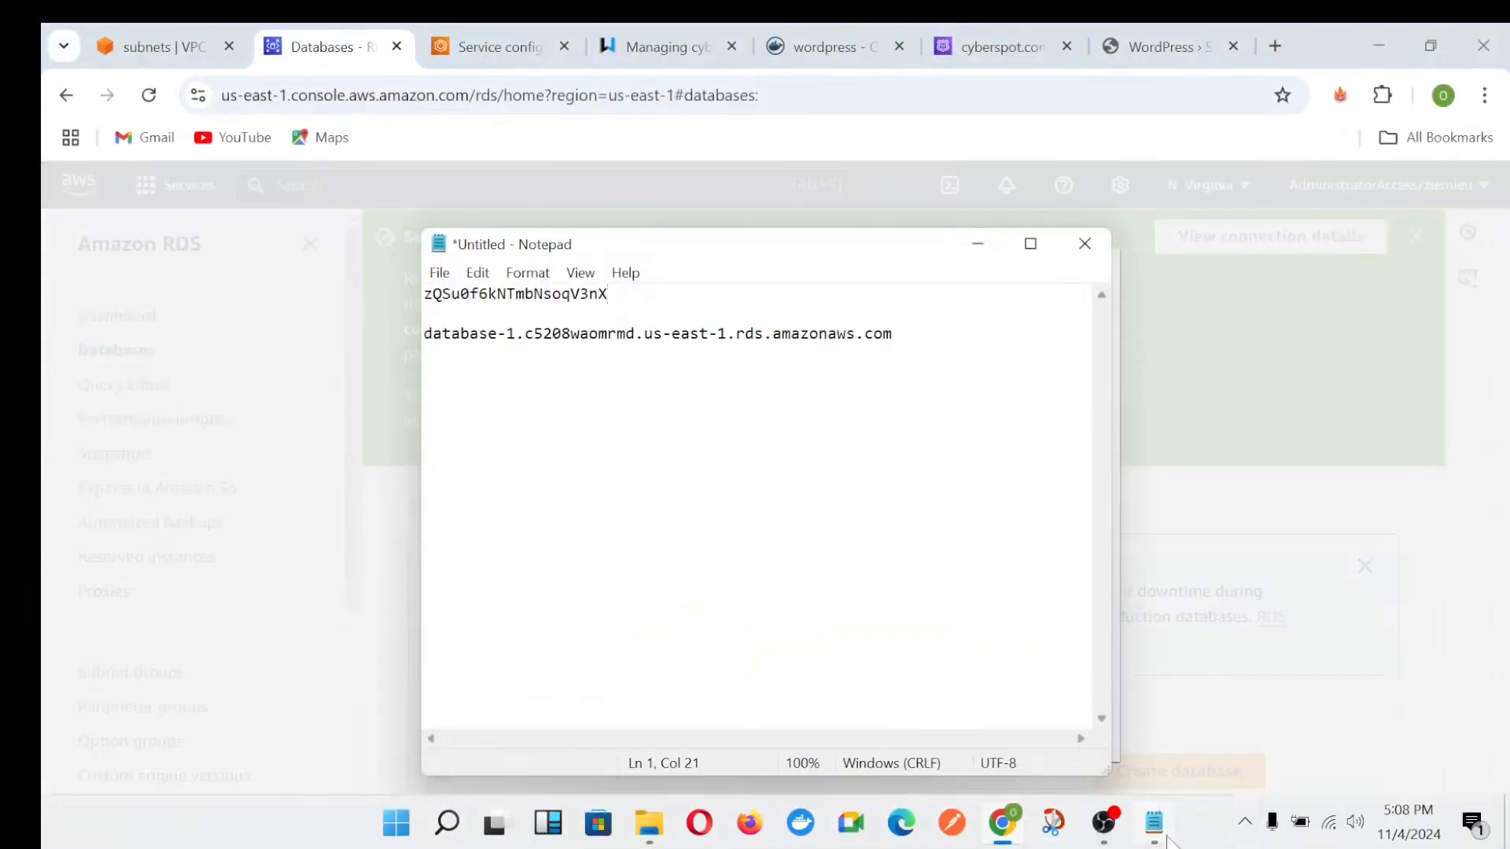
pyautogui.moveTo(894, 333); pyautogui.dragTo(414, 338)
pyautogui.hotkey('ctrl', 'v')
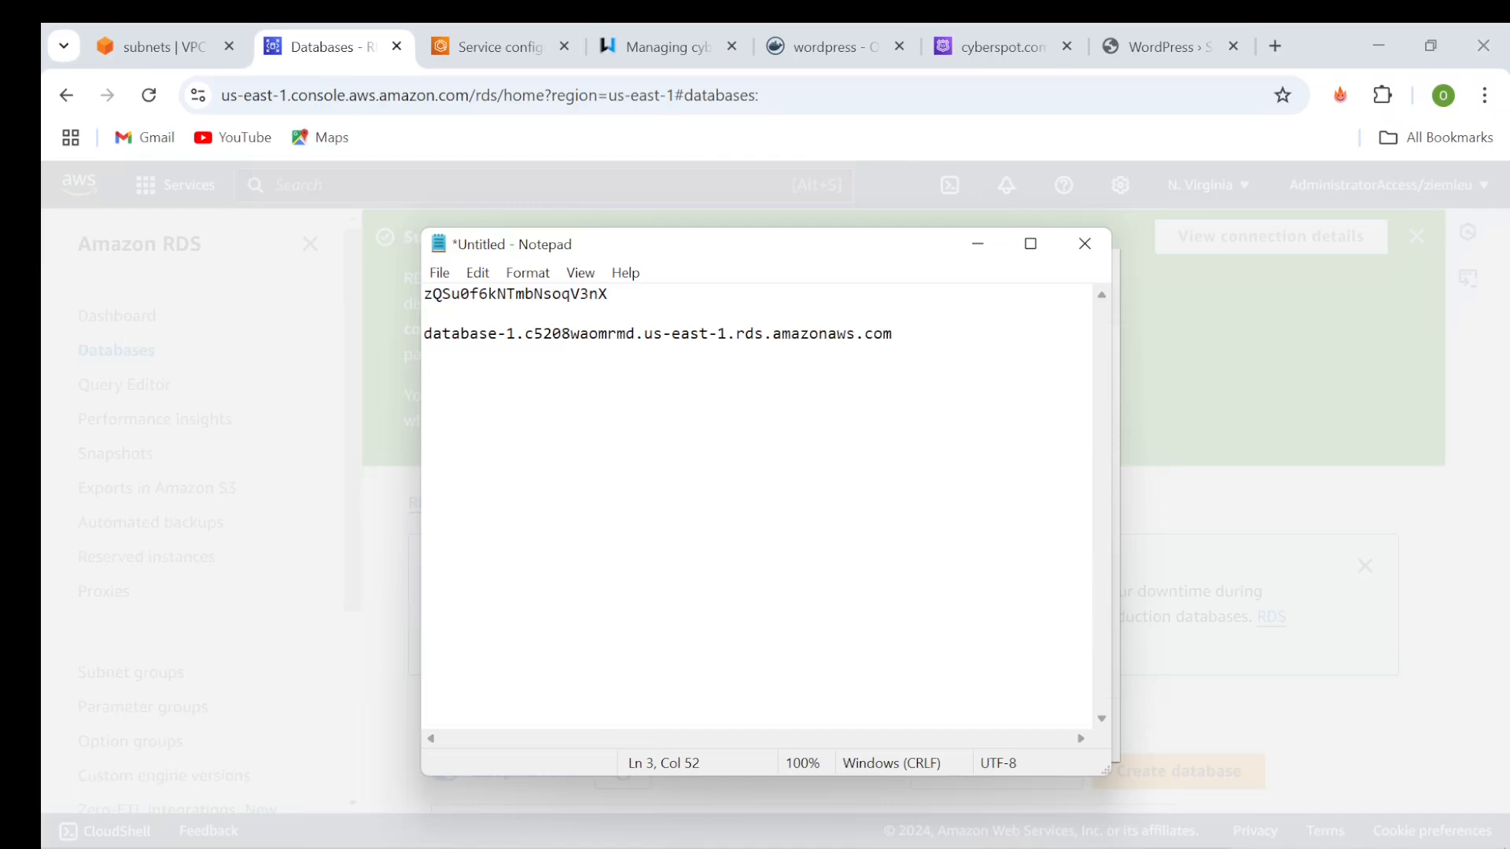
pyautogui.click(981, 244)
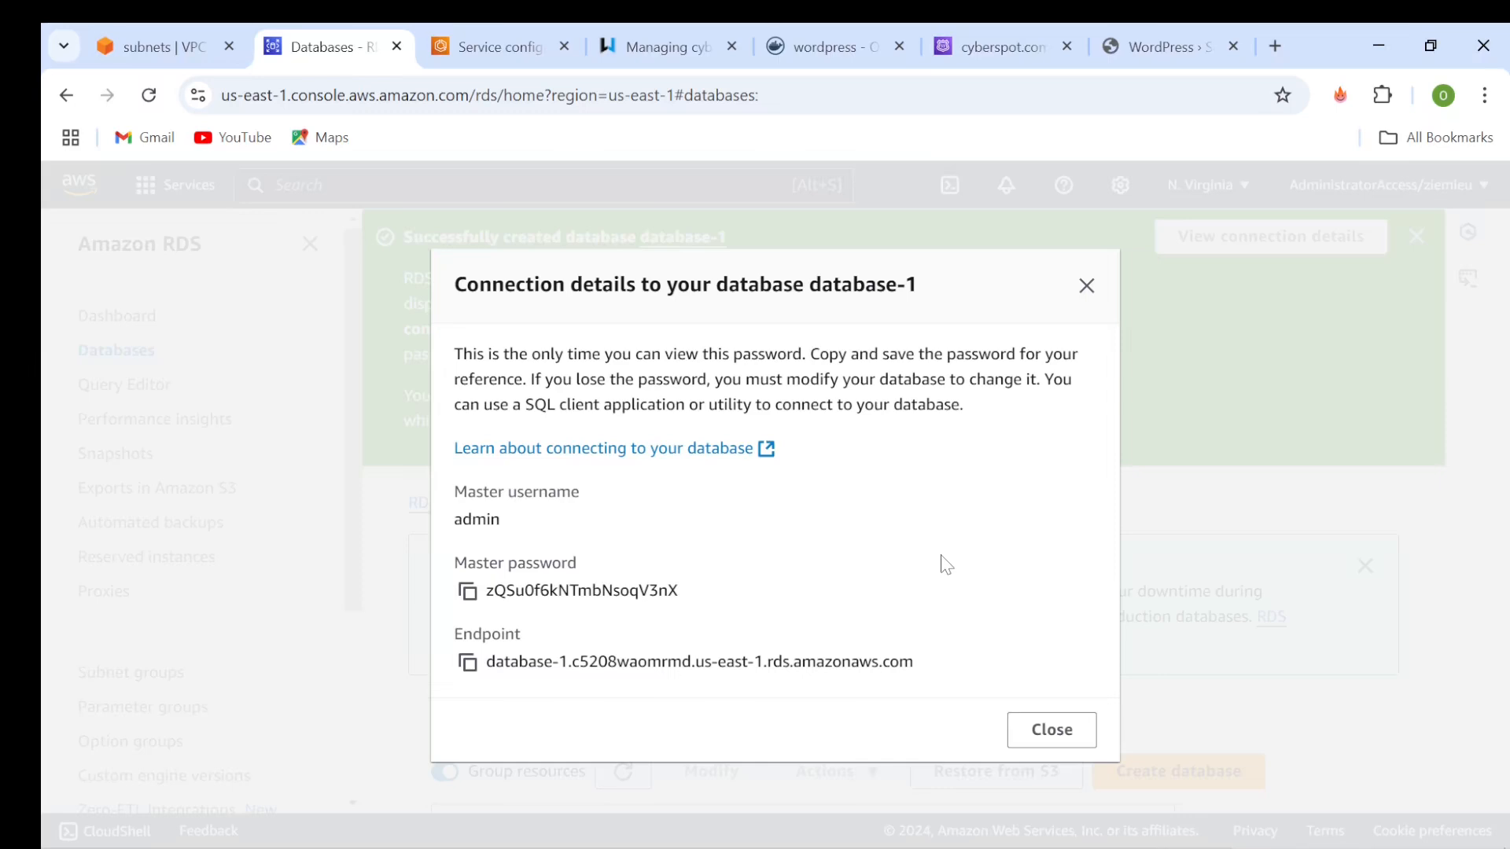
pyautogui.click(1052, 728)
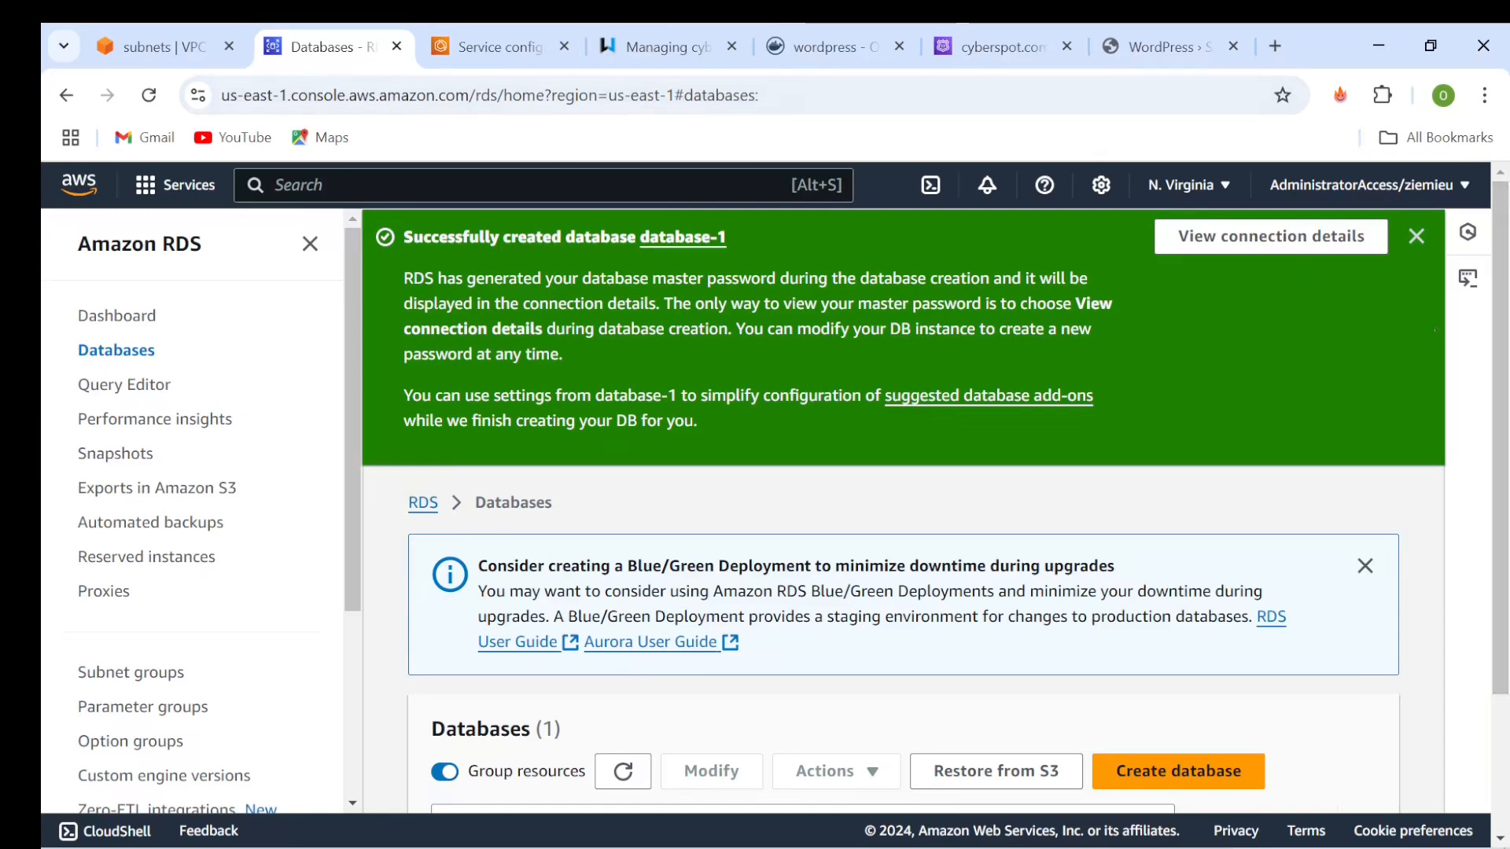
# Go to ECS Task definitions and open revision 1 of csn-task-td
pyautogui.click(485, 50)
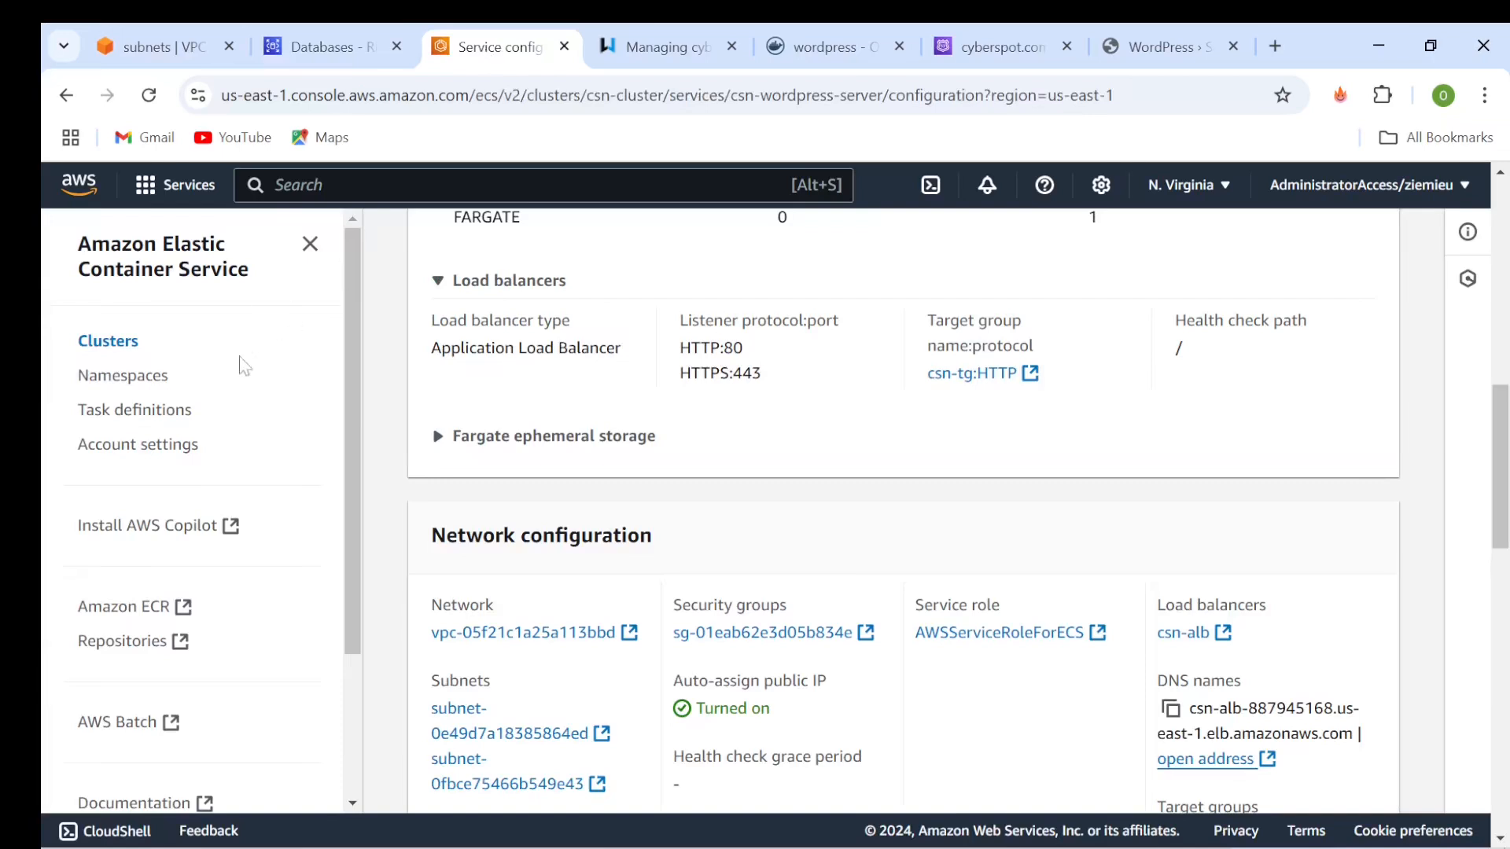
pyautogui.click(141, 420)
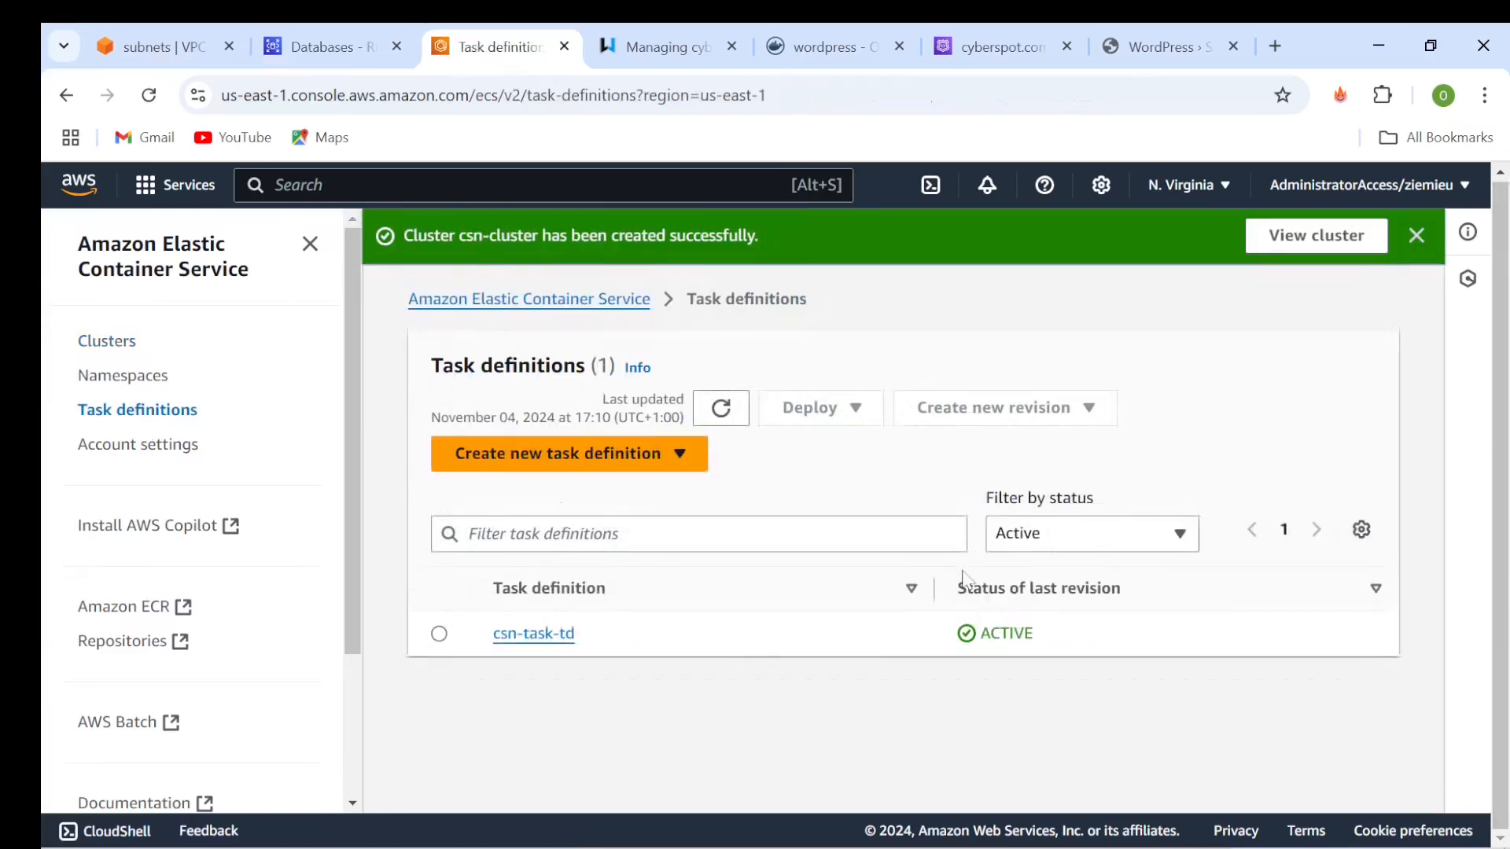
pyautogui.click(517, 639)
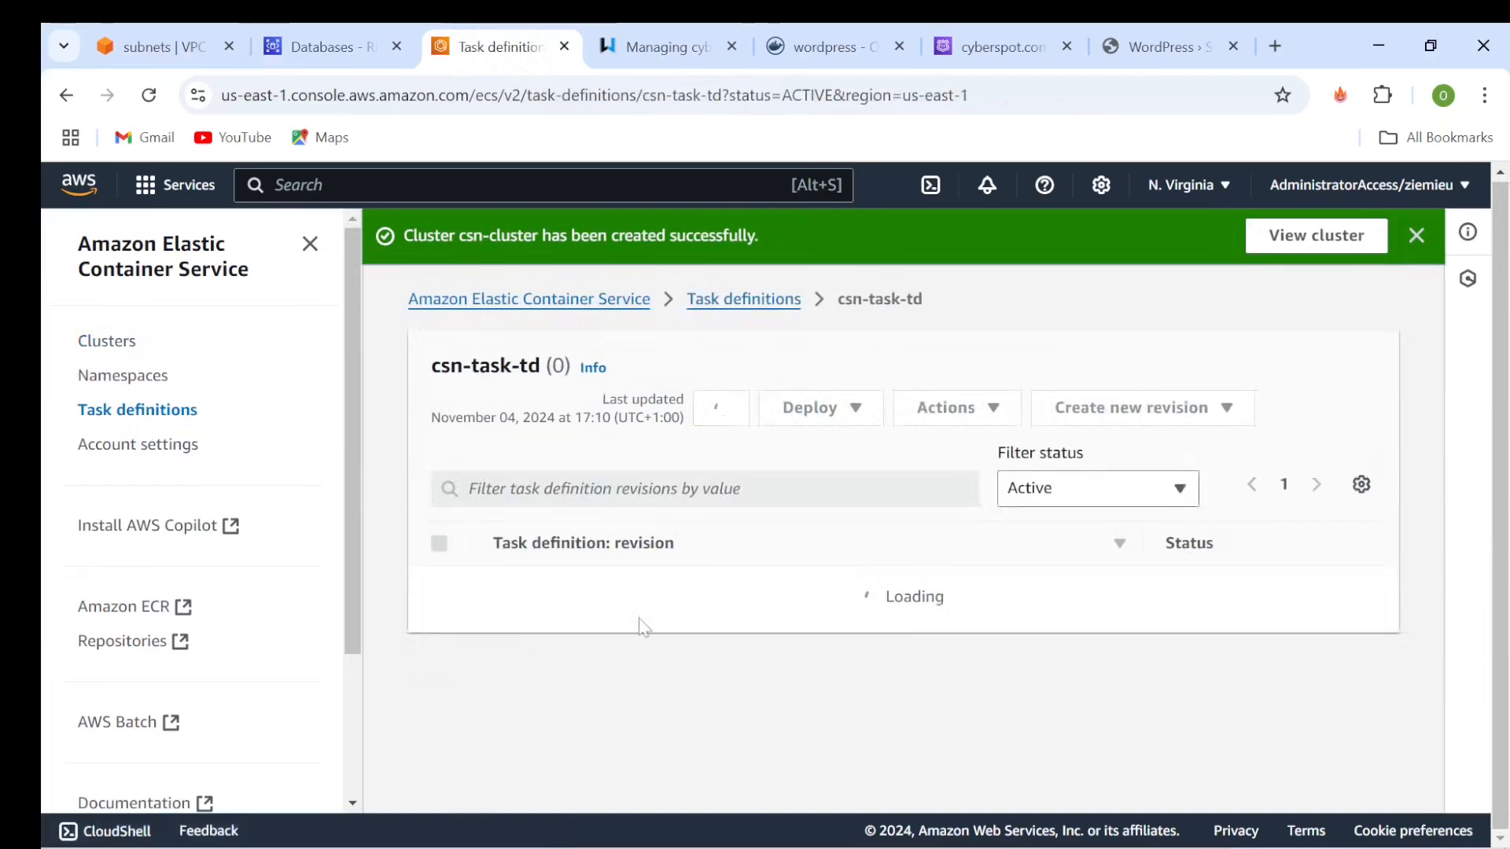
pyautogui.click(513, 599)
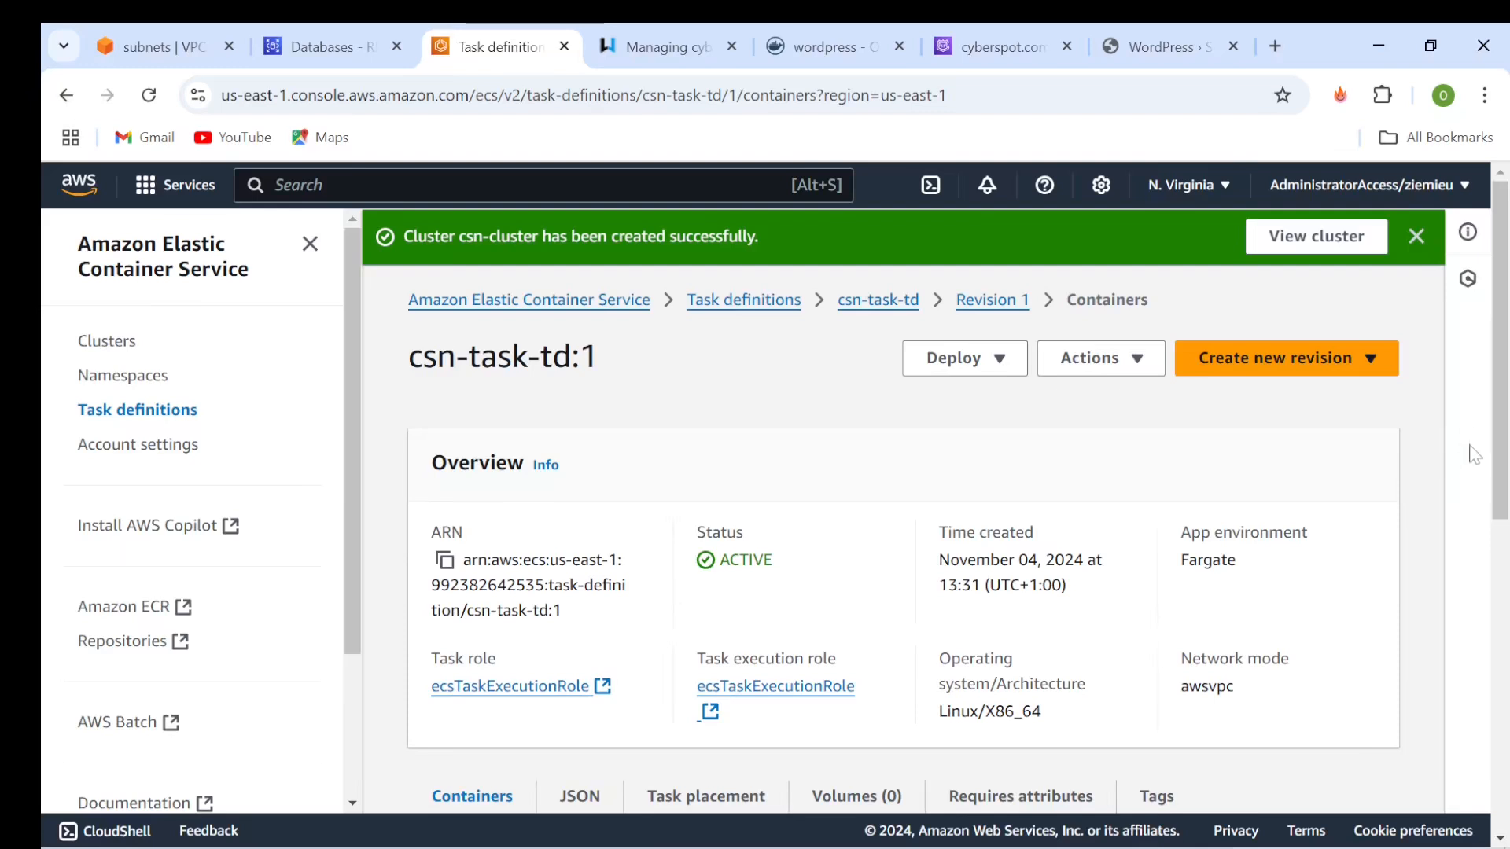
pyautogui.moveTo(1498, 442); pyautogui.dragTo(1498, 446)
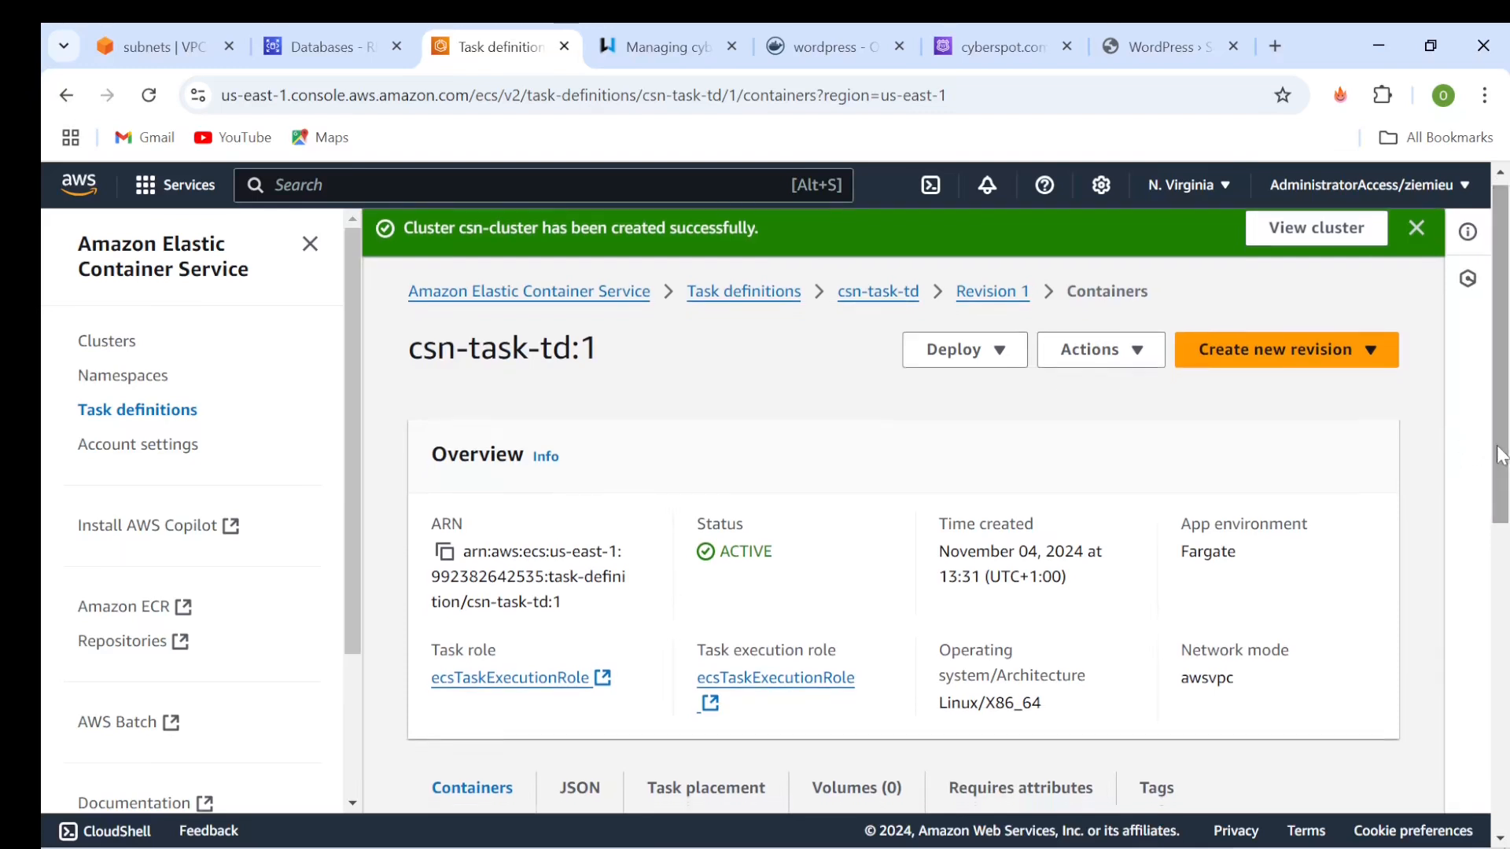
# Create a new revision from csn-task-td:1 and move down to the container's Environment variables section
pyautogui.click(1304, 362)
pyautogui.click(1248, 395)
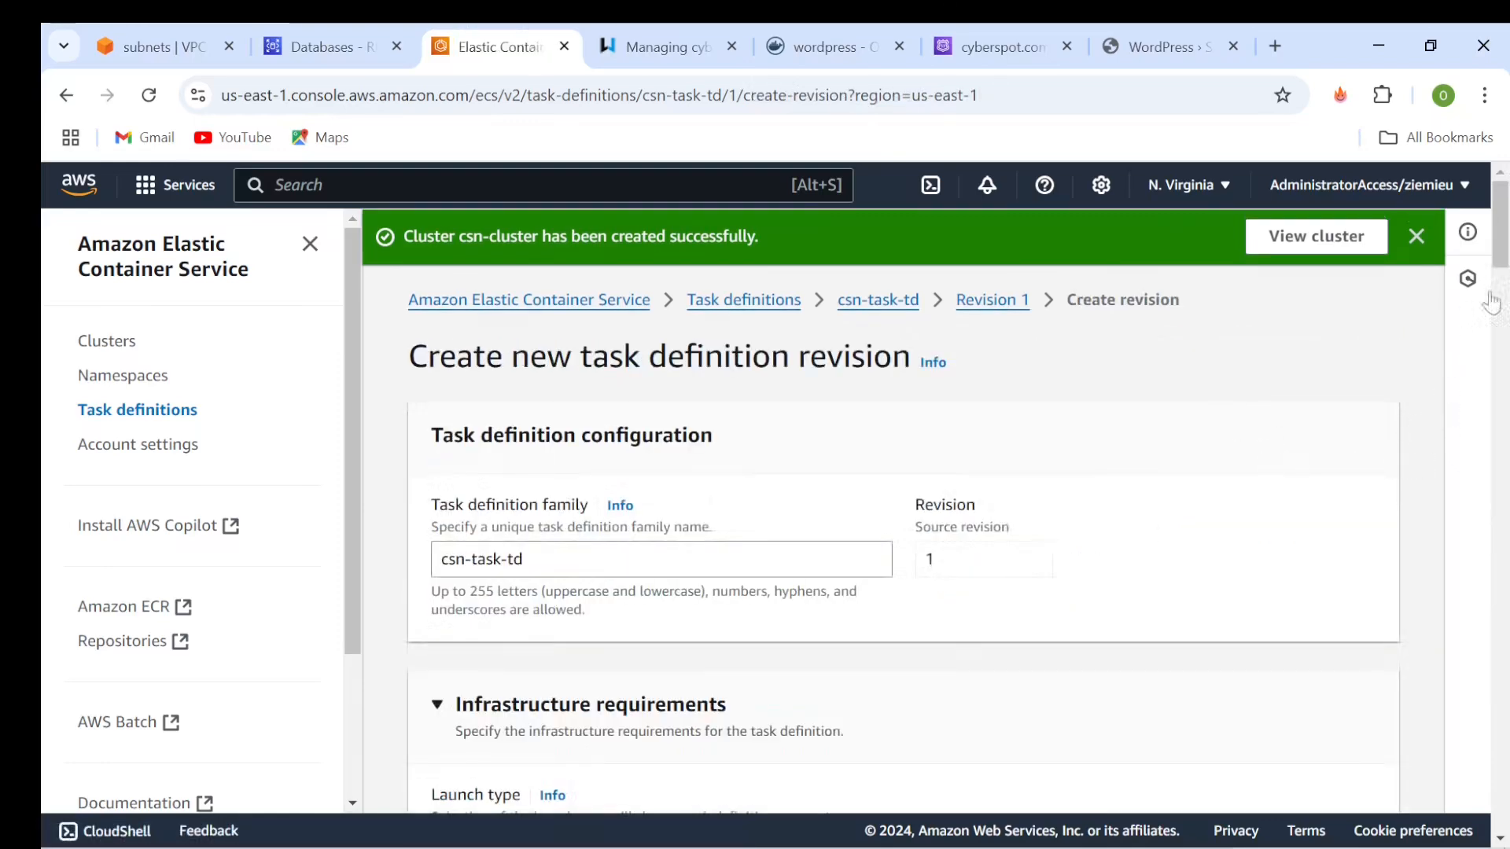
pyautogui.scroll(-3, 1490, 301)
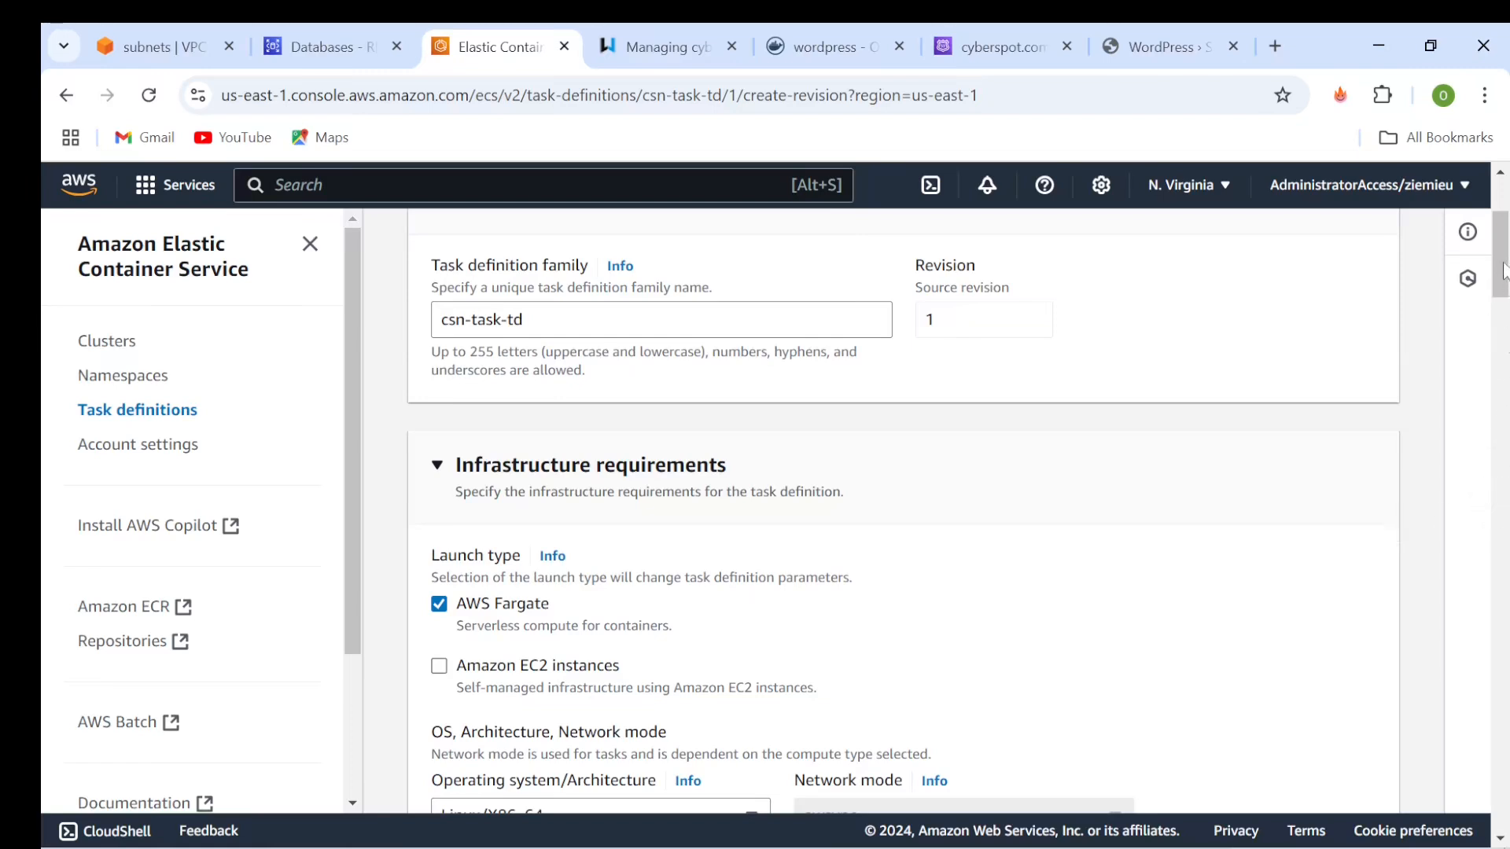
pyautogui.scroll(-1, 1503, 282)
pyautogui.moveTo(1503, 281); pyautogui.dragTo(1504, 358)
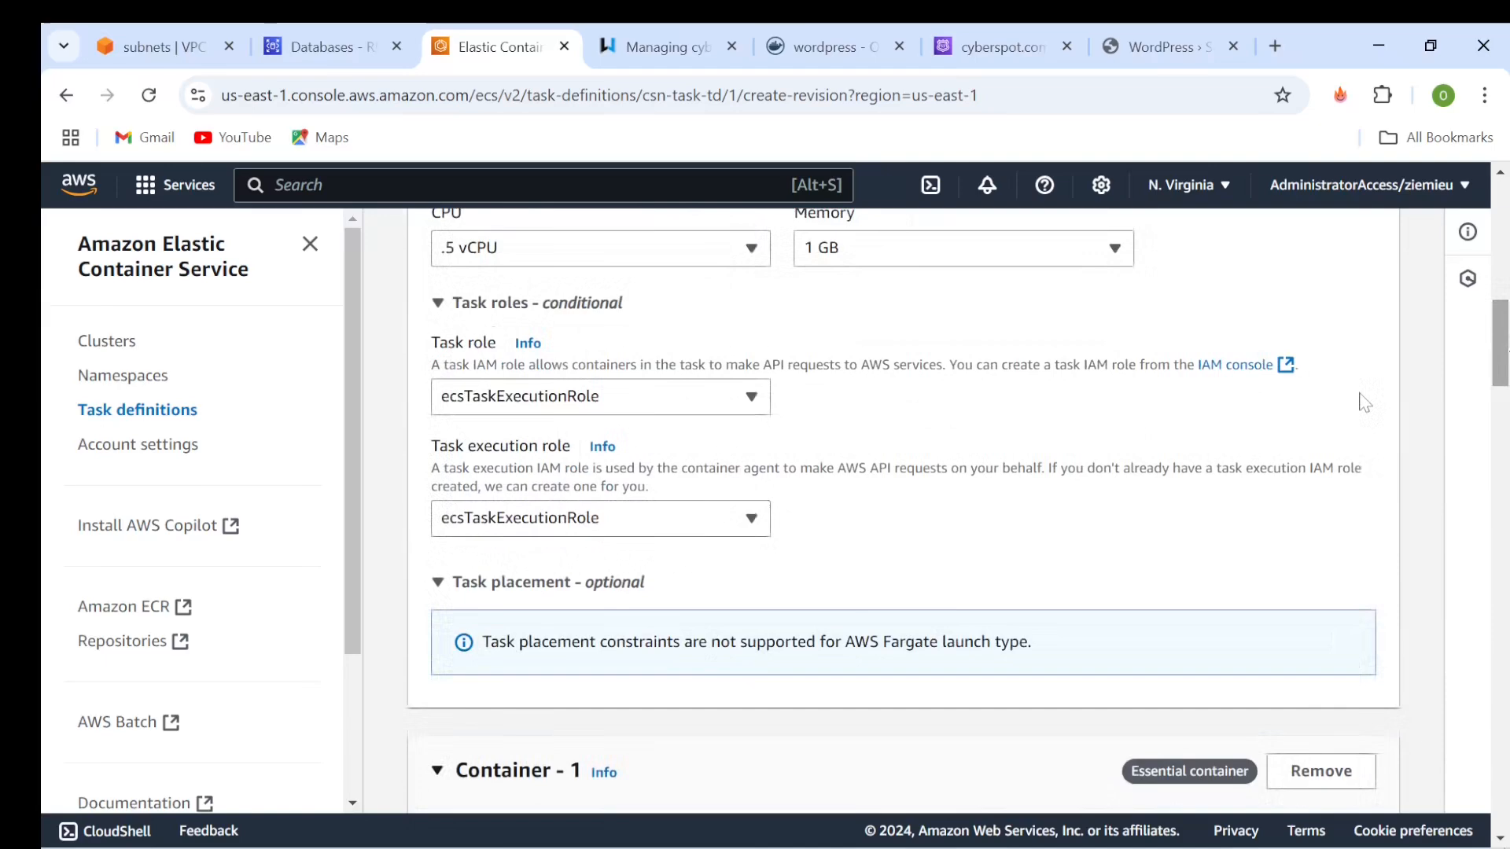
pyautogui.moveTo(1496, 369); pyautogui.dragTo(1499, 514)
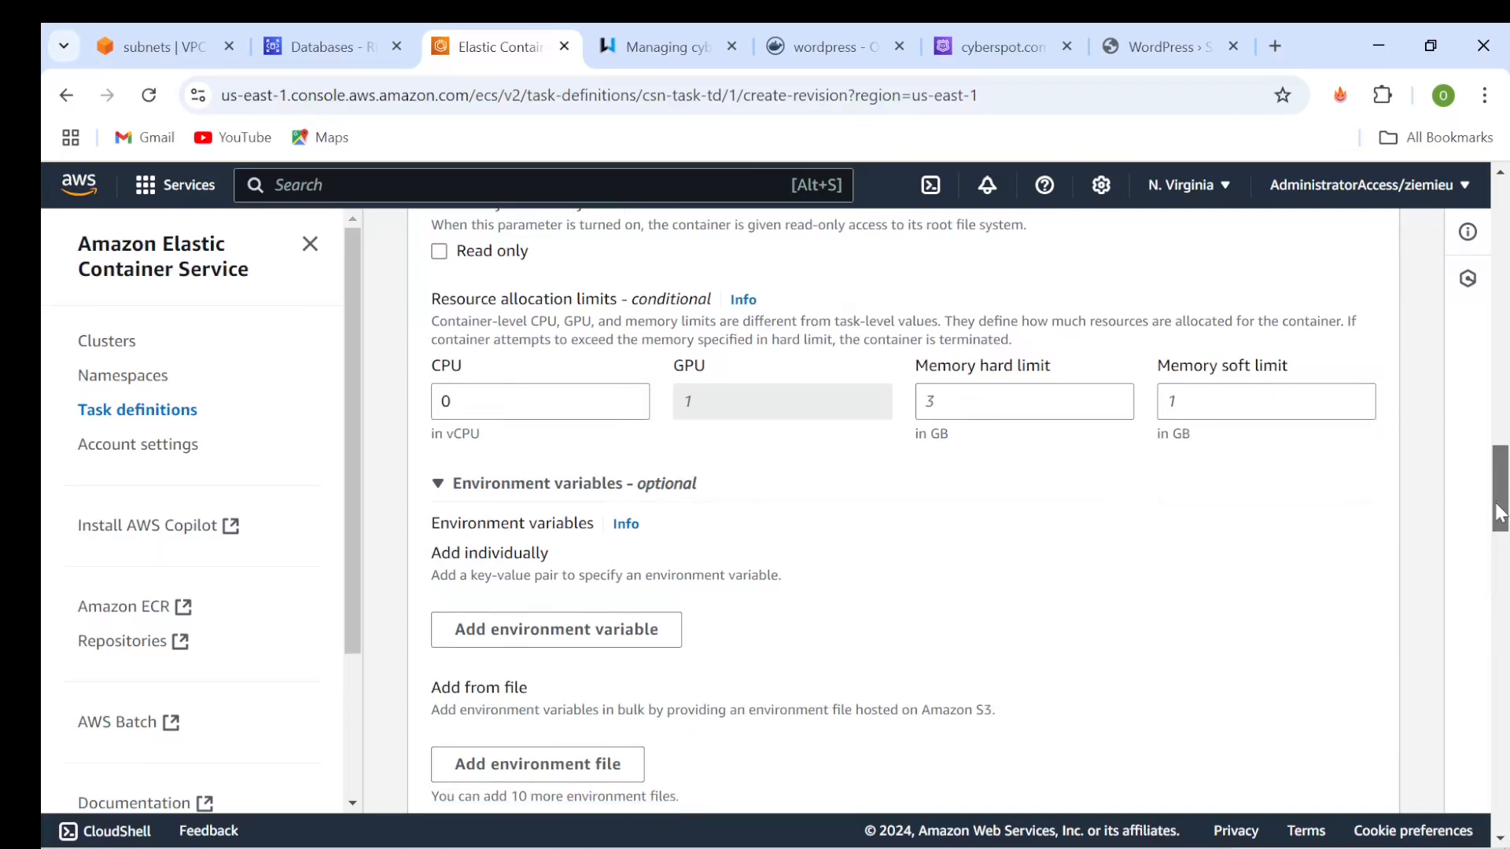
pyautogui.scroll(-2, 1499, 514)
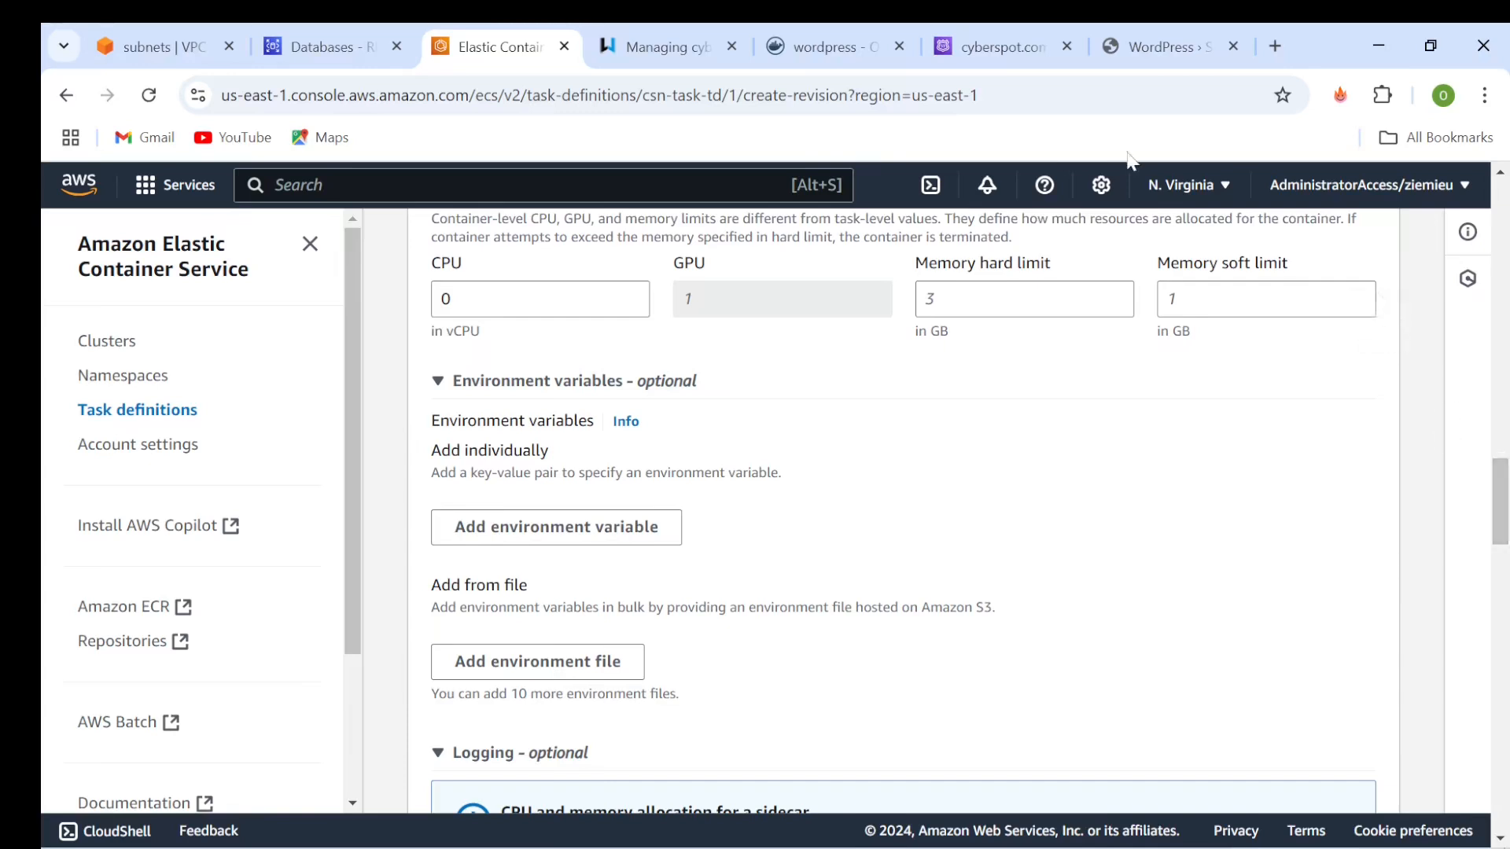
# Add an environment variable keyed WORDPRESS_DB_HOST, copied from the Docker Hub WordPress page
pyautogui.click(836, 52)
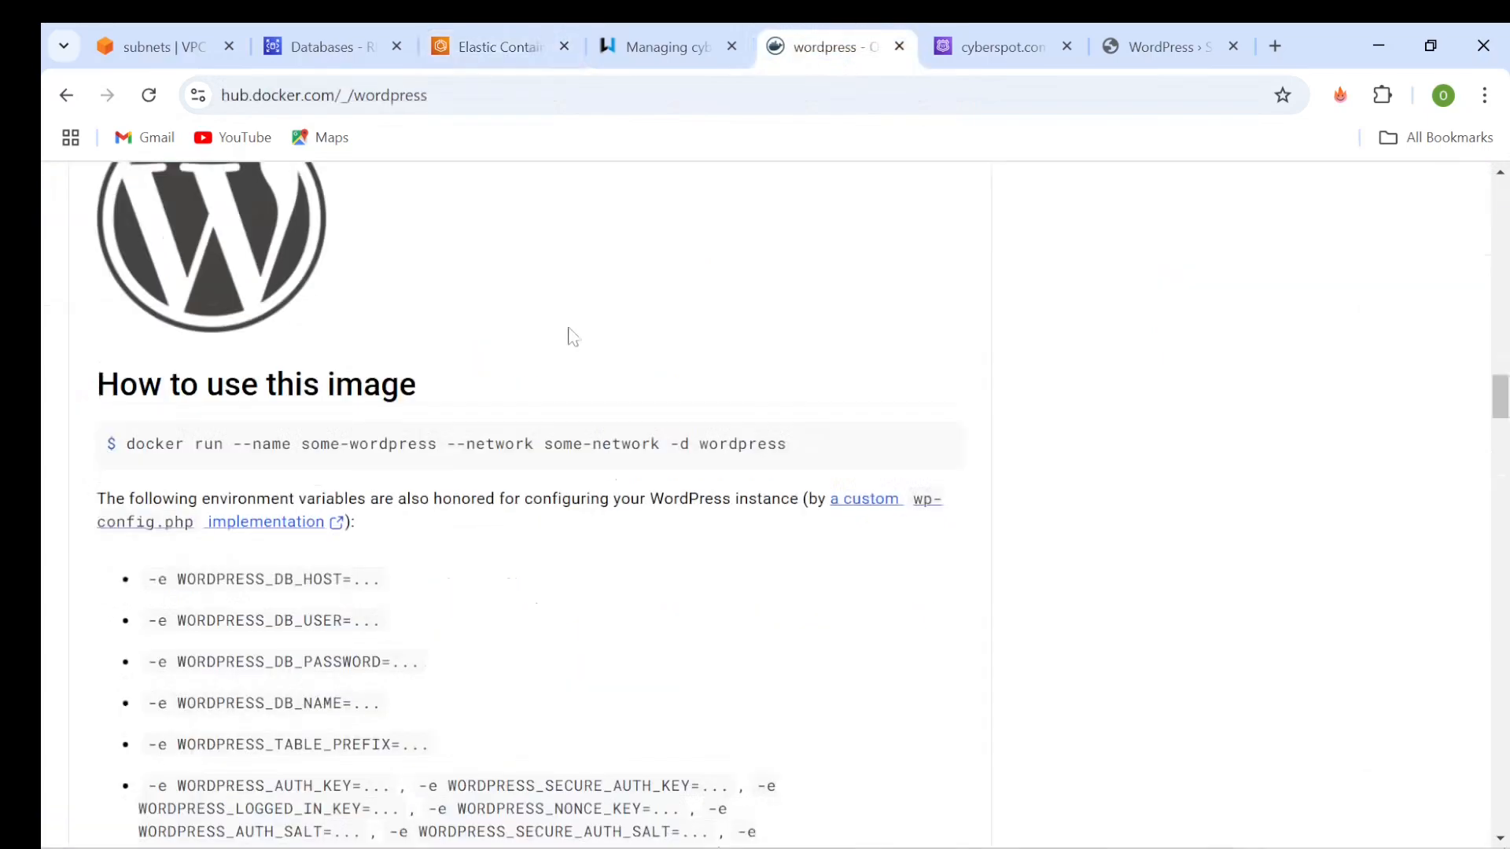
pyautogui.moveTo(1501, 397)
pyautogui.mouseDown()
pyautogui.moveTo(1503, 236)
pyautogui.moveTo(1502, 415)
pyautogui.mouseUp()
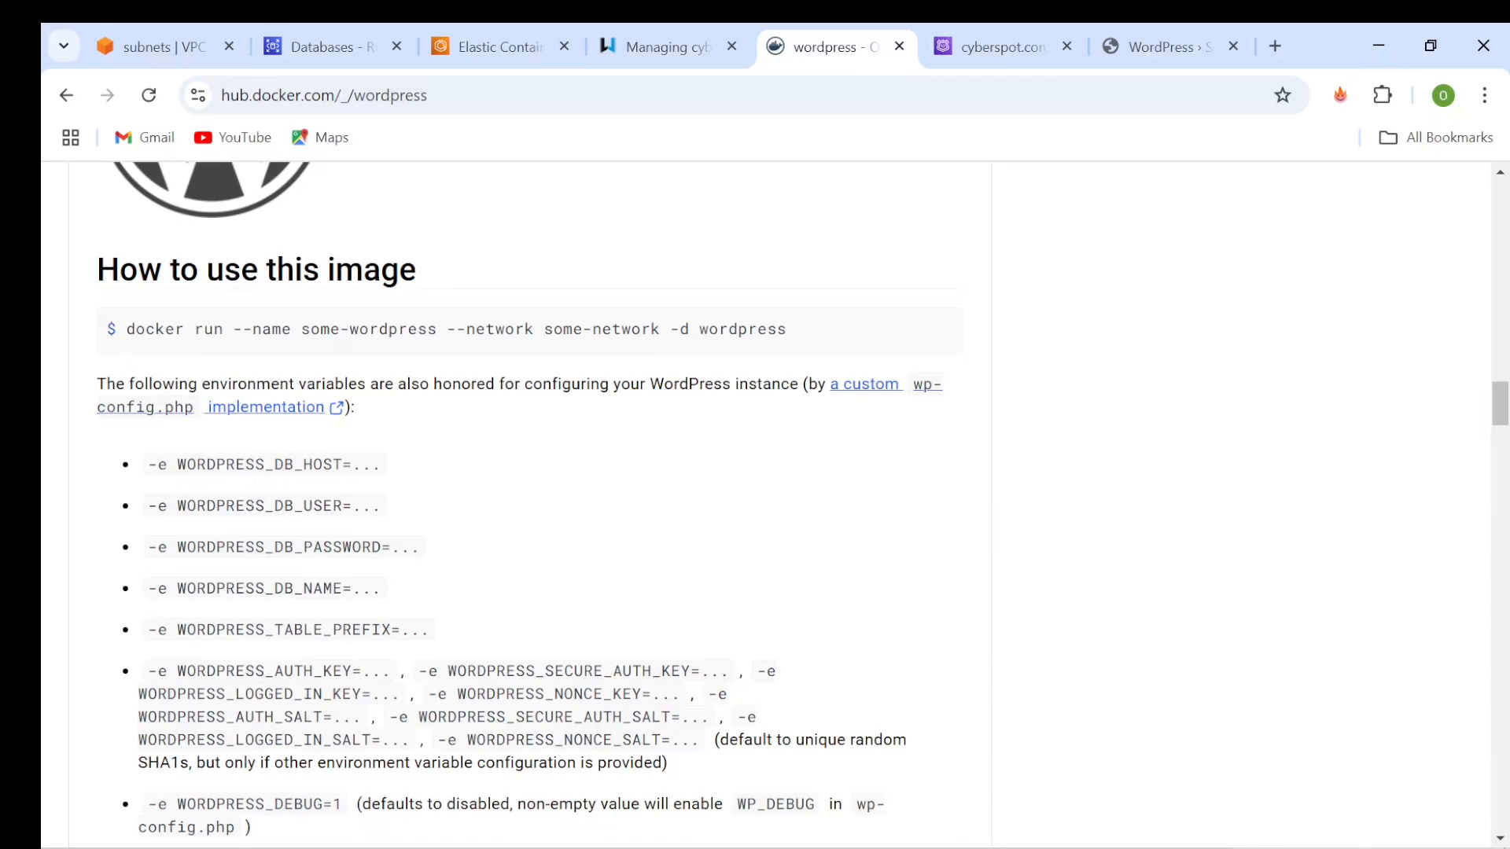
pyautogui.moveTo(177, 464); pyautogui.dragTo(342, 464)
pyautogui.hotkey('ctrl', 'c')
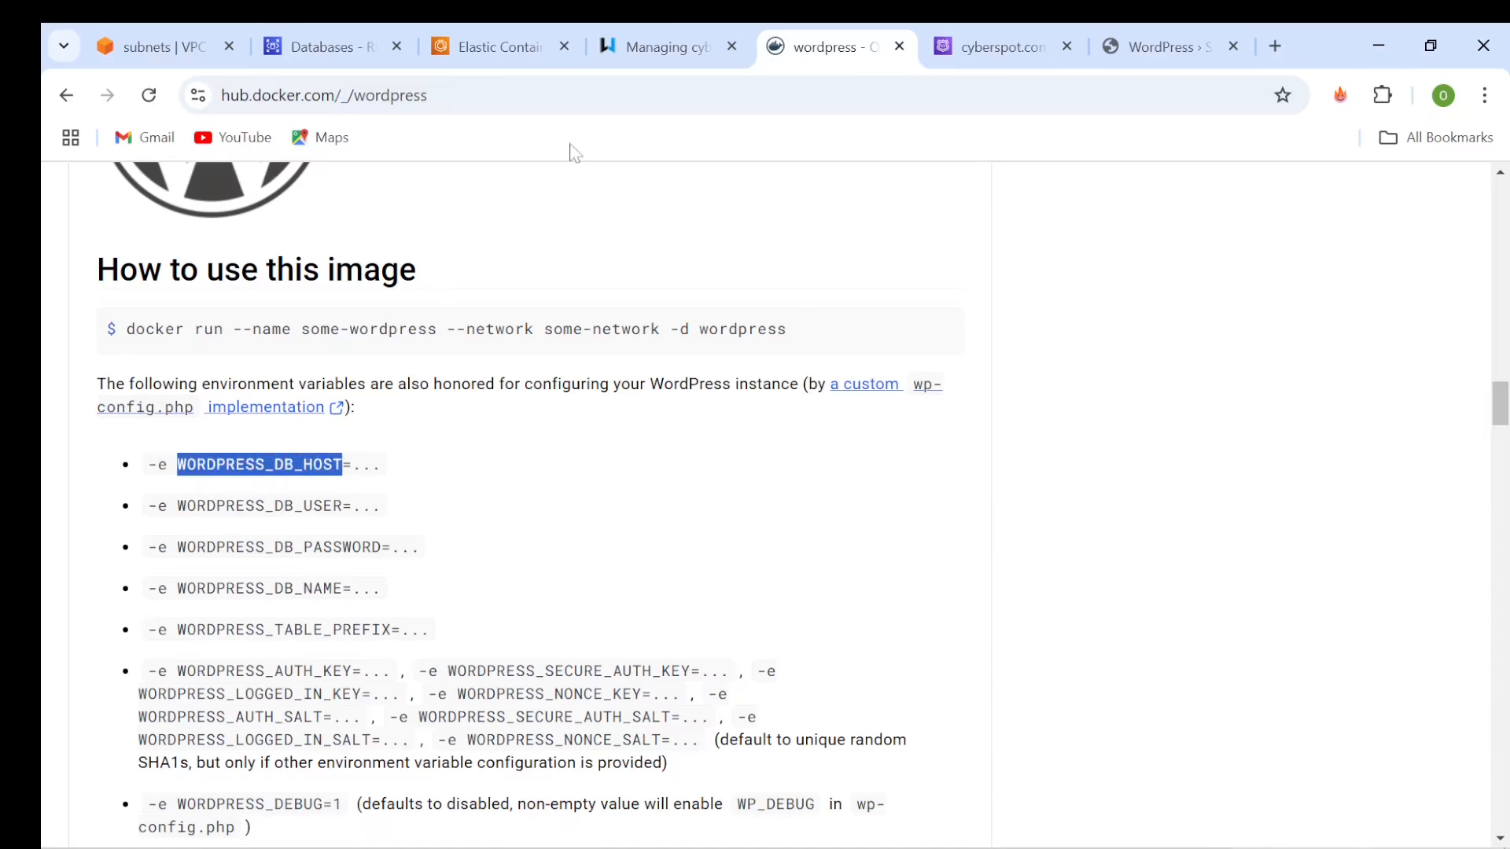
pyautogui.click(493, 47)
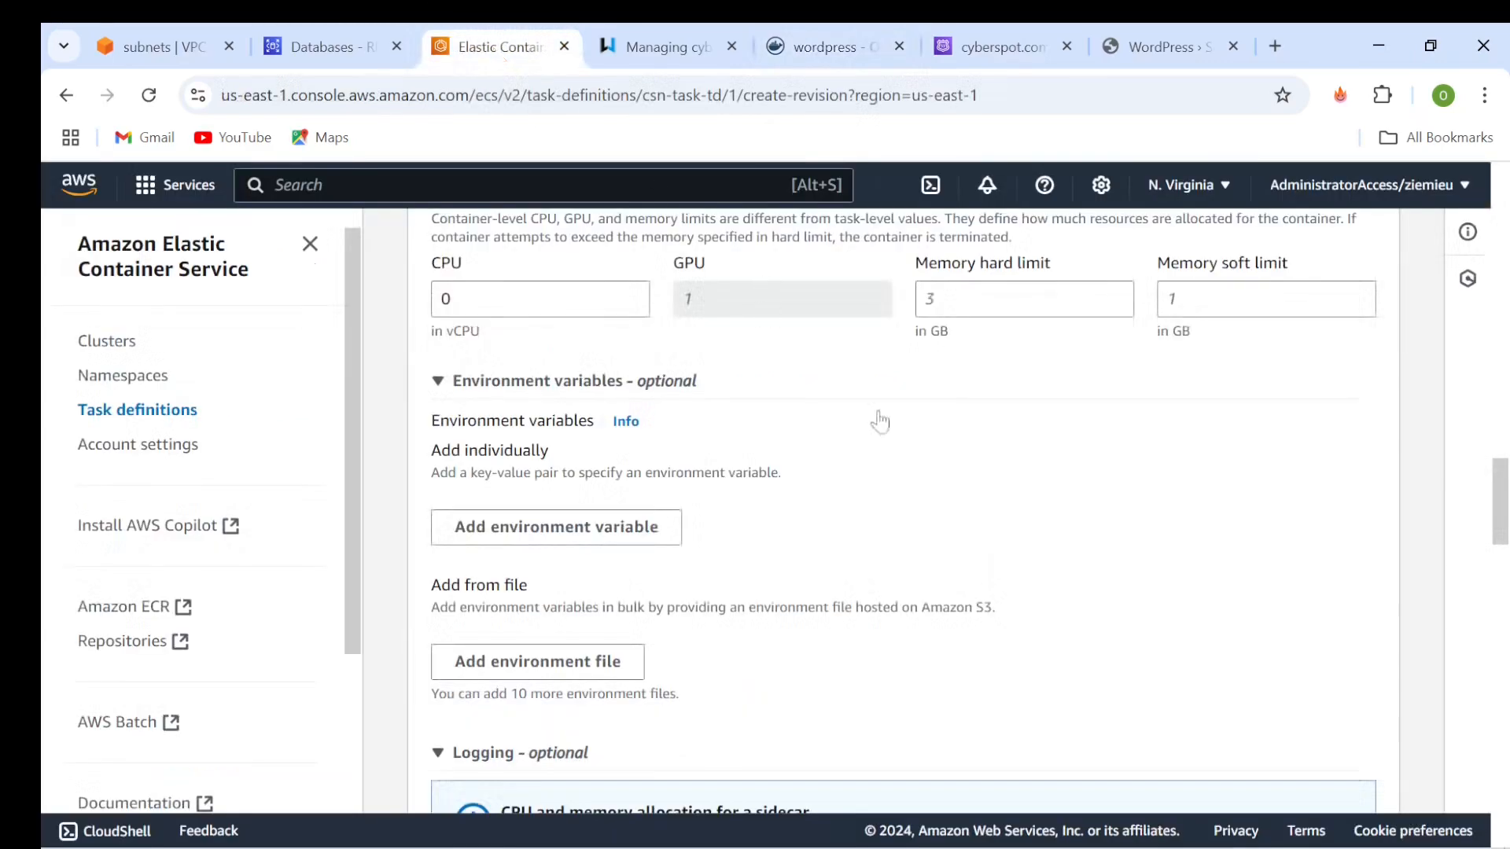
pyautogui.moveTo(1507, 514); pyautogui.dragTo(1506, 496)
pyautogui.scroll(-1, 1506, 495)
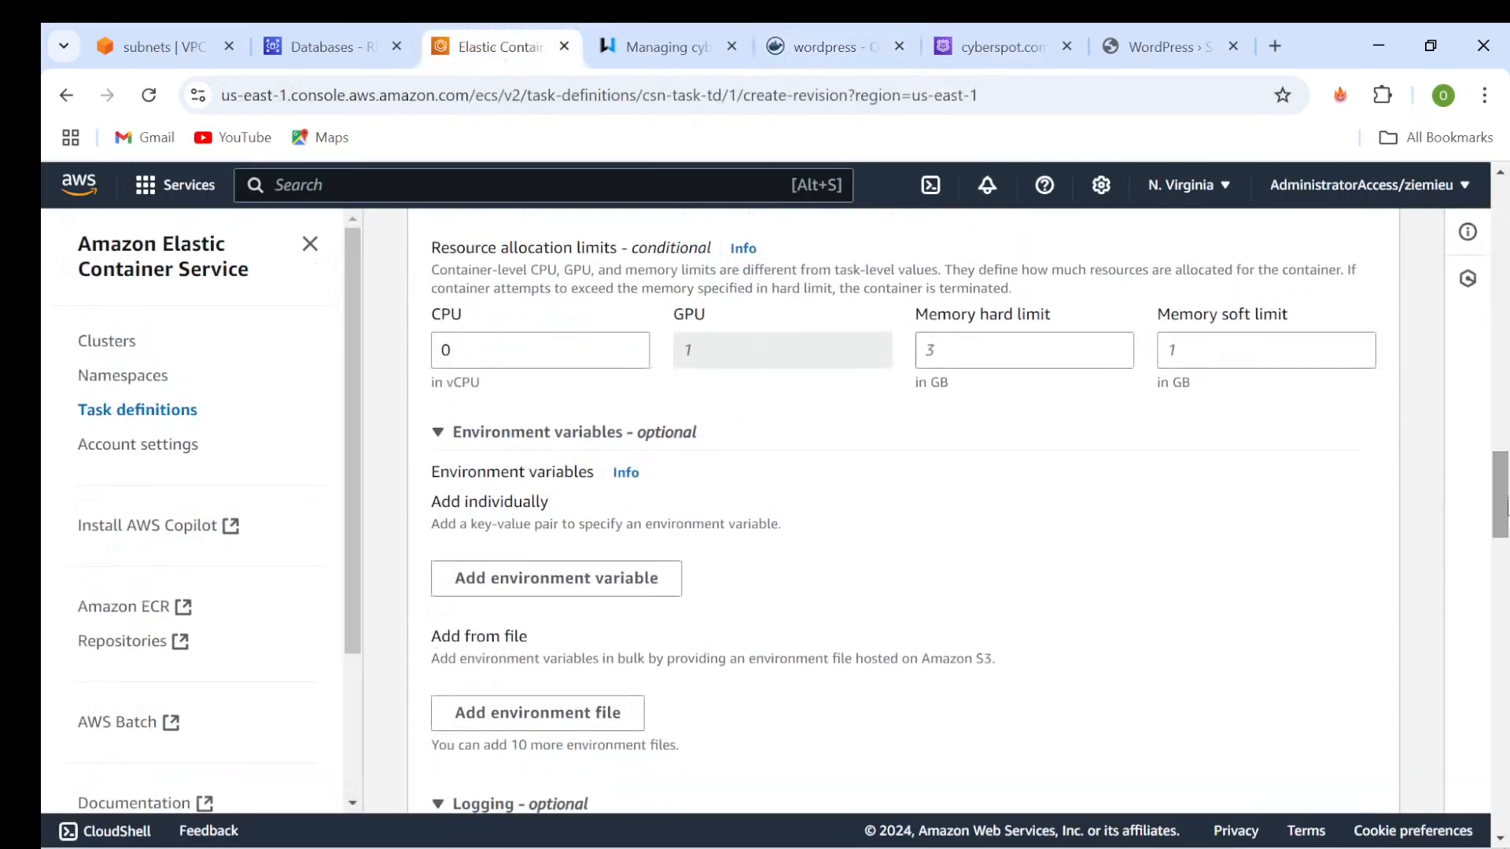
pyautogui.click(554, 582)
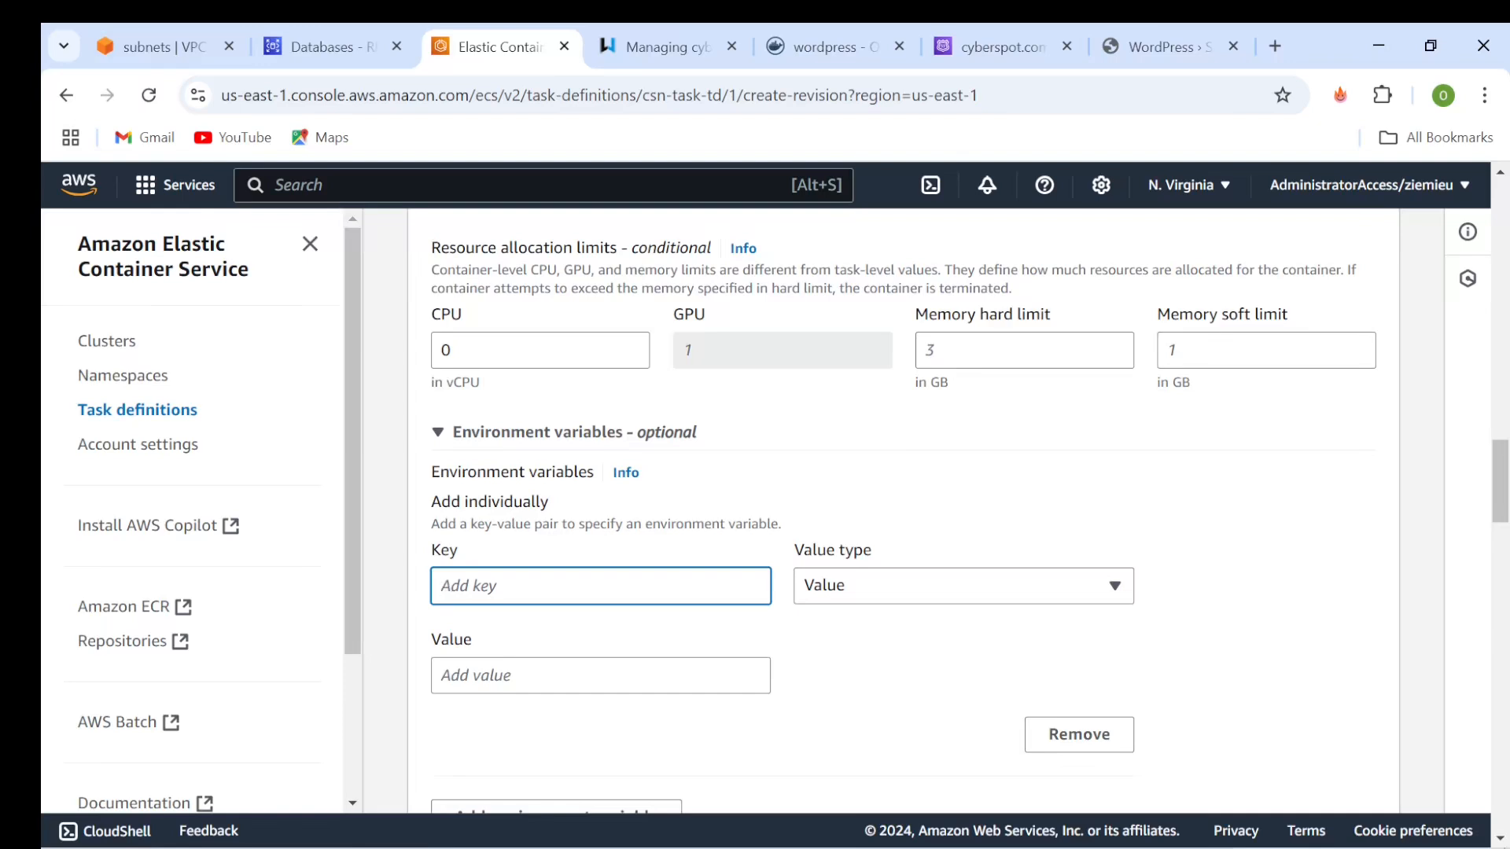
pyautogui.hotkey('ctrl', 'v')
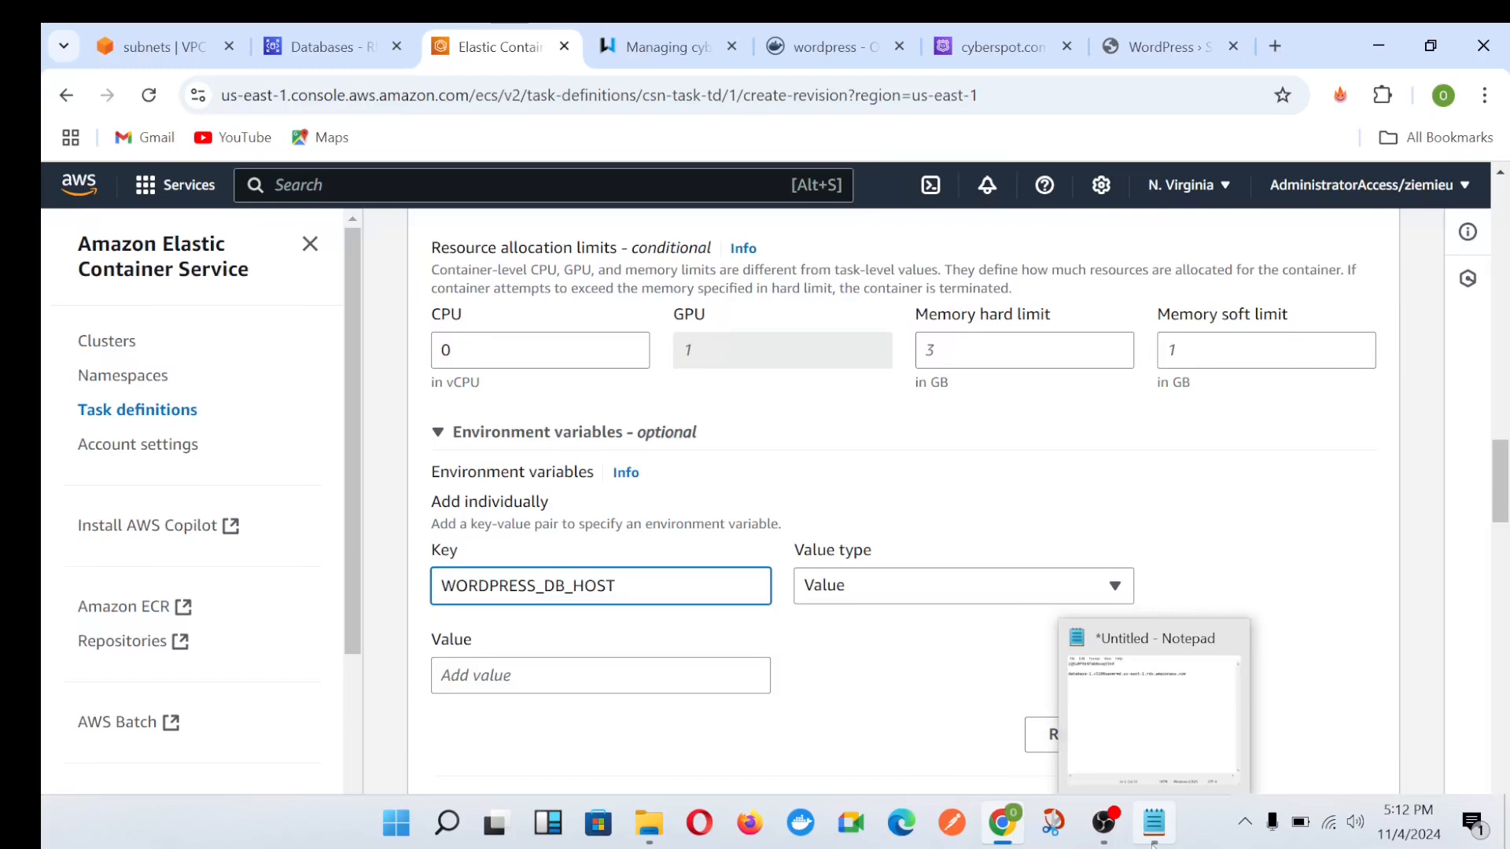
# Set its value to the RDS database endpoint from the notes and add another variable row
pyautogui.click(1153, 844)
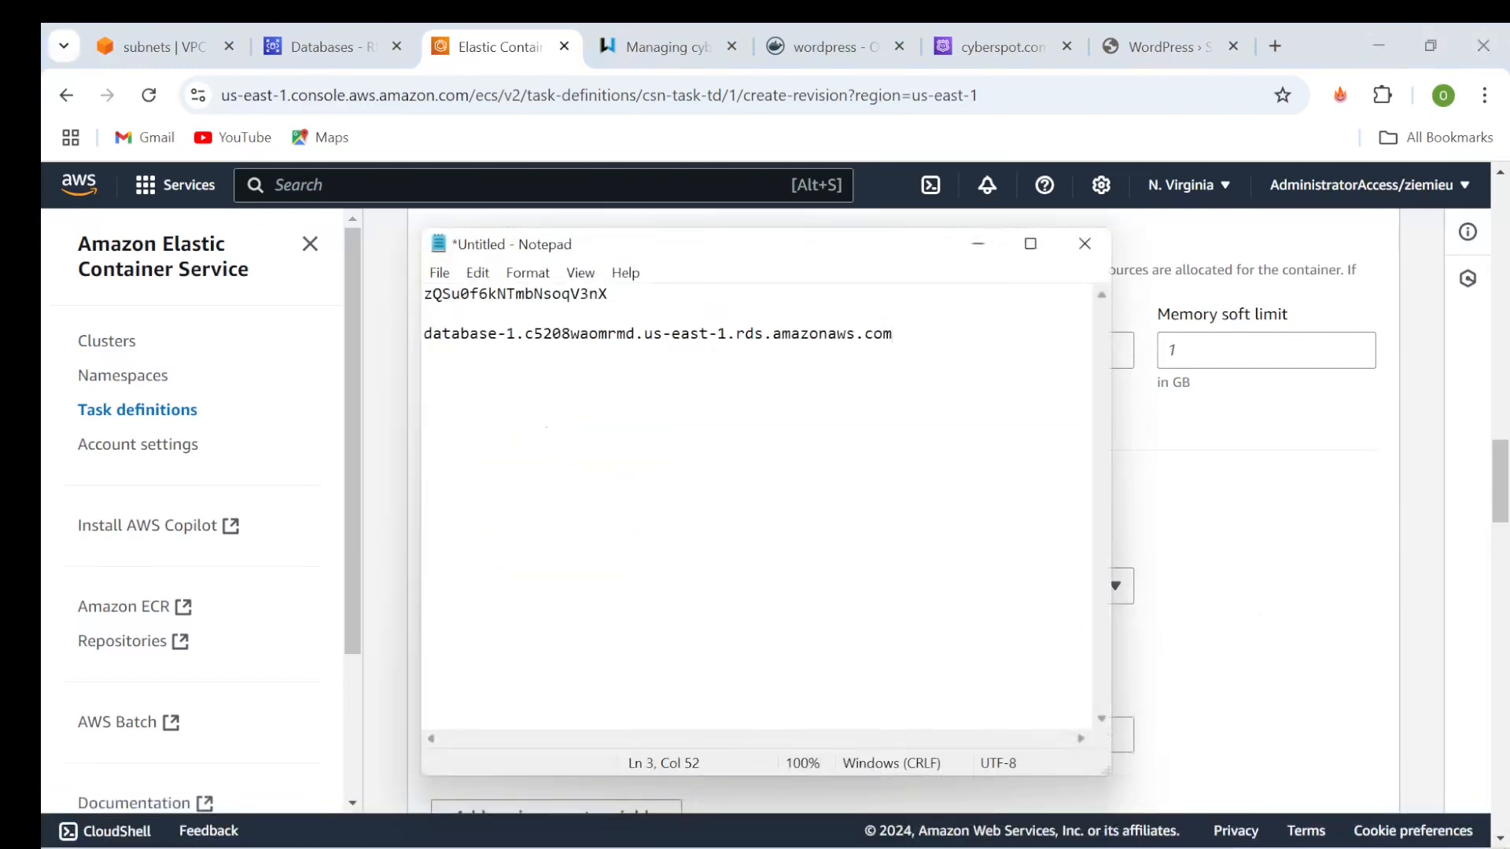
pyautogui.moveTo(893, 337); pyautogui.dragTo(412, 341)
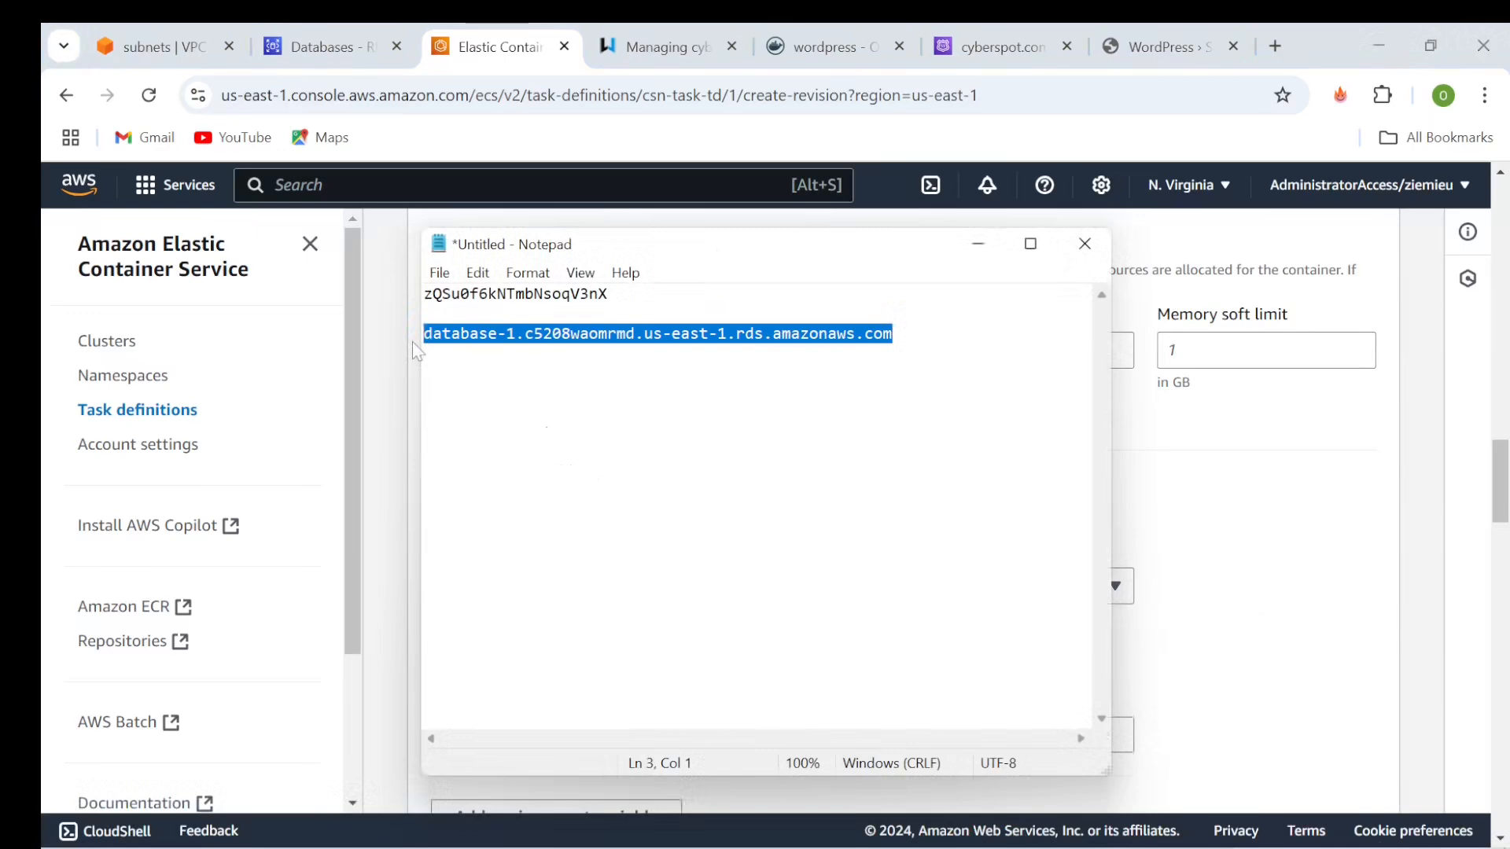
pyautogui.click(1199, 538)
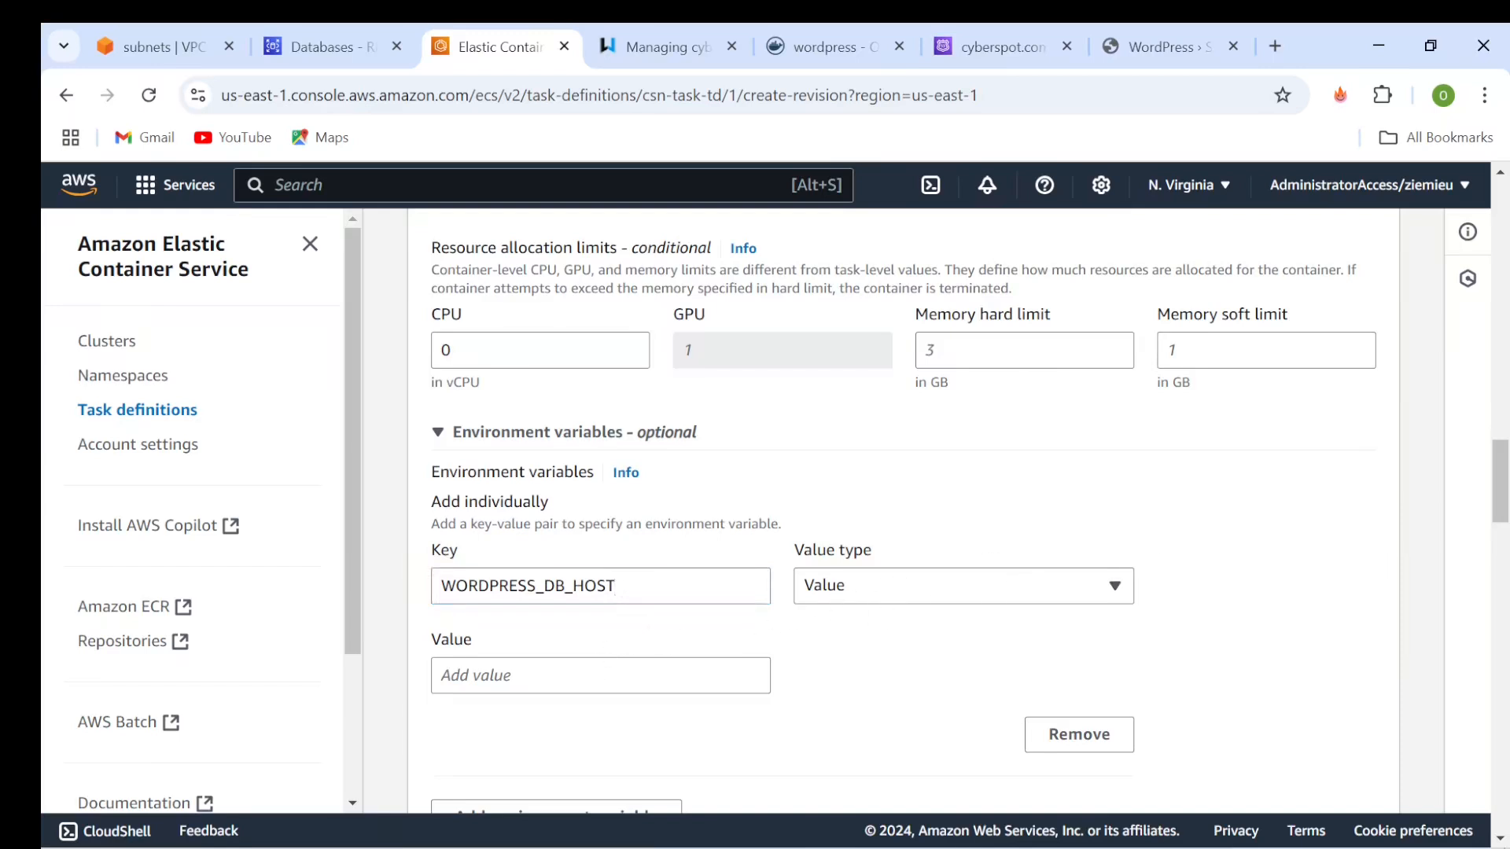
pyautogui.click(550, 676)
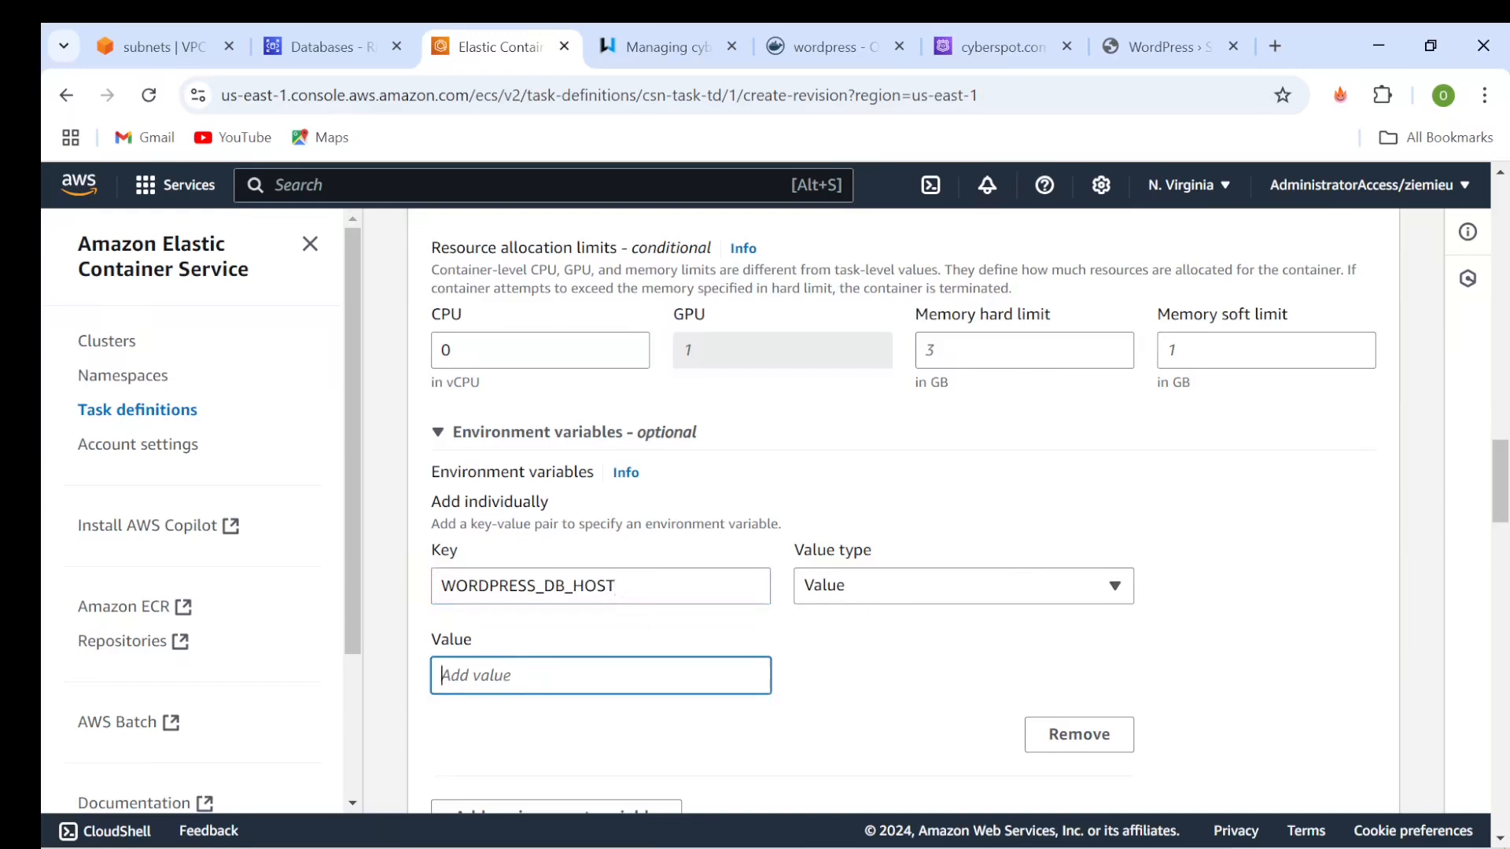
pyautogui.hotkey('ctrl', 'v')
pyautogui.click(1254, 689)
pyautogui.moveTo(1504, 497); pyautogui.dragTo(1503, 519)
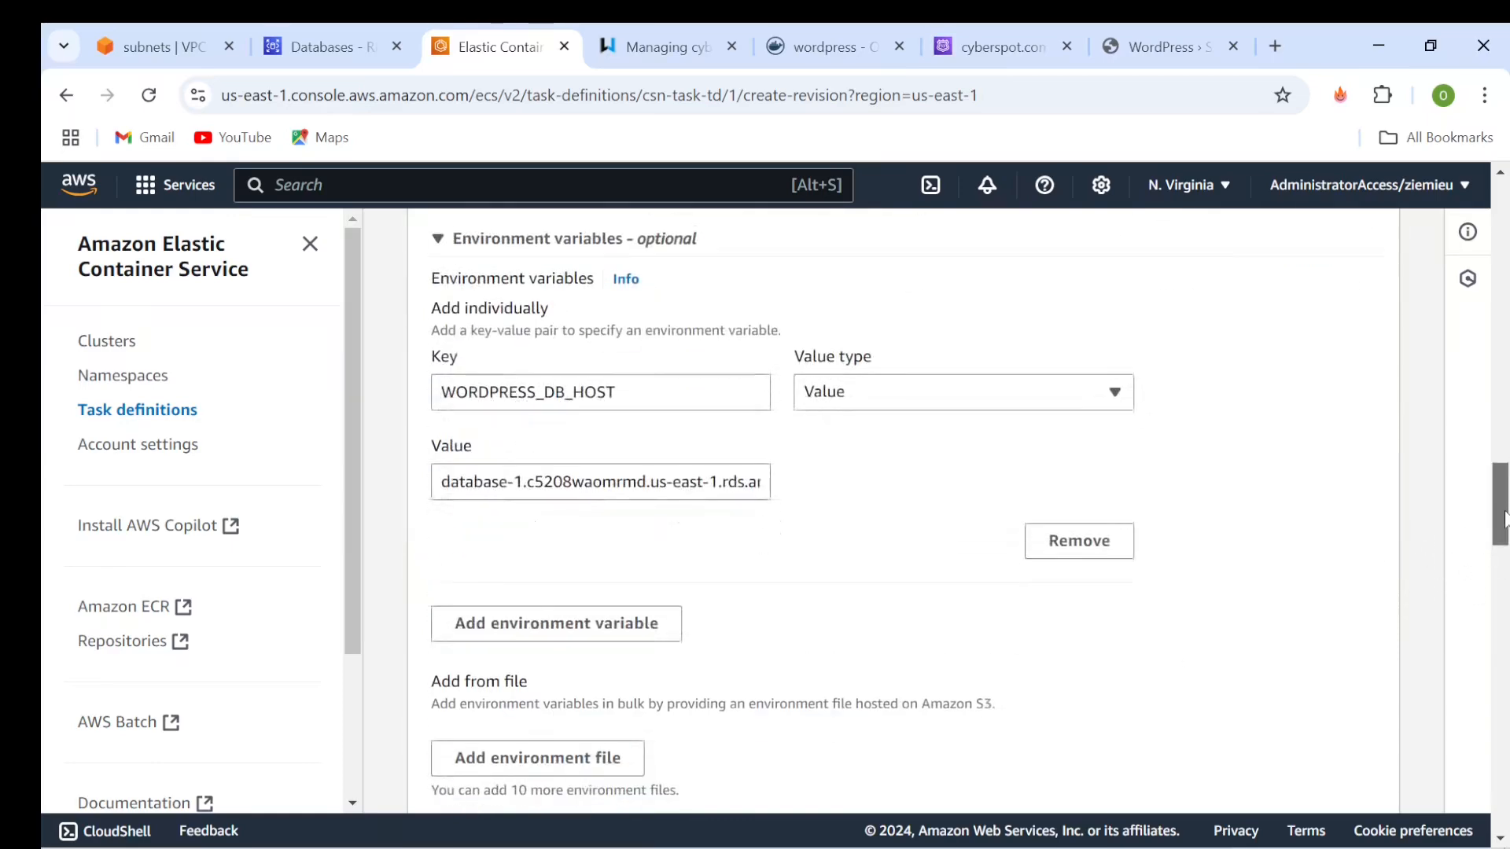
pyautogui.click(565, 621)
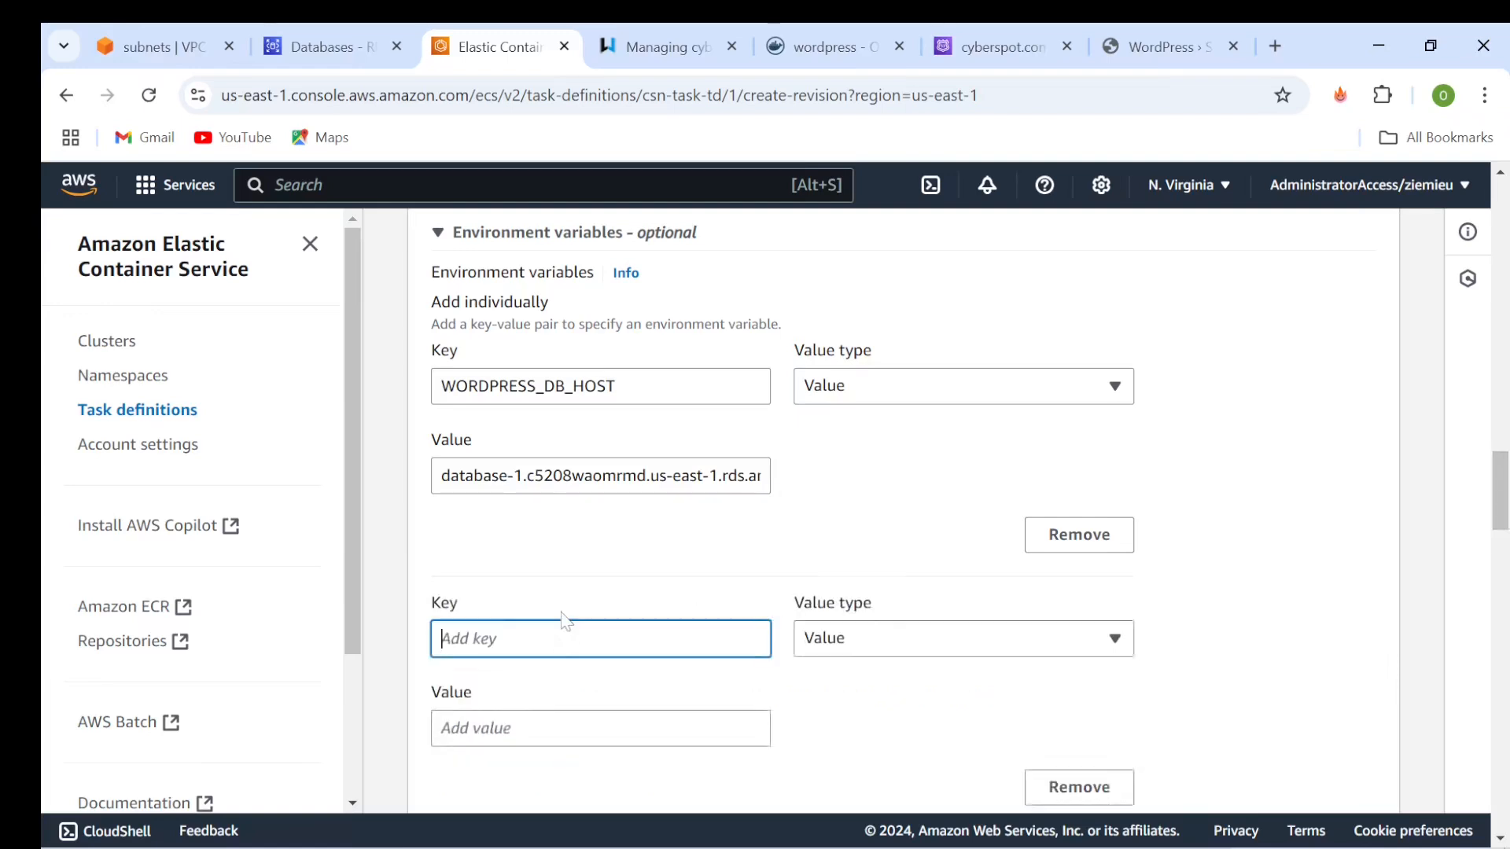
# Add a second variable with key WORDPRESS_DB_USER and value admin
pyautogui.click(846, 52)
pyautogui.moveTo(177, 506); pyautogui.dragTo(344, 505)
pyautogui.hotkey('ctrl', 'c')
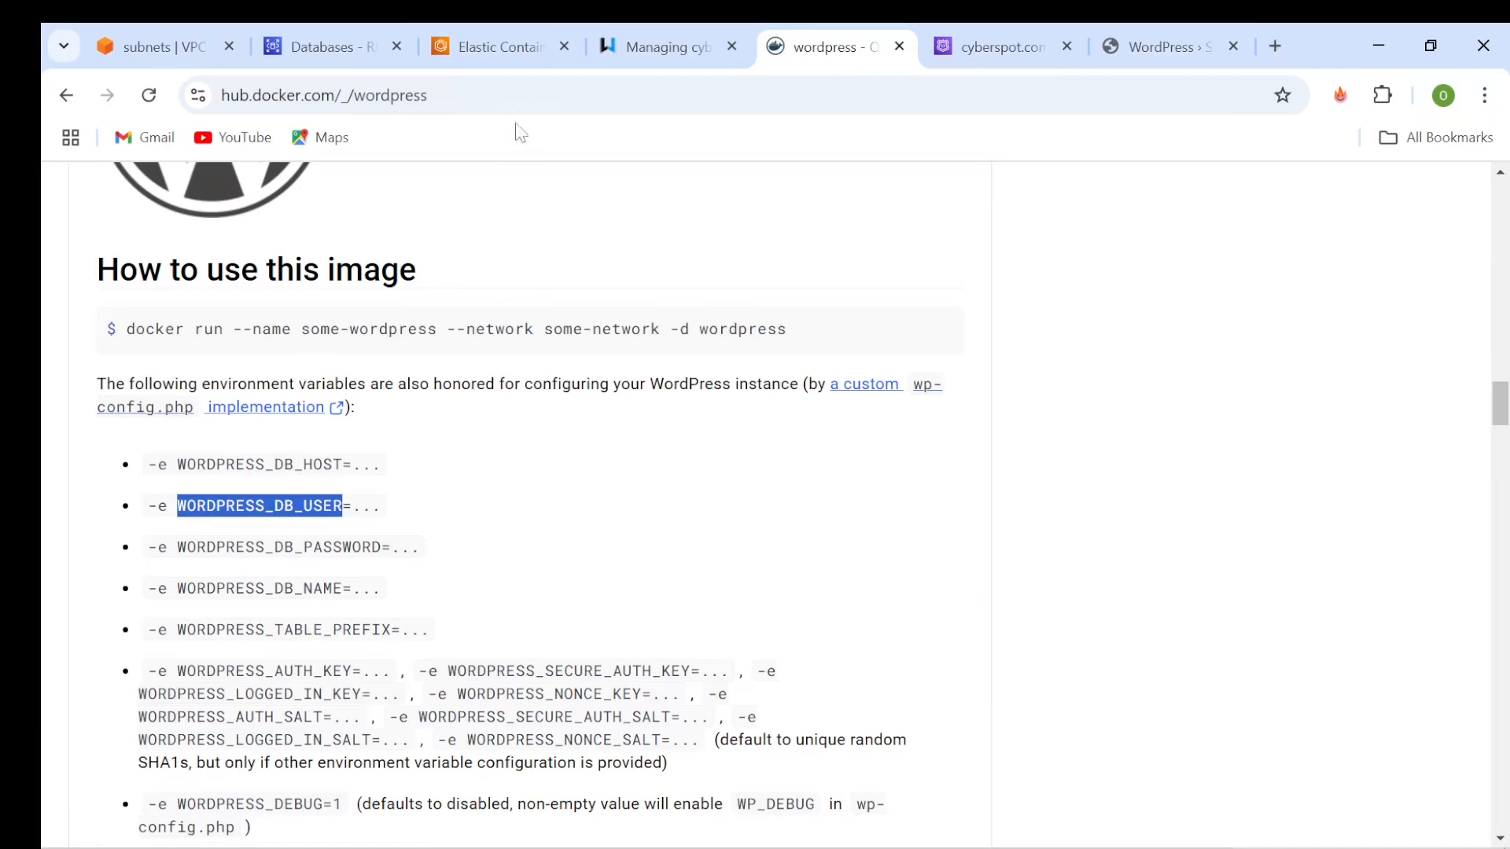
pyautogui.click(495, 47)
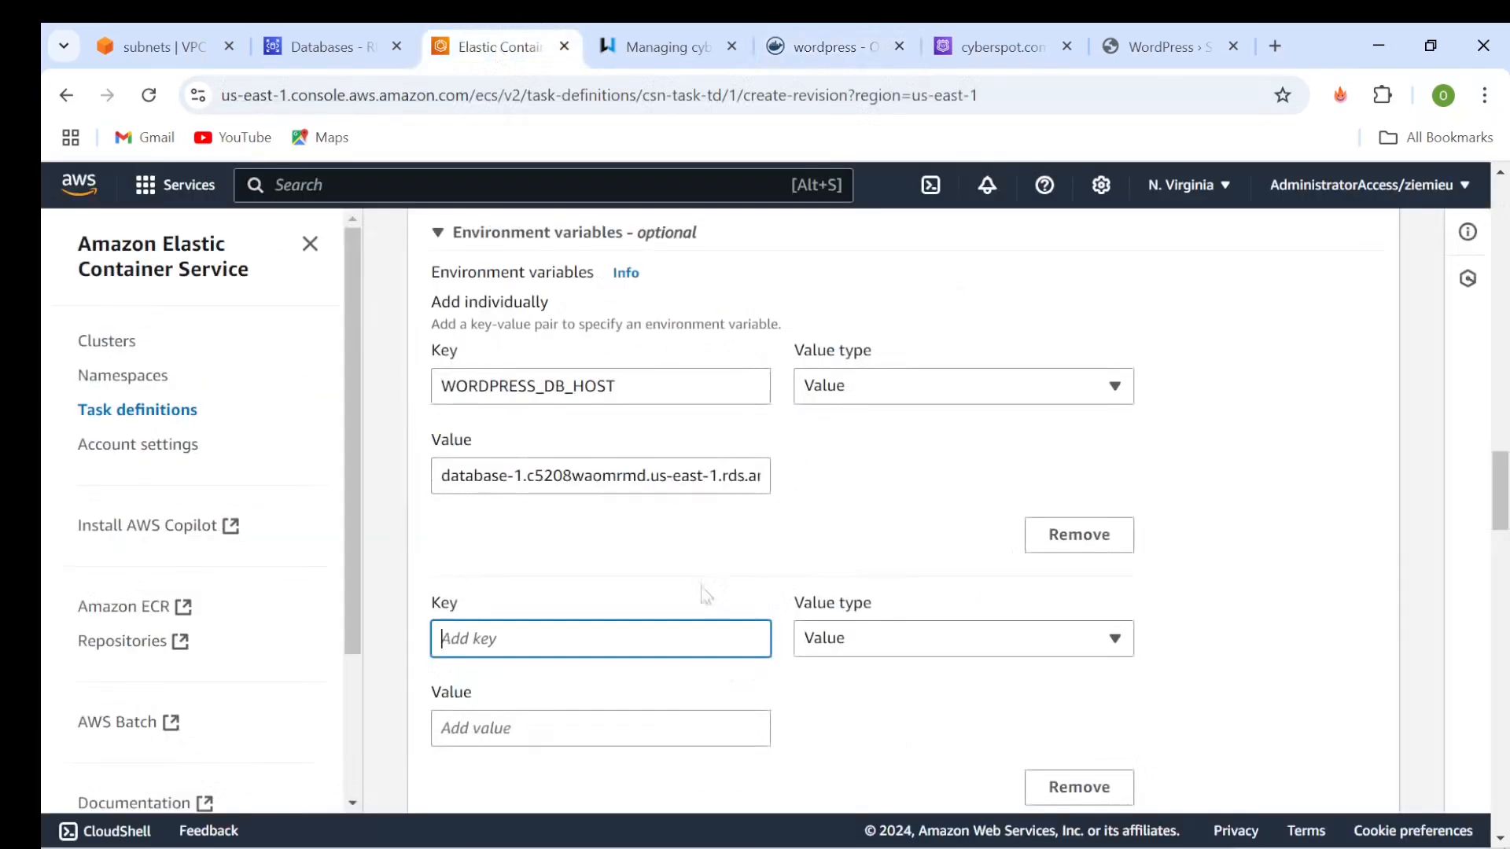
pyautogui.hotkey('ctrl', 'v')
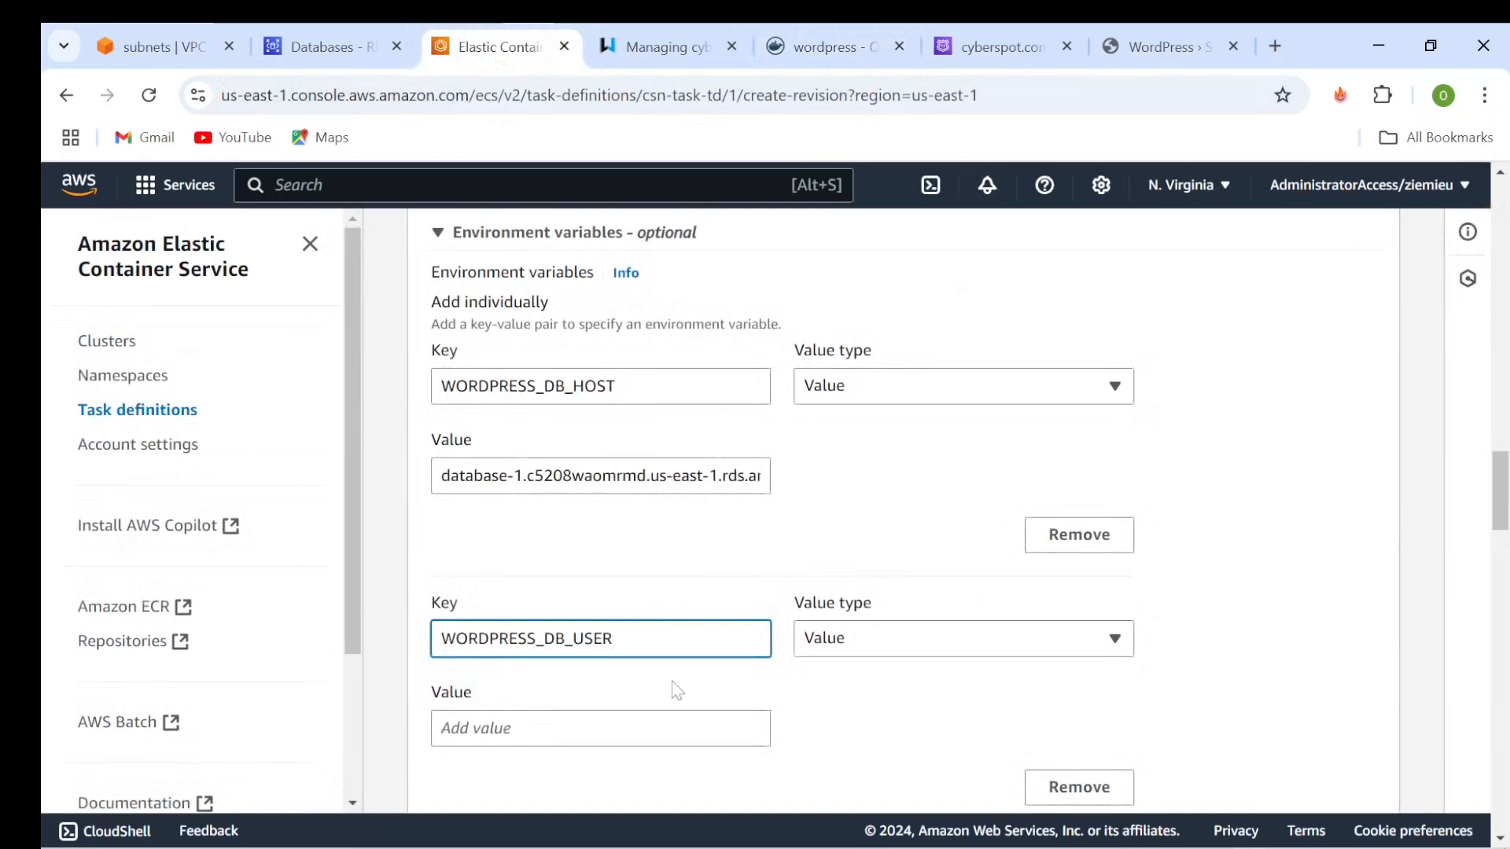
pyautogui.click(600, 728)
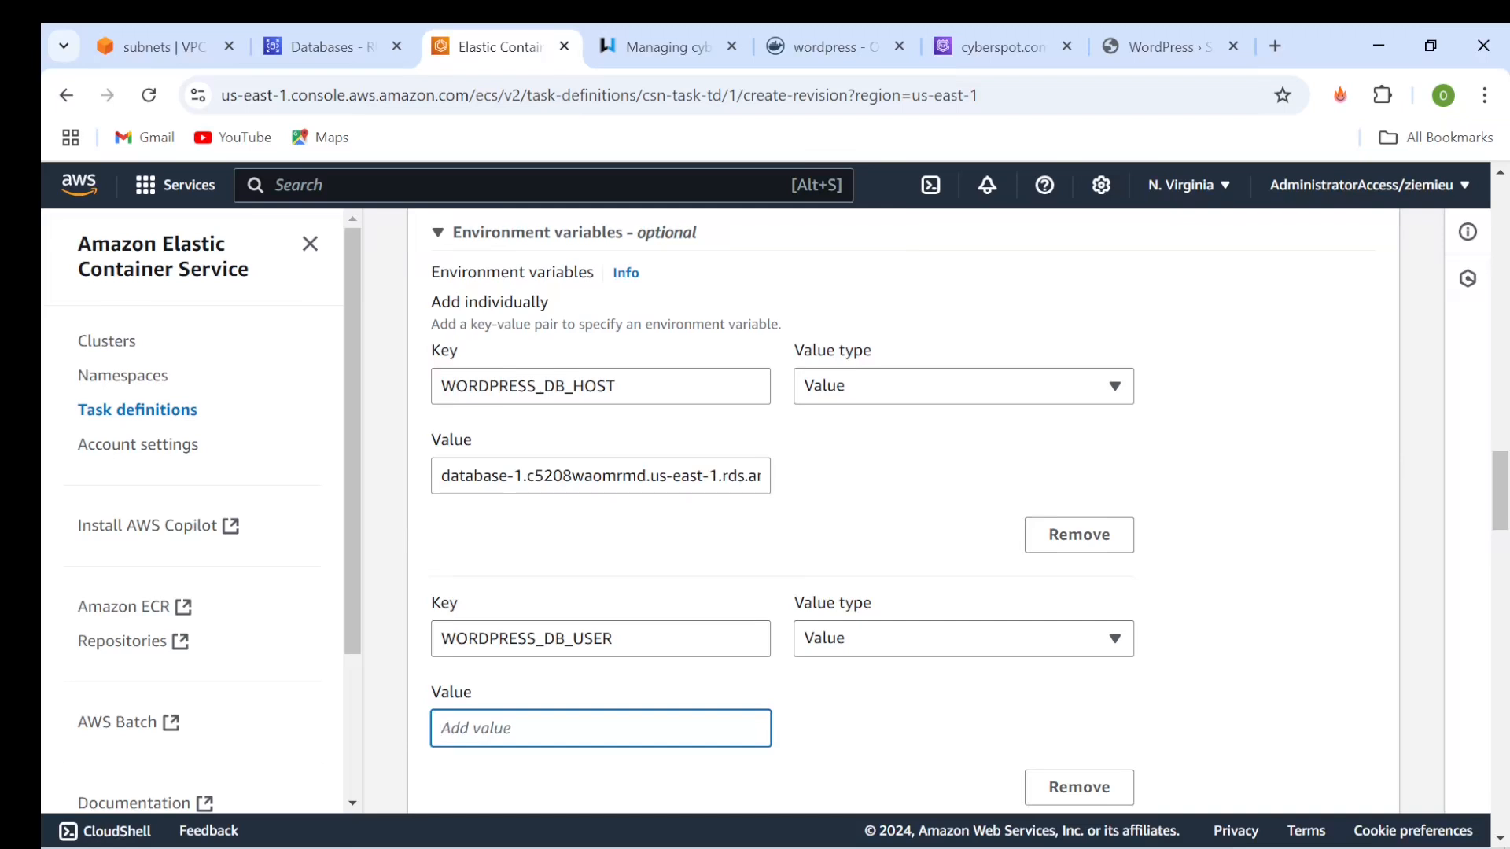
pyautogui.write('admin')
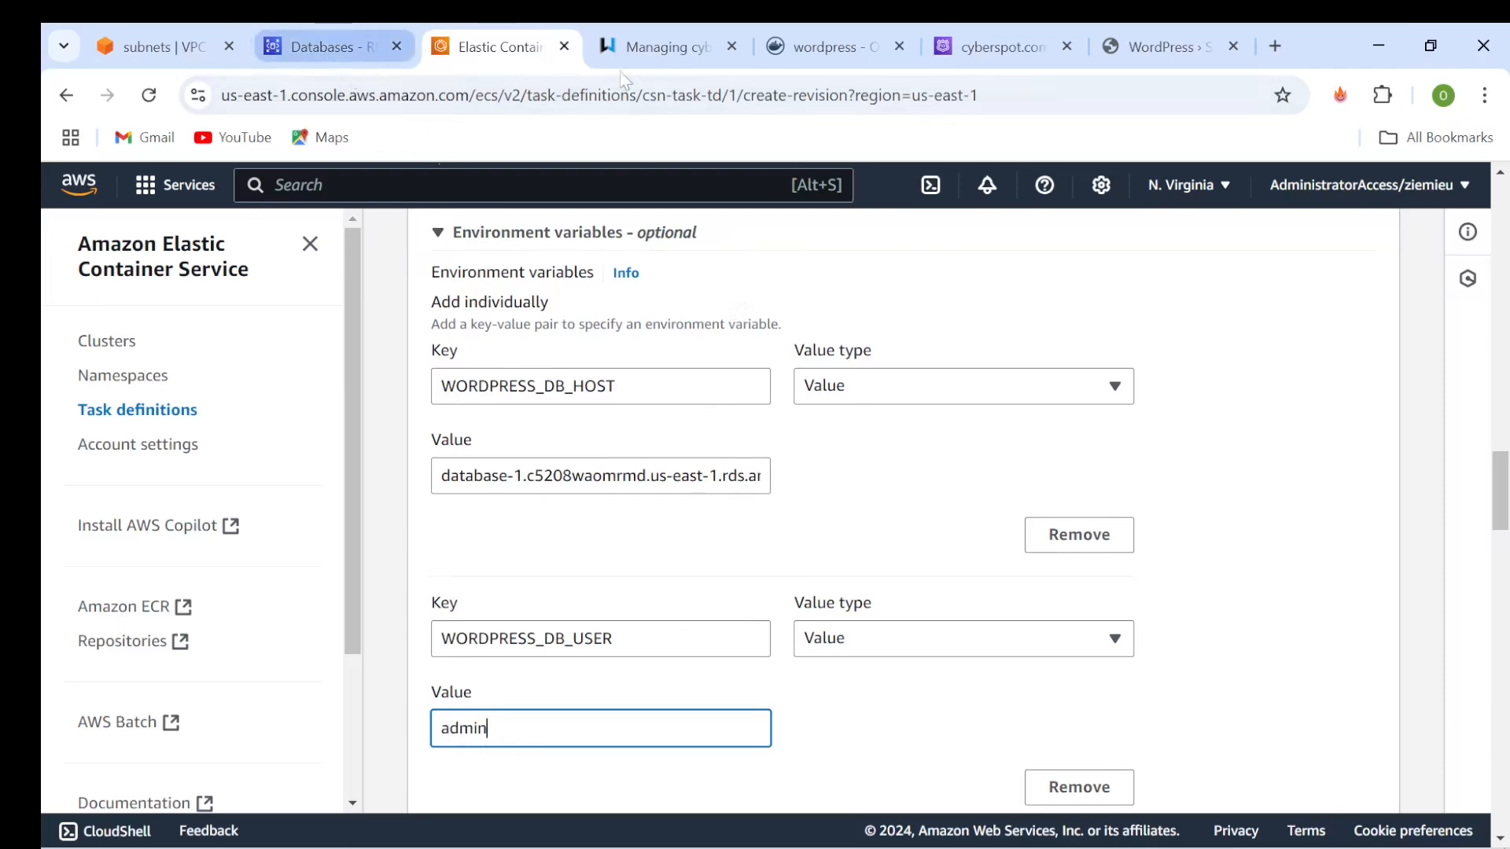
# Copy the WORDPRESS_DB_PASSWORD variable name from the Docker Hub WordPress page
pyautogui.click(818, 52)
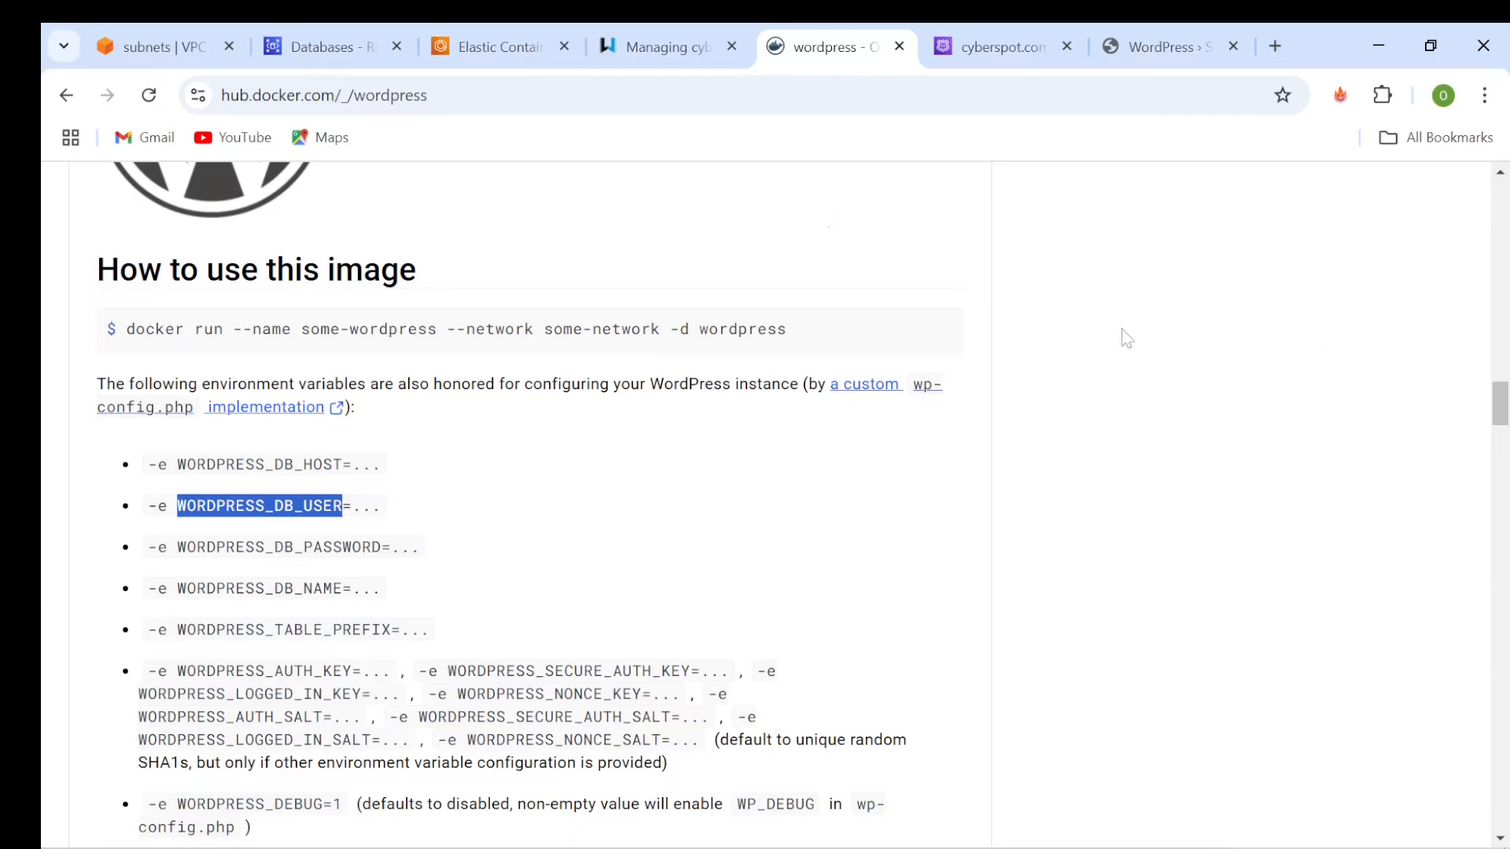
pyautogui.moveTo(1503, 401); pyautogui.dragTo(1504, 404)
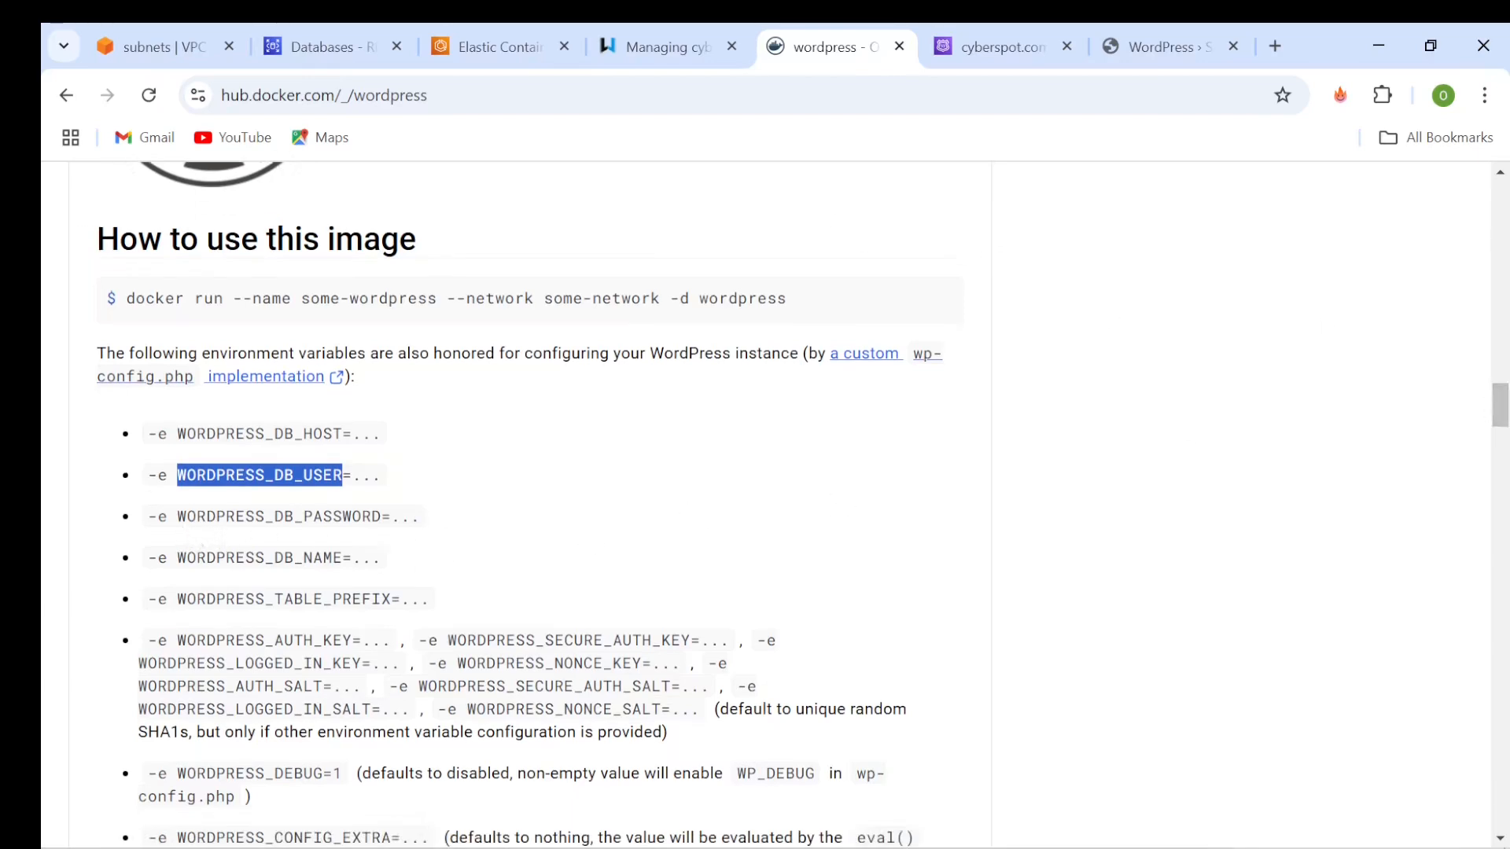
pyautogui.moveTo(178, 516); pyautogui.dragTo(381, 516)
pyautogui.hotkey('ctrl', 'c')
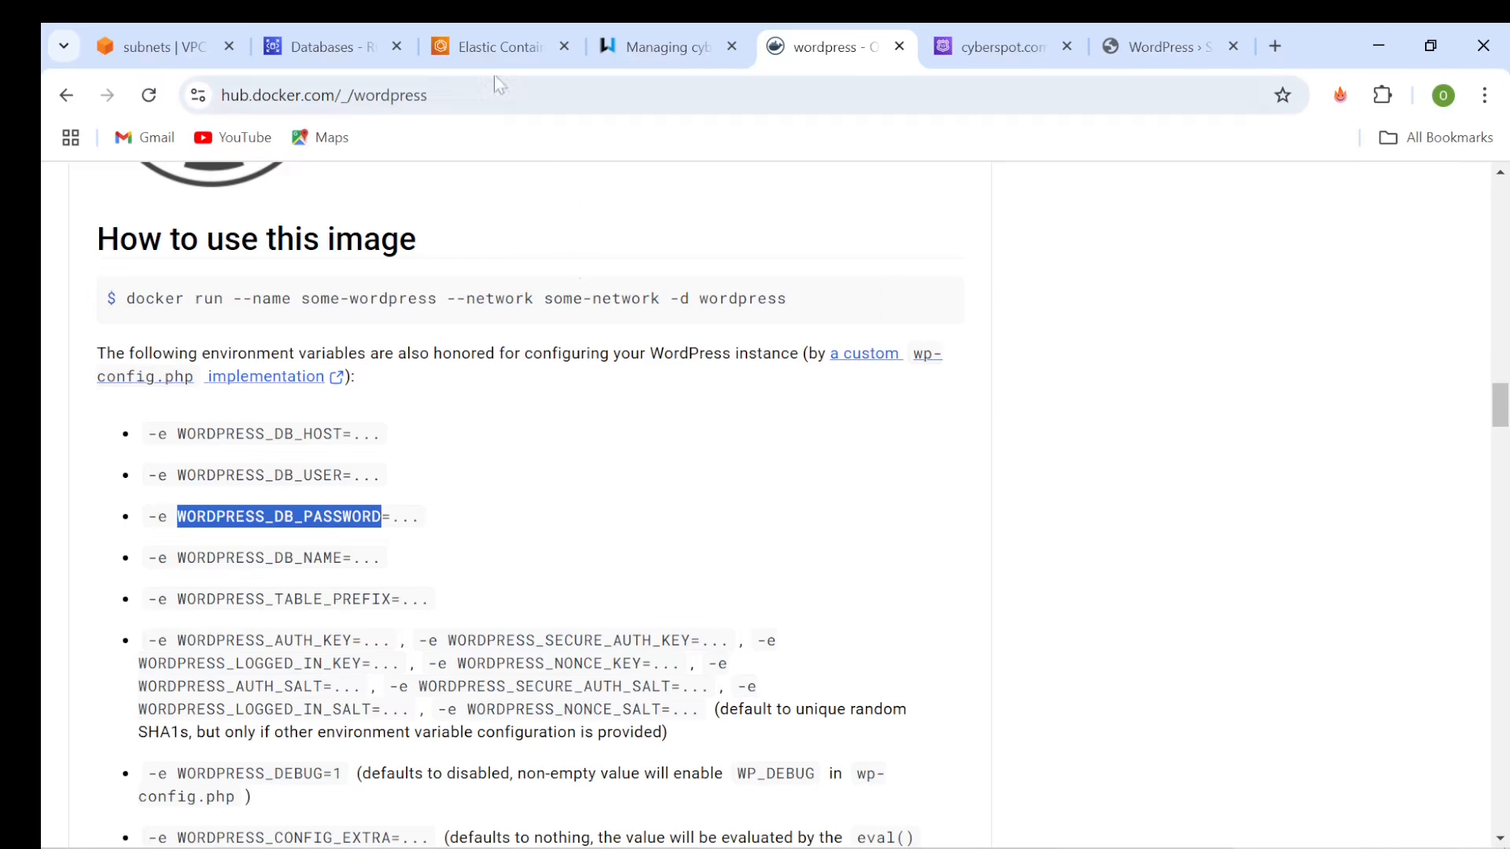
pyautogui.click(489, 41)
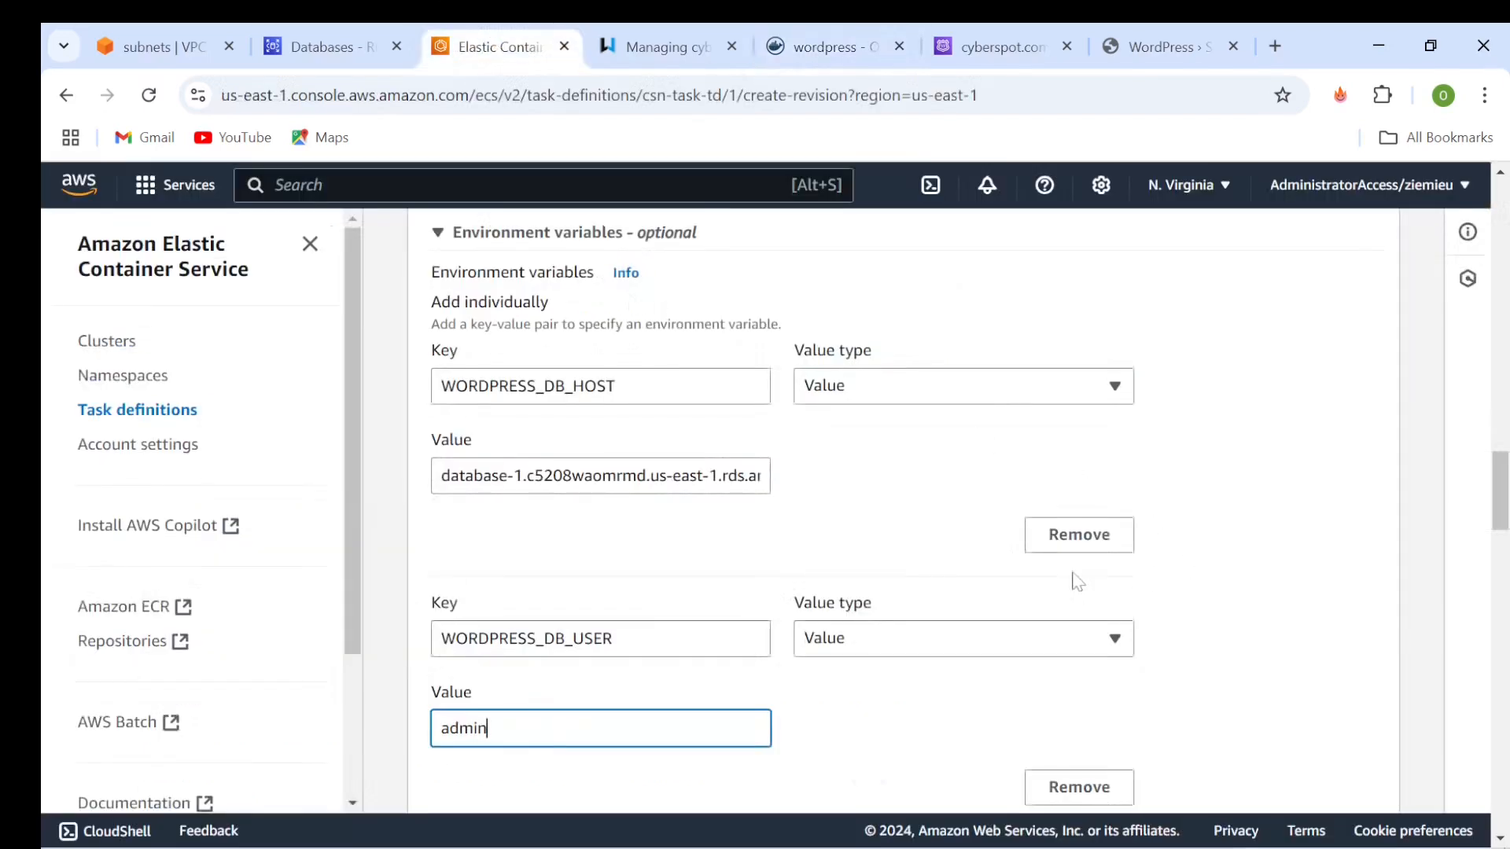
pyautogui.click(1304, 560)
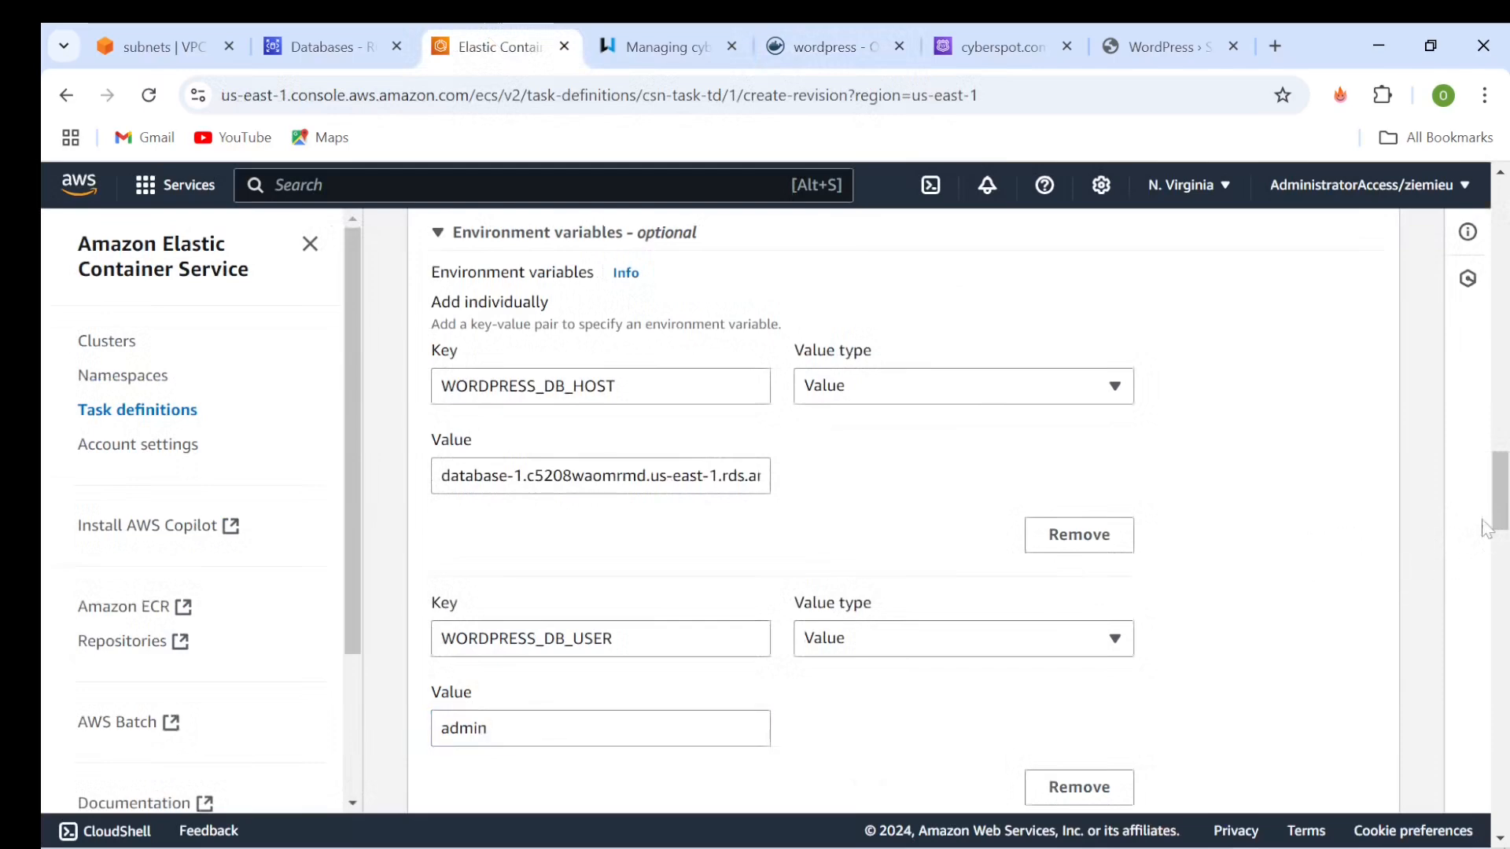
pyautogui.moveTo(1504, 504); pyautogui.dragTo(1503, 540)
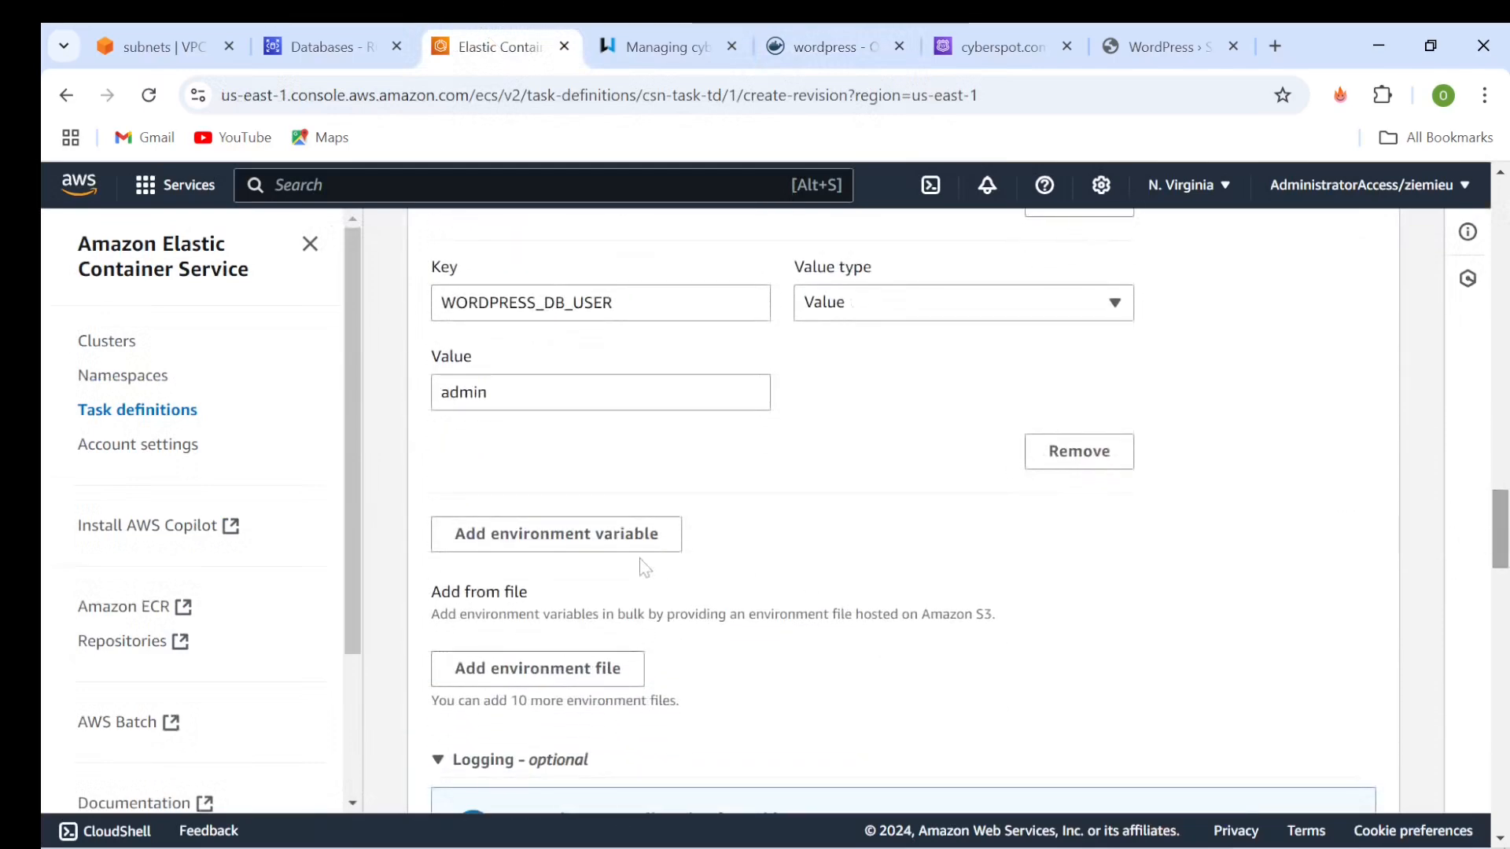
# Add WORDPRESS_DB_PASSWORD with the database password copied from the notes
pyautogui.click(663, 547)
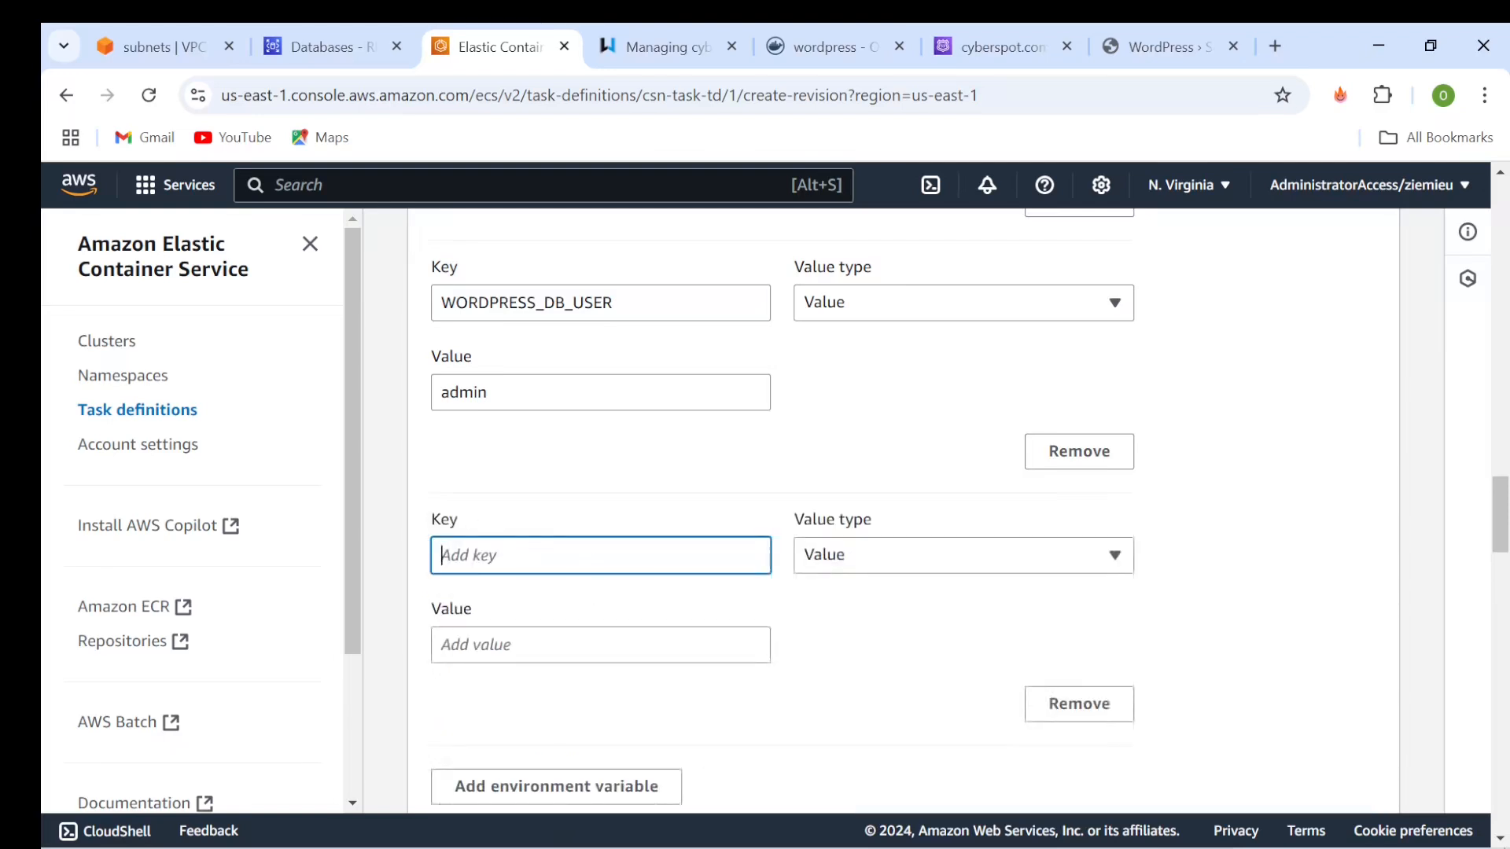
pyautogui.hotkey('ctrl', 'v')
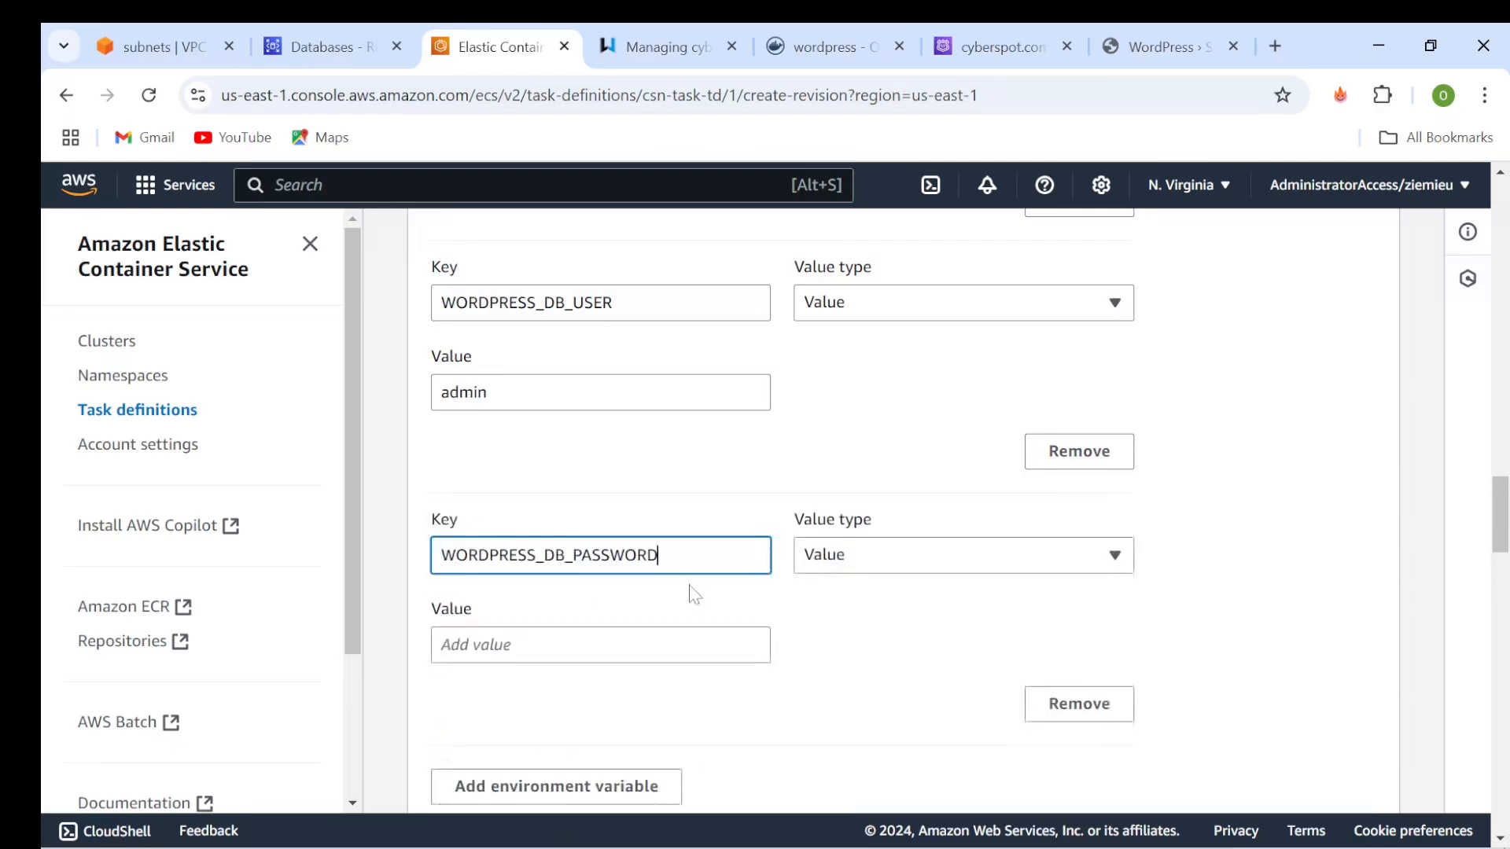
pyautogui.moveTo(1095, 846)
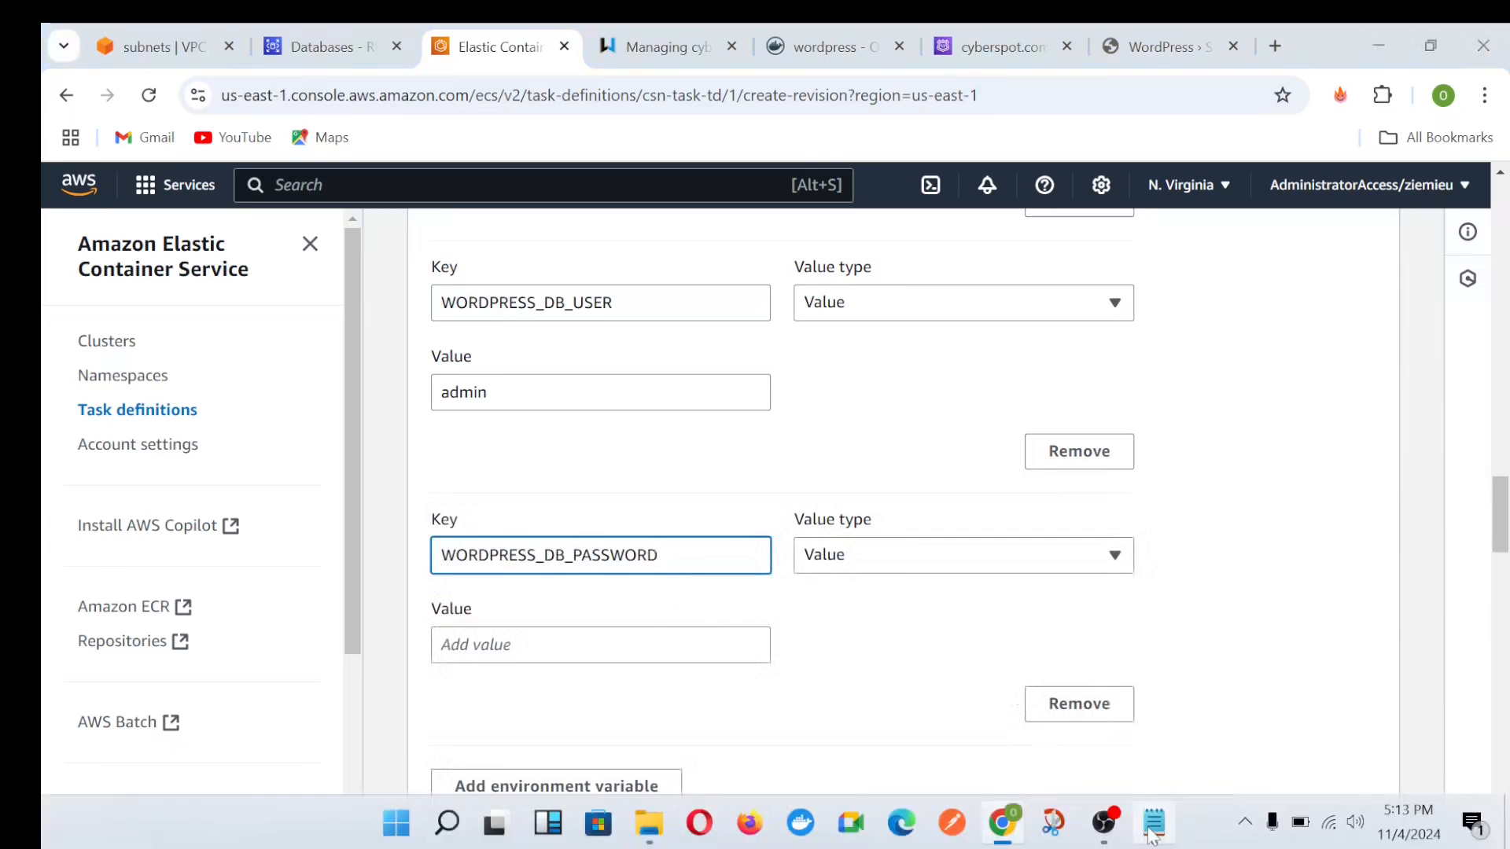
pyautogui.click(1153, 823)
pyautogui.moveTo(610, 294); pyautogui.dragTo(424, 294)
pyautogui.hotkey('ctrl', 'c')
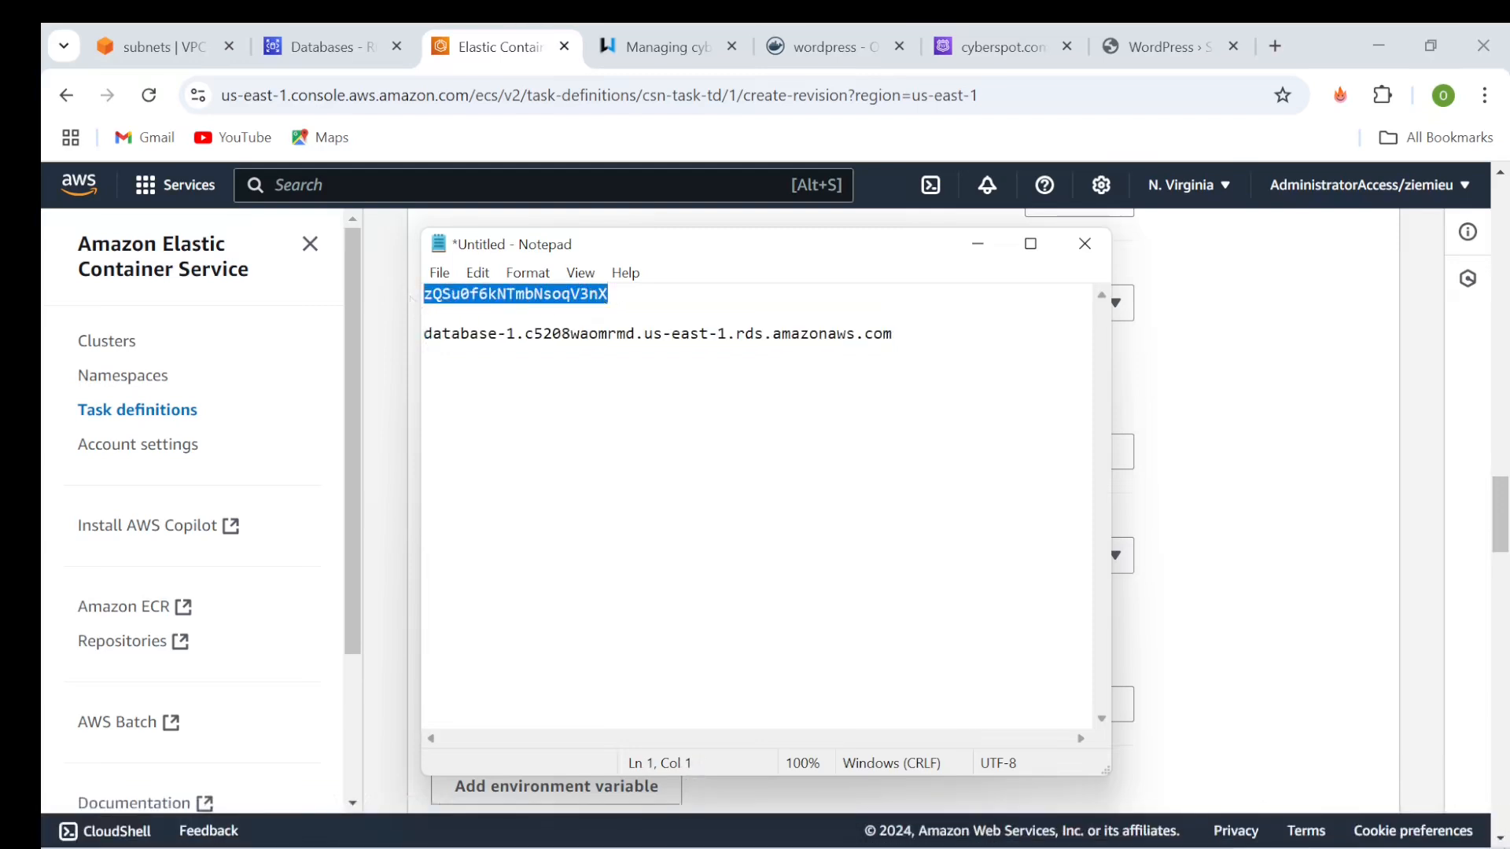
pyautogui.click(1218, 529)
pyautogui.click(472, 644)
pyautogui.hotkey('ctrl', 'v')
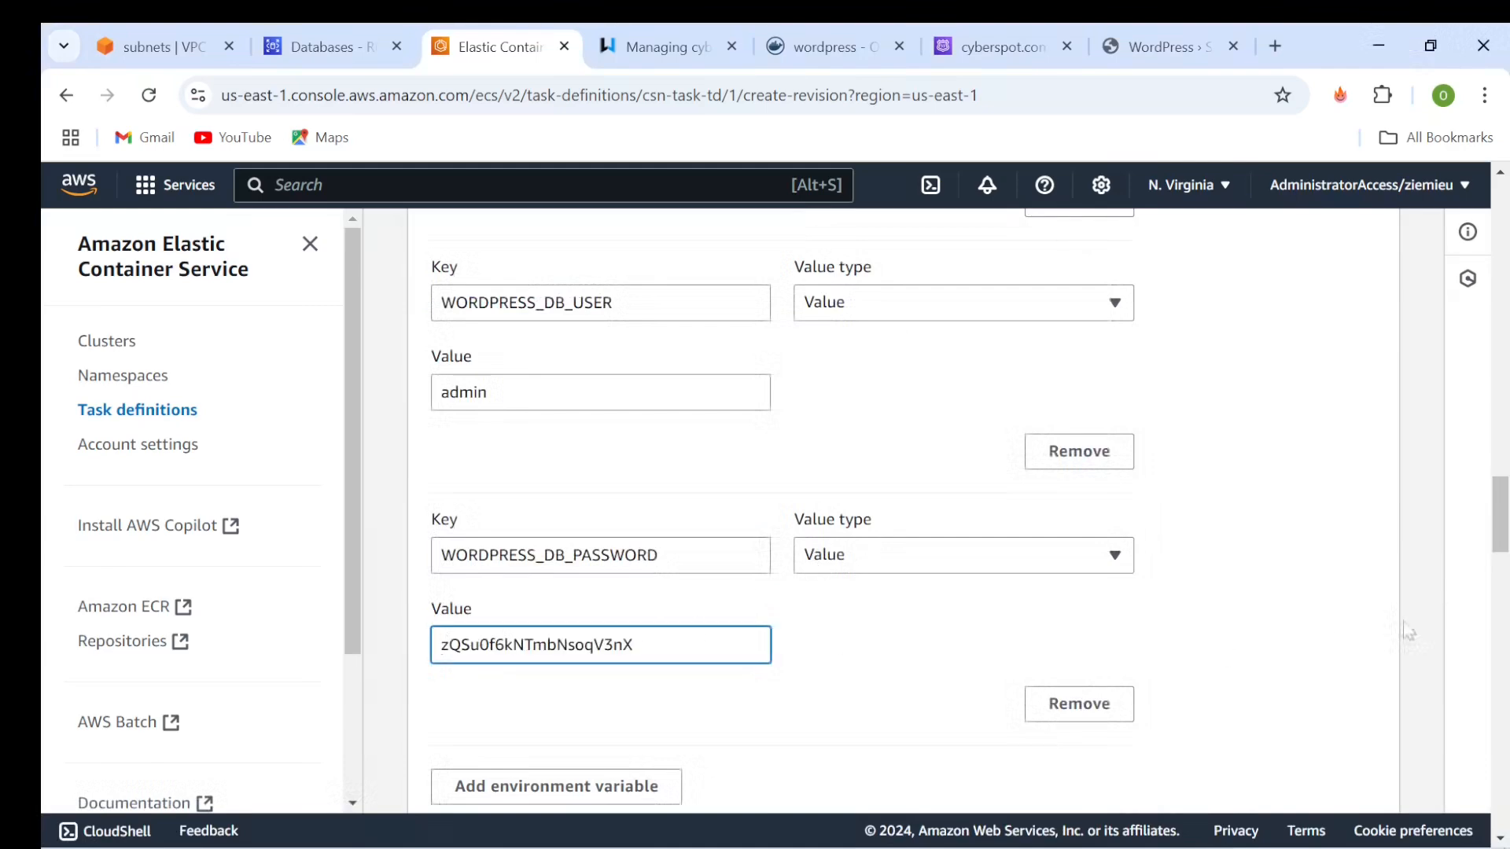
# Add WORDPRESS_DB_NAME set to wordpressdb and create the task definition revision
pyautogui.scroll(-3, 1507, 534)
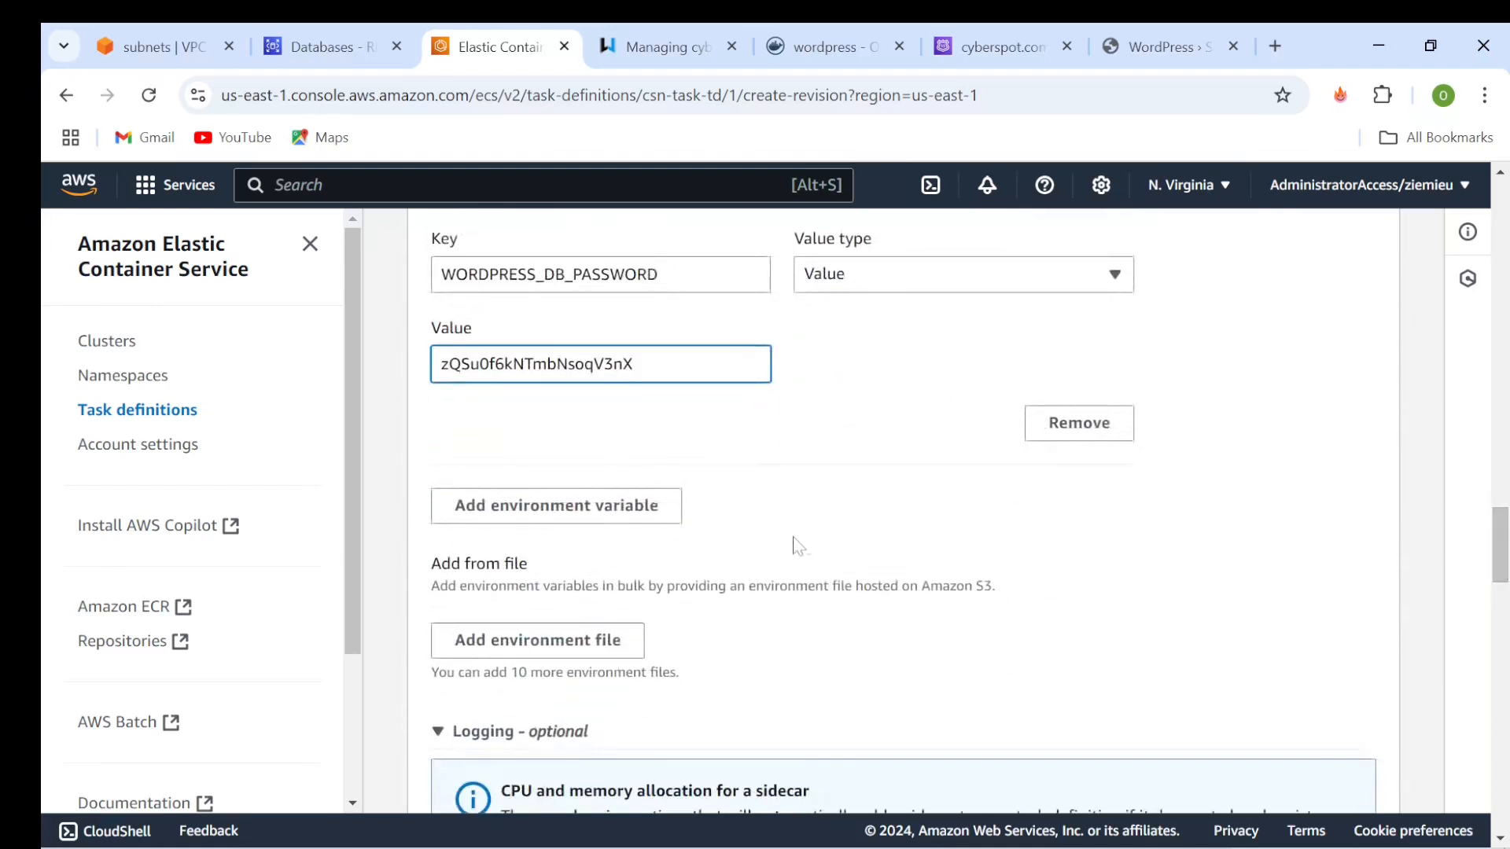
pyautogui.click(588, 509)
pyautogui.click(826, 46)
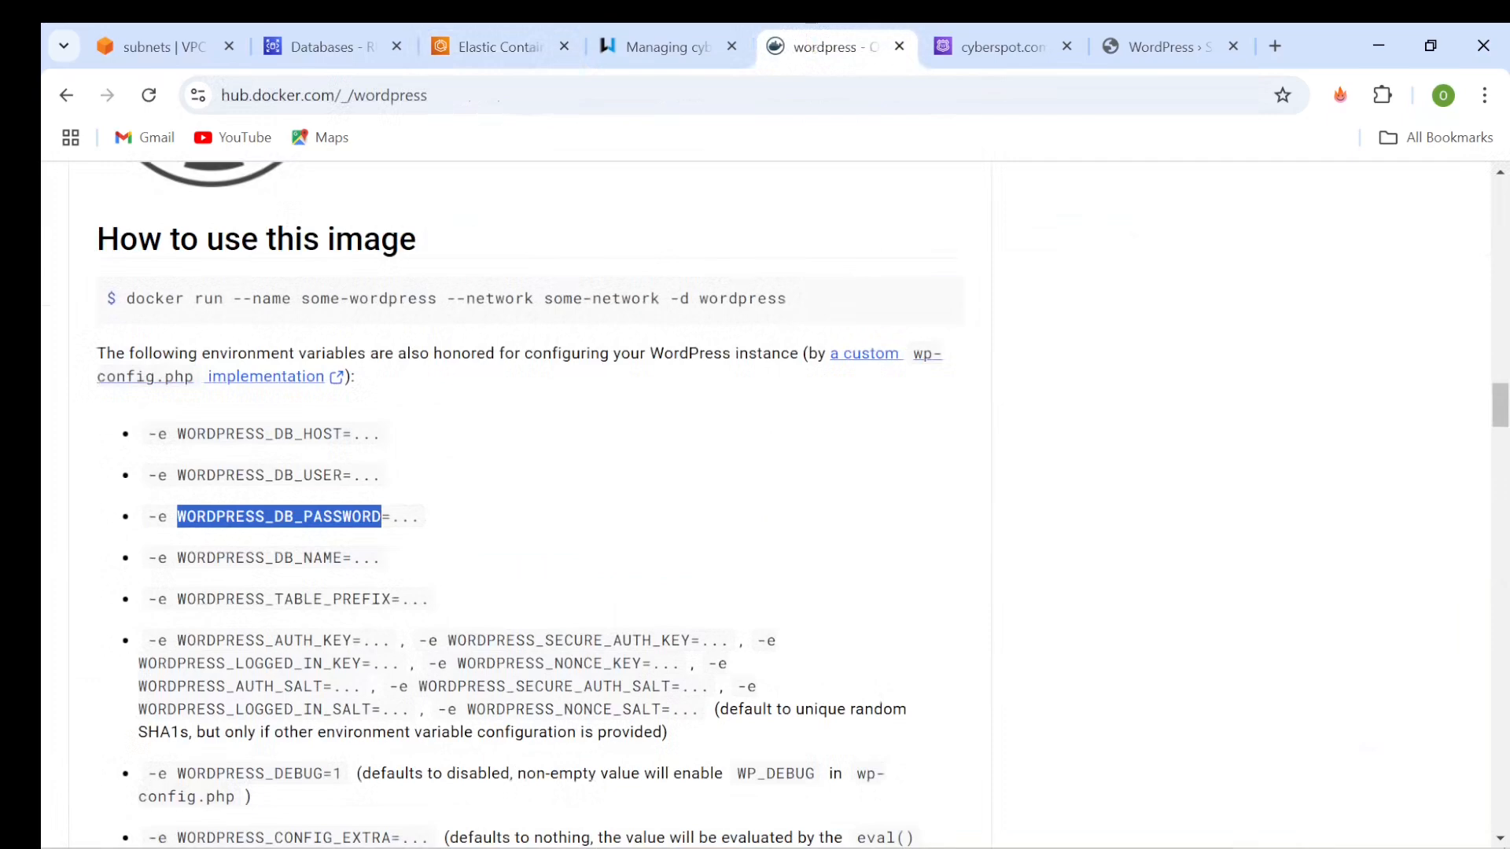
pyautogui.moveTo(178, 559); pyautogui.dragTo(342, 558)
pyautogui.hotkey('ctrl', 'c')
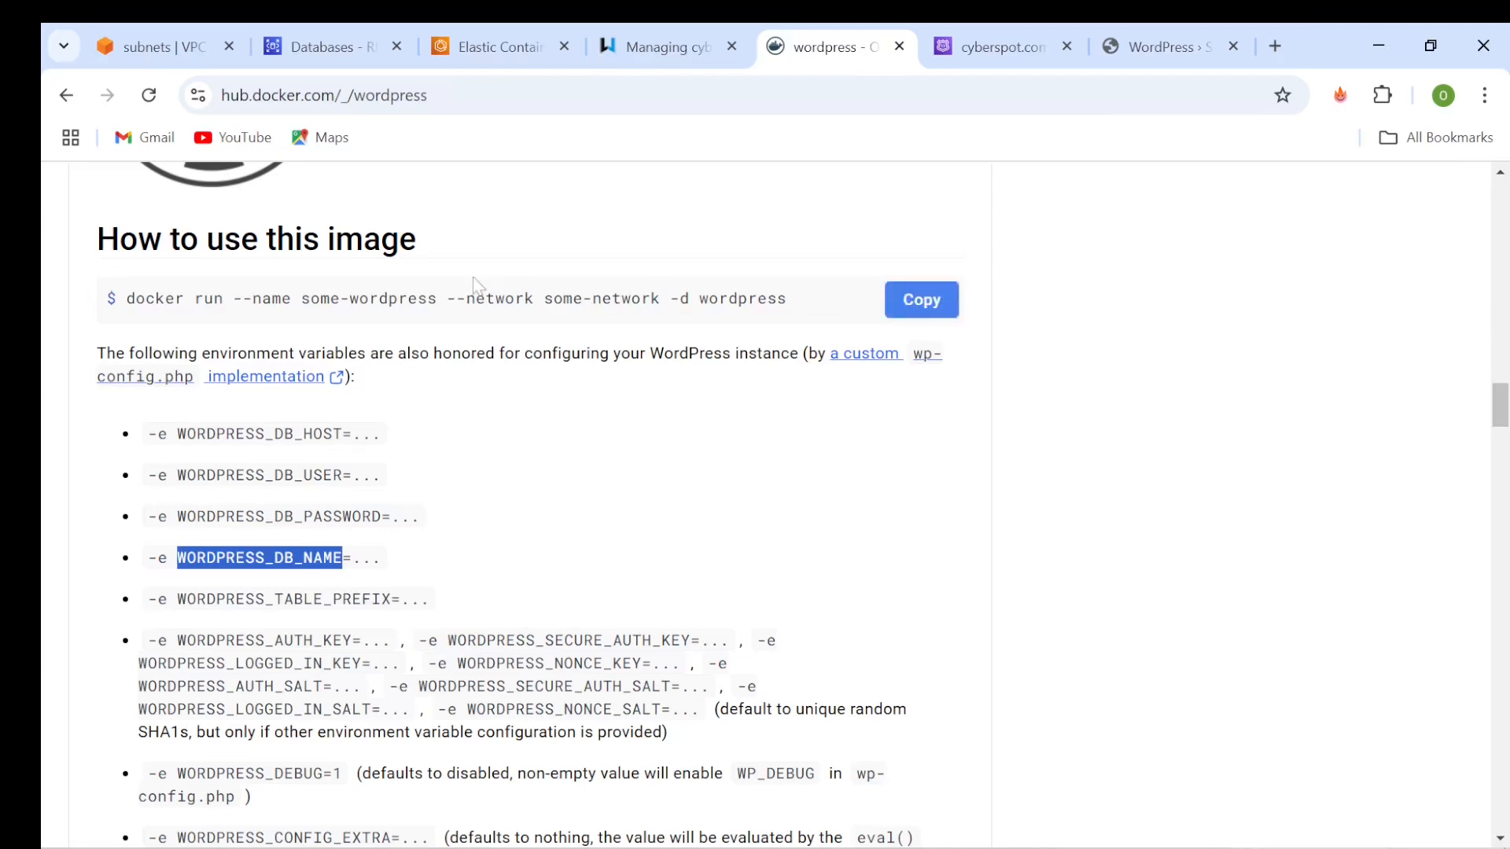
pyautogui.click(482, 49)
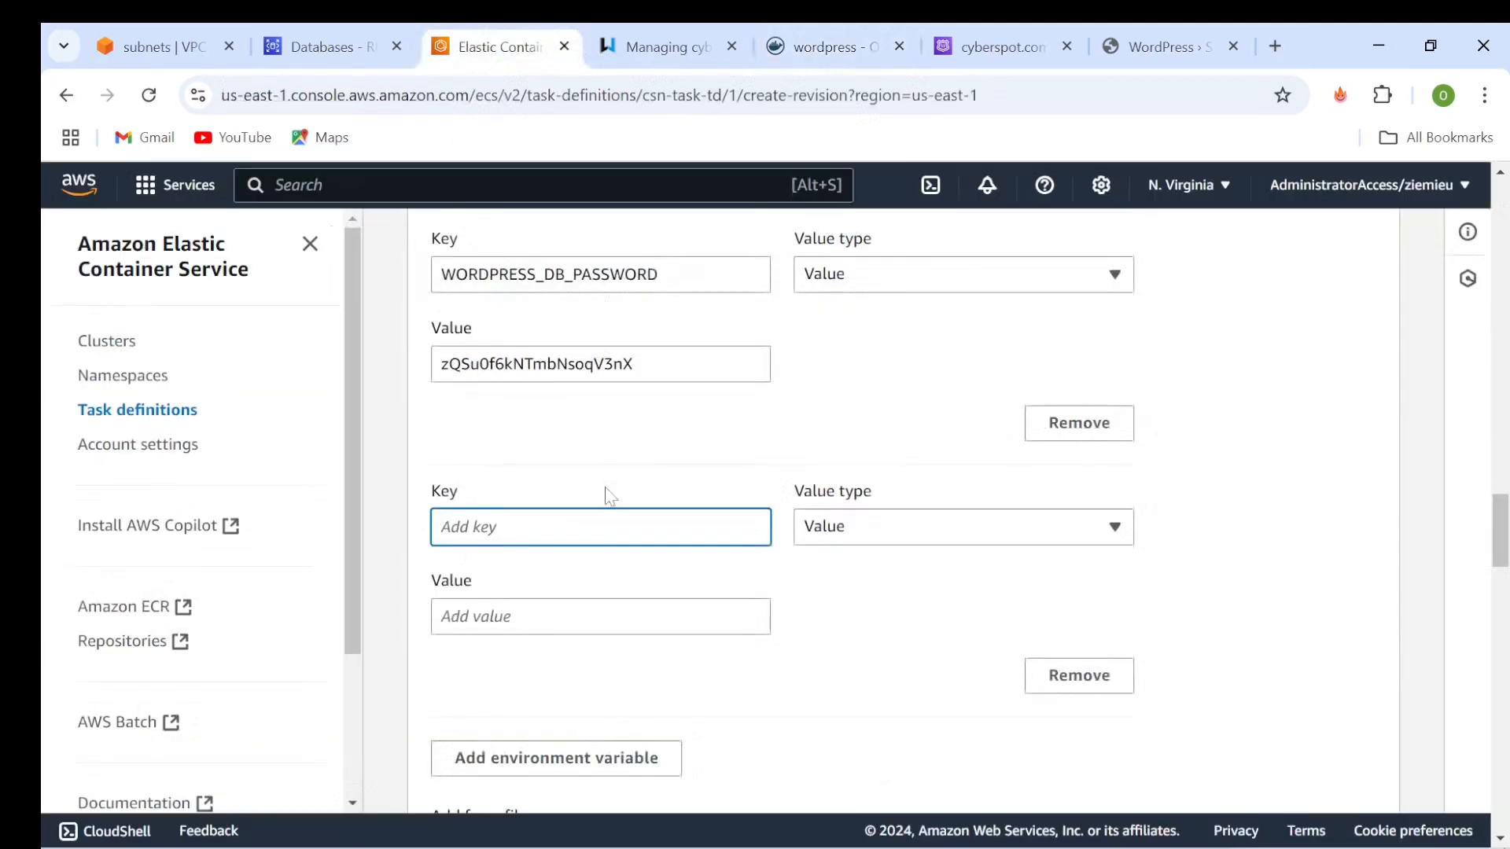
pyautogui.hotkey('ctrl', 'v')
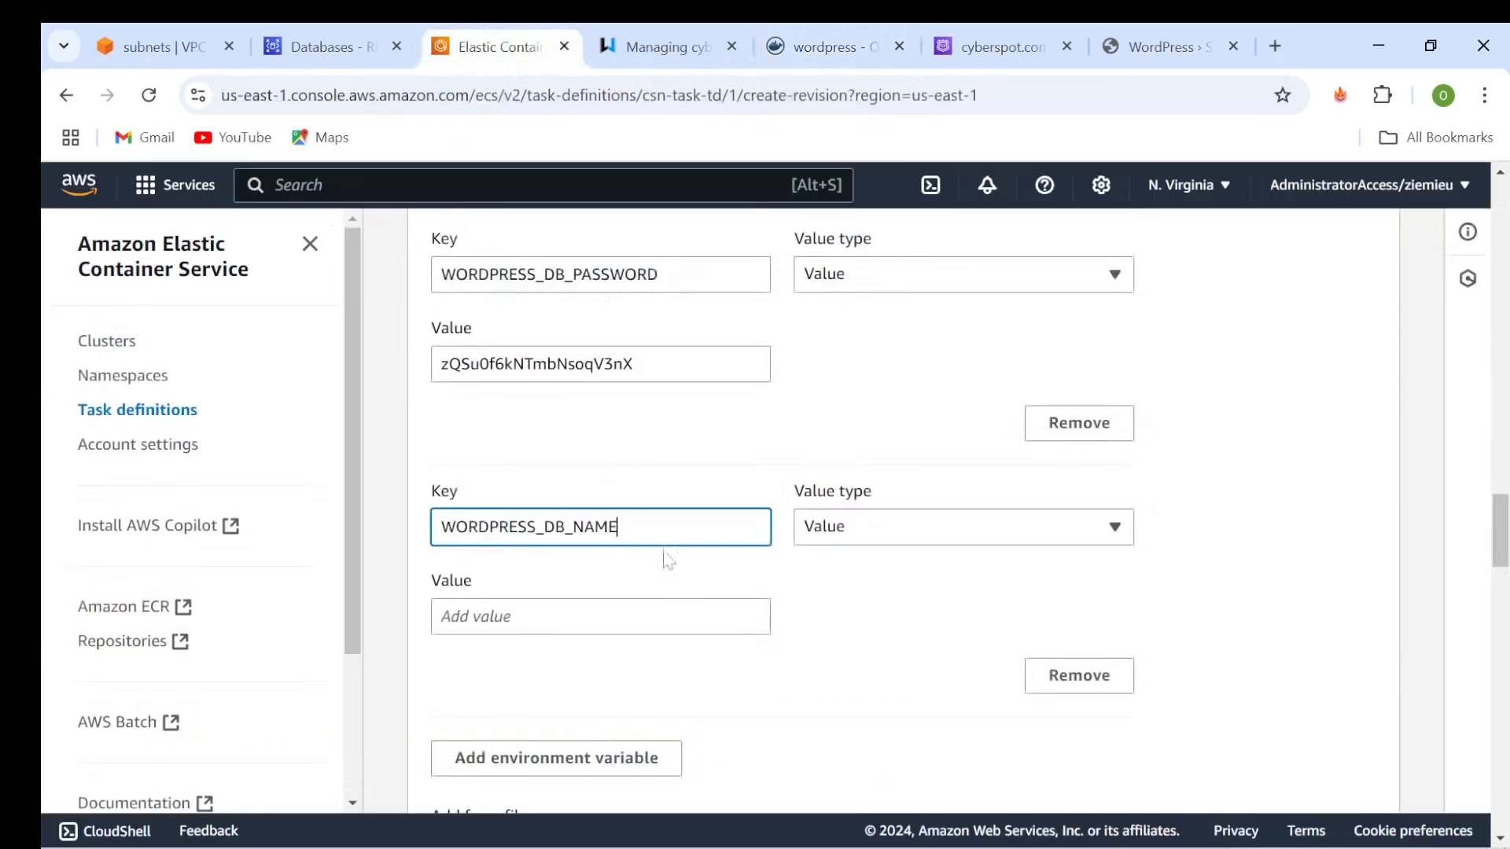
pyautogui.click(600, 617)
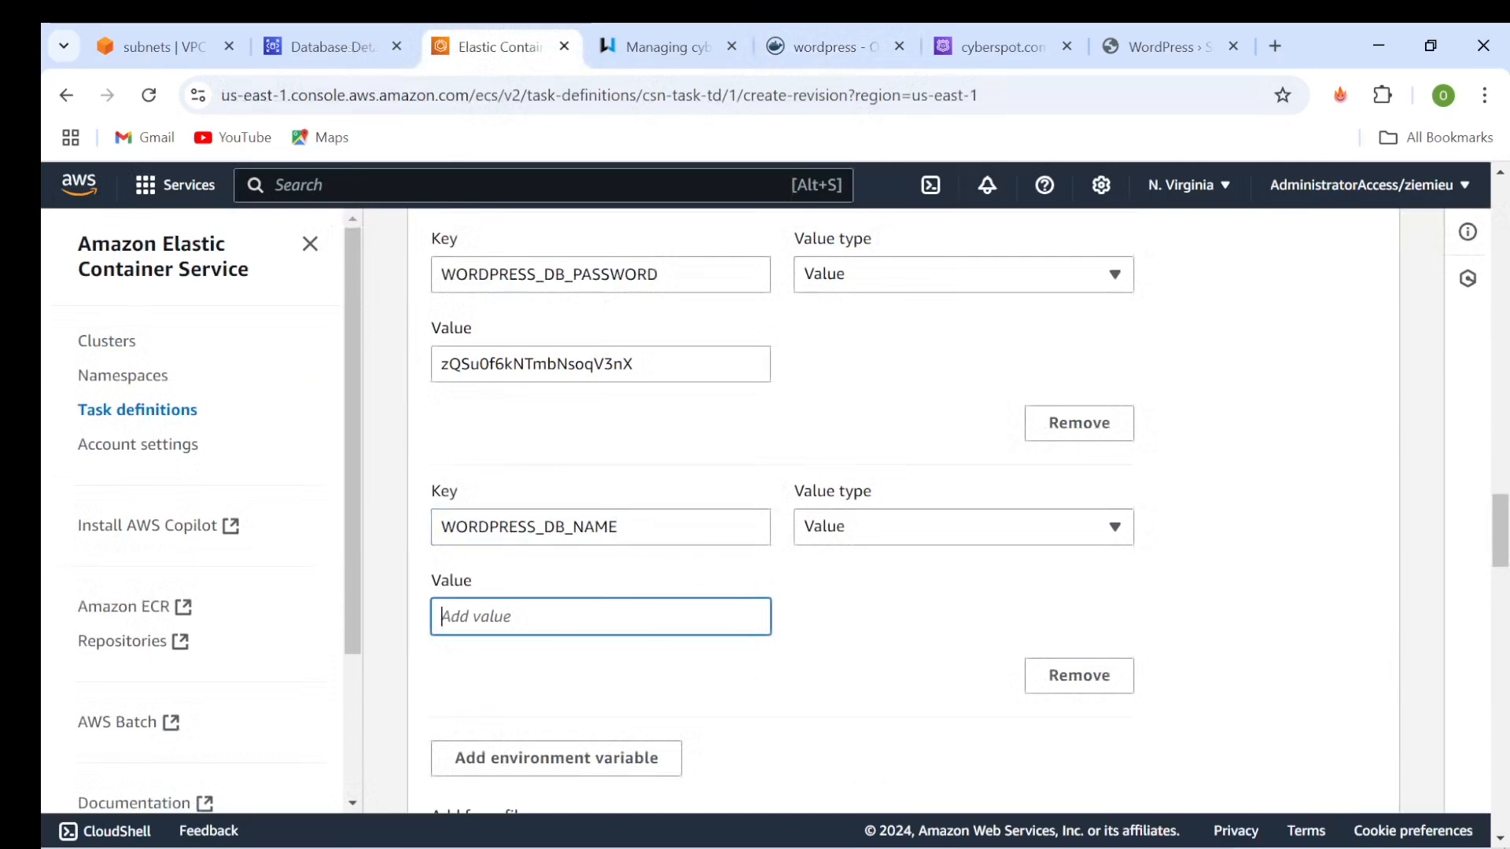
pyautogui.write('wordpressdb')
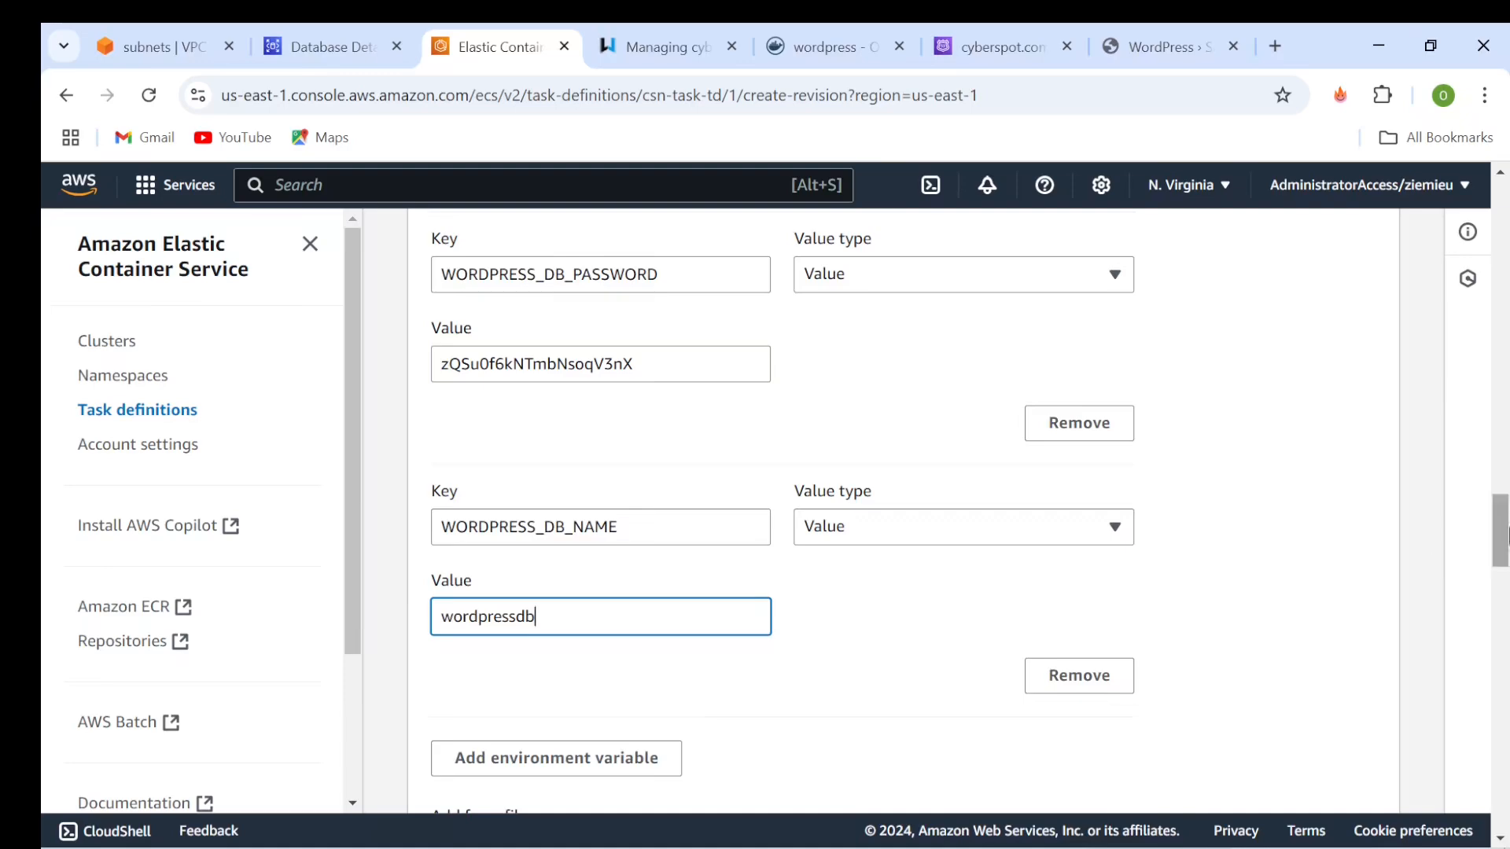
pyautogui.moveTo(1504, 535); pyautogui.dragTo(1502, 802)
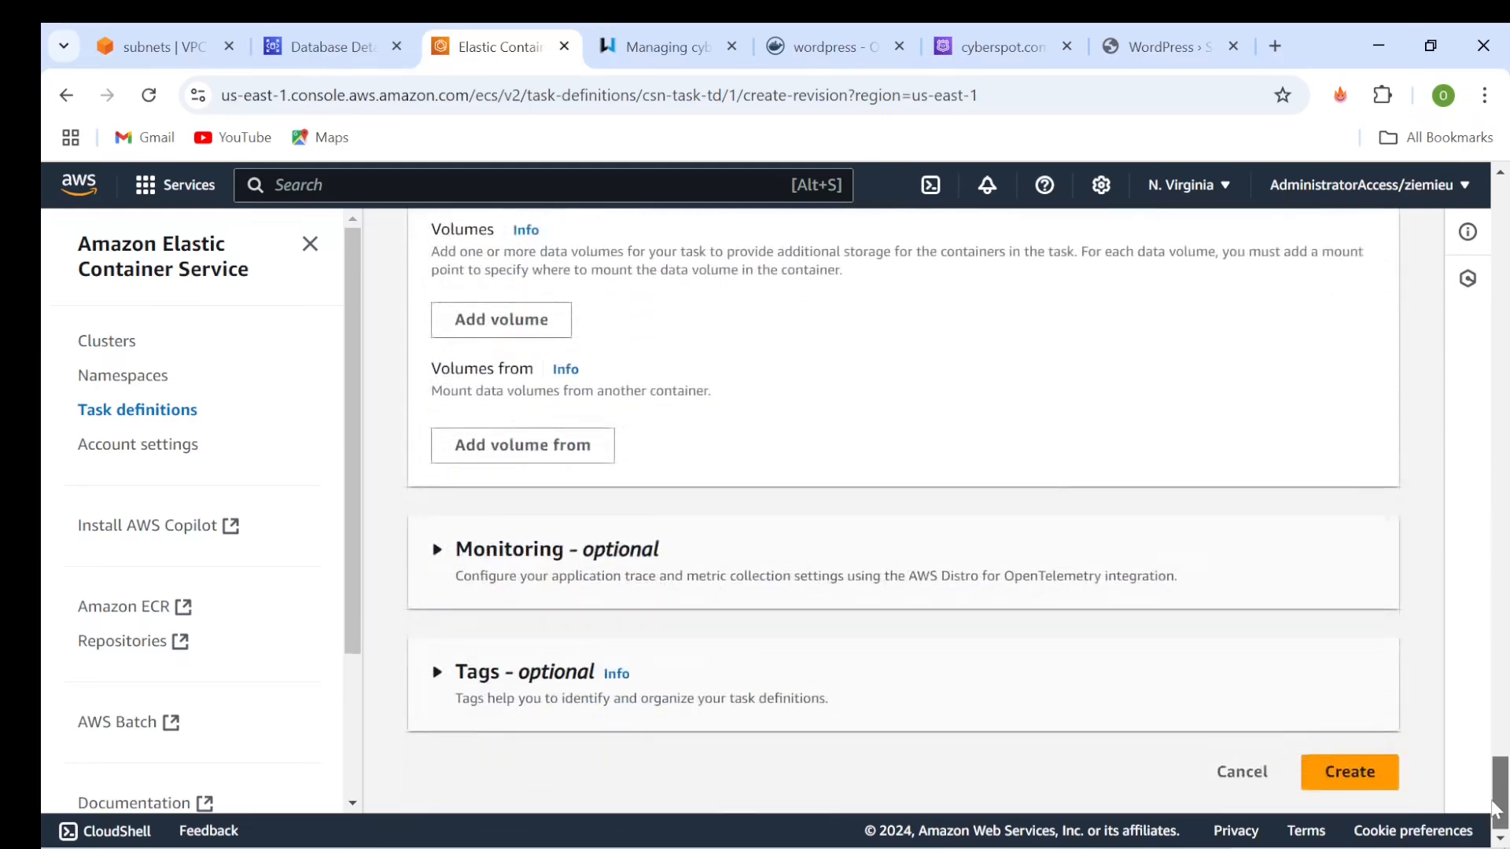
pyautogui.click(1350, 774)
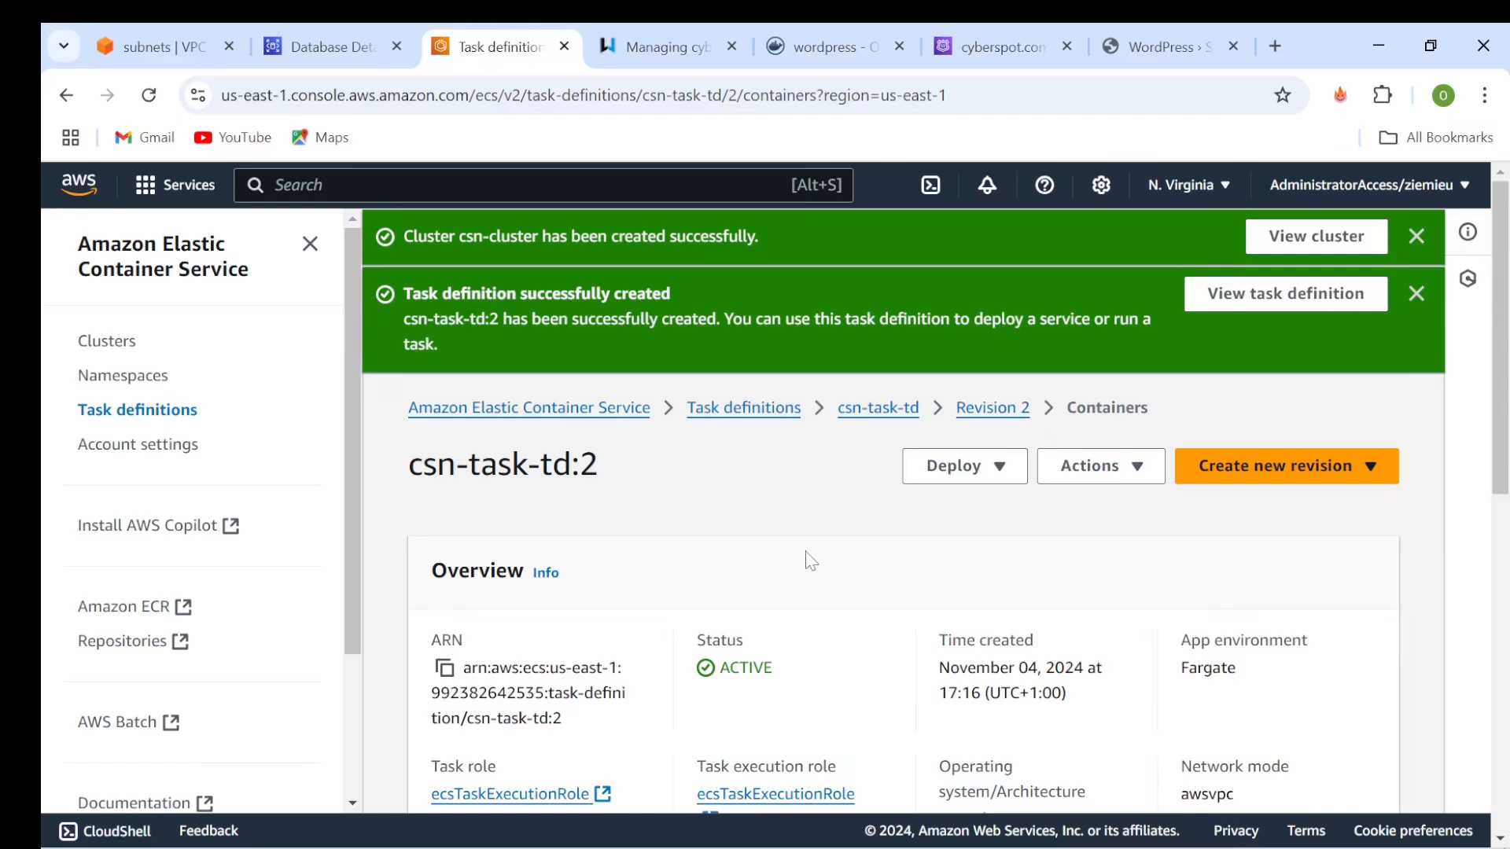
# Open csn-wordpress-server in csn-cluster, dismiss the success banners, and start updating the service
pyautogui.click(104, 355)
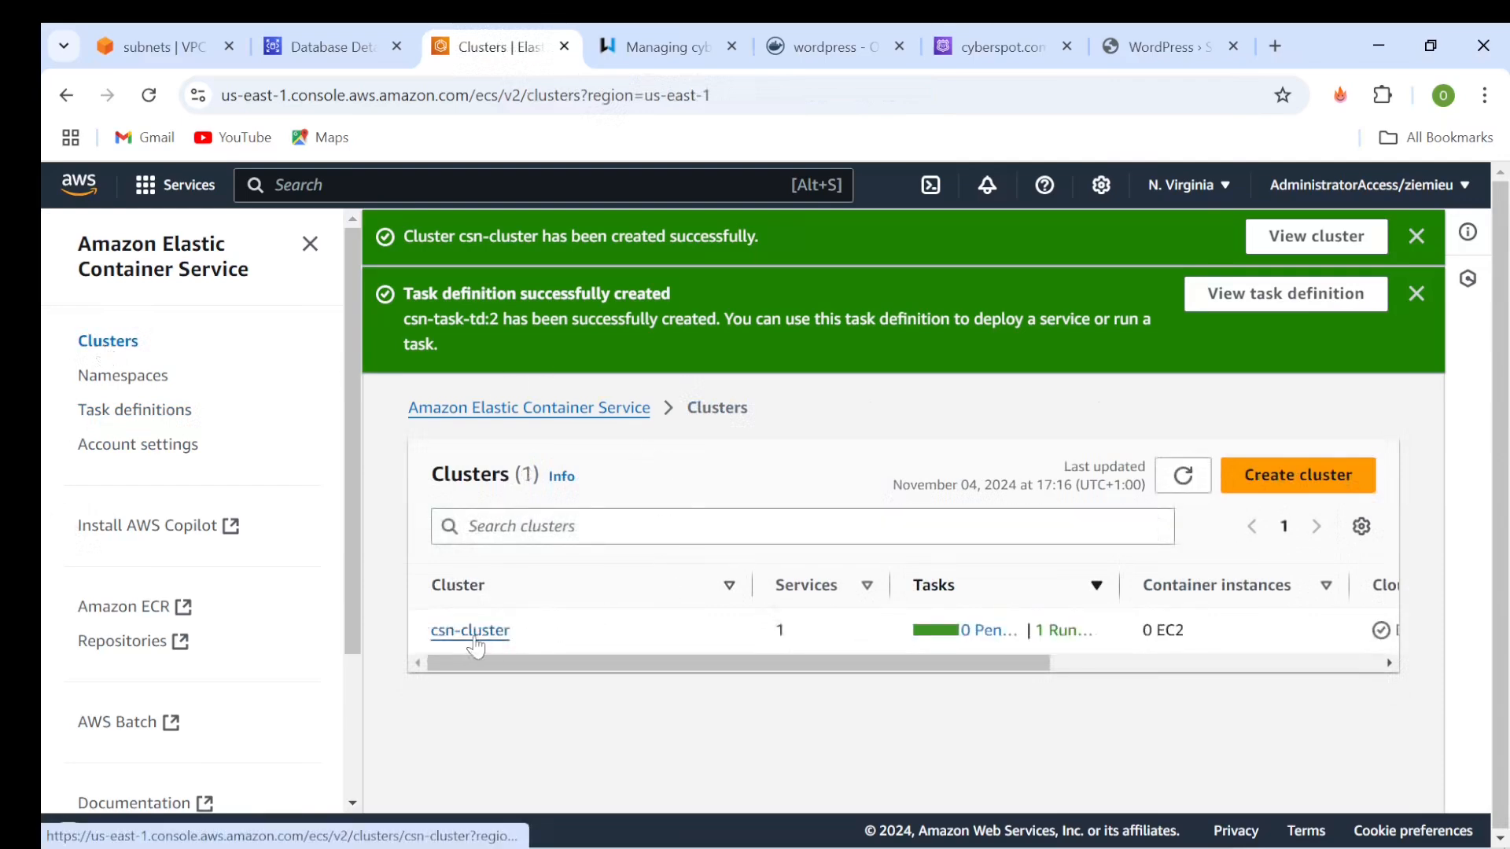
pyautogui.click(472, 633)
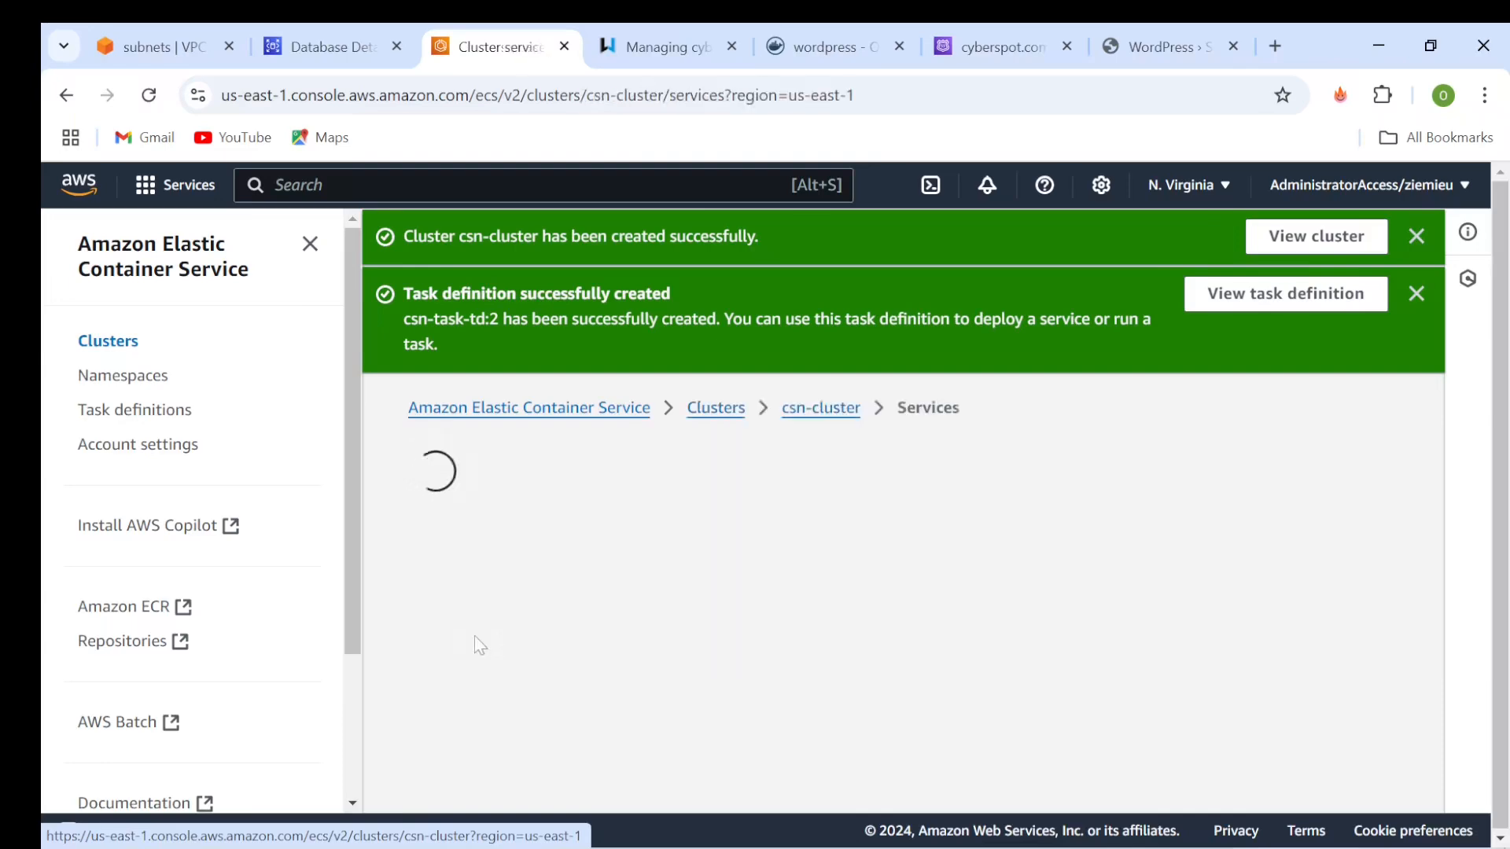
pyautogui.moveTo(1504, 448); pyautogui.dragTo(1504, 783)
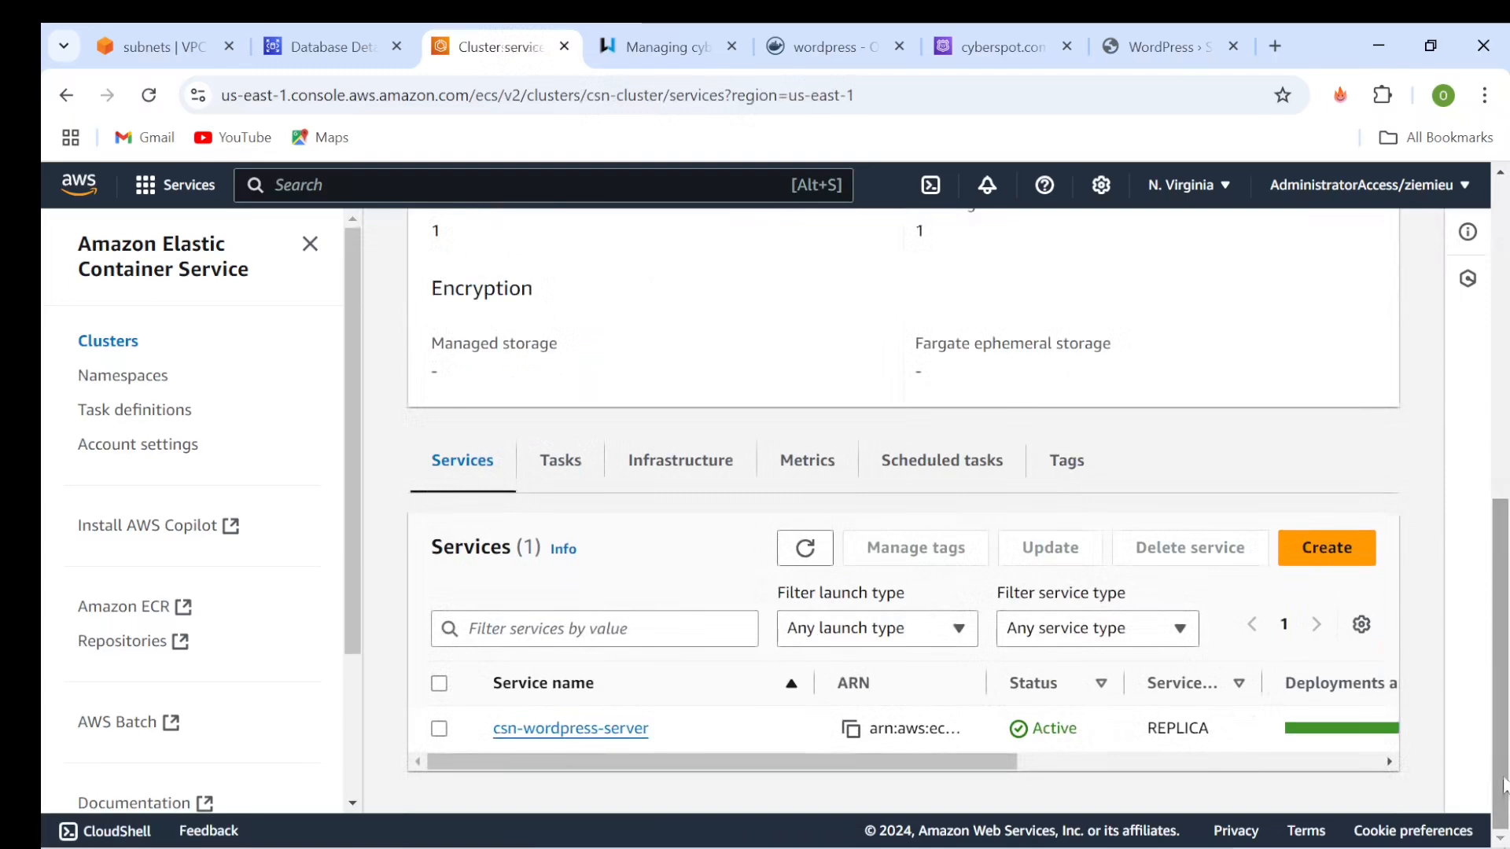
pyautogui.click(592, 730)
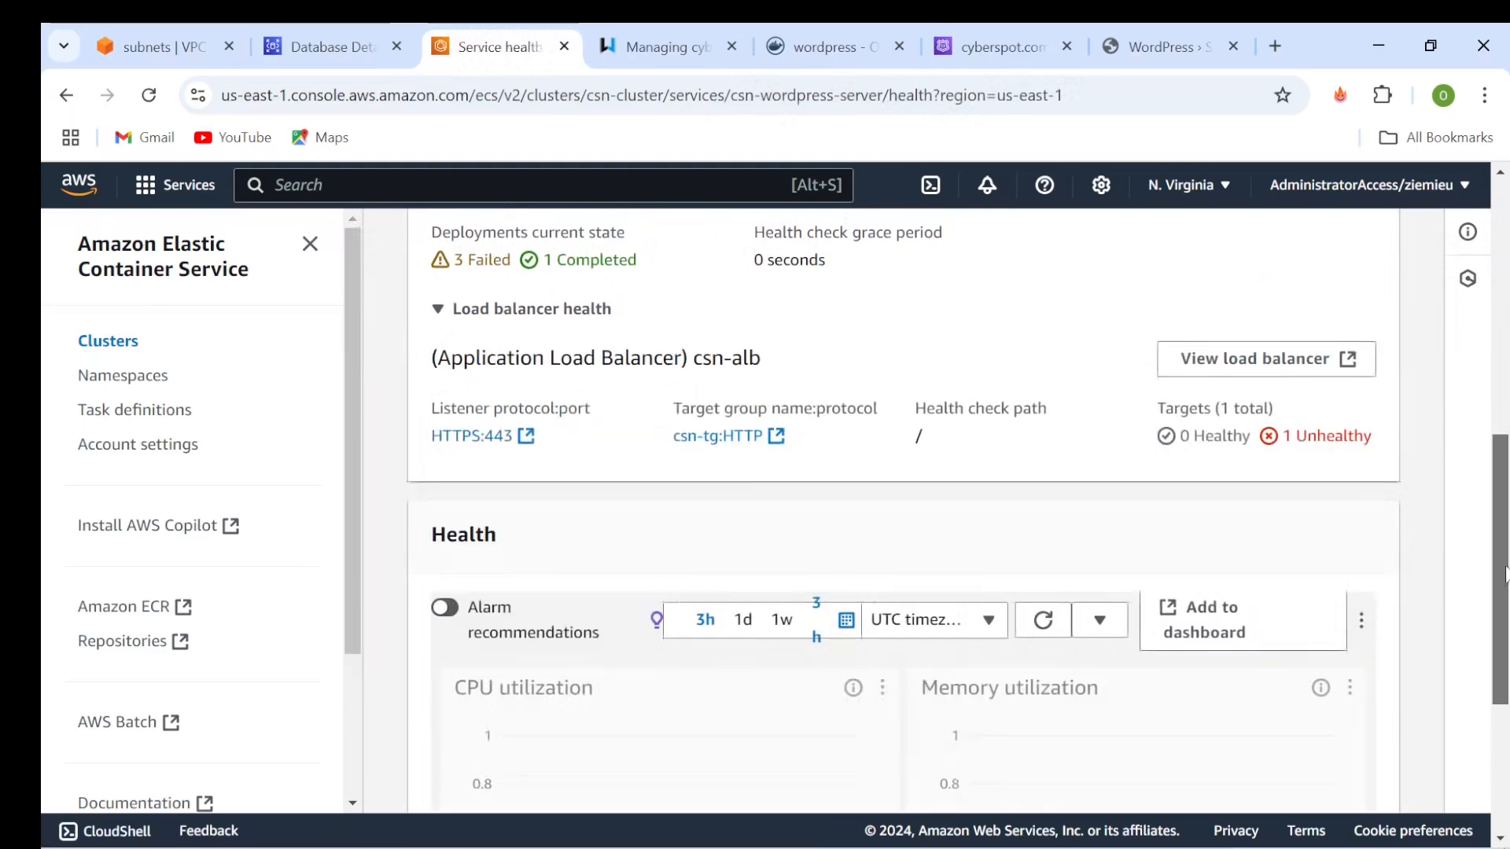
pyautogui.moveTo(1505, 574); pyautogui.dragTo(1506, 314)
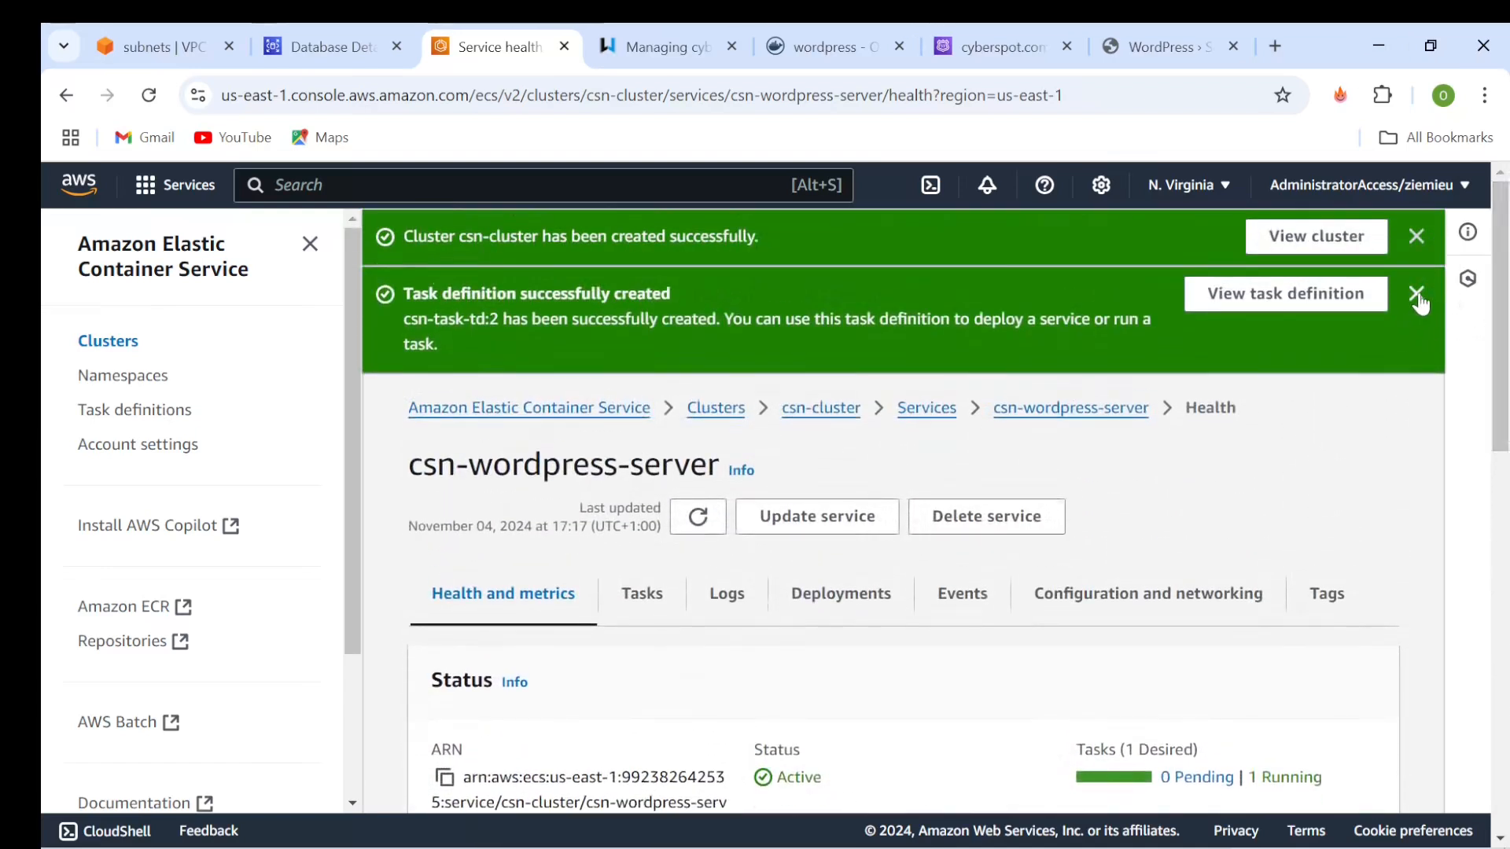
pyautogui.click(1417, 294)
pyautogui.click(1416, 238)
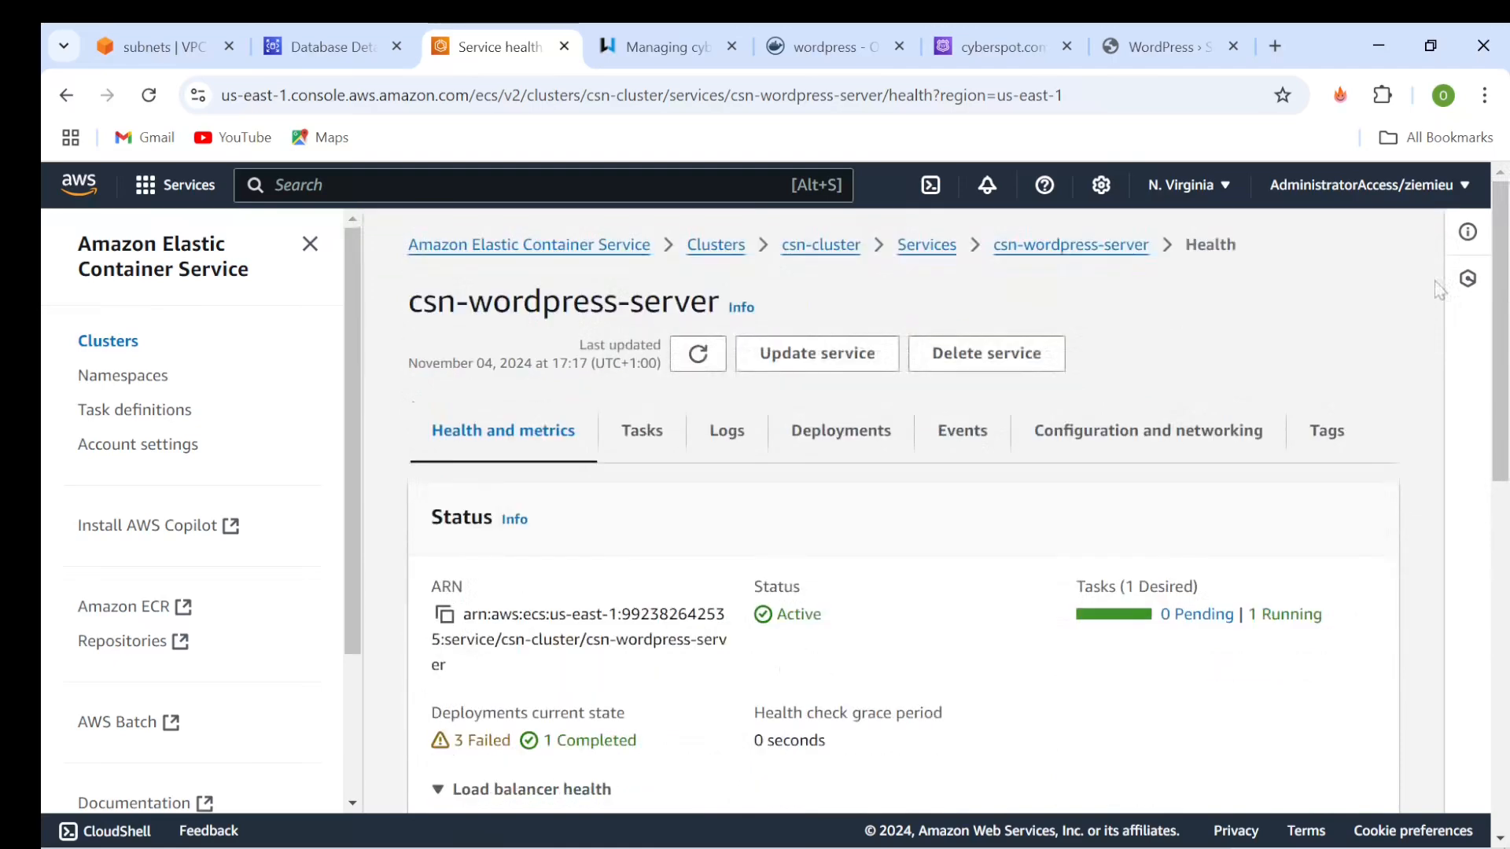
pyautogui.moveTo(1504, 408)
pyautogui.mouseDown()
pyautogui.moveTo(1502, 442)
pyautogui.moveTo(1501, 404)
pyautogui.mouseUp()
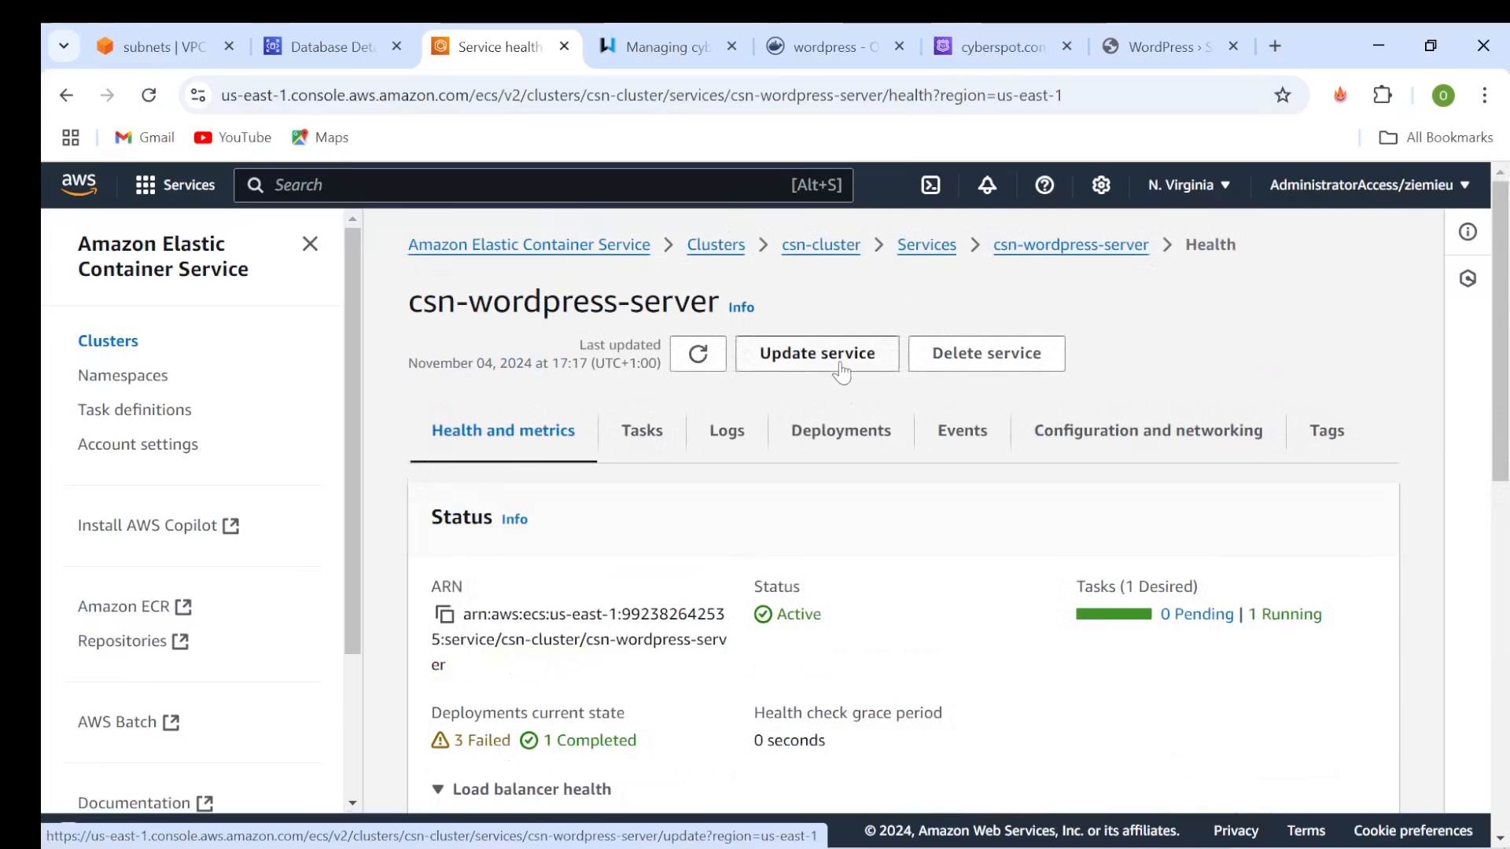
pyautogui.click(841, 368)
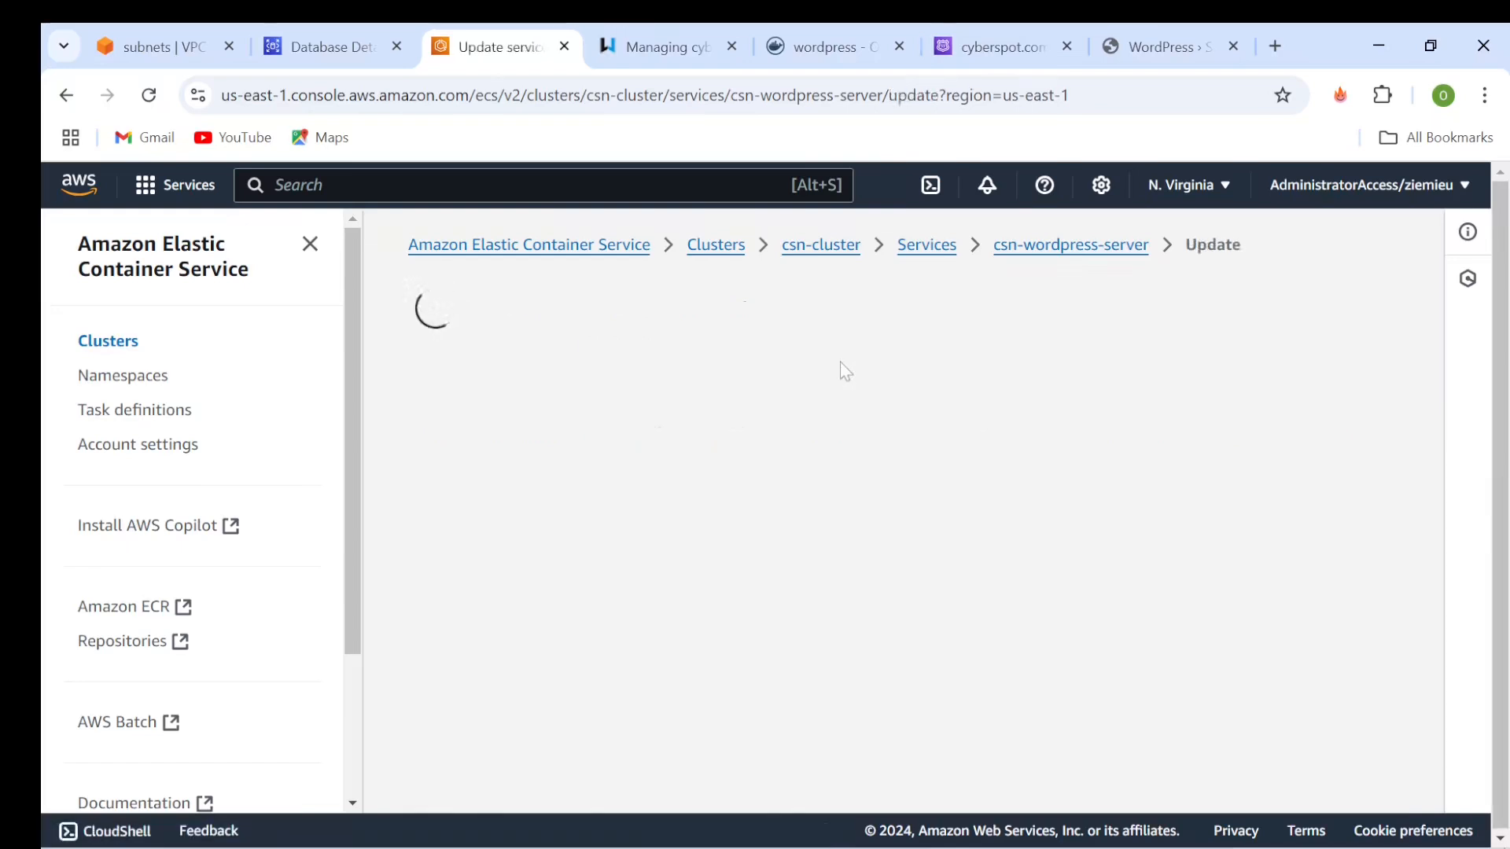
# Switch the service to task definition revision 2 (LATEST) and apply the update
pyautogui.moveTo(1503, 368); pyautogui.dragTo(1508, 419)
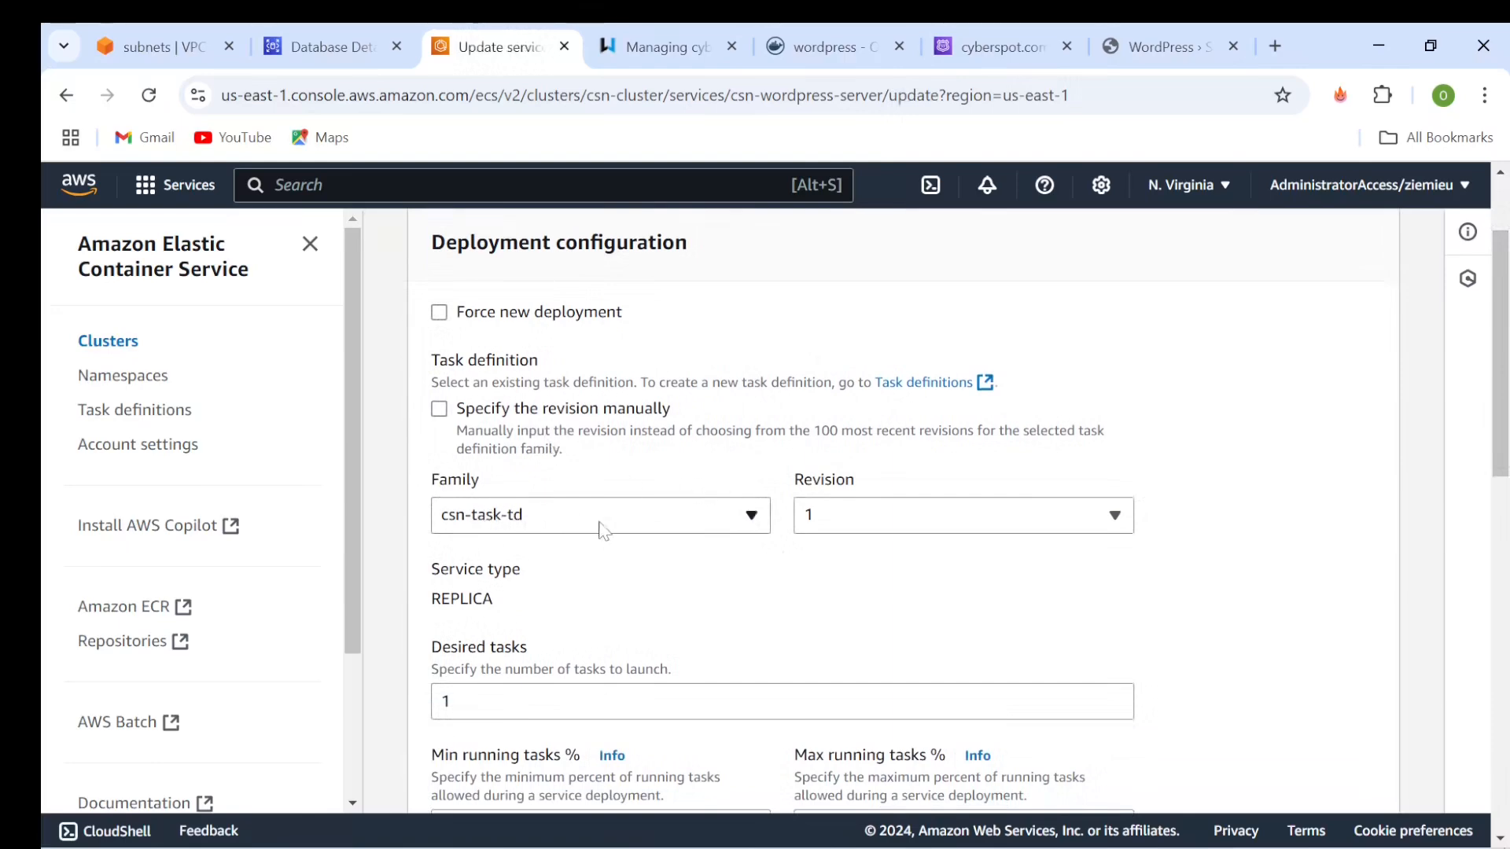
pyautogui.click(905, 528)
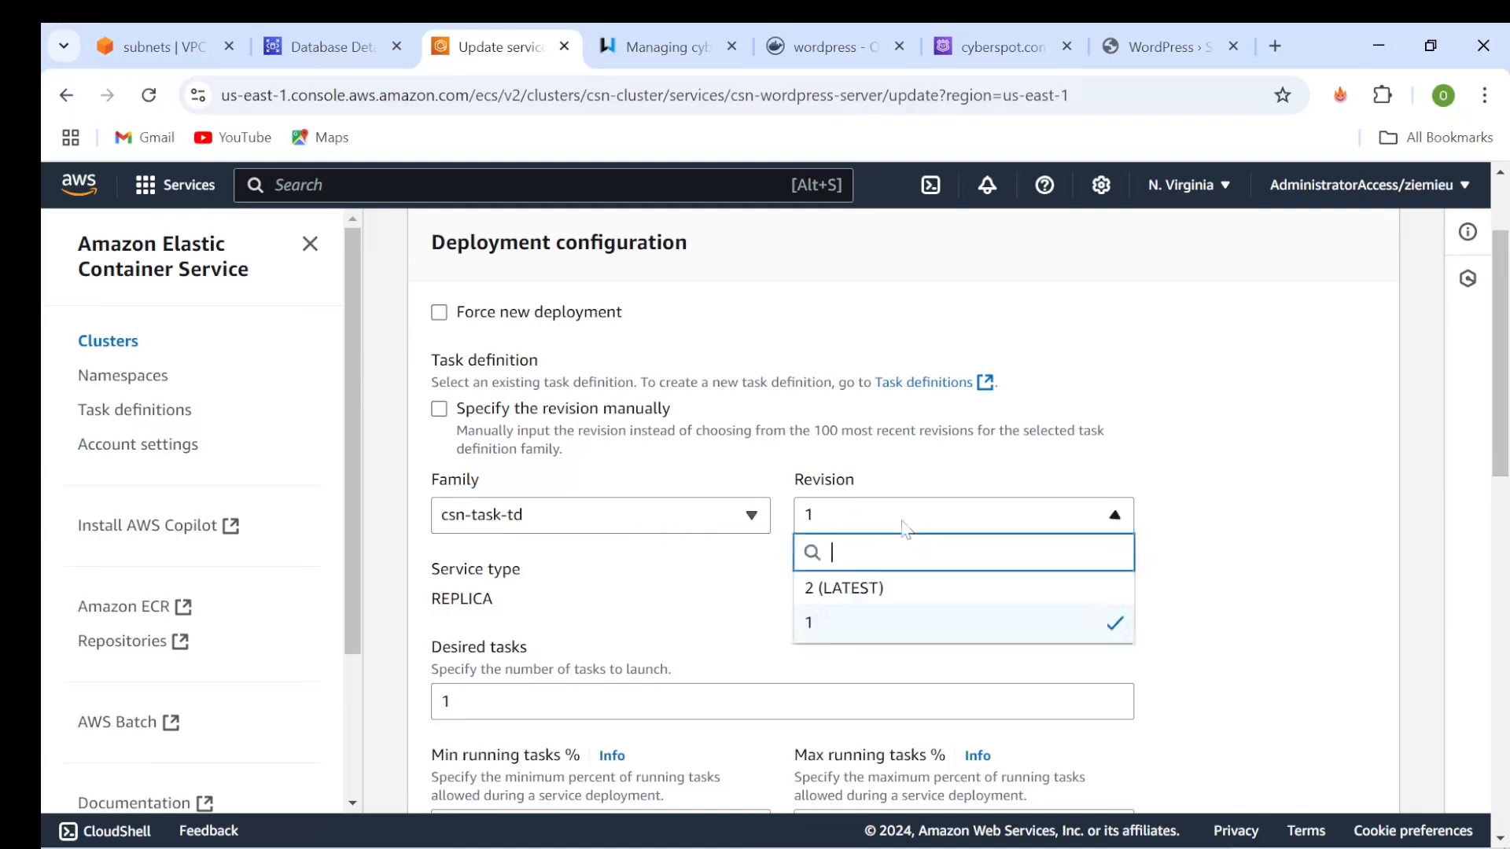
pyautogui.click(897, 600)
pyautogui.scroll(-1, 895, 590)
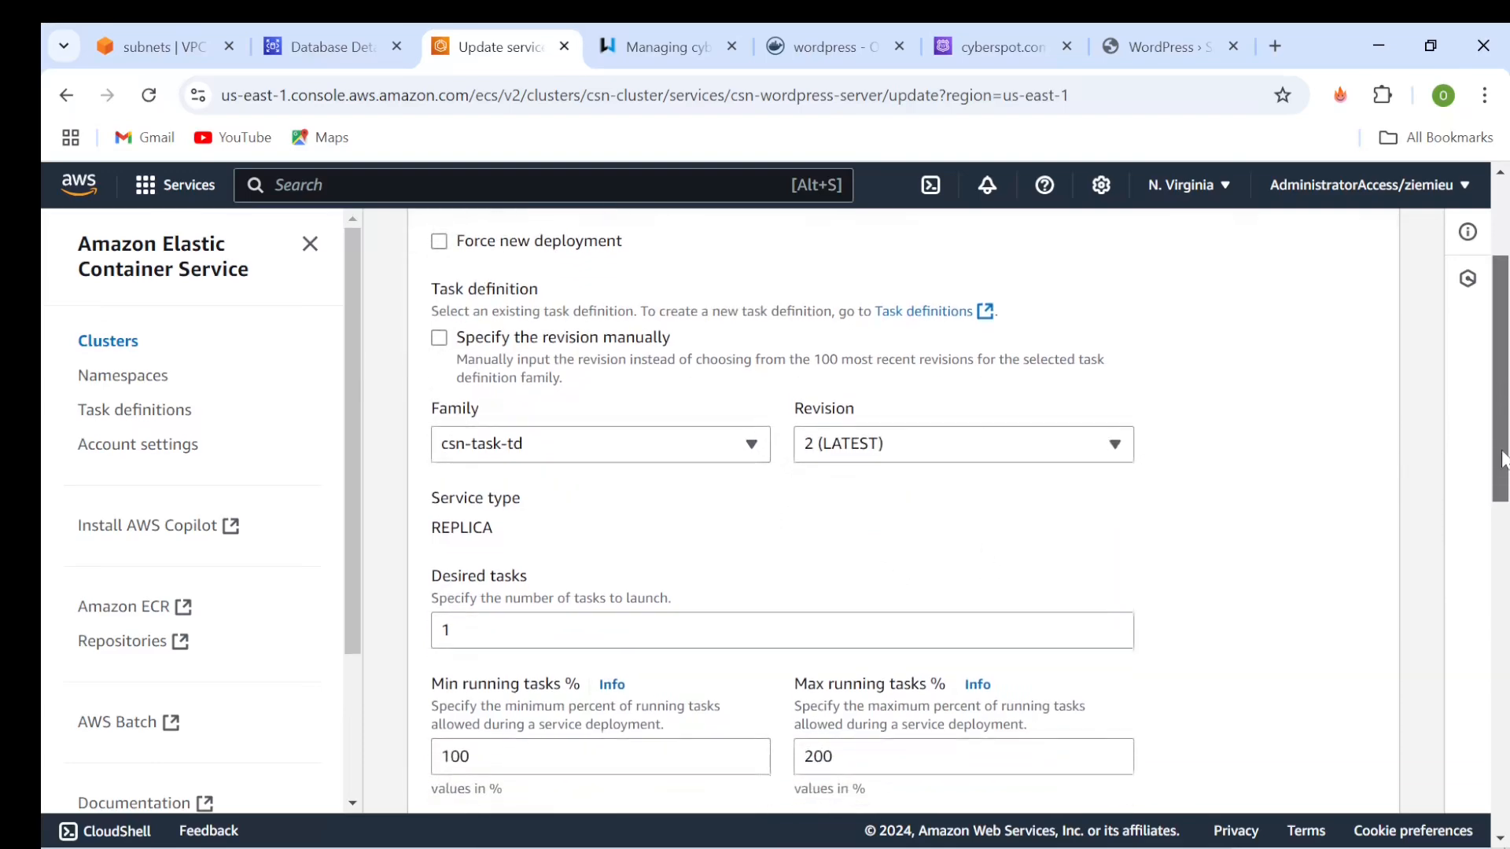
pyautogui.moveTo(1502, 461); pyautogui.dragTo(1482, 674)
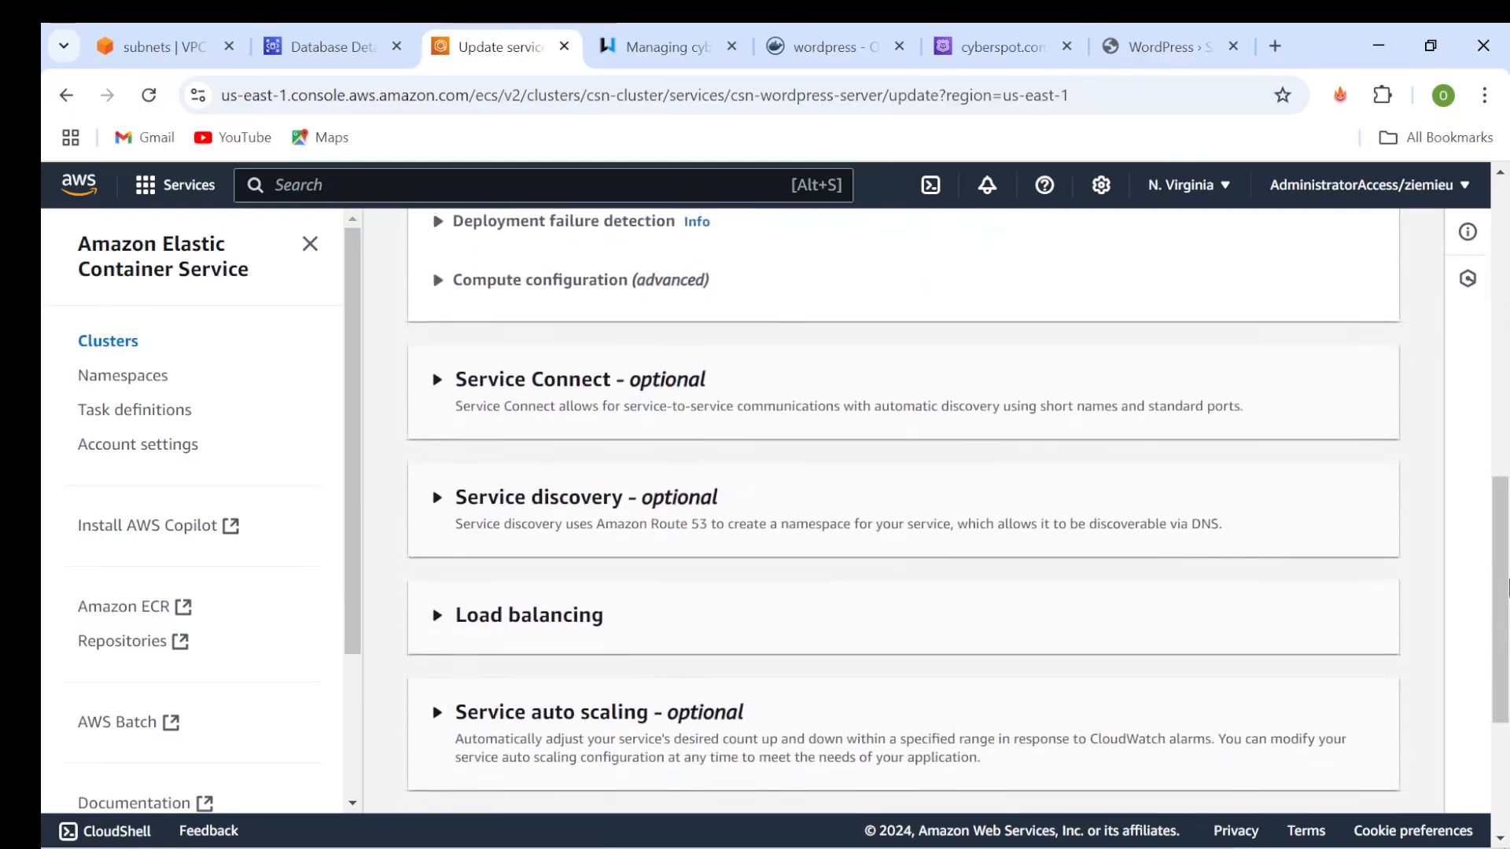
pyautogui.scroll(-1, 1503, 621)
pyautogui.moveTo(1503, 620); pyautogui.dragTo(1497, 707)
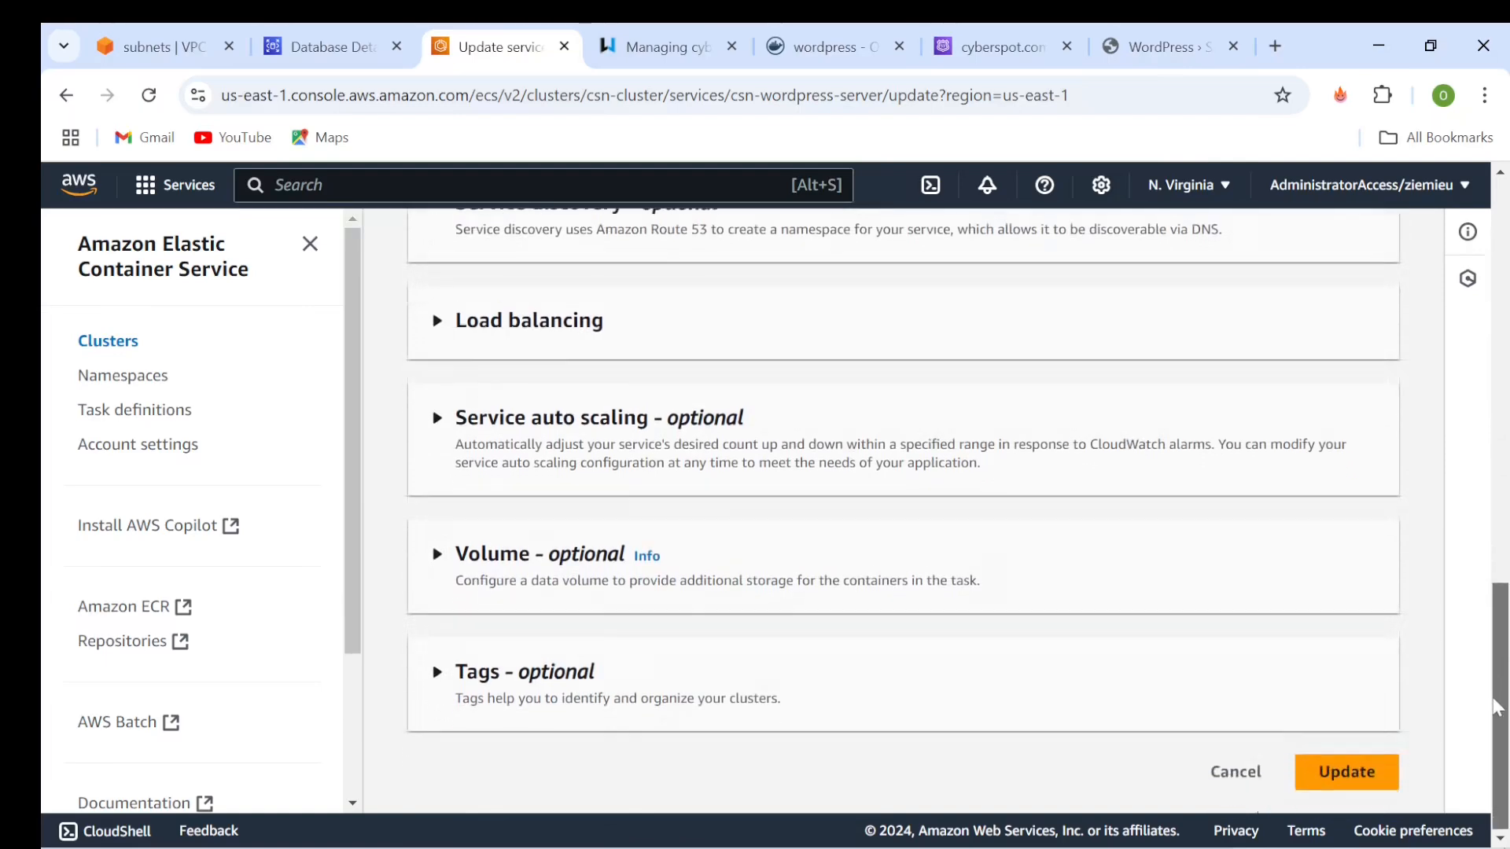
pyautogui.click(1352, 786)
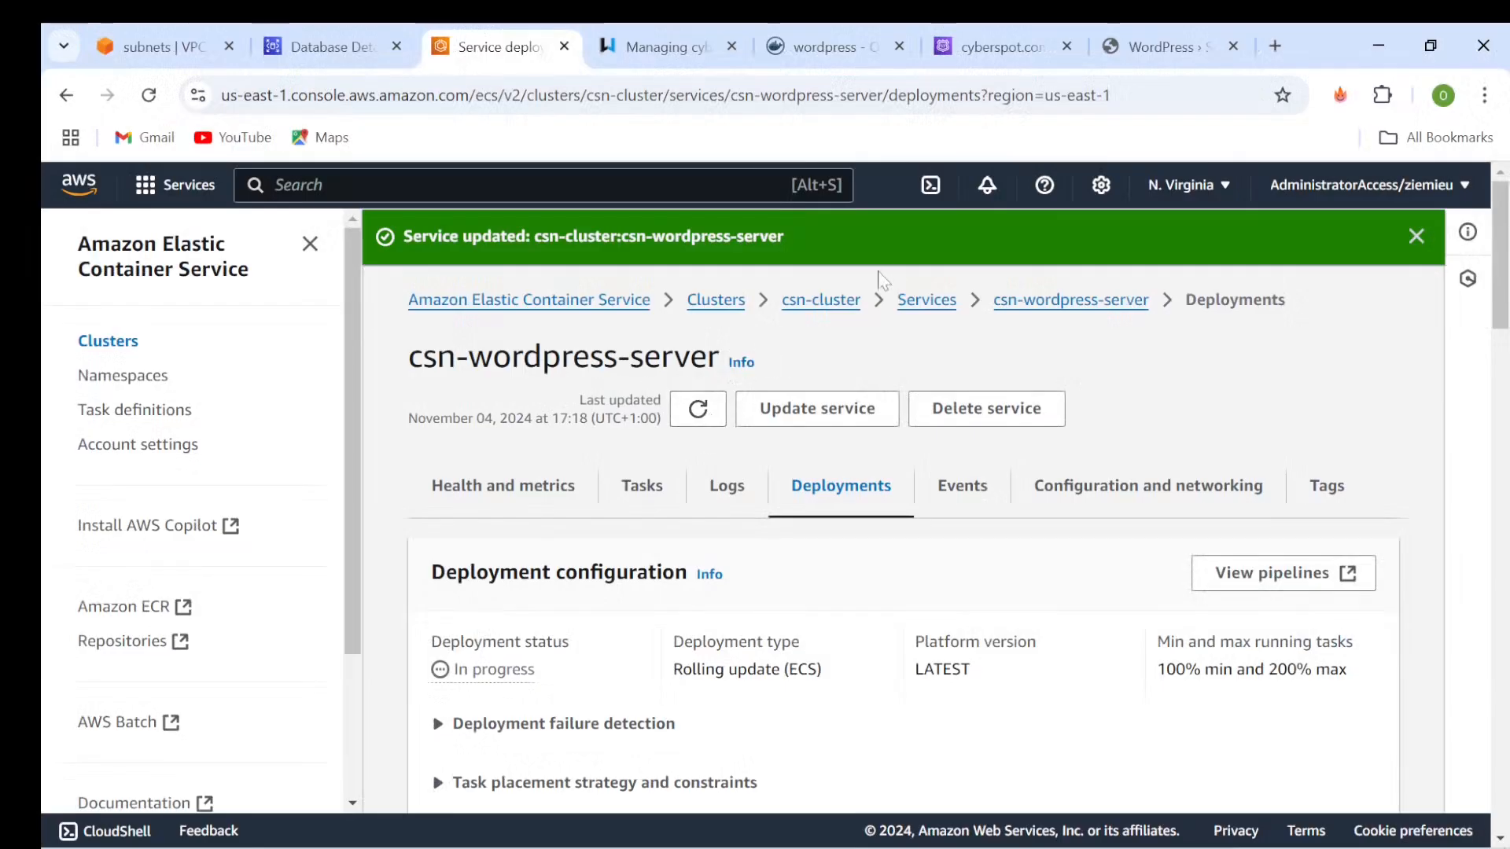
# Reload the WordPress setup page, start installing, and confirm English (United States)
pyautogui.click(1138, 51)
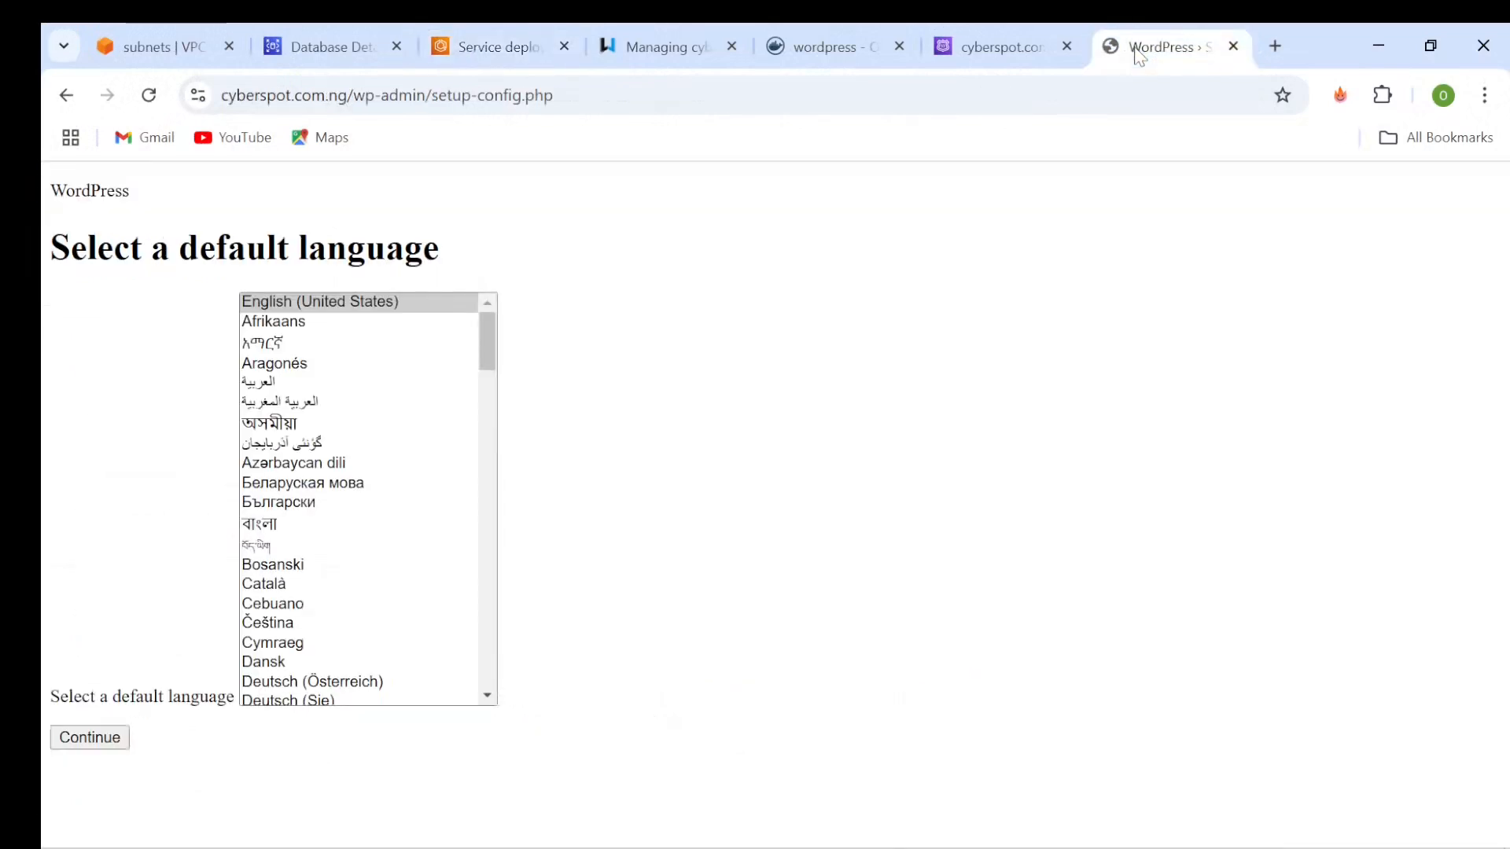
pyautogui.click(151, 96)
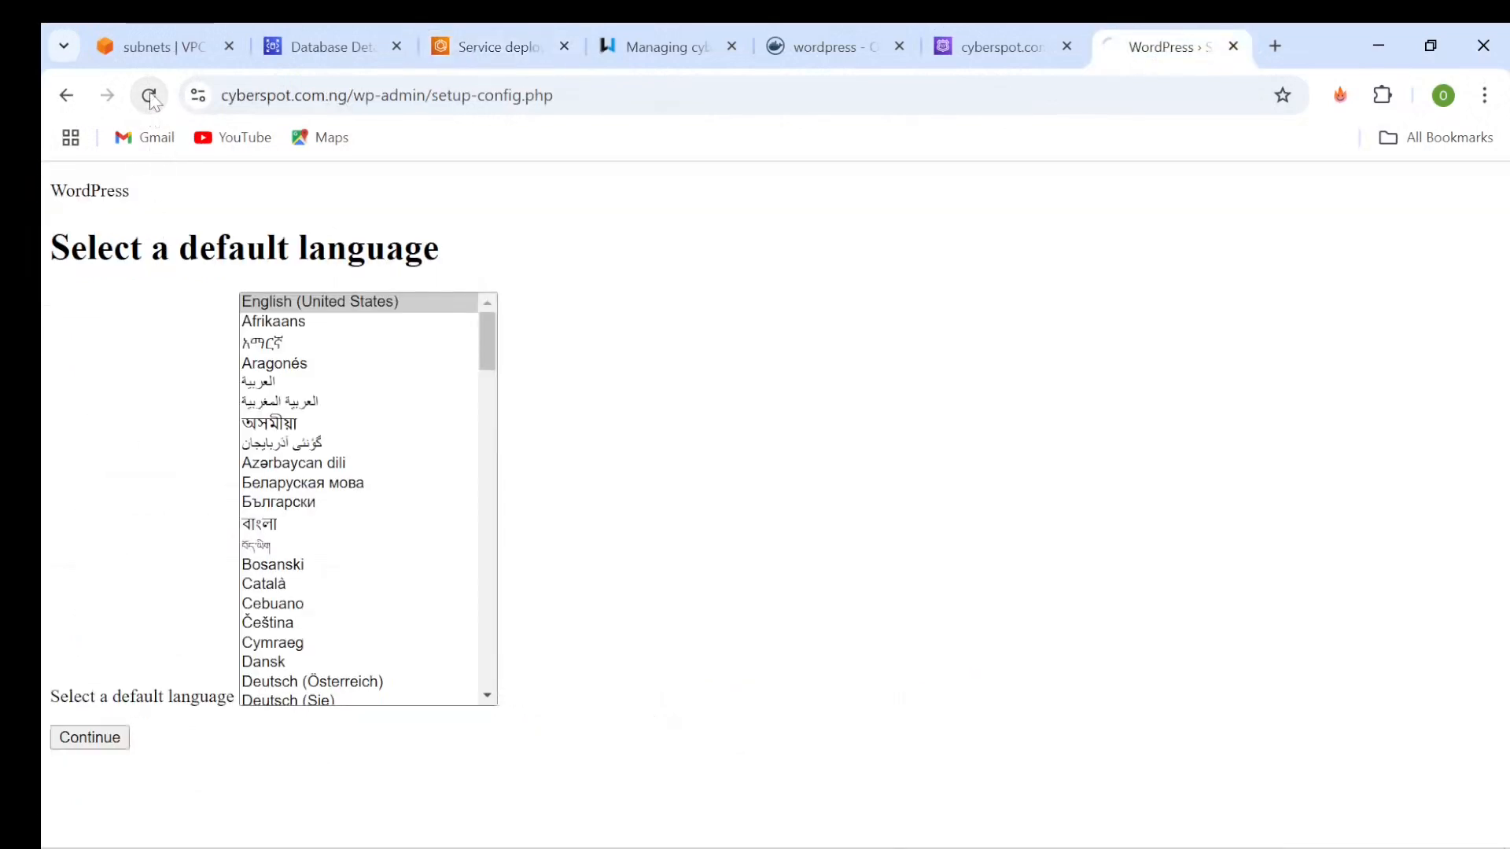
pyautogui.click(93, 740)
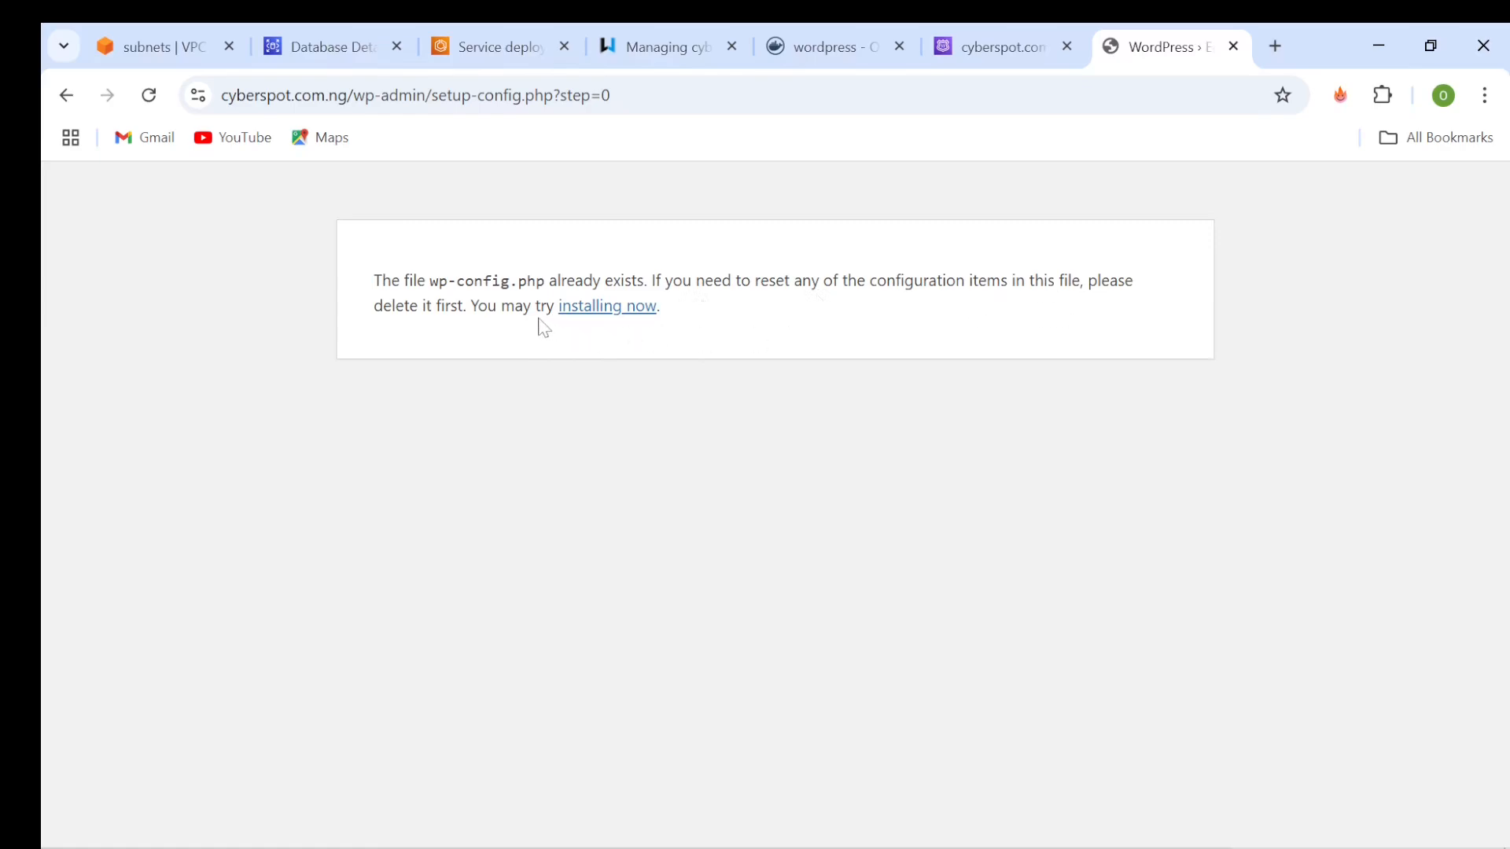
pyautogui.click(616, 308)
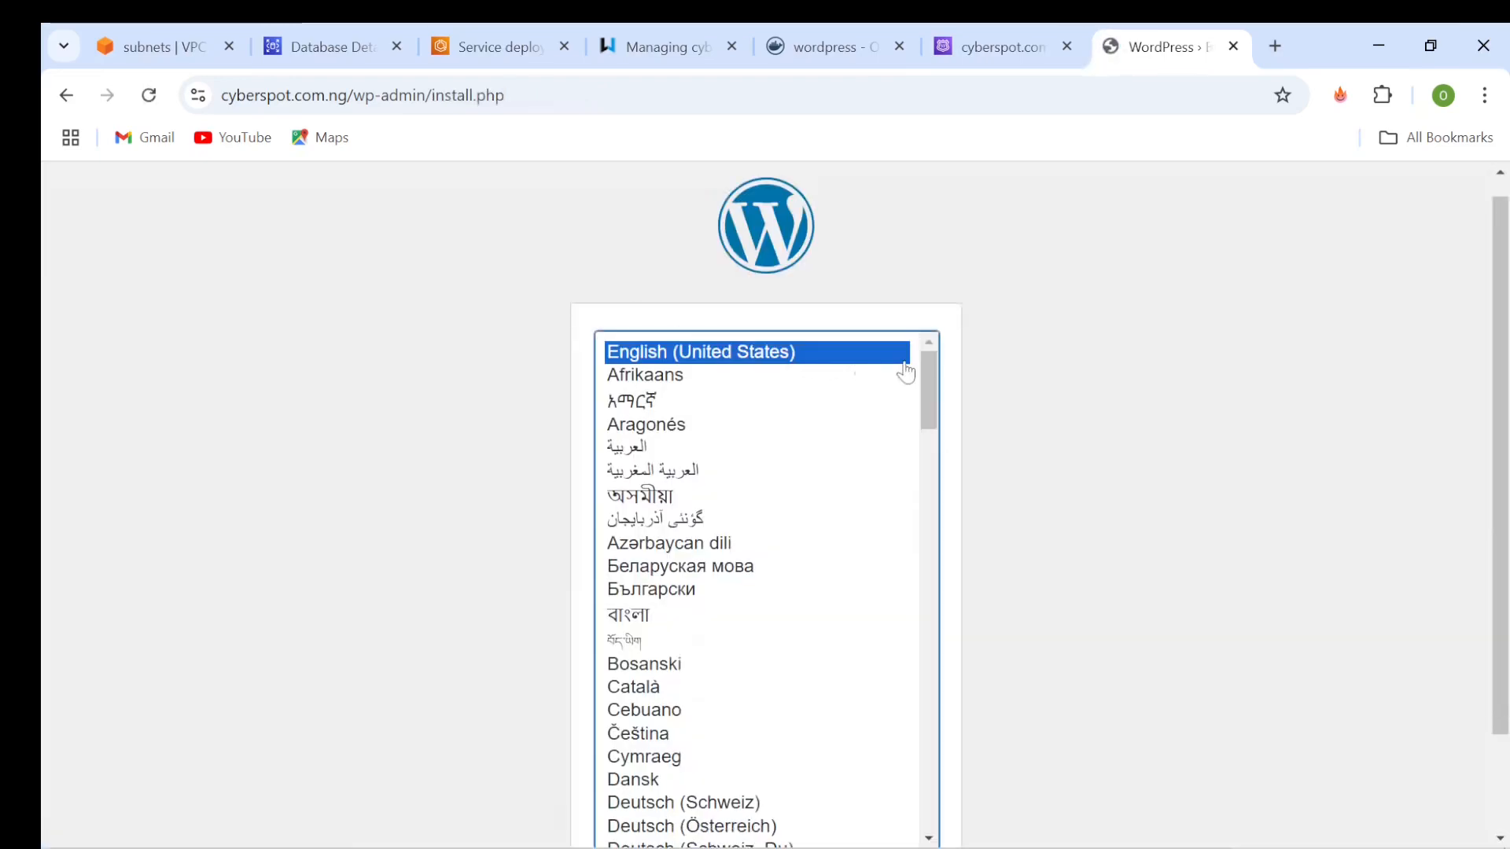
pyautogui.scroll(-2, 1494, 472)
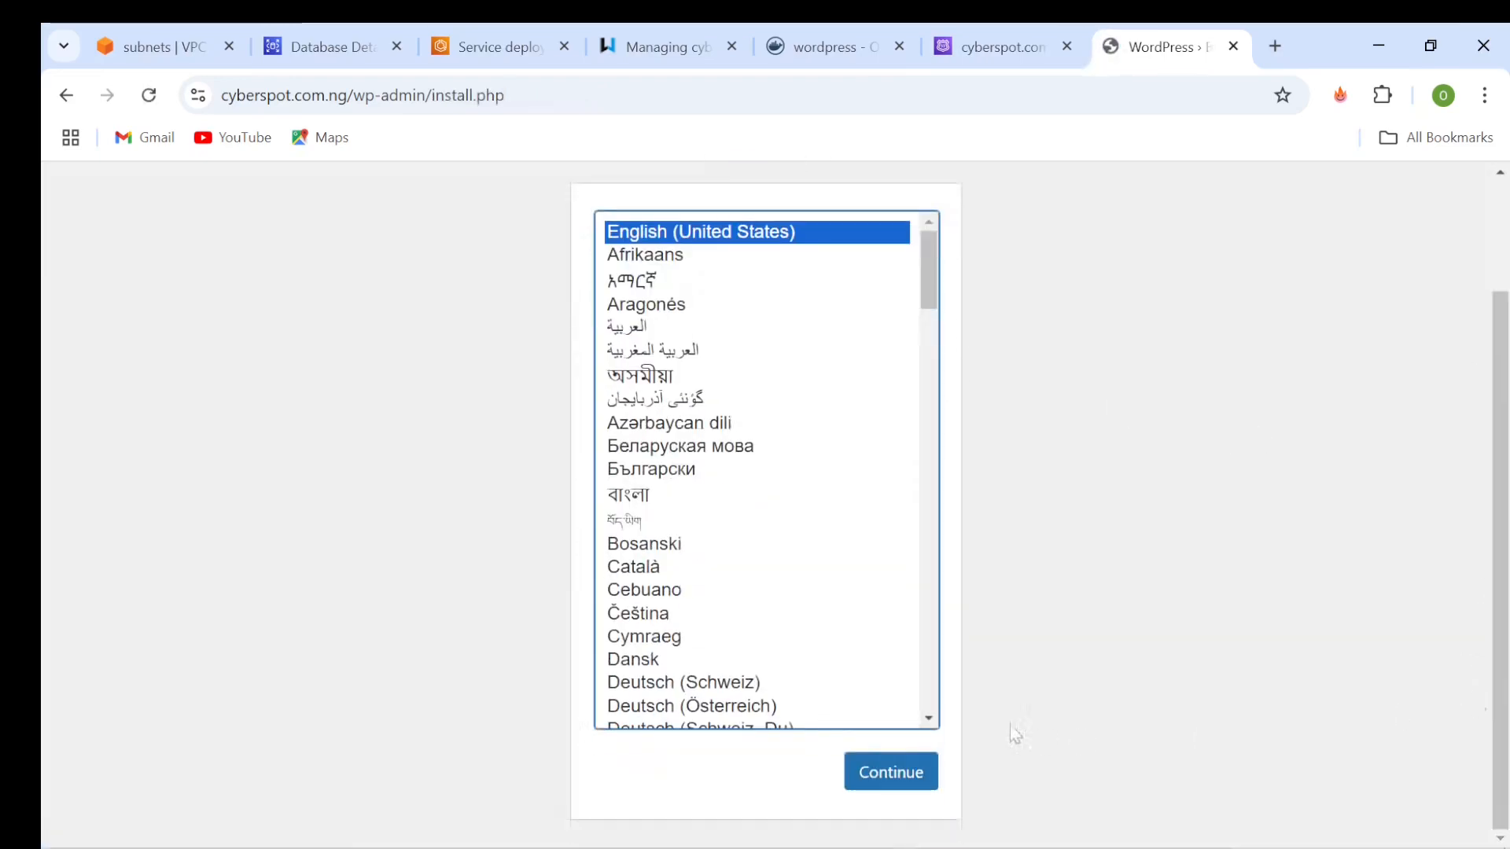
pyautogui.click(909, 768)
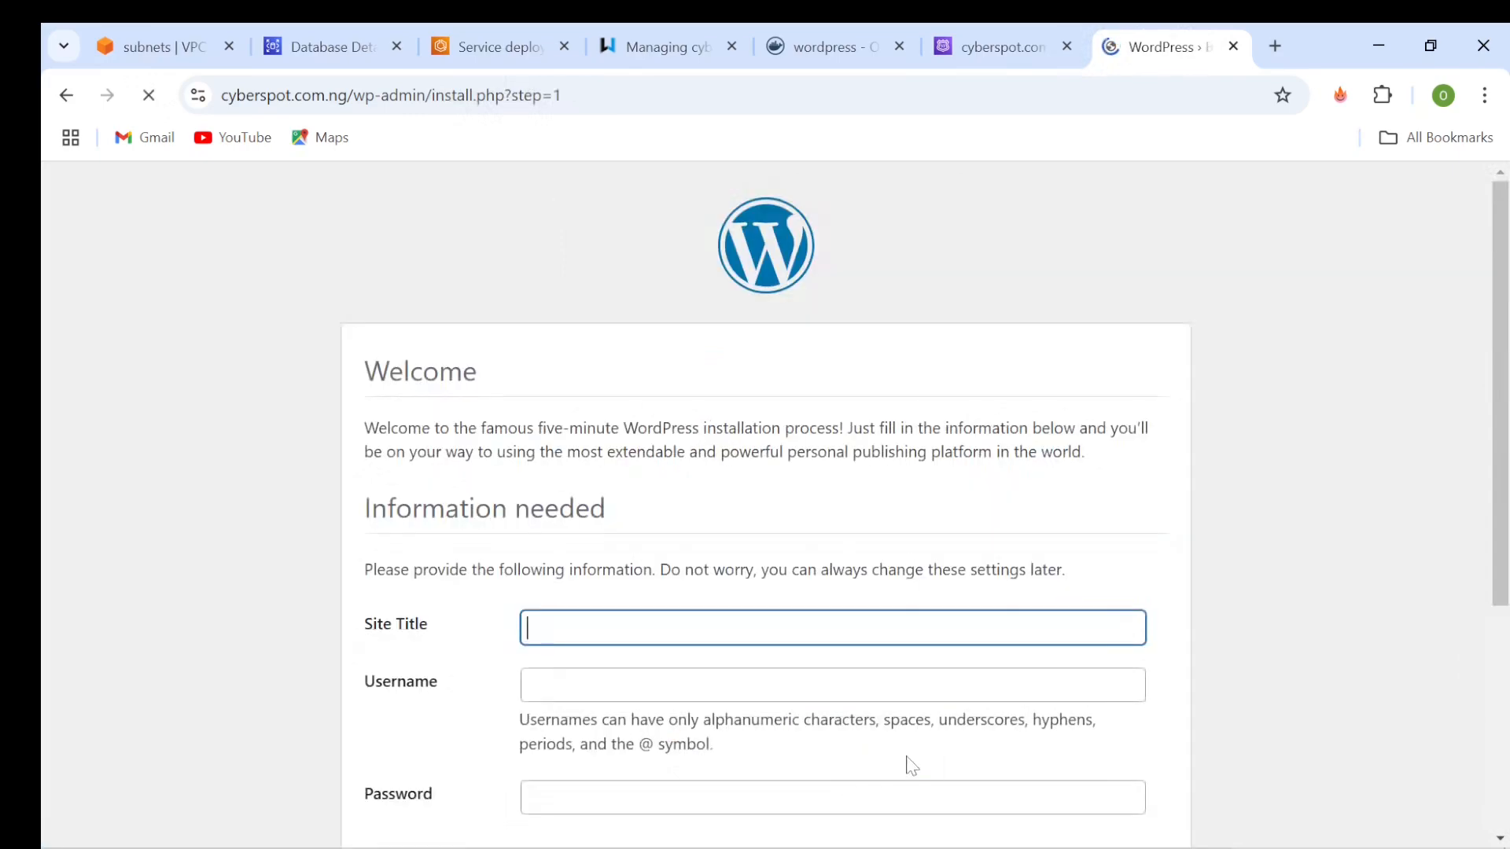
# Copy the generated strong password onto a new line in the notes
pyautogui.scroll(-2, 1487, 566)
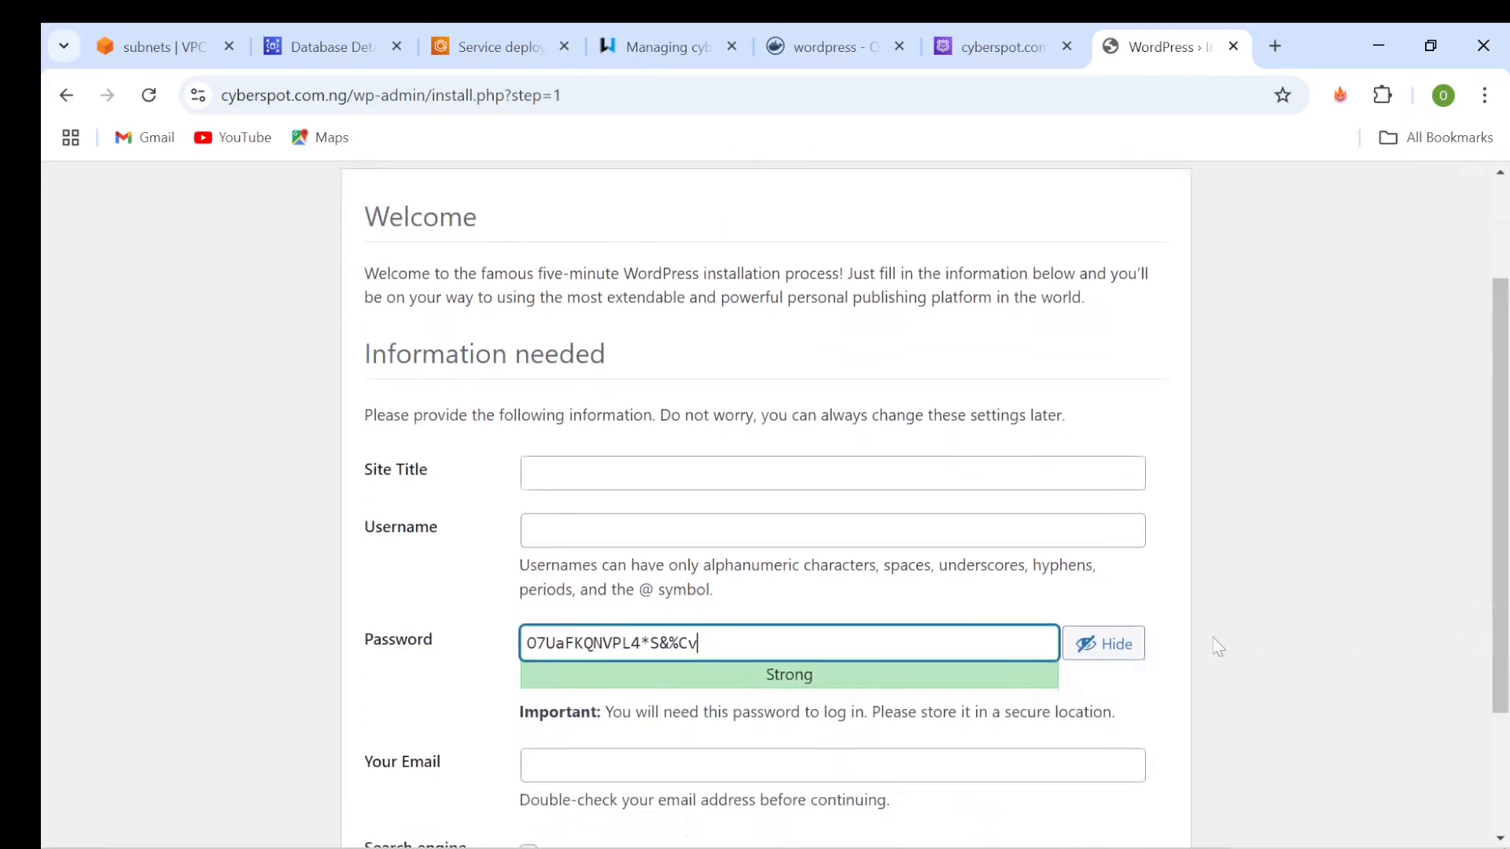
pyautogui.hotkey('ctrl', 'a')
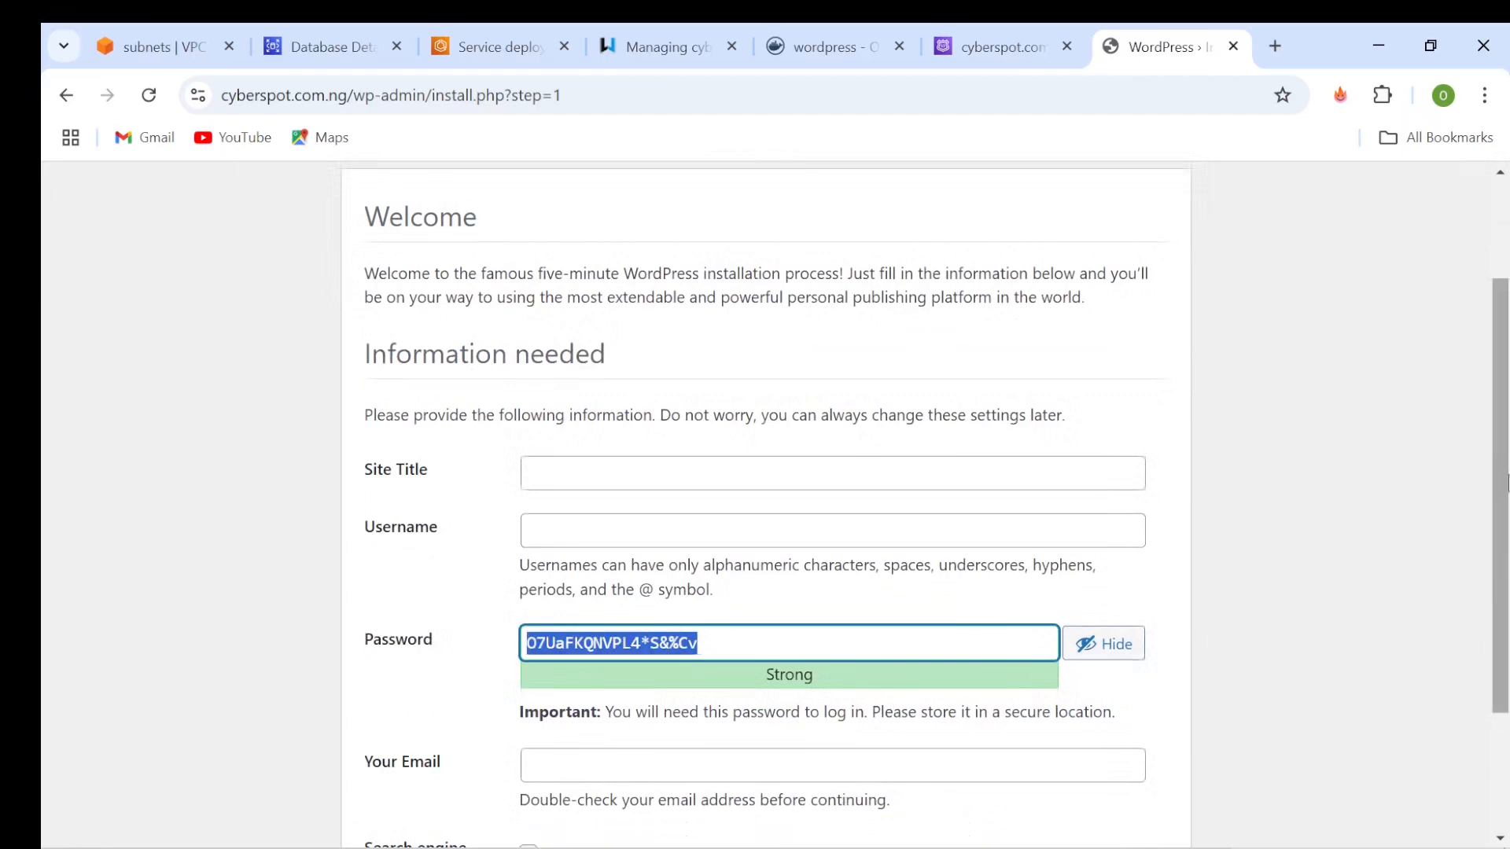
pyautogui.scroll(-3, 1502, 482)
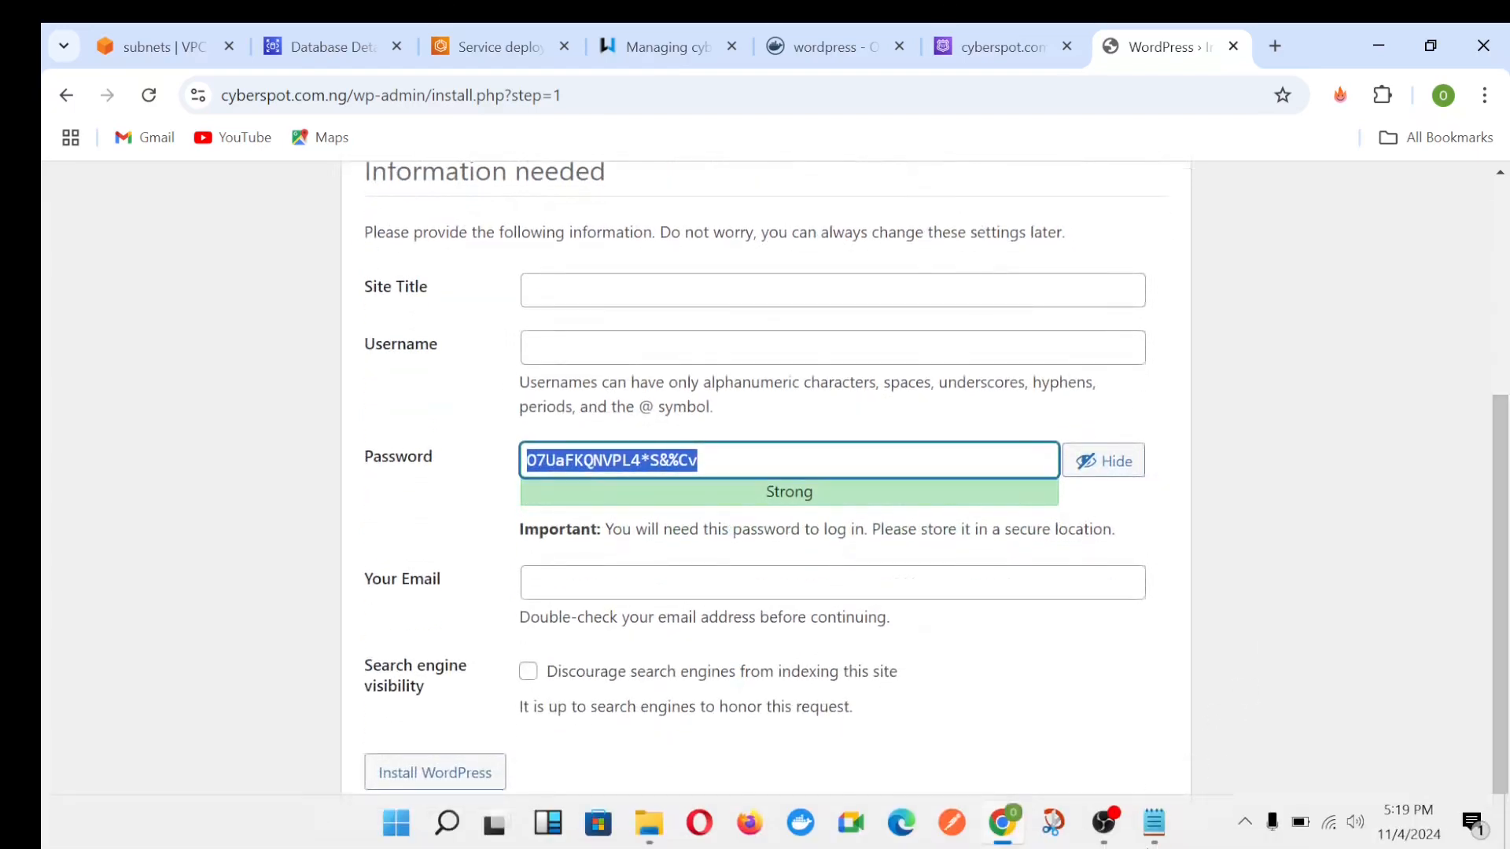
pyautogui.click(1150, 846)
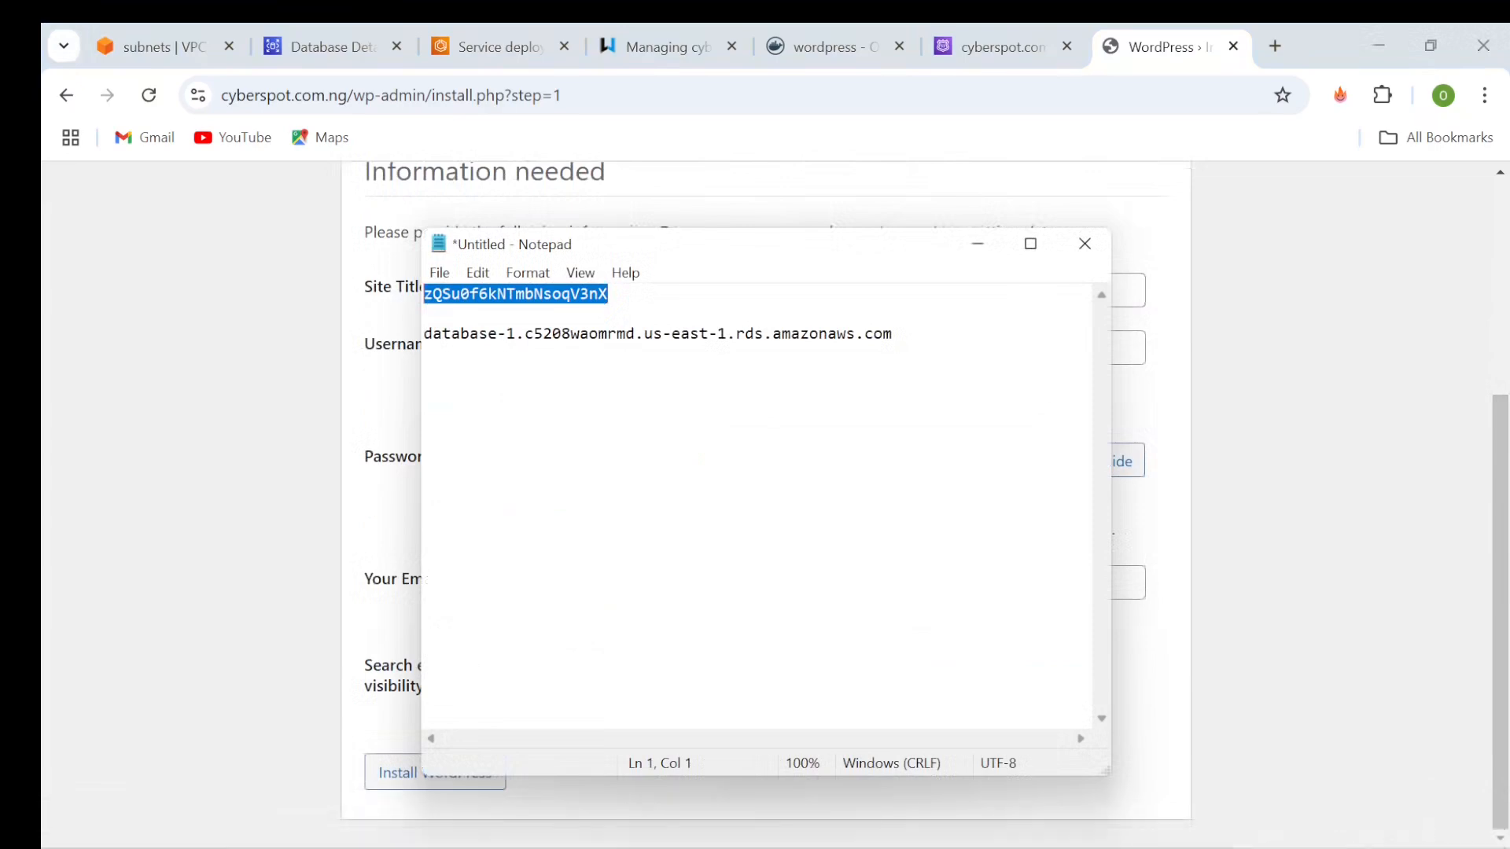
pyautogui.click(896, 335)
pyautogui.press('Return')
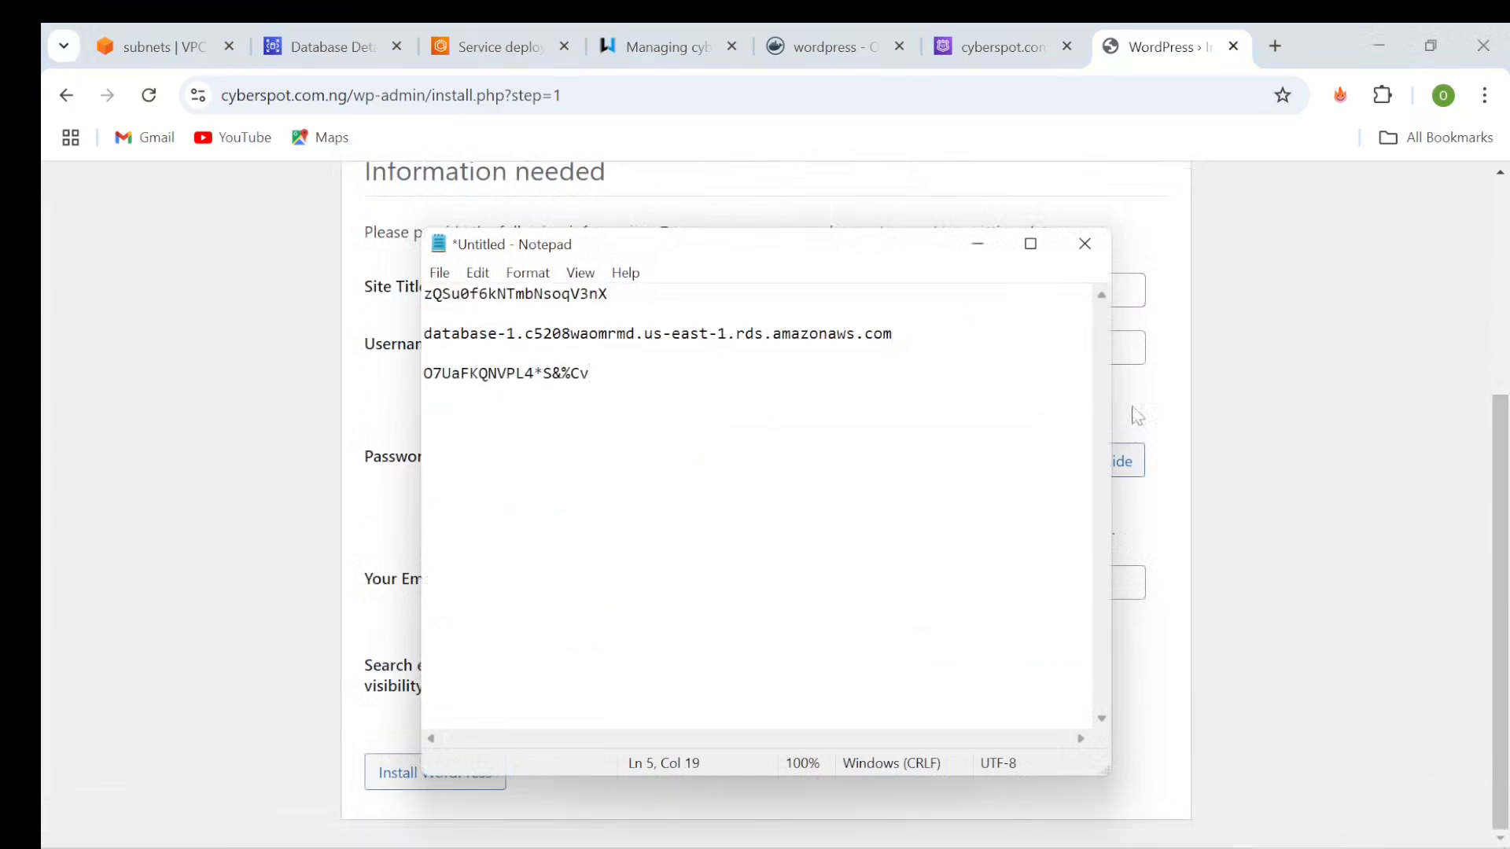
pyautogui.click(1263, 419)
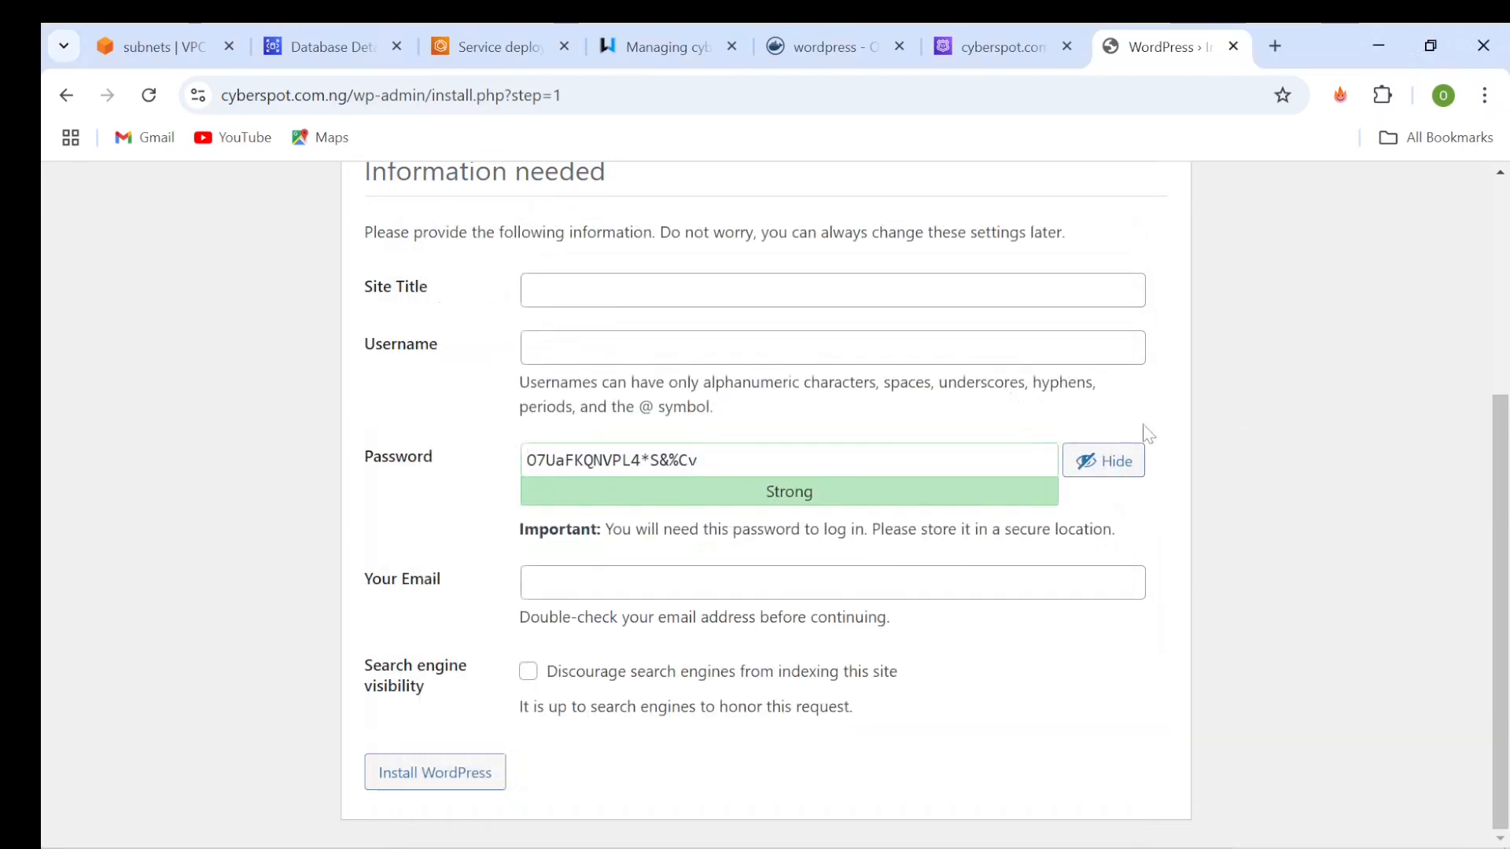
# Enter site title csn demo, an admin username and e-mail, and install WordPress
pyautogui.click(832, 290)
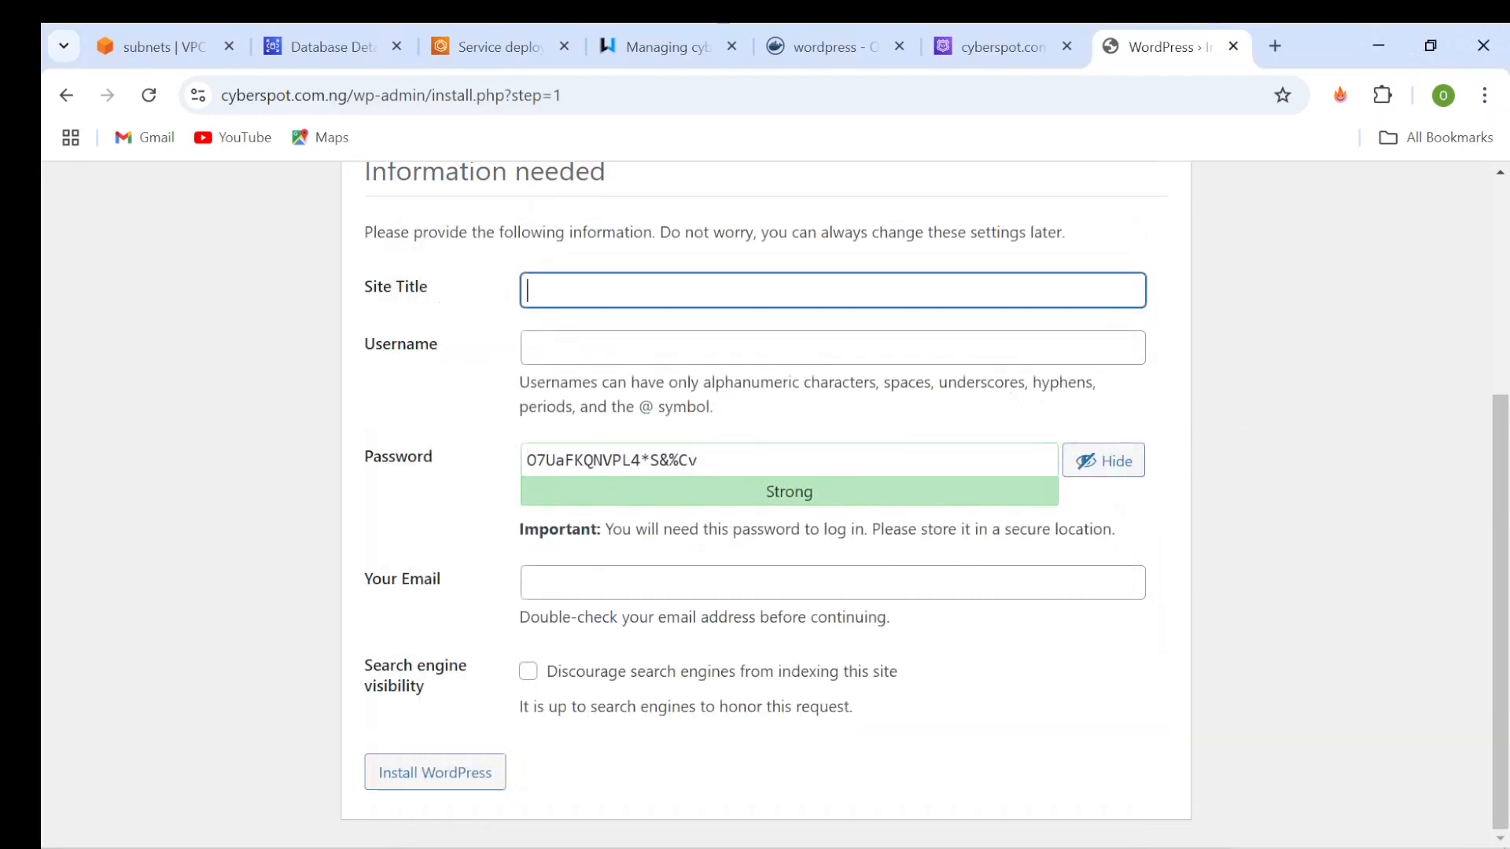
pyautogui.write('csn demo')
pyautogui.click(527, 347)
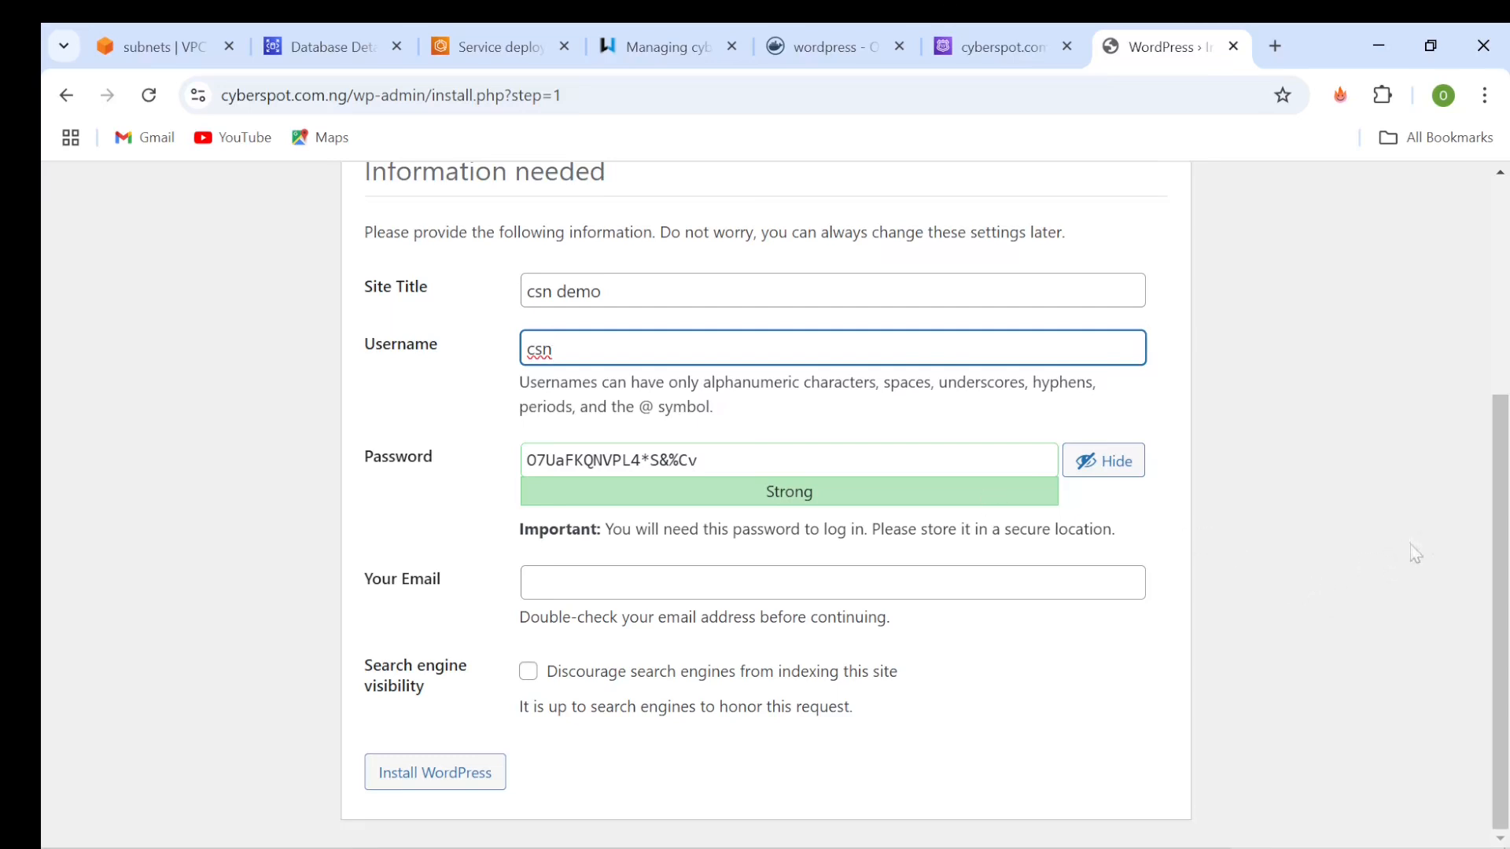
pyautogui.click(1124, 591)
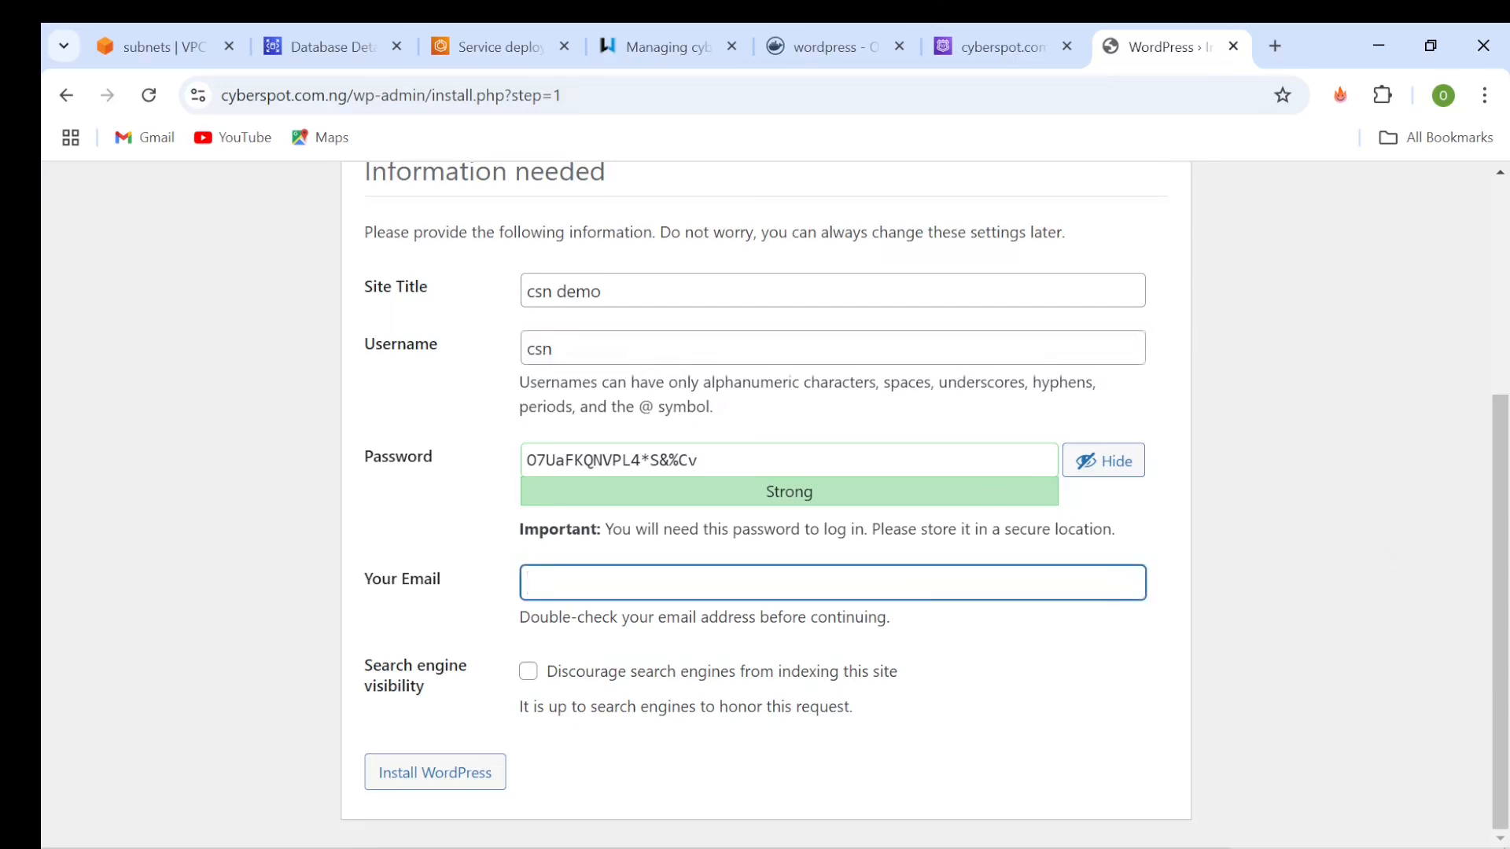
pyautogui.click(456, 791)
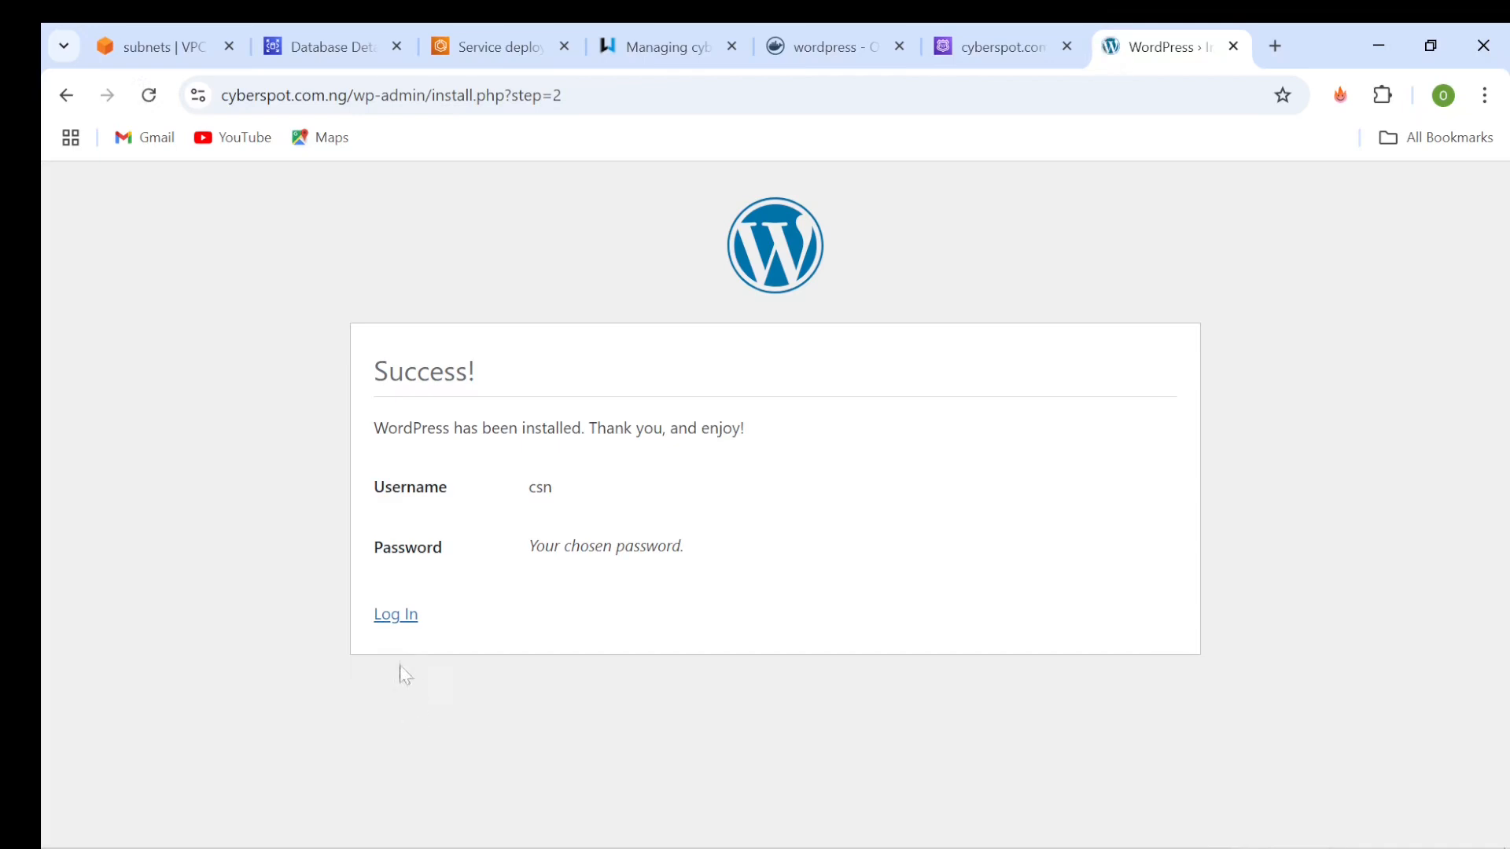
# Log in with the admin username and saved password, then visit the live csn demo site
pyautogui.click(399, 621)
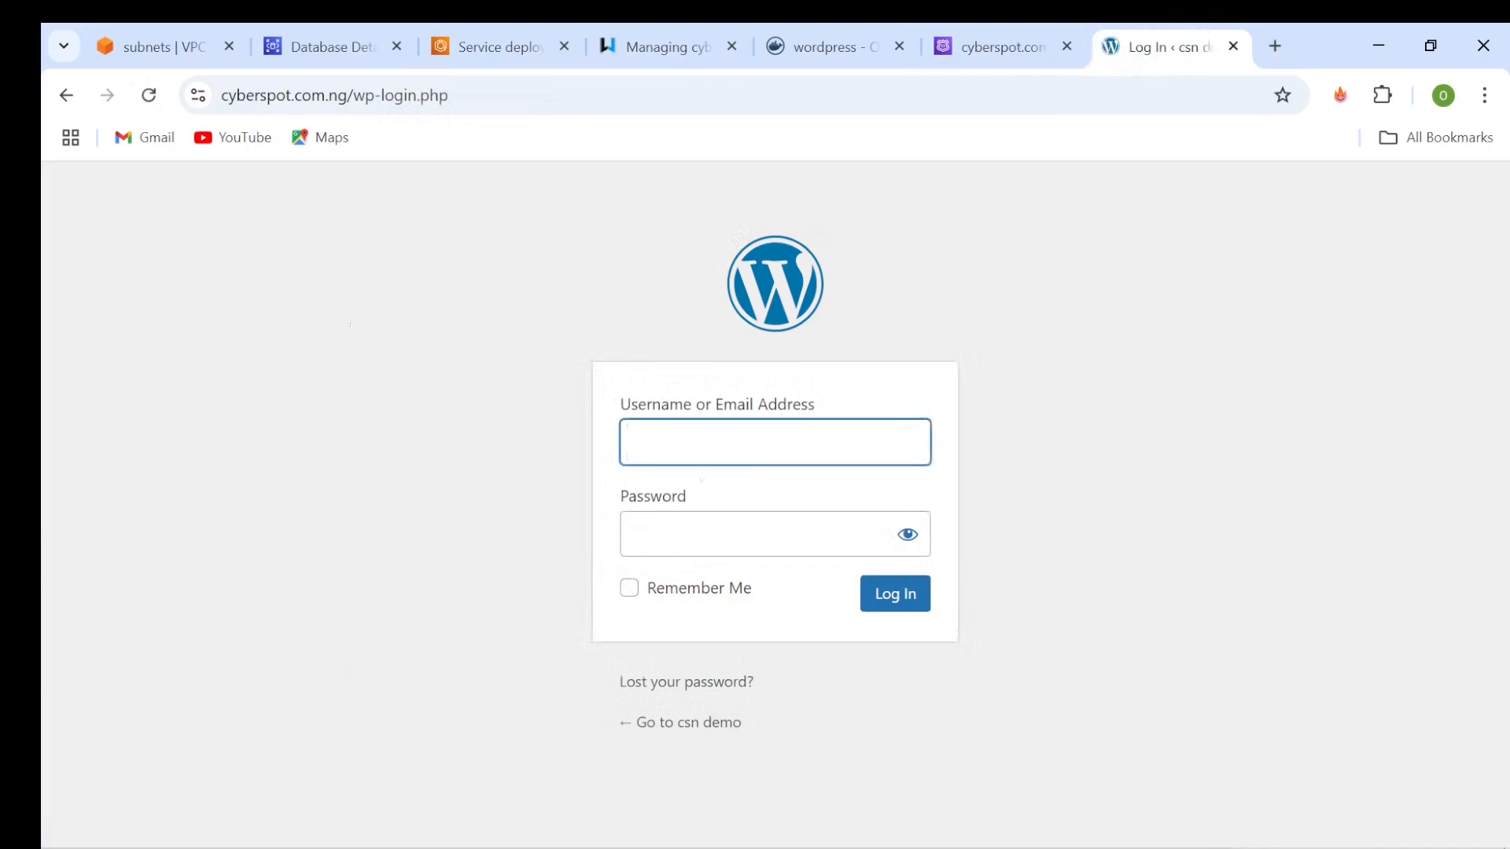
pyautogui.write('csn')
pyautogui.press('Tab')
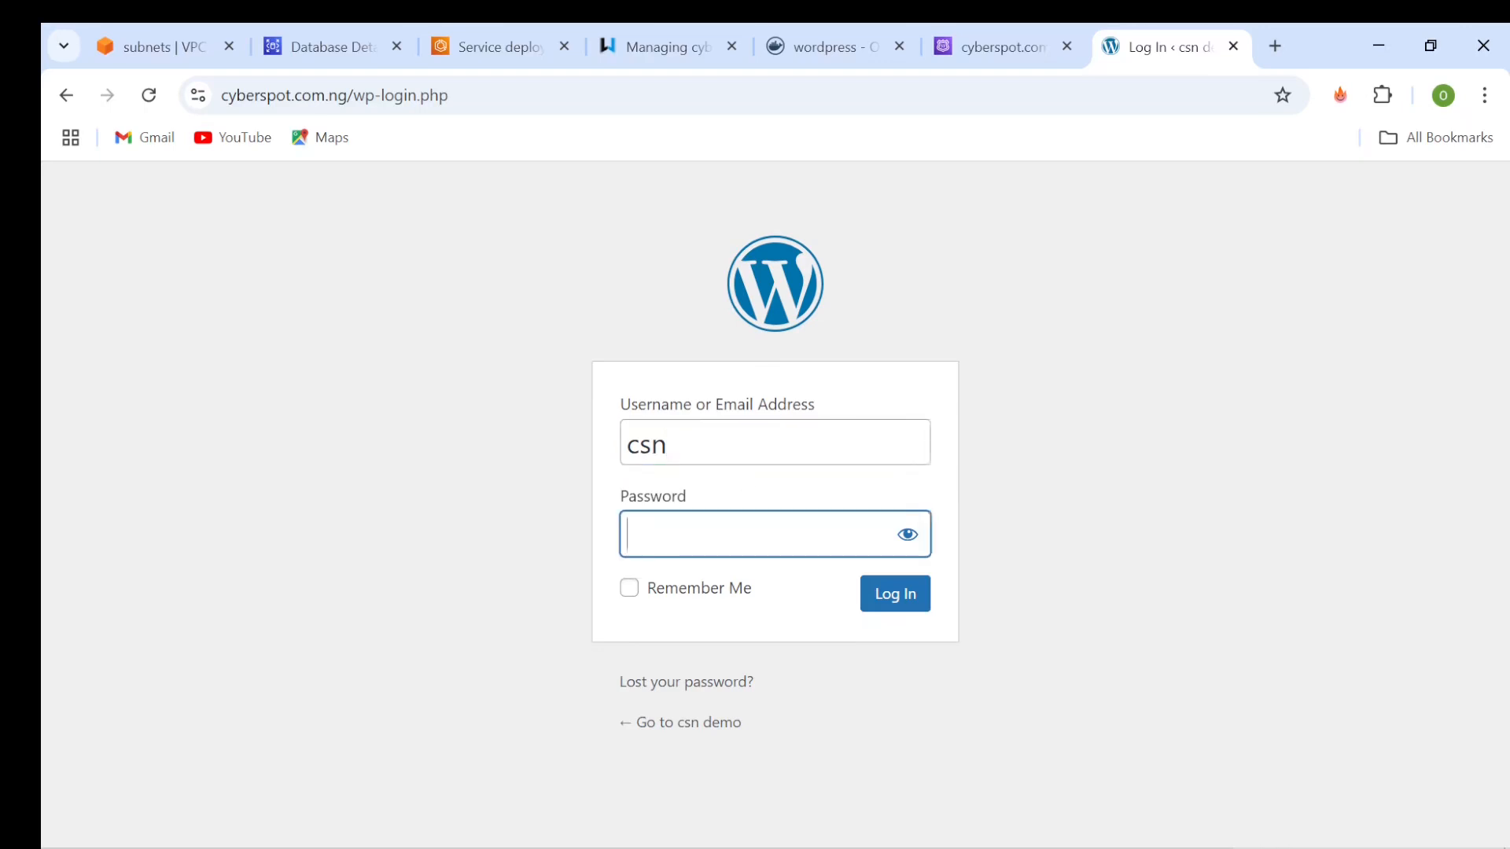
pyautogui.hotkey('ctrl', 'v')
pyautogui.click(891, 612)
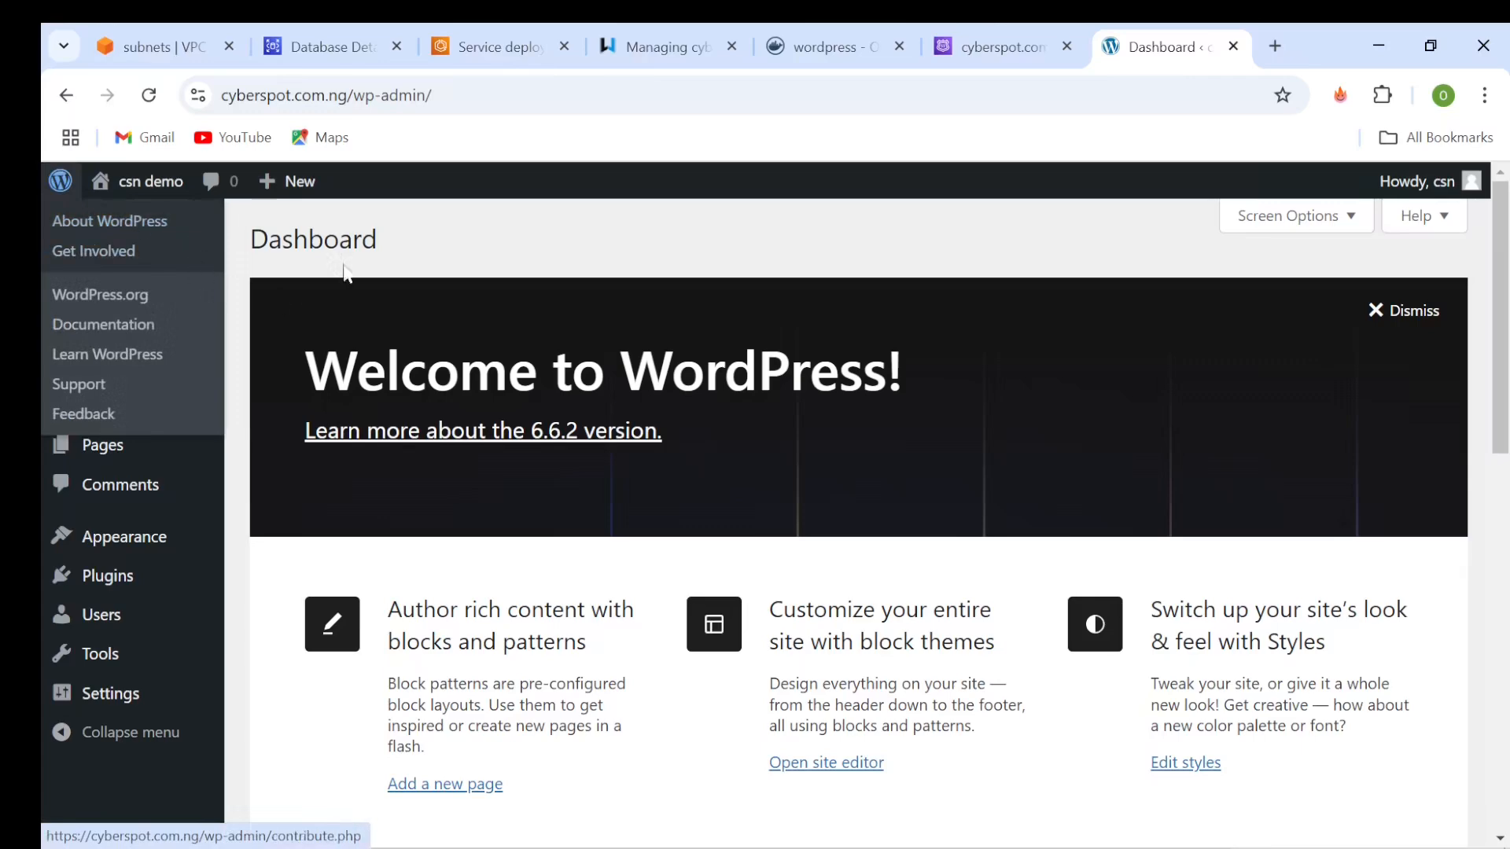
pyautogui.click(139, 193)
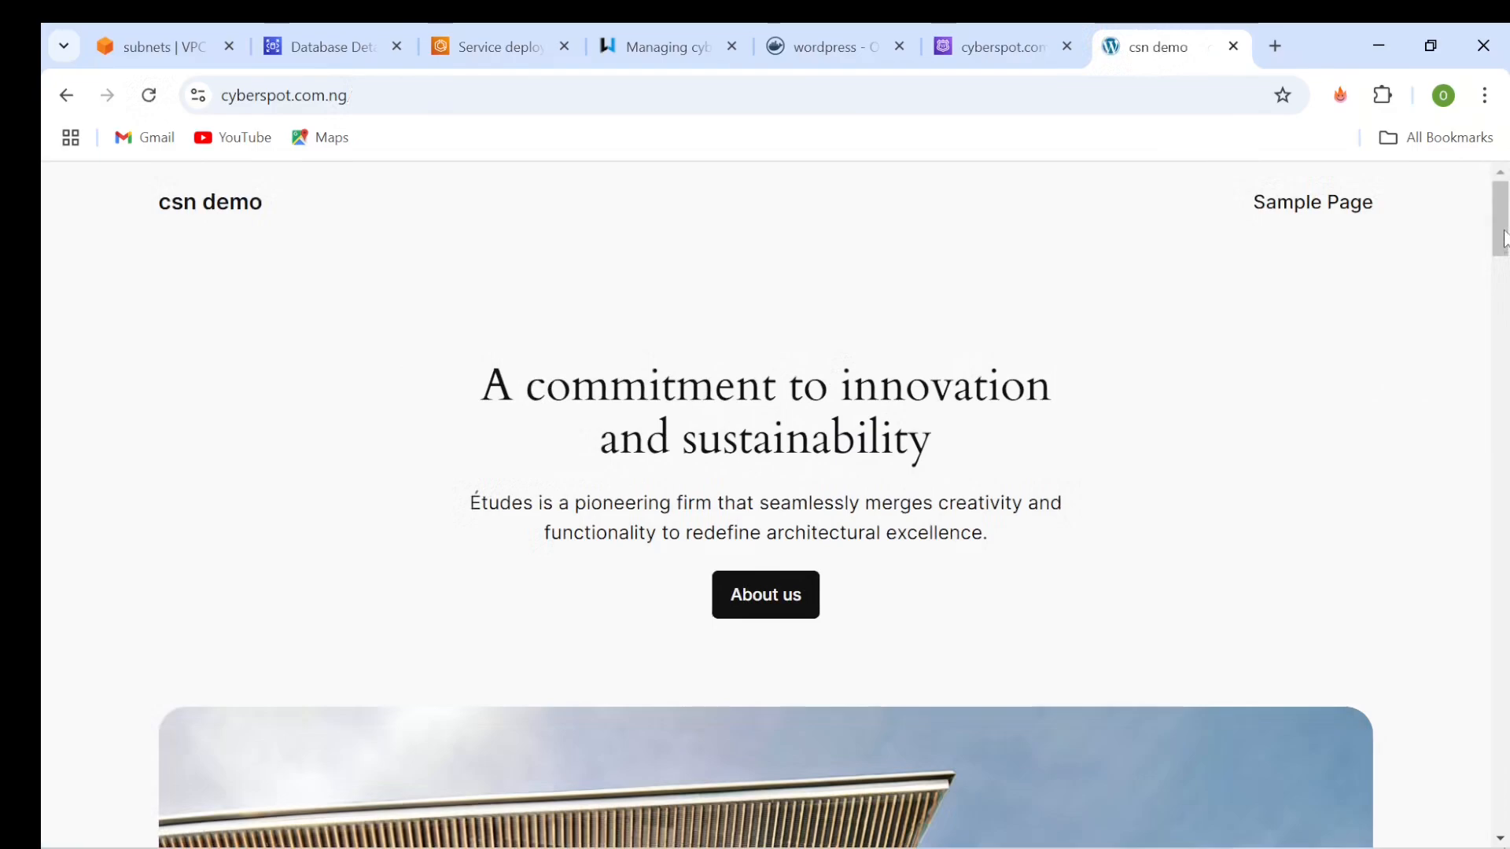
pyautogui.moveTo(1504, 236); pyautogui.dragTo(1502, 296)
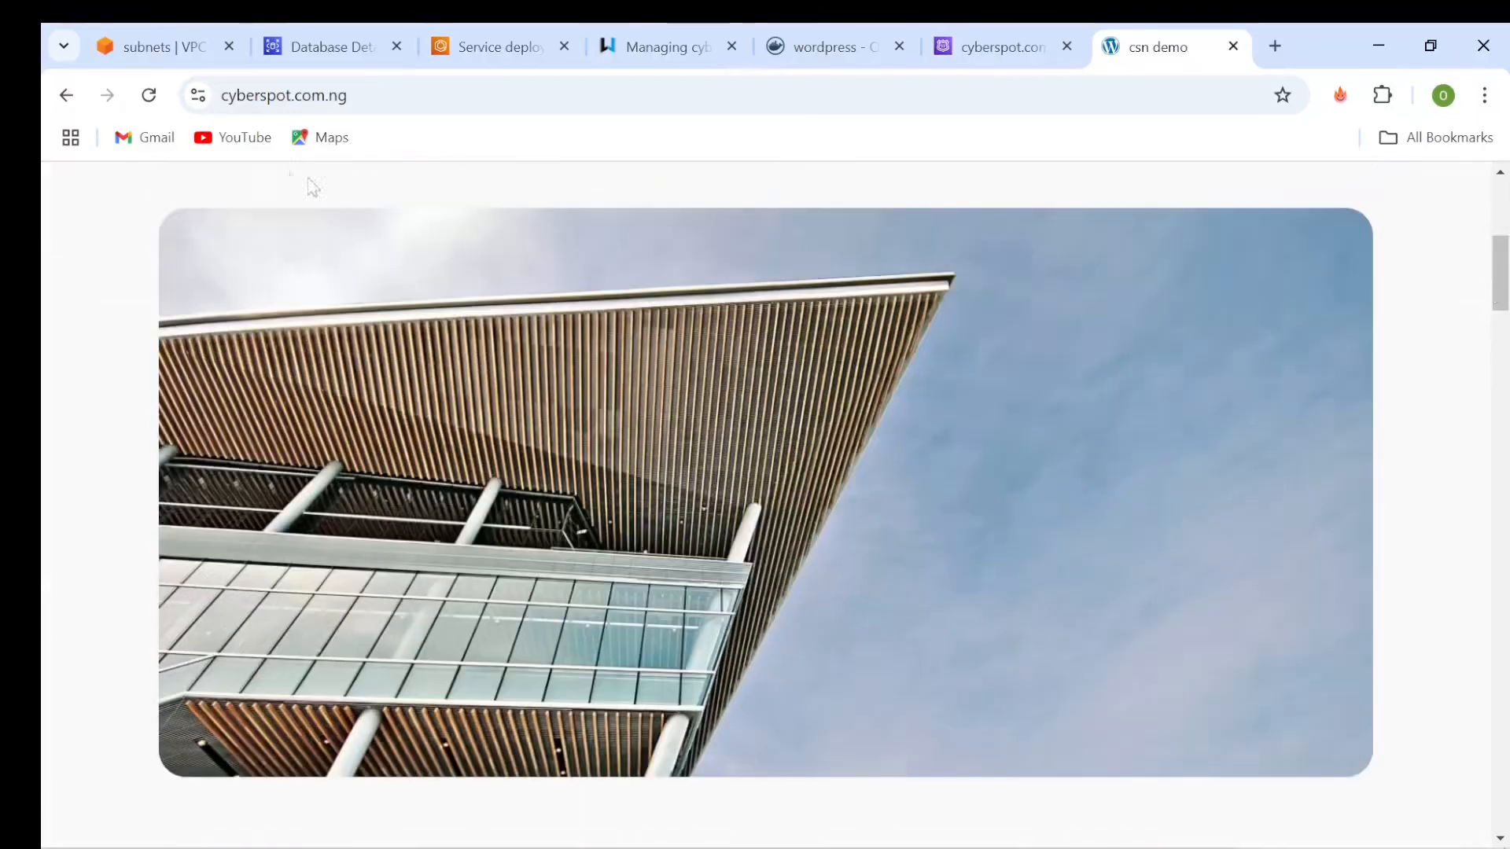